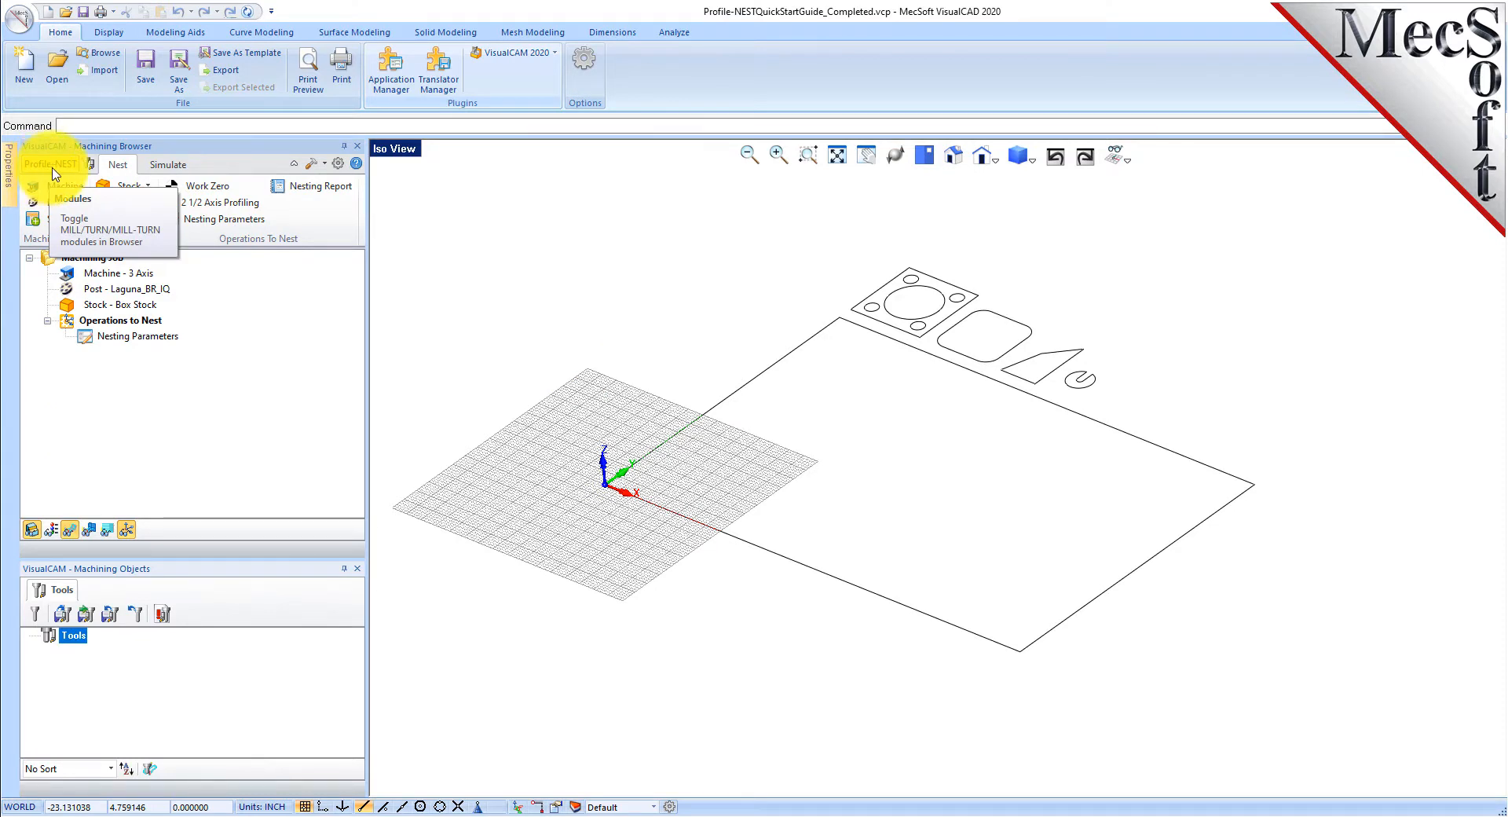
Cycle the machining browser through the MILL, TURN and MILL-TURN modules back to Profile-NEST, and view its simulation tools.
click(52, 166)
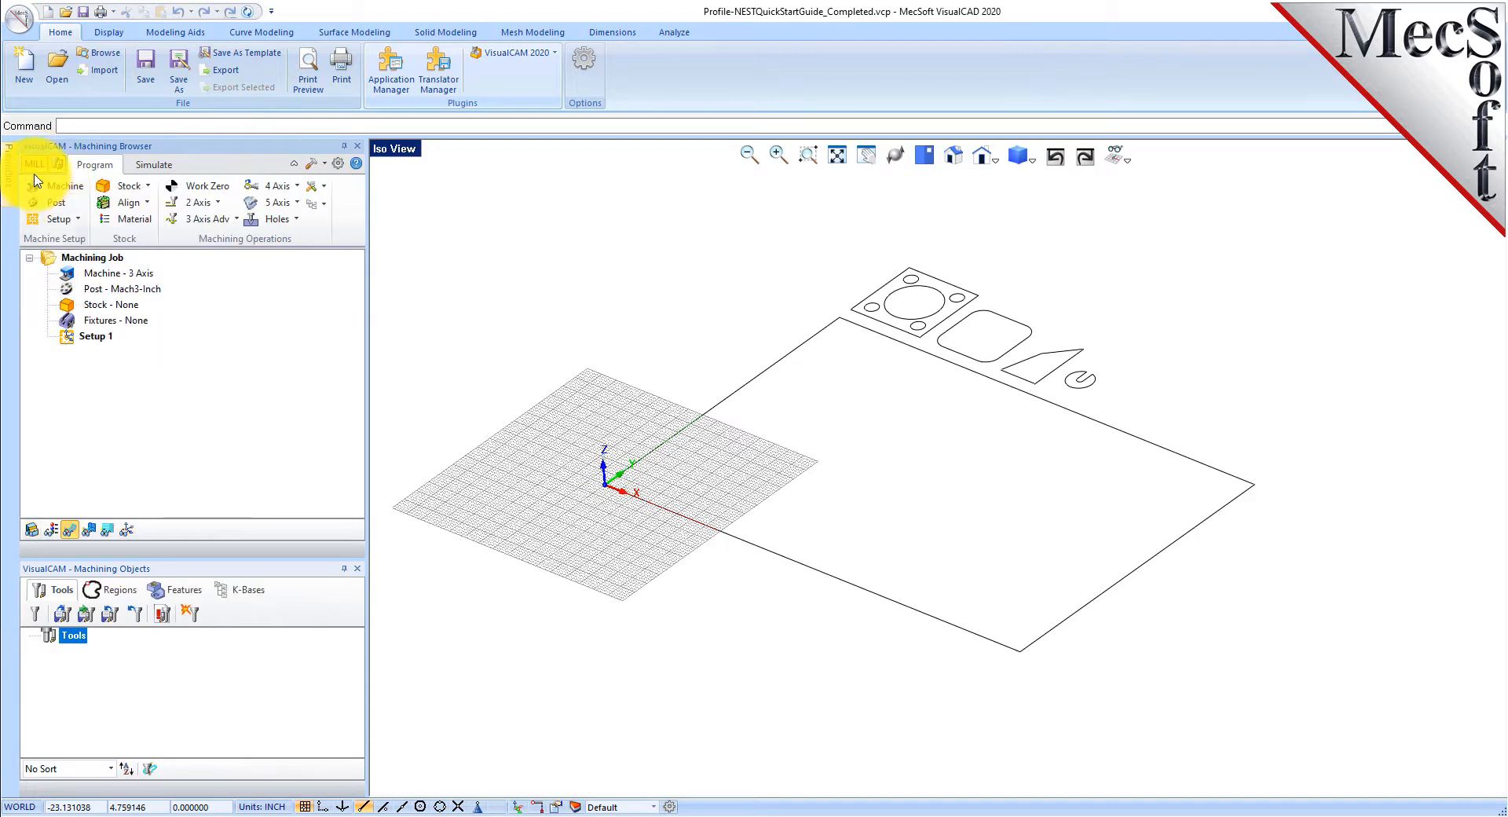
click(34, 167)
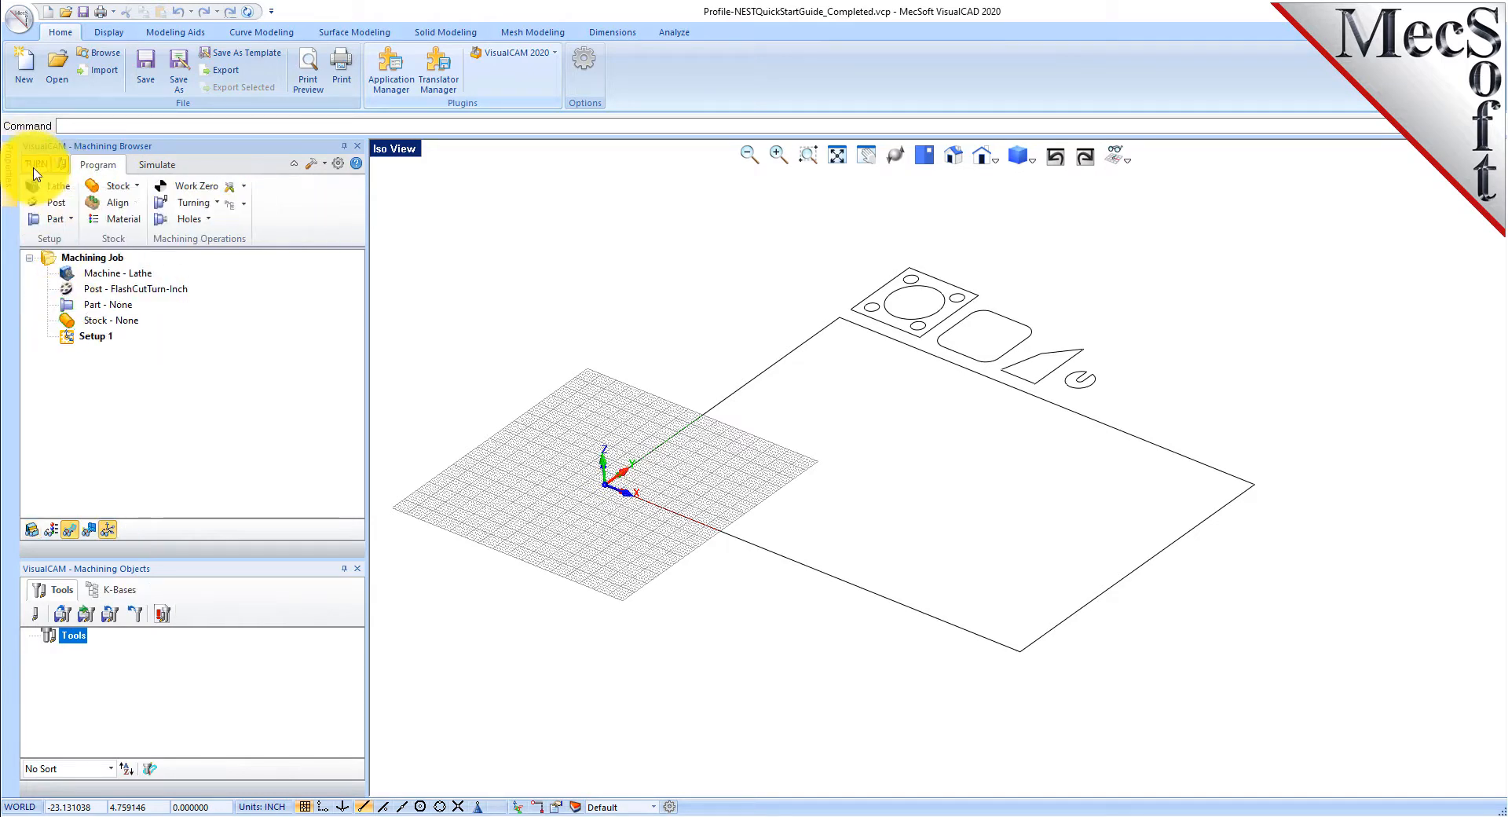
click(37, 167)
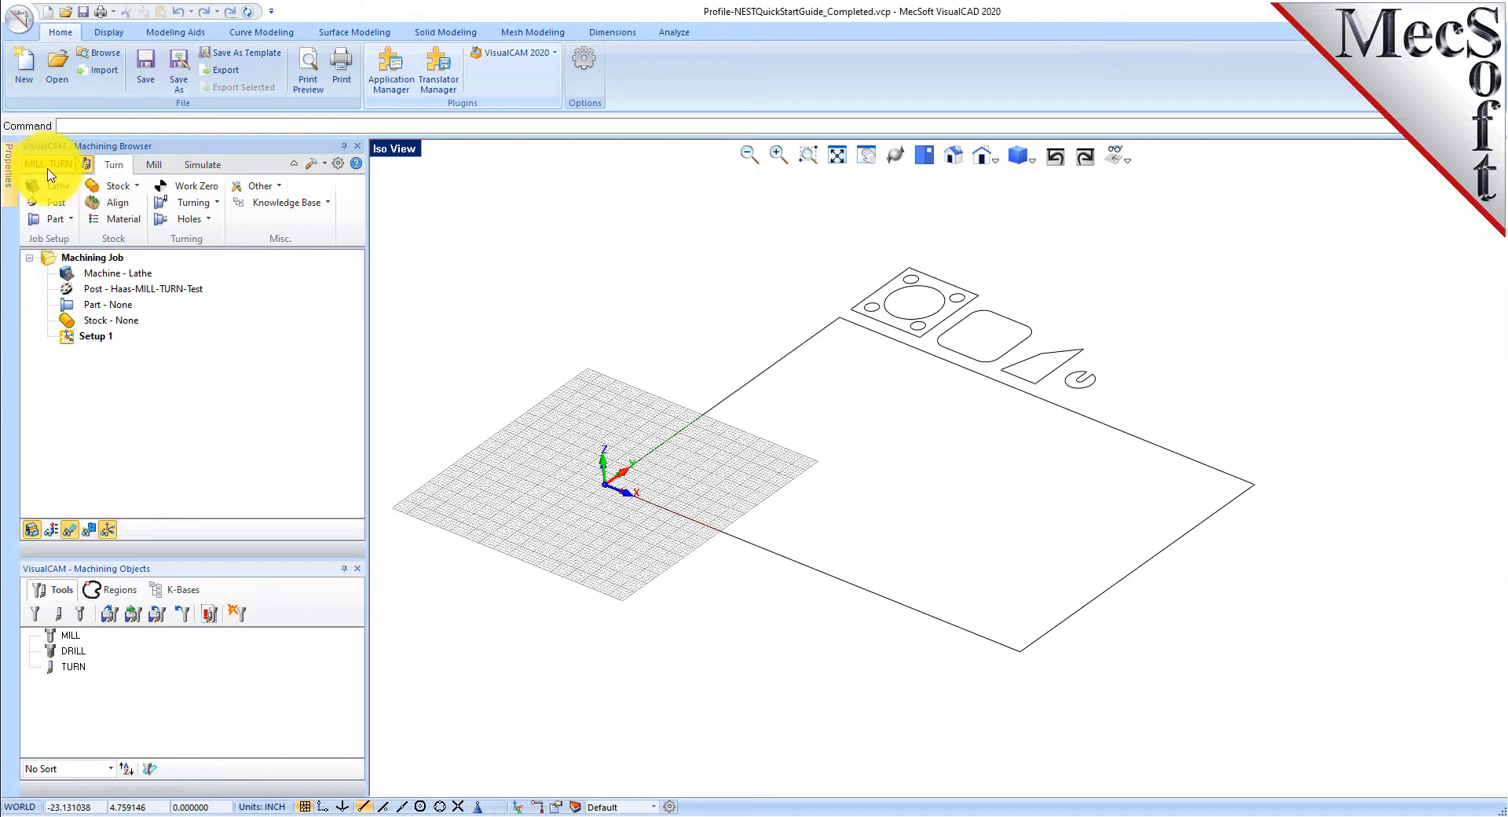
click(48, 169)
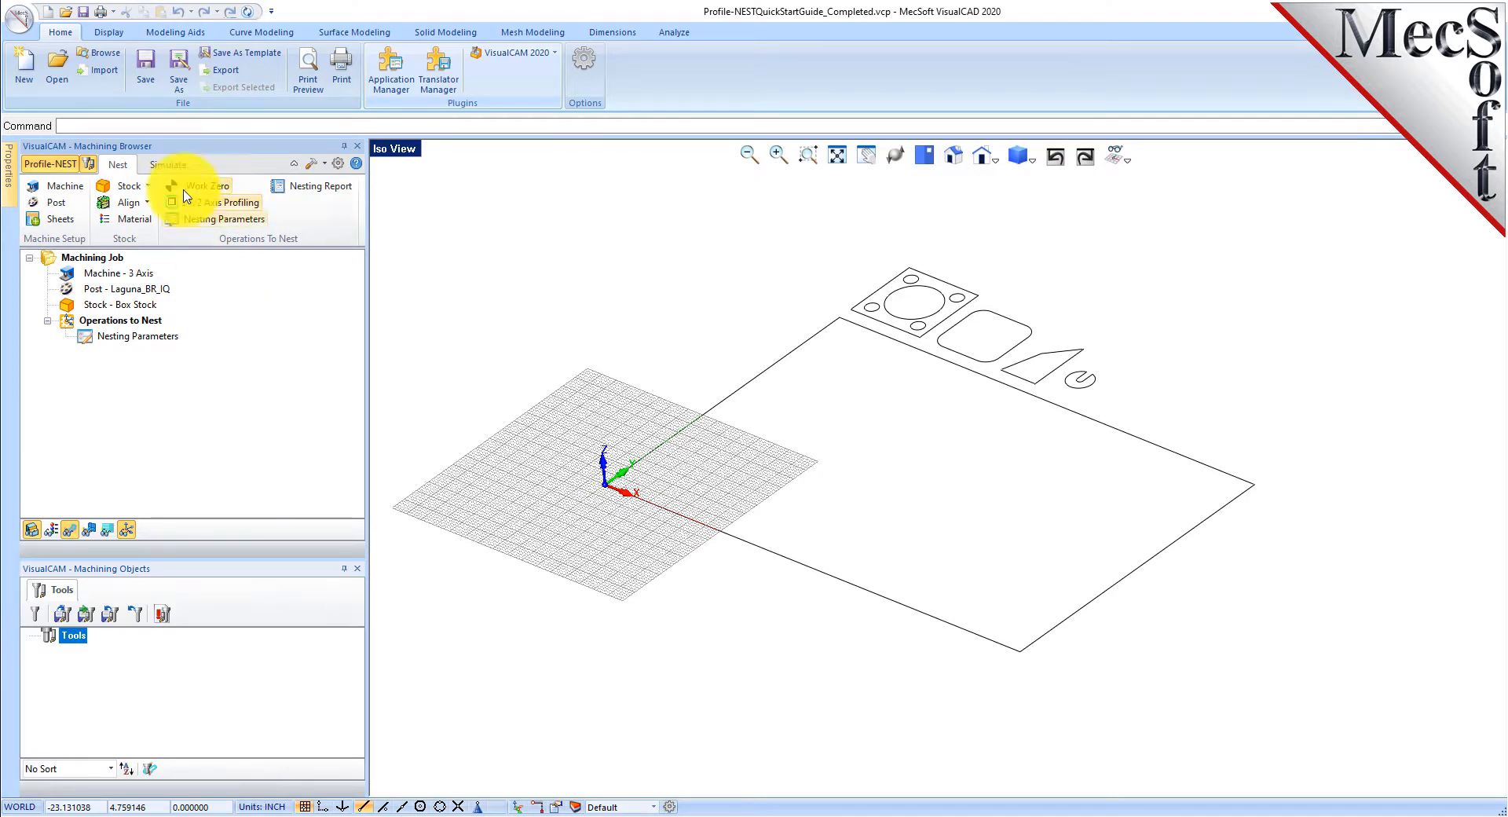
click(170, 165)
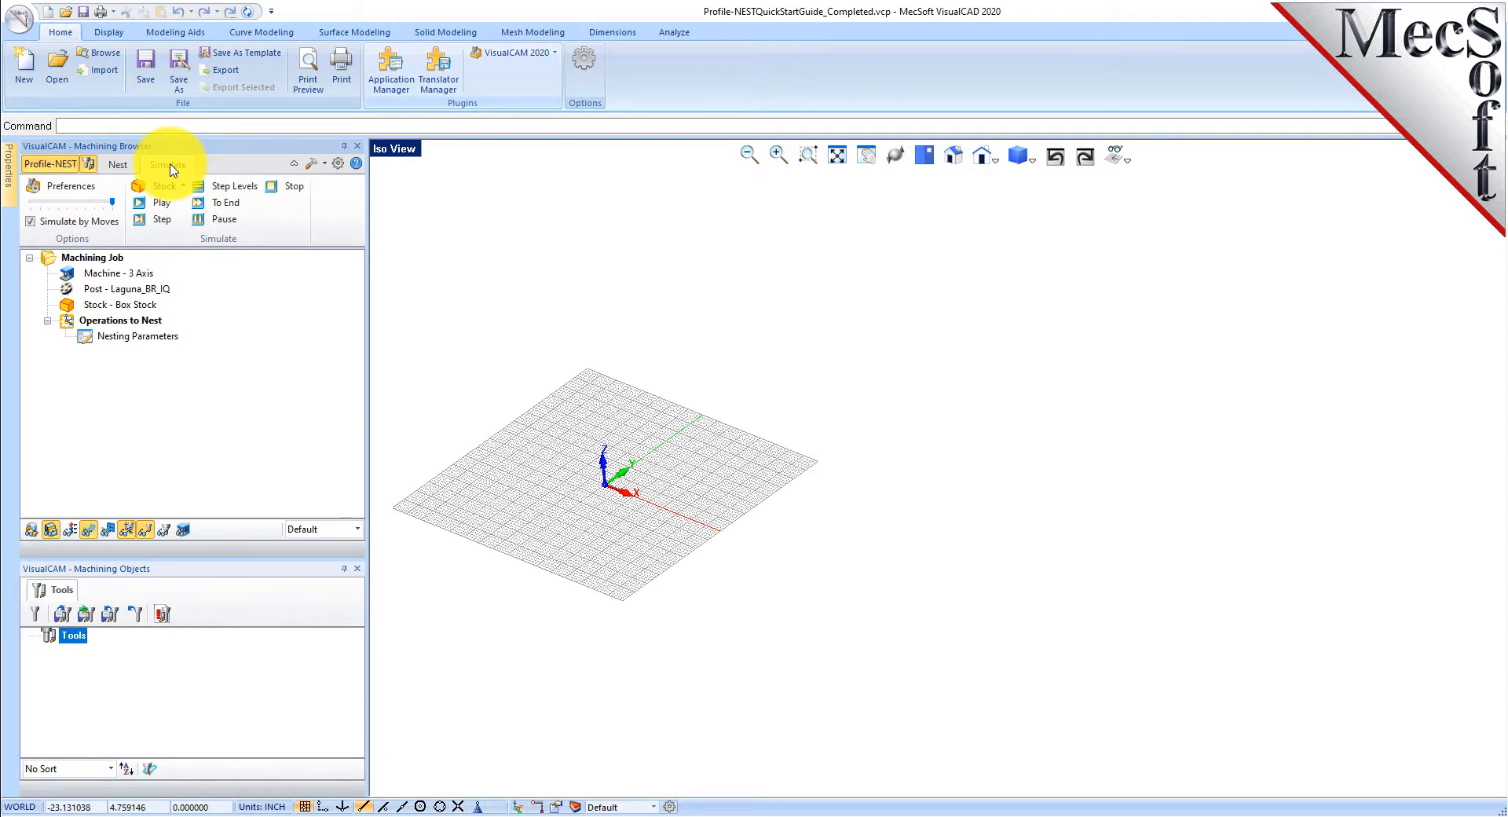
click(116, 165)
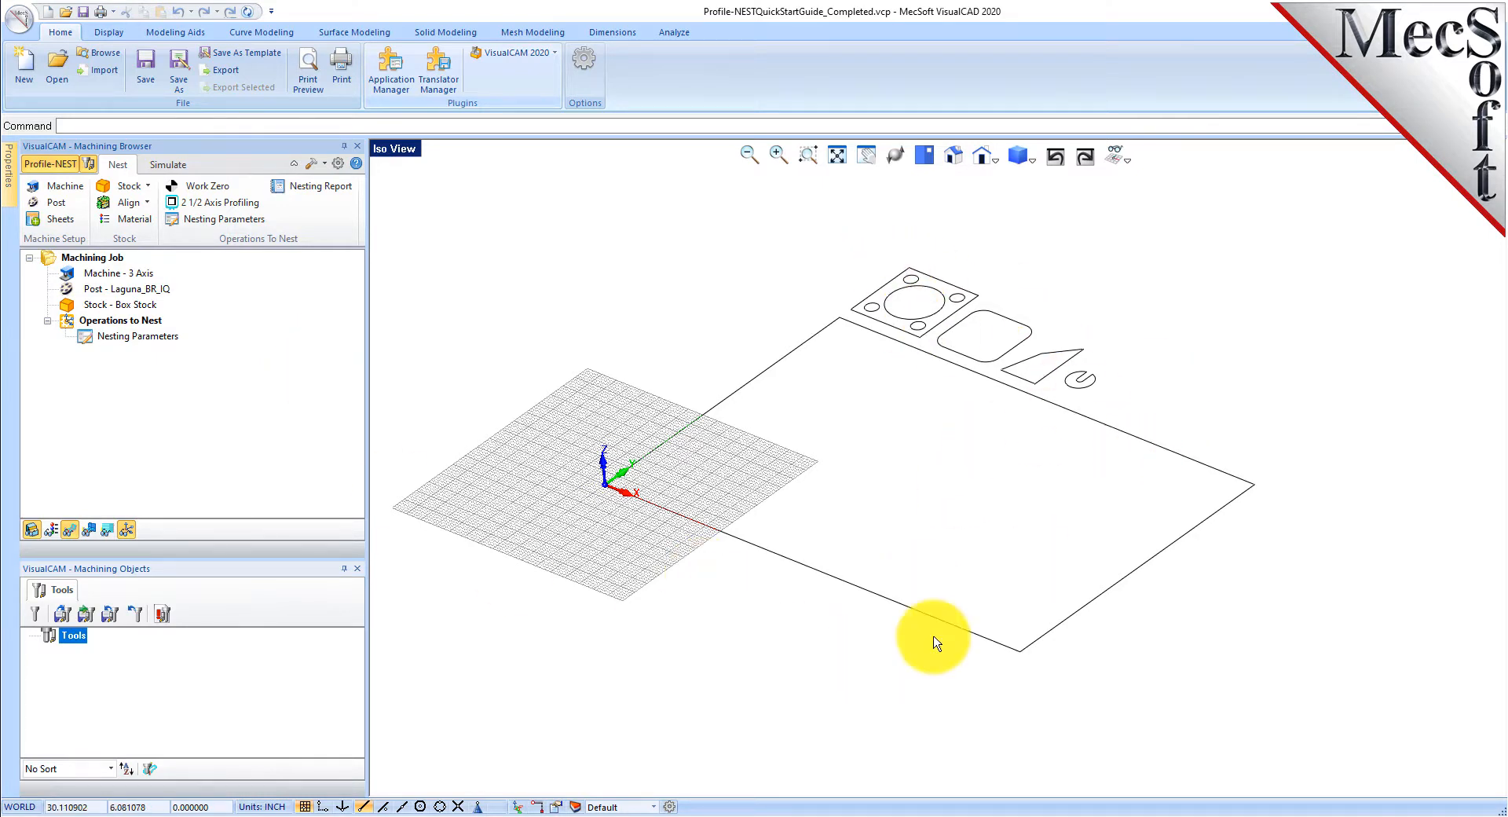
Switch to the top view and open the Profile-NESTQuickStartGuide_Completed.vcp part file from the QuickStart folder.
click(924, 154)
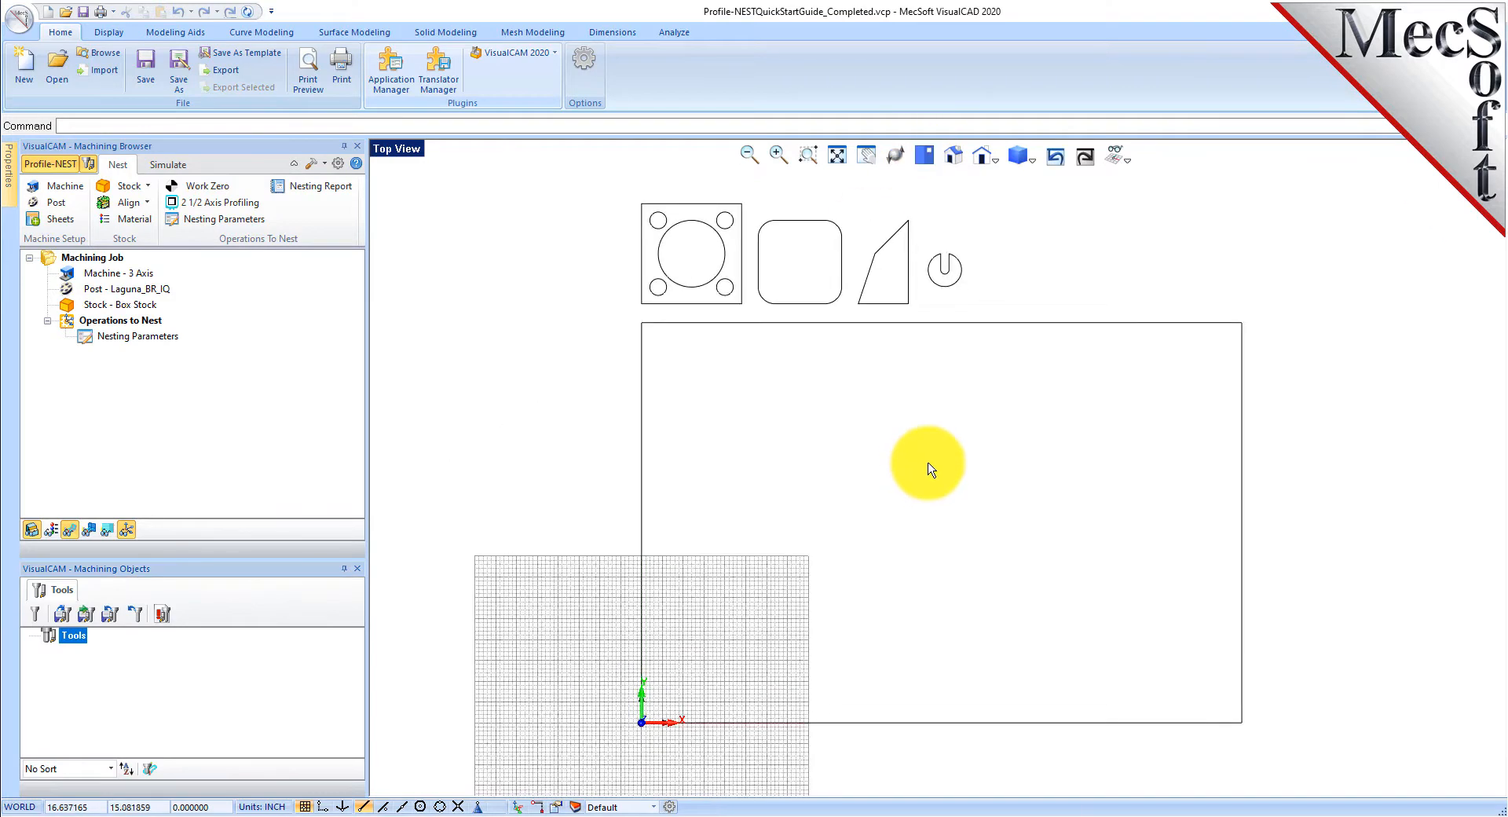
scroll(1033, 259, up, 1)
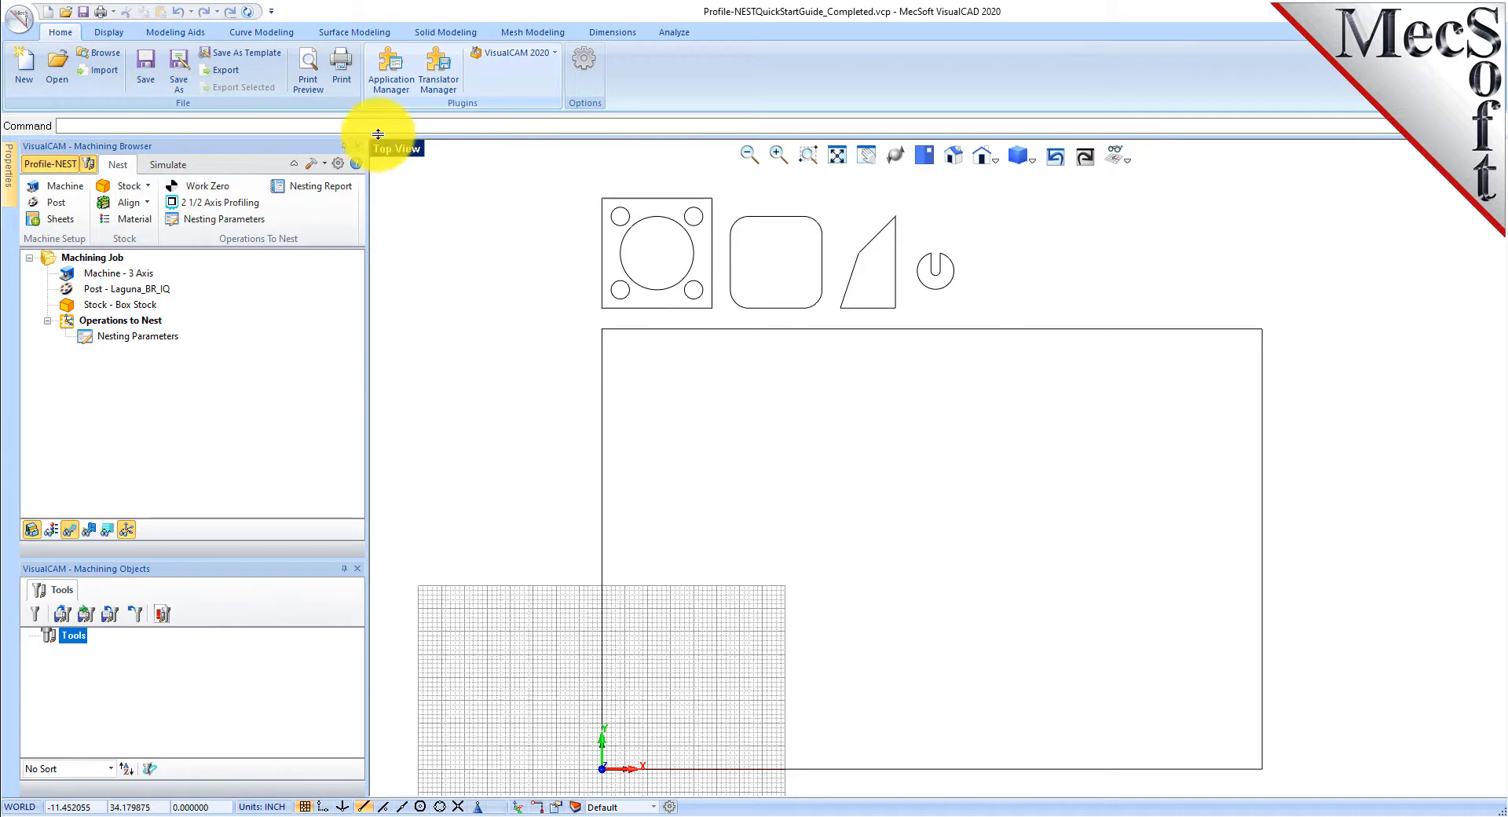
click(19, 17)
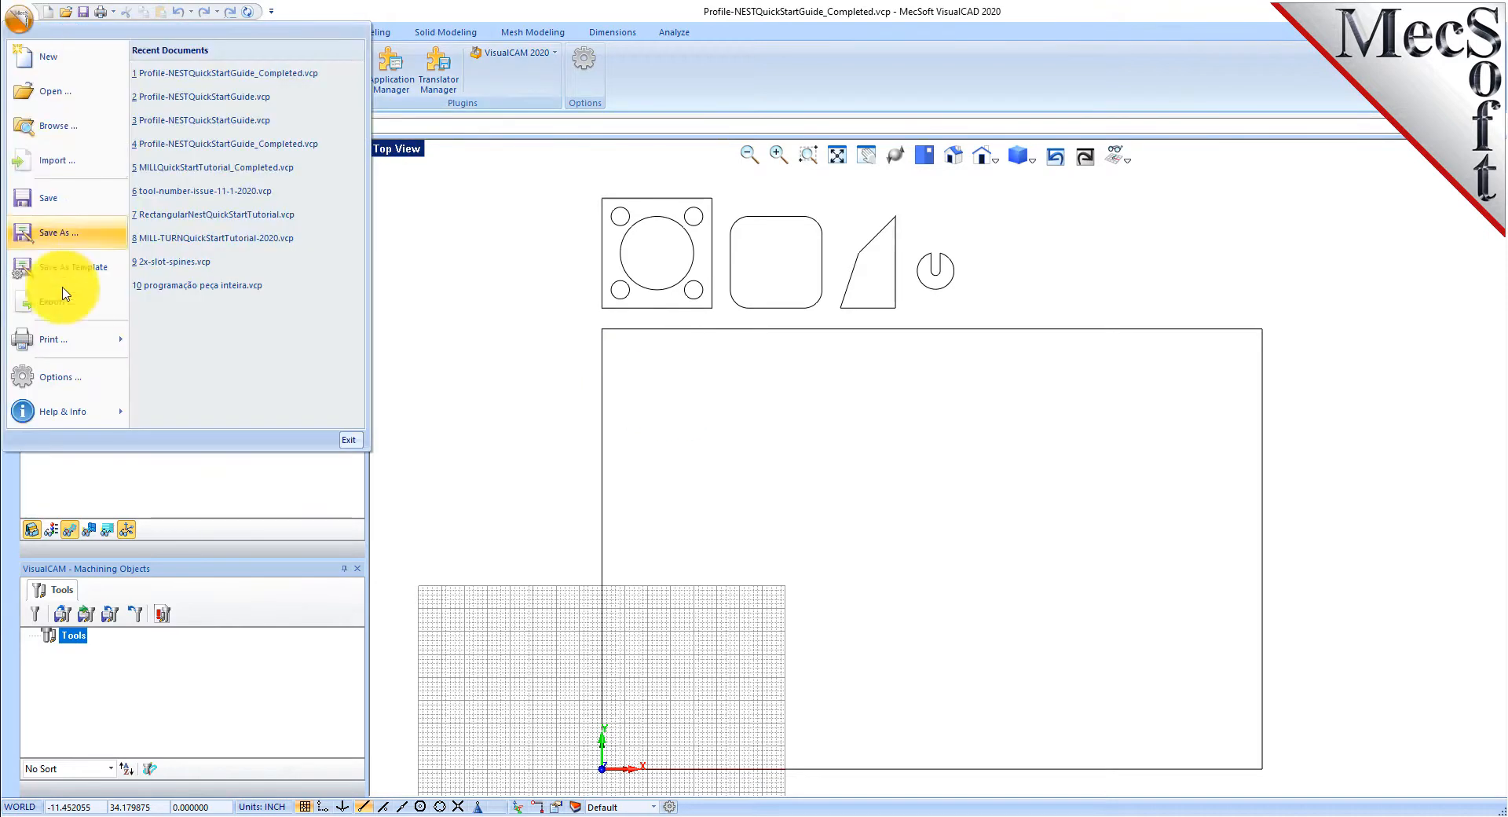
click(50, 91)
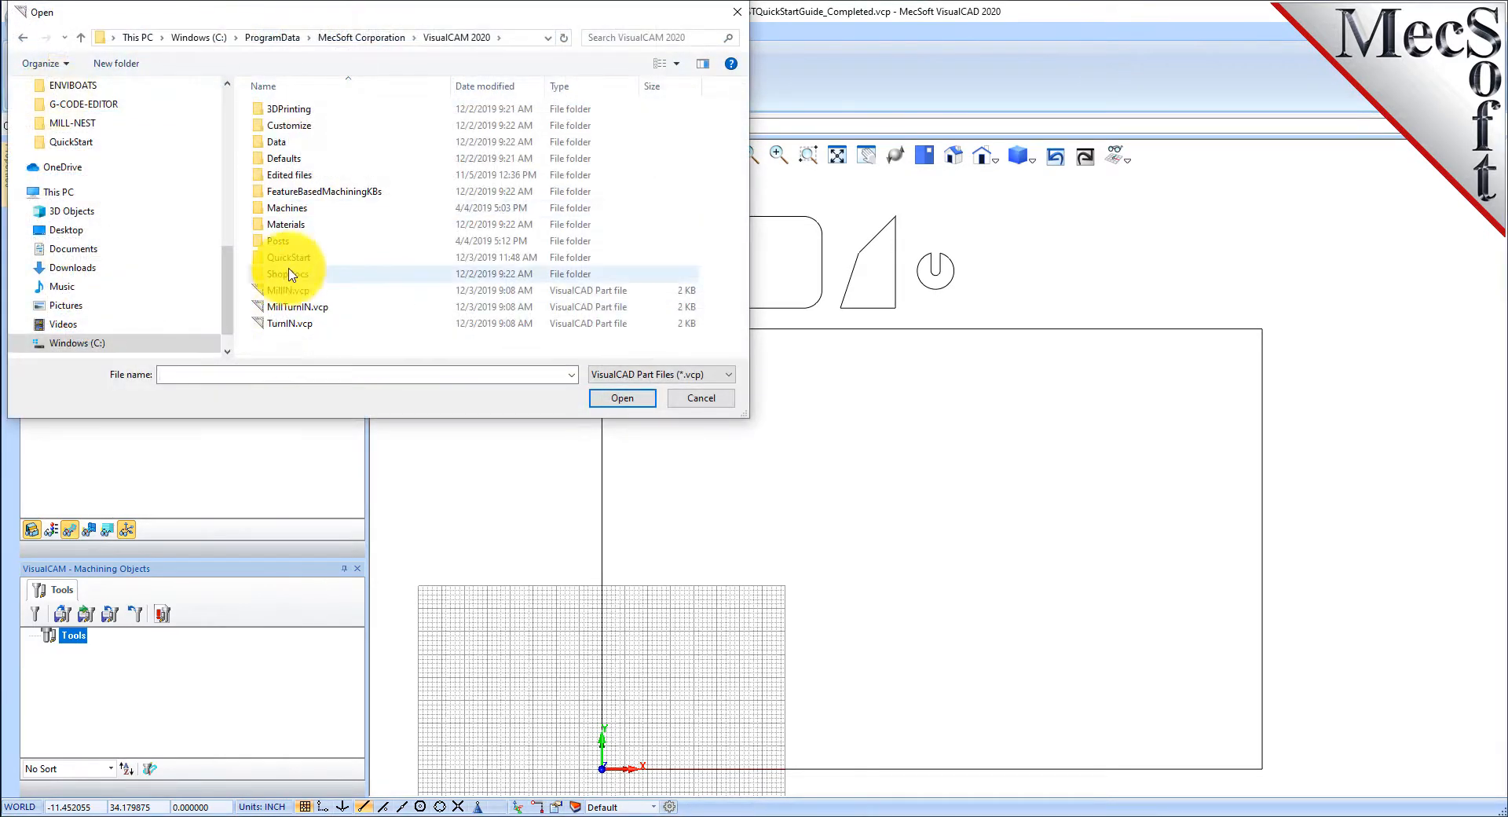
double_click(308, 257)
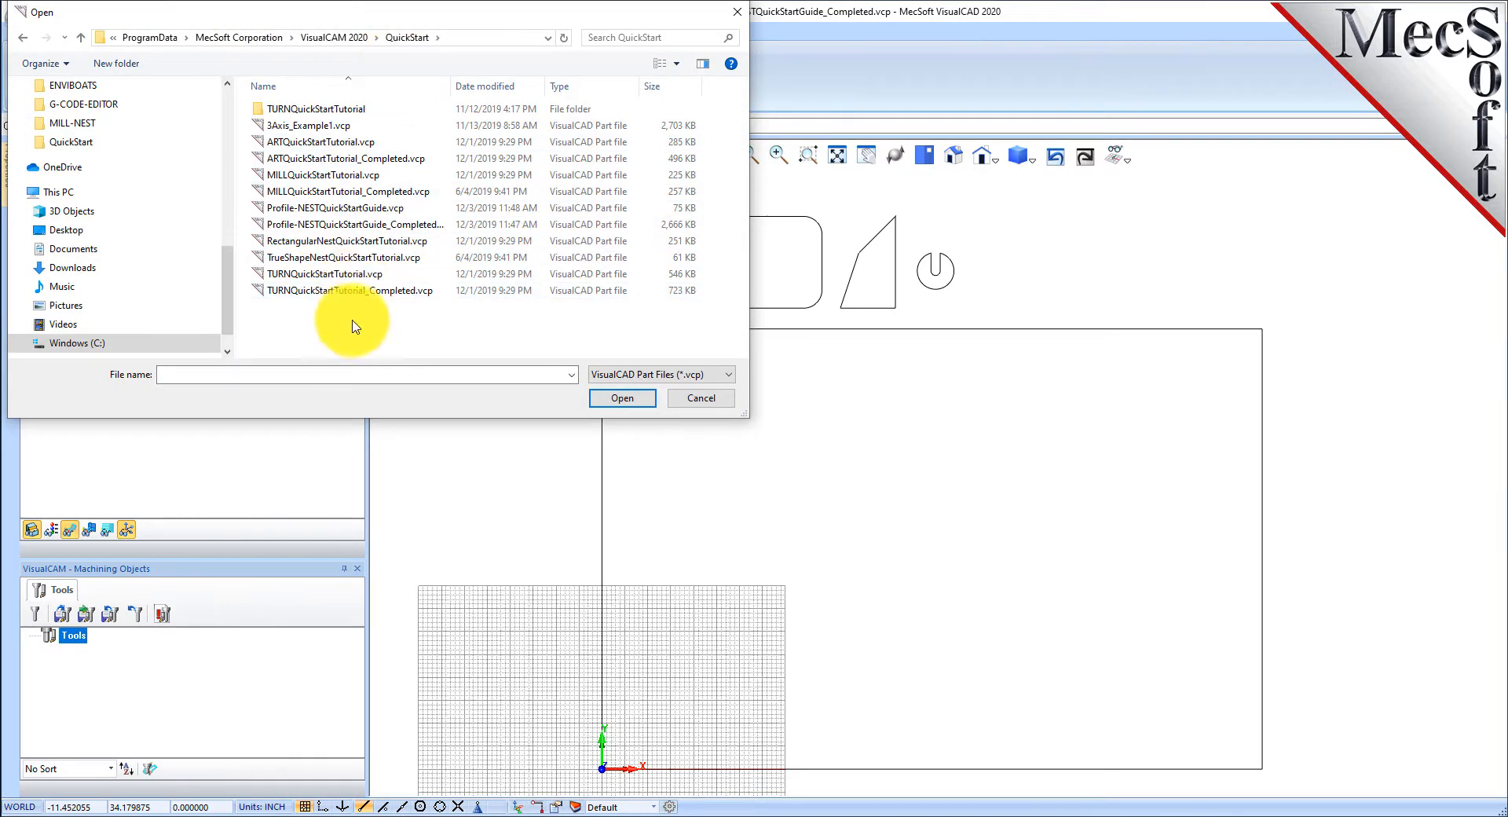
click(362, 226)
click(624, 397)
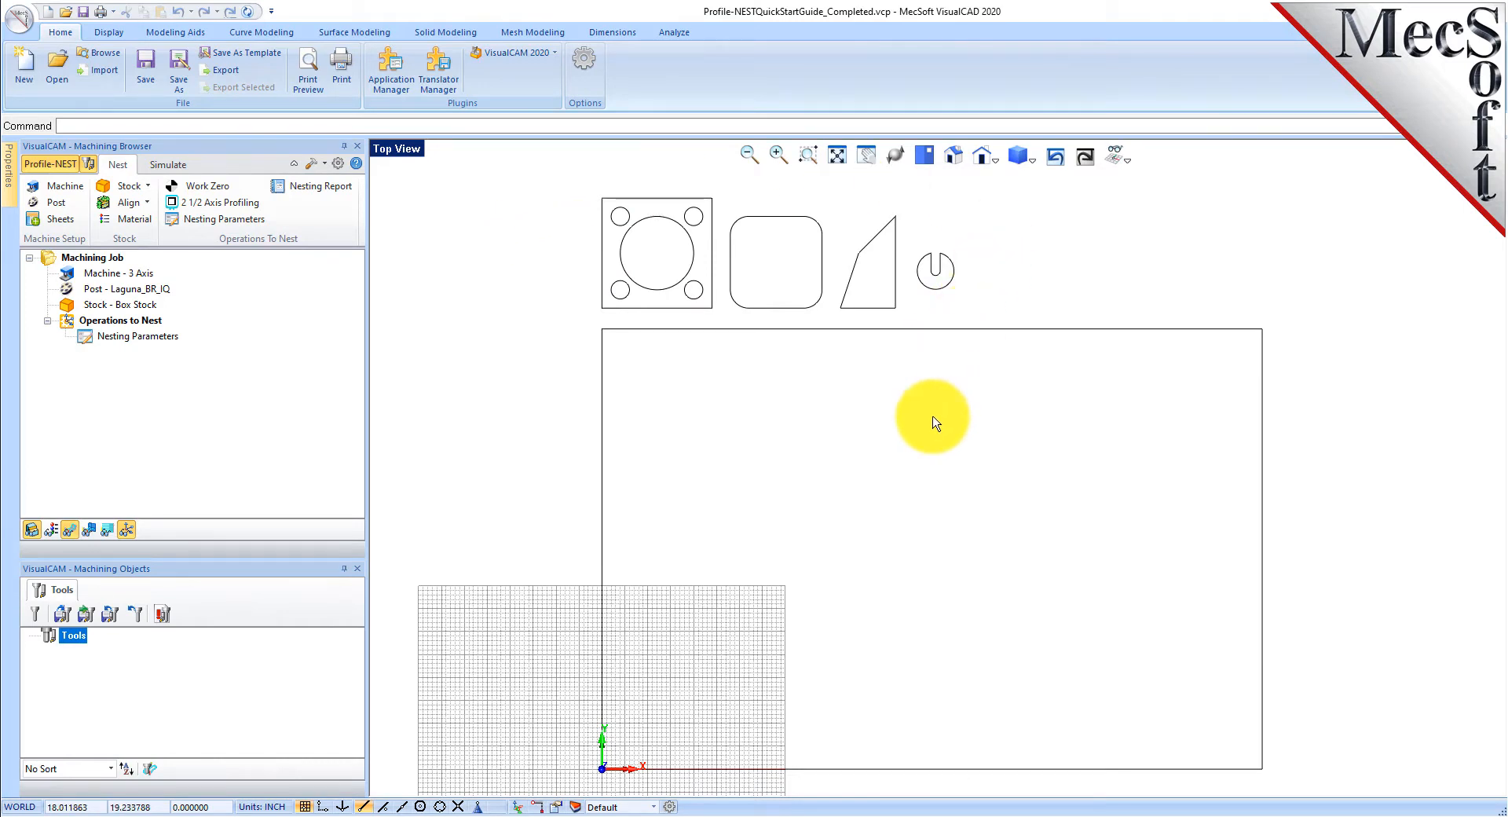
click(918, 330)
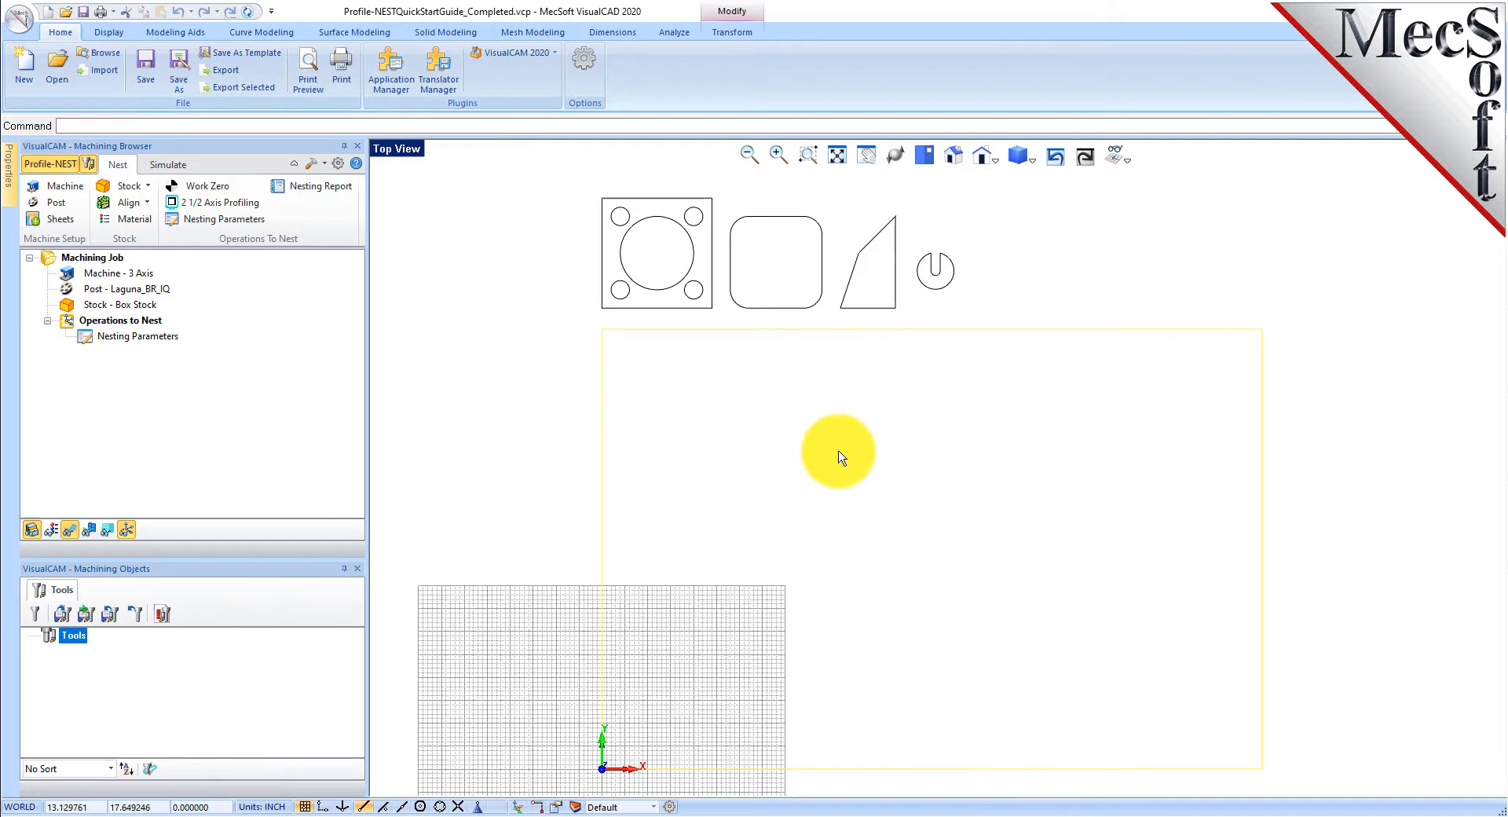
click(814, 398)
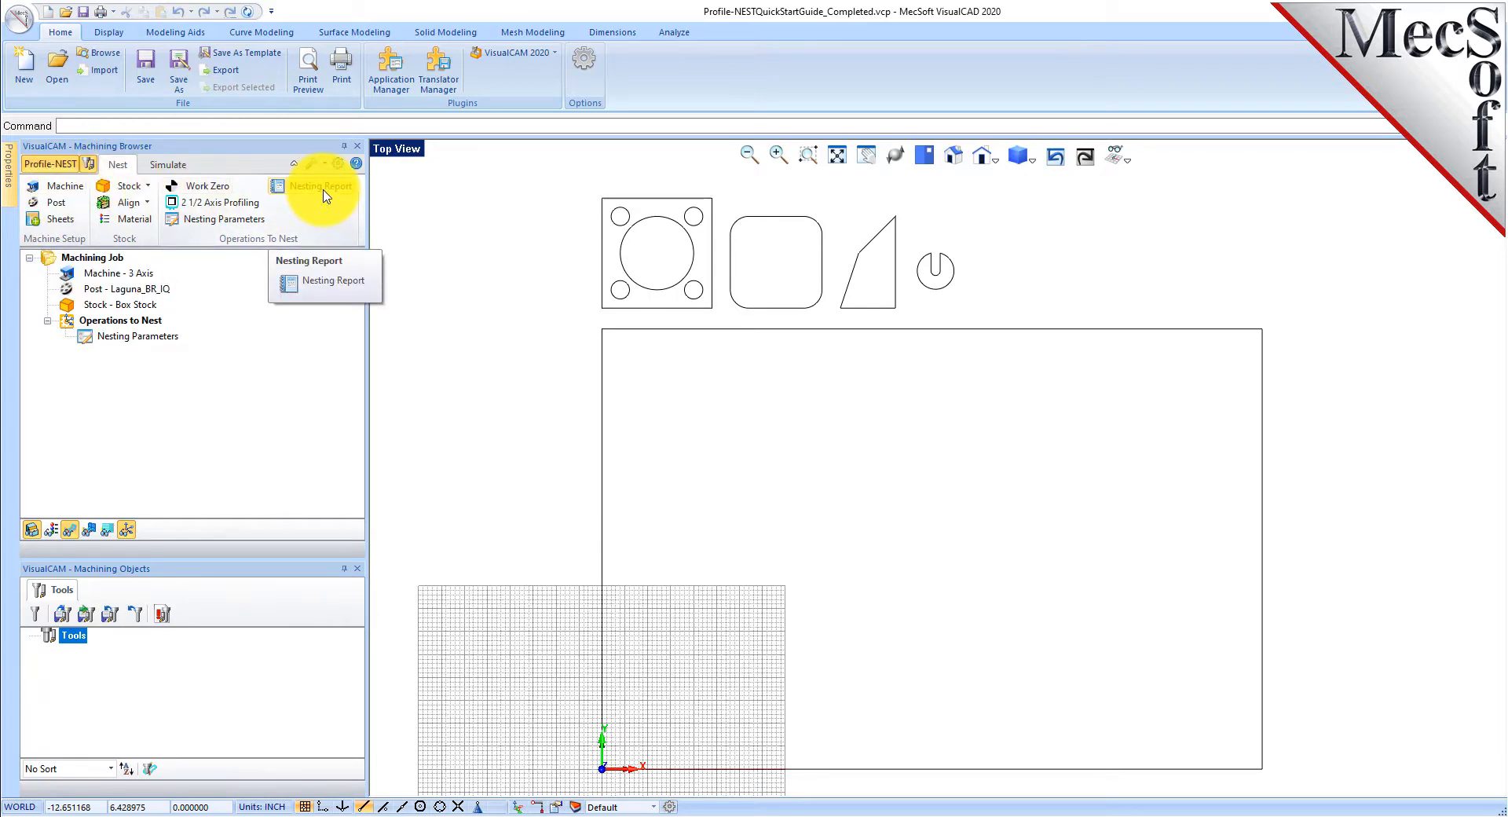
Define the machine tool manually as a 3 Axis machine and accept the setup.
click(71, 193)
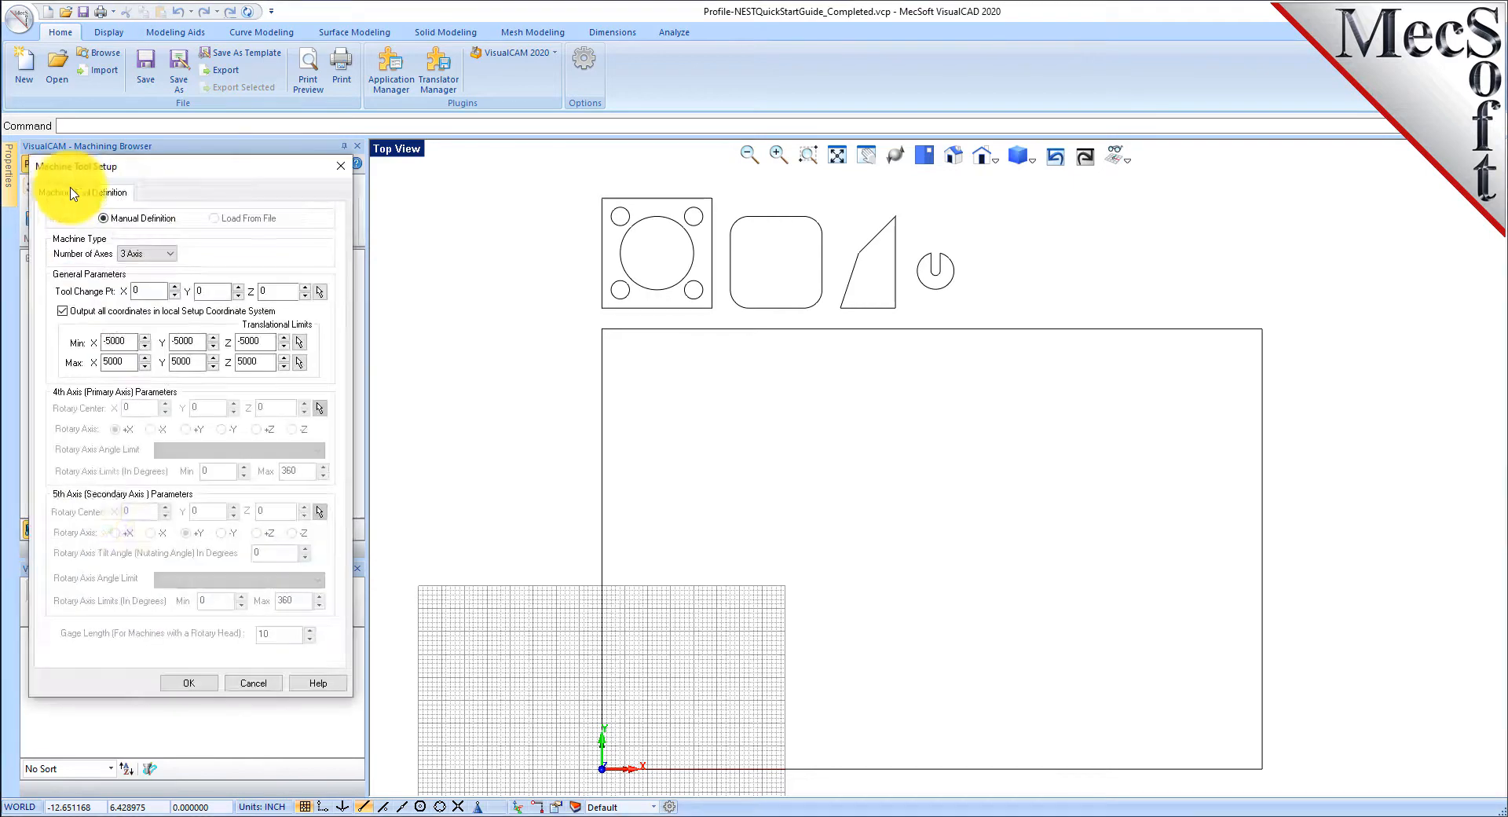
click(161, 253)
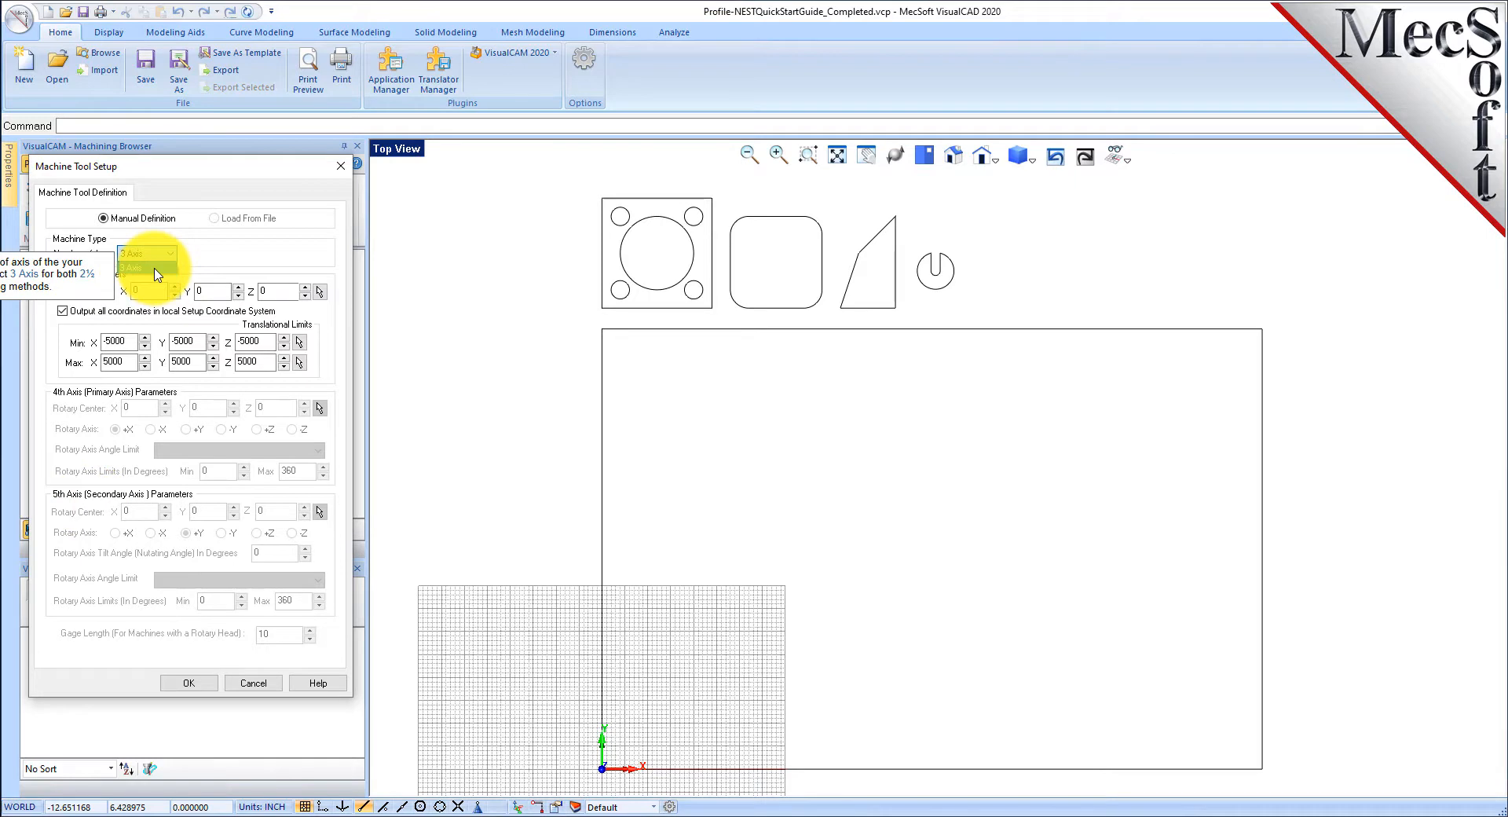
click(155, 269)
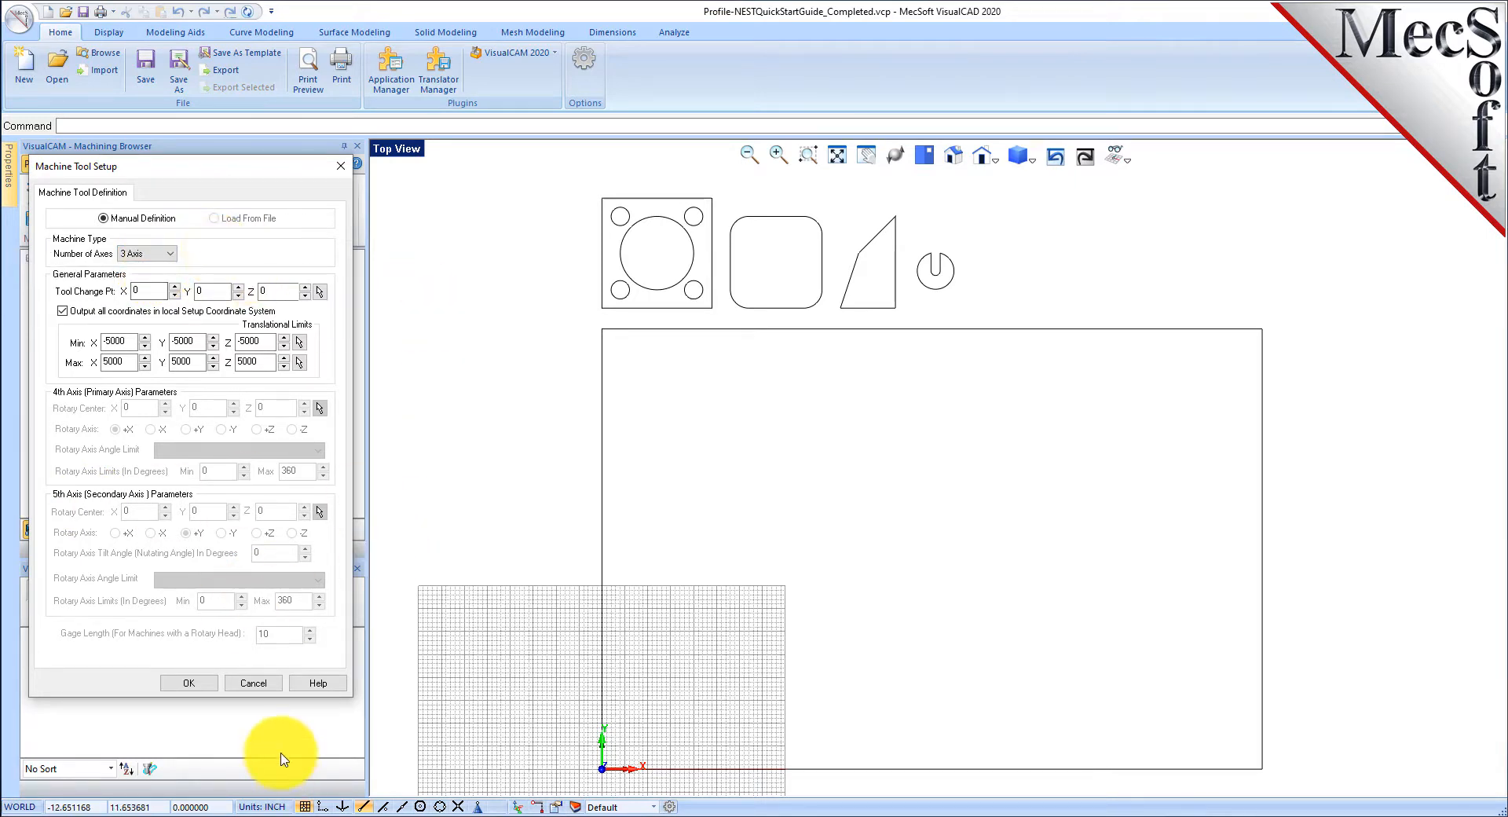
click(190, 685)
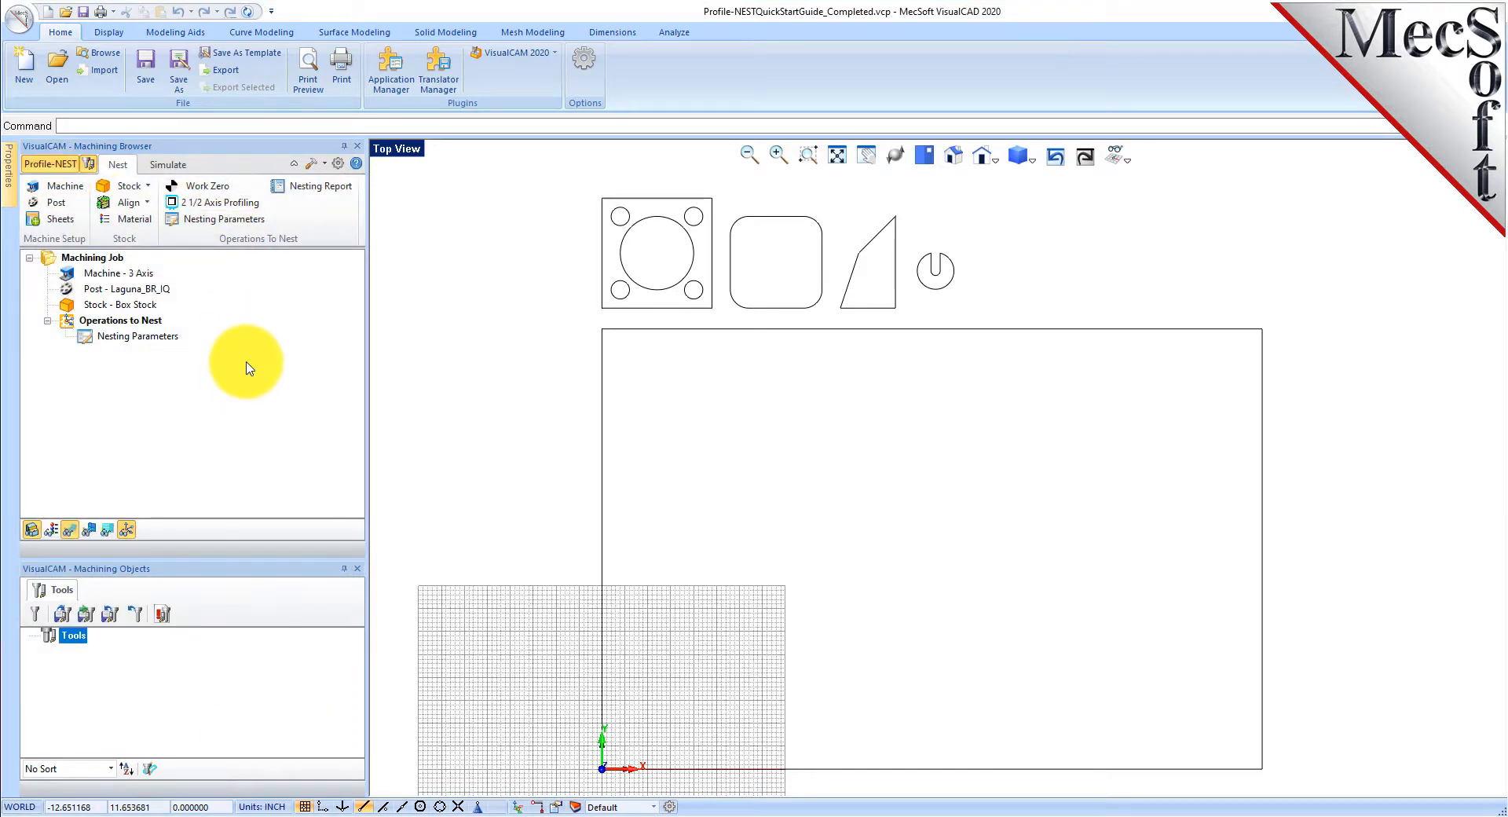
Set the post-processor to Laguna_BR_IQ, and check the machine and post entries in the machining job.
click(60, 211)
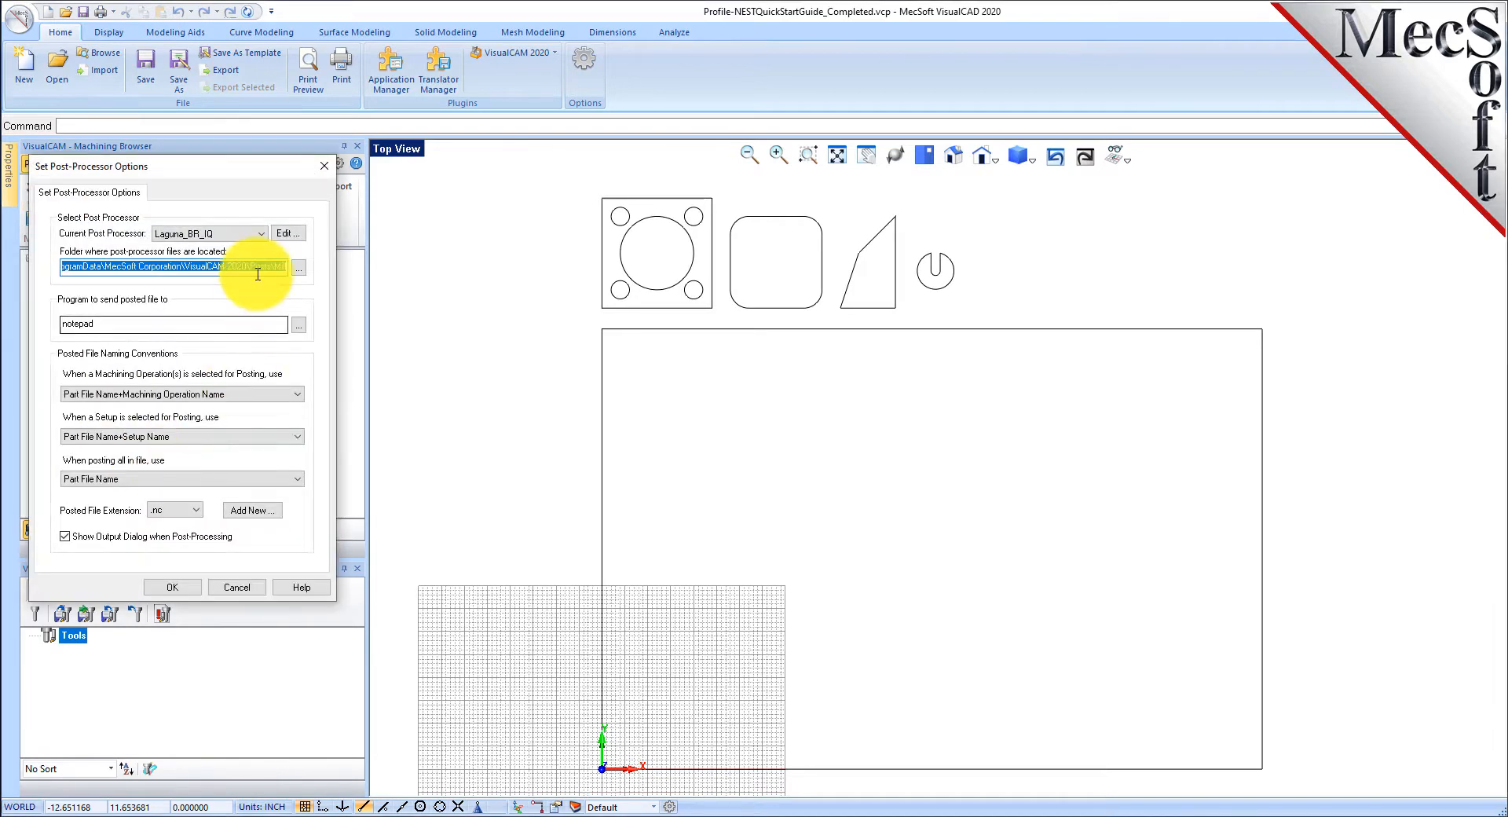
click(262, 234)
drag(262, 423, 262, 414)
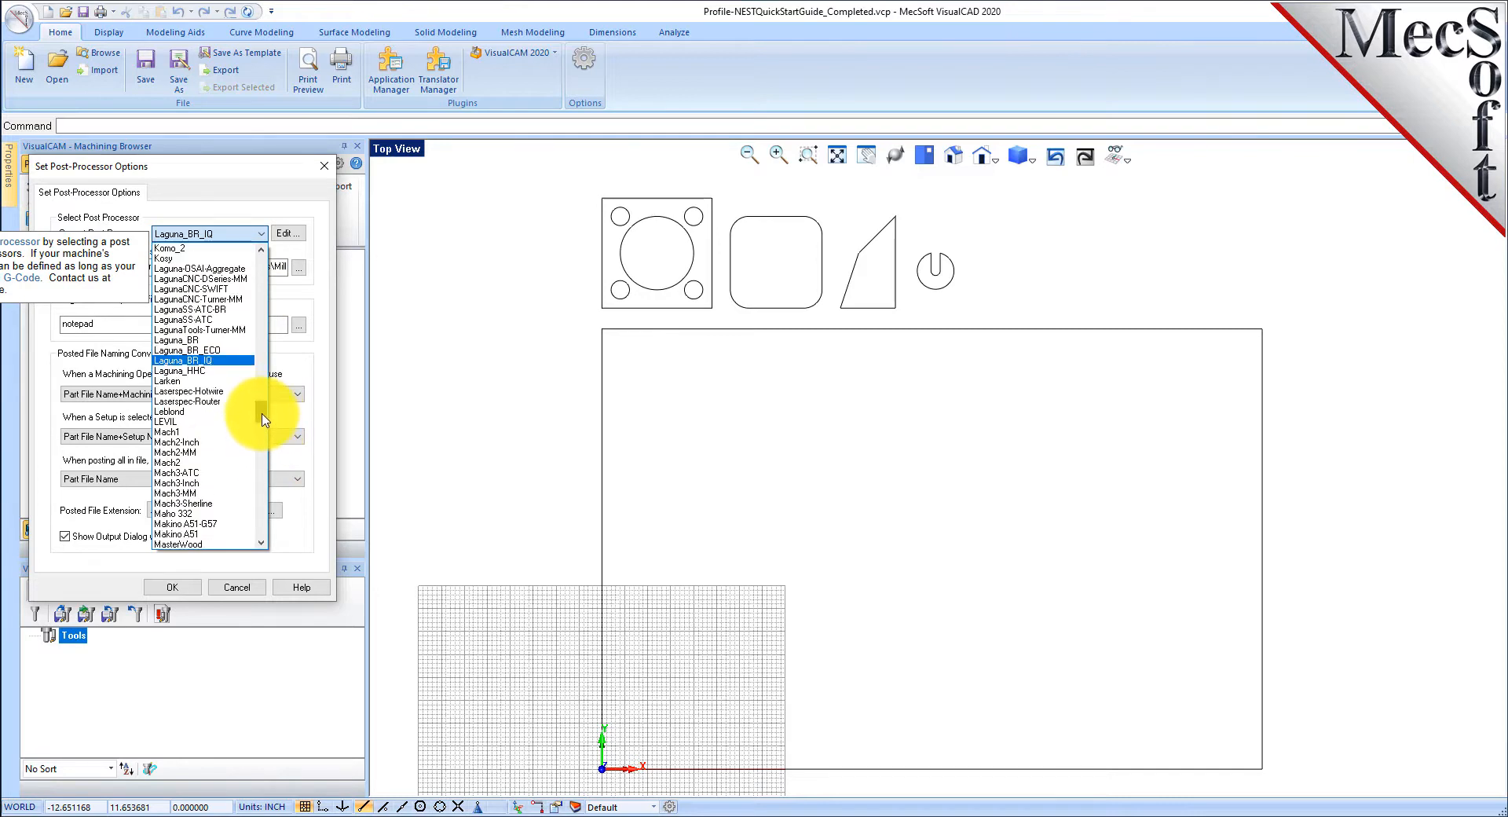
click(188, 363)
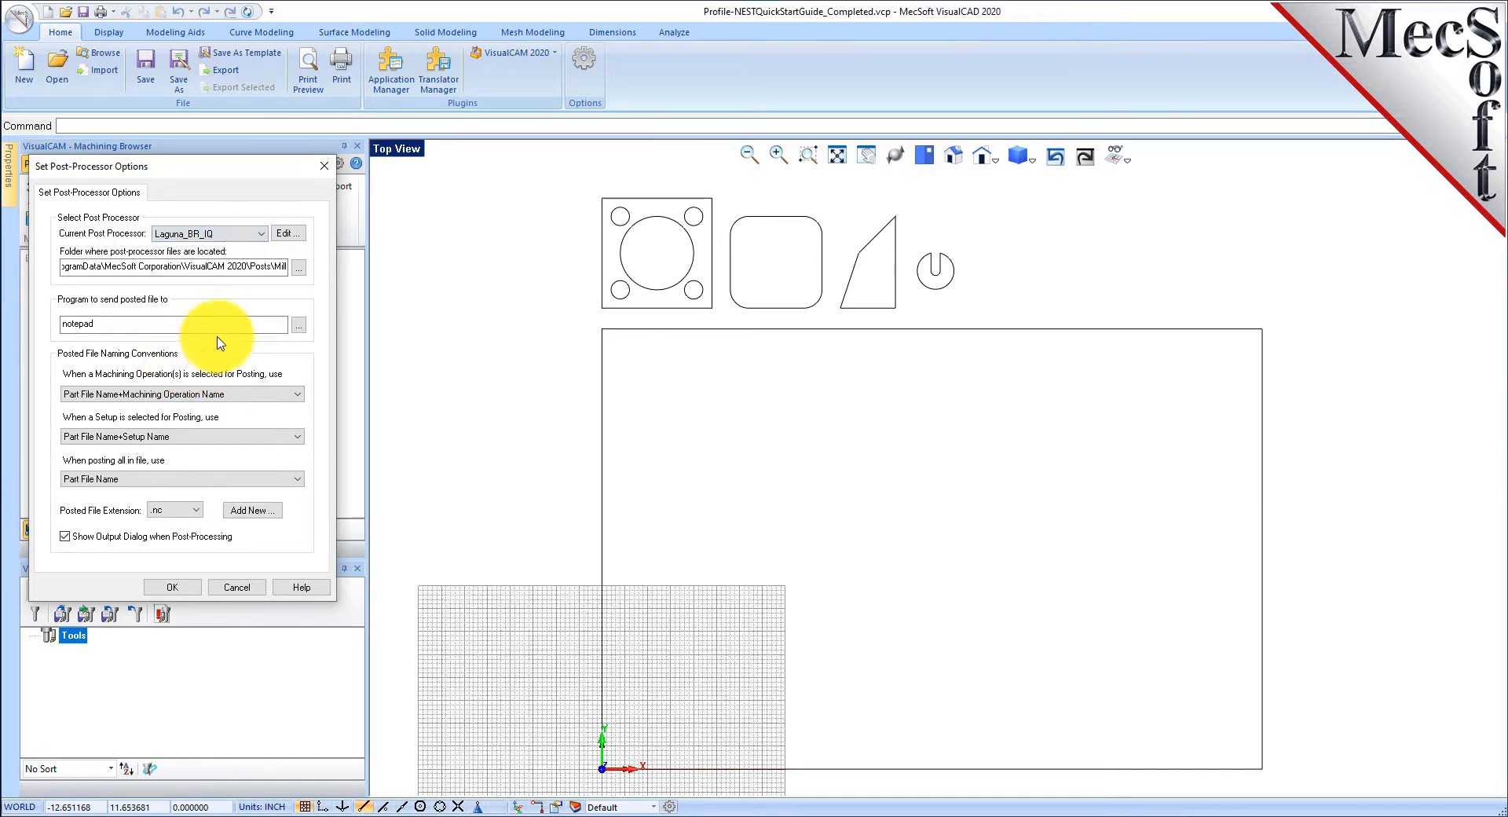
click(177, 586)
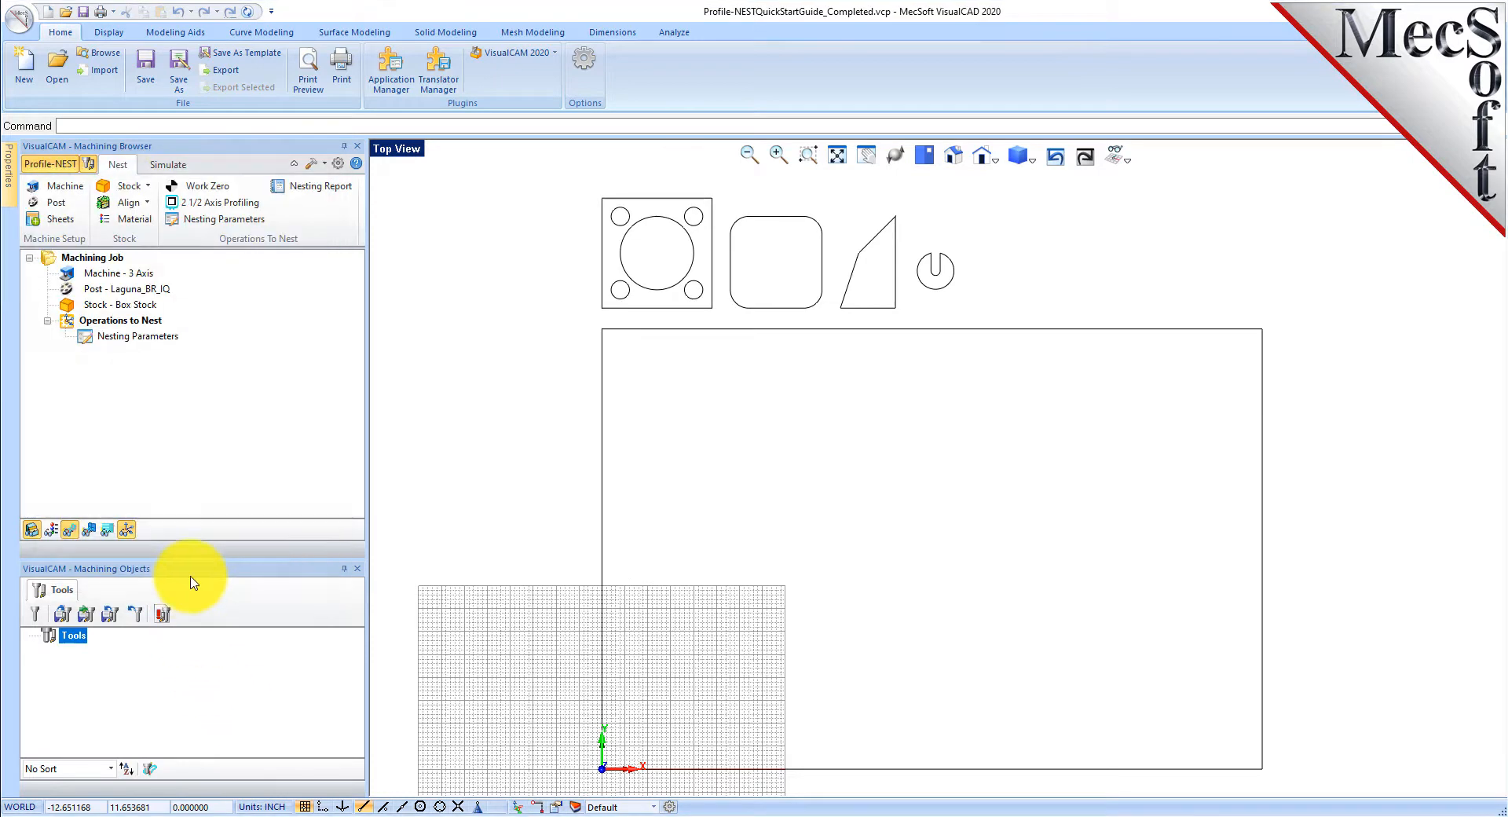
click(100, 274)
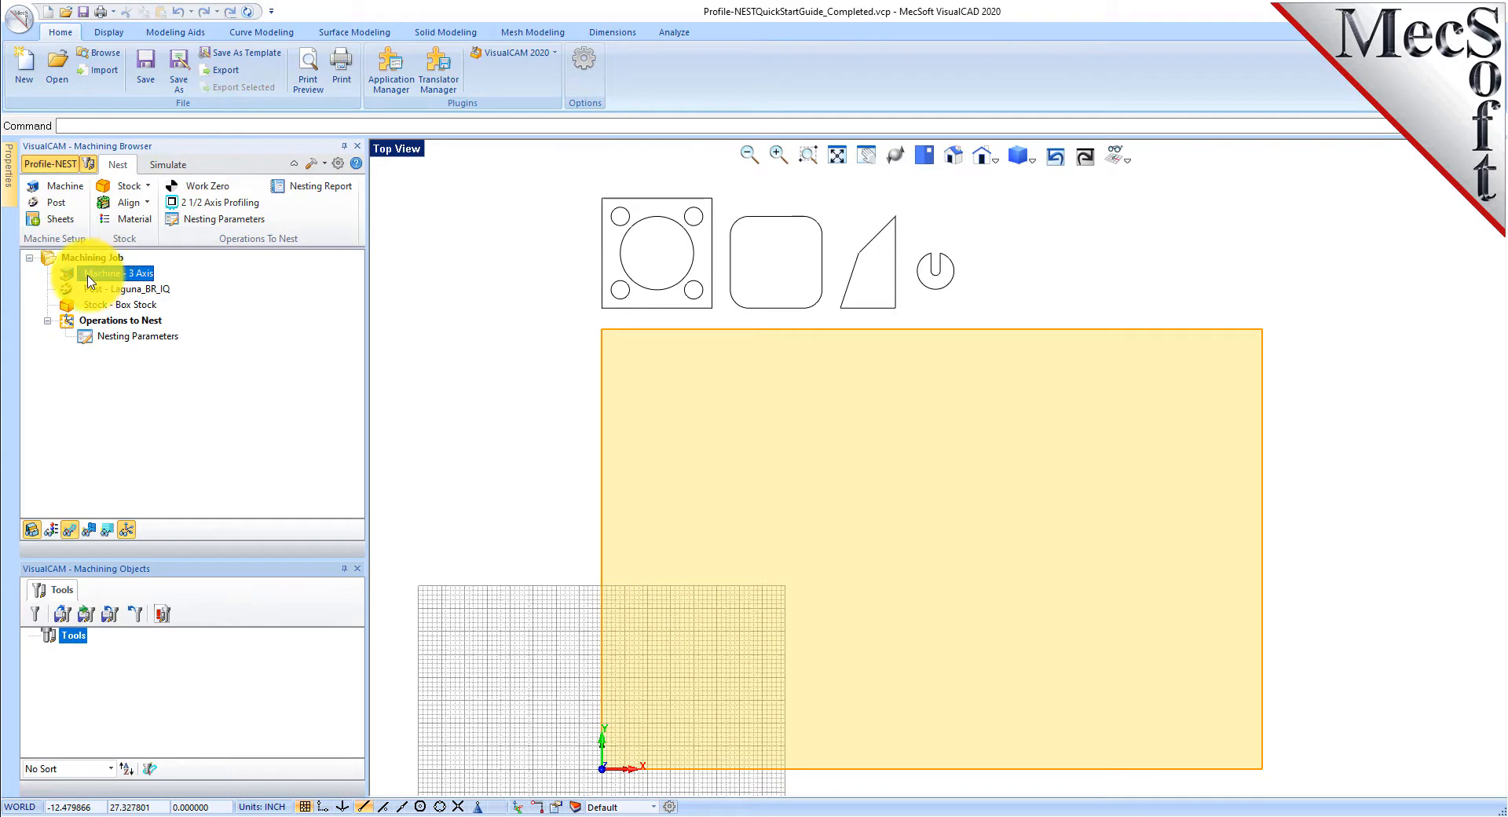
click(102, 289)
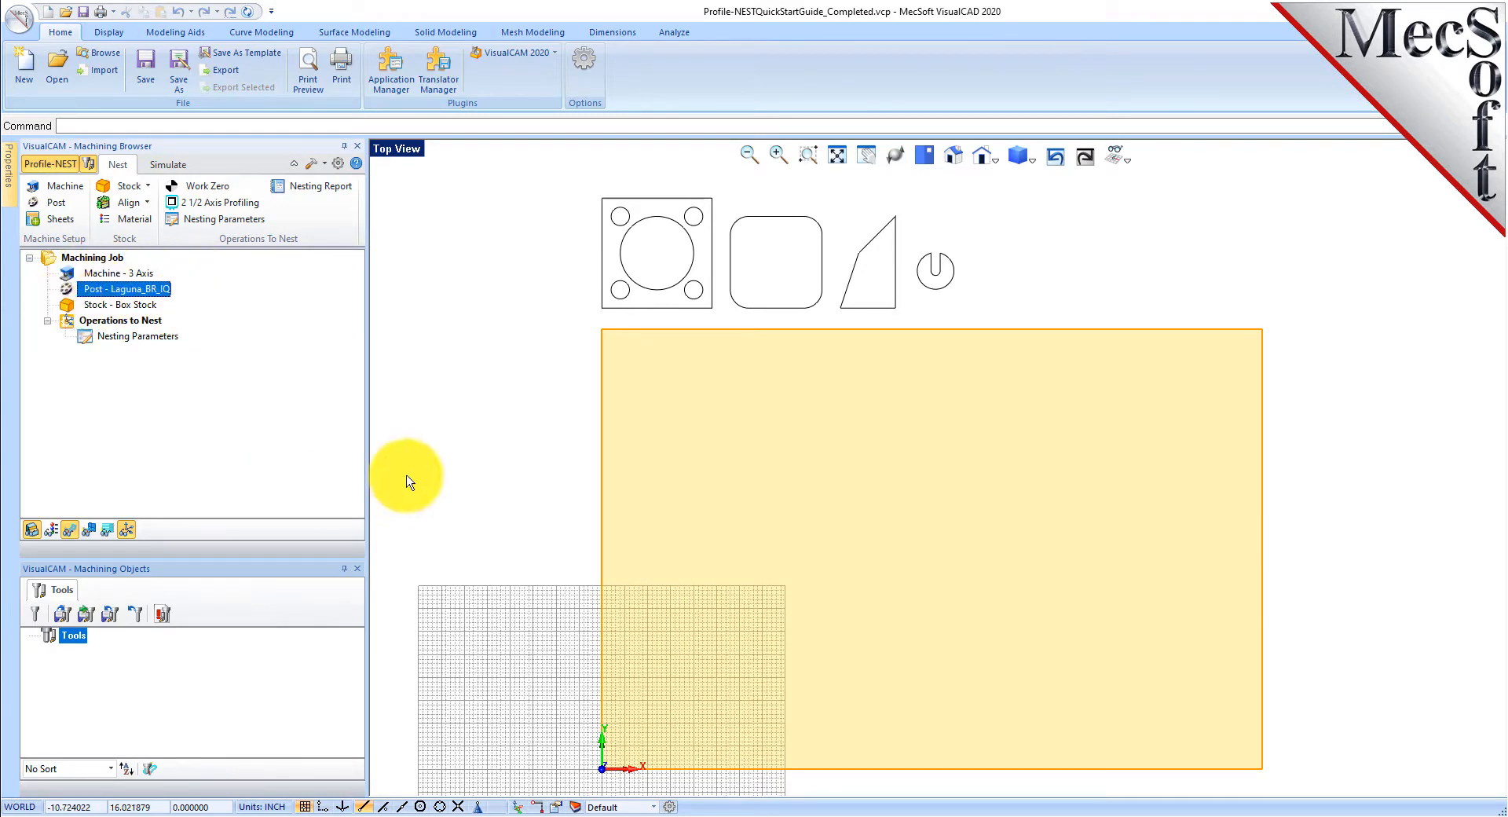
Create a box stock 36 inches long, 24 inches wide and 0.25 inches high, with its corner at 0, 0, 0.
click(151, 191)
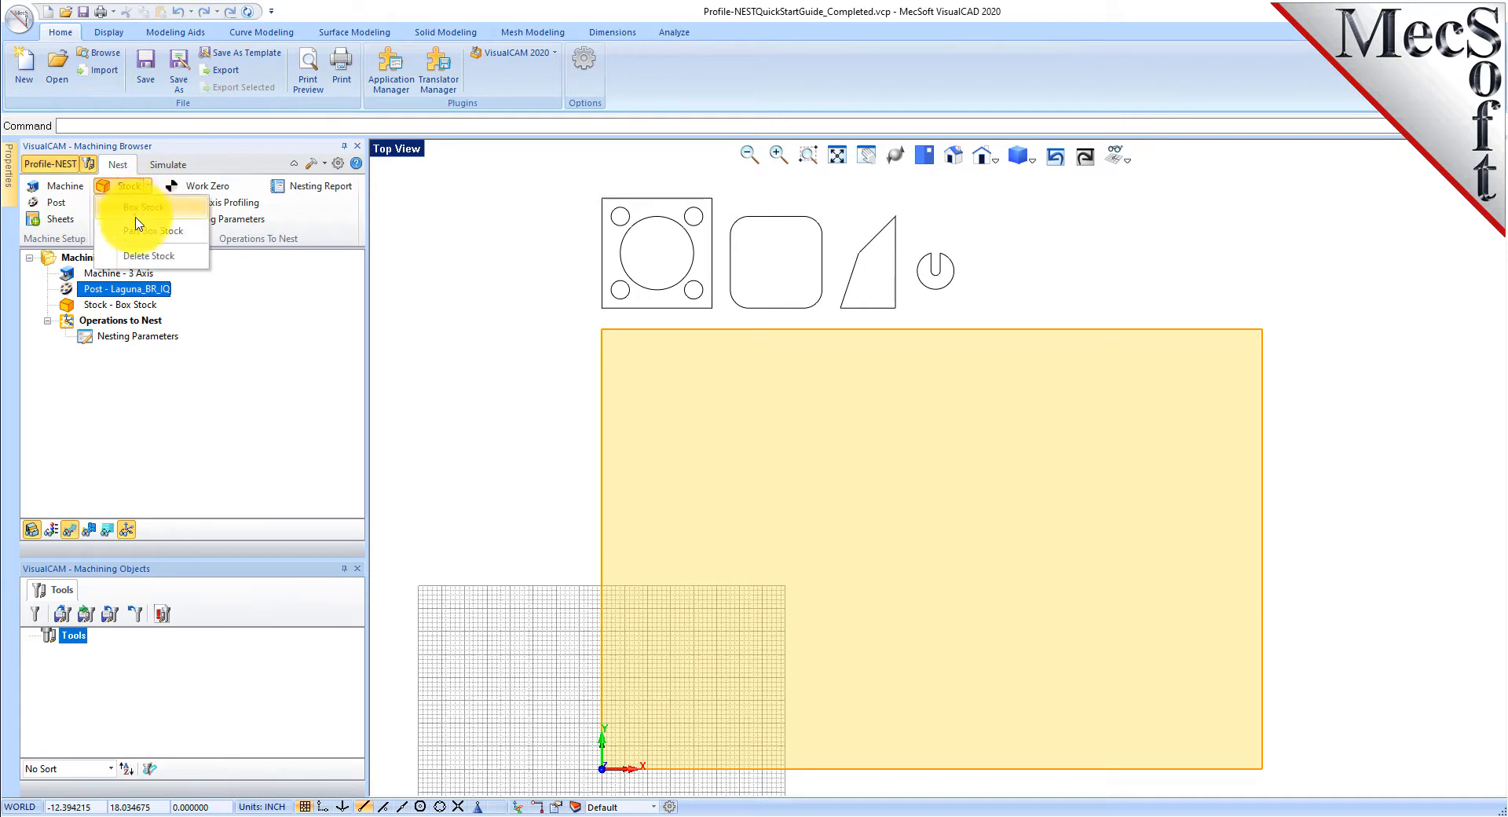
click(110, 203)
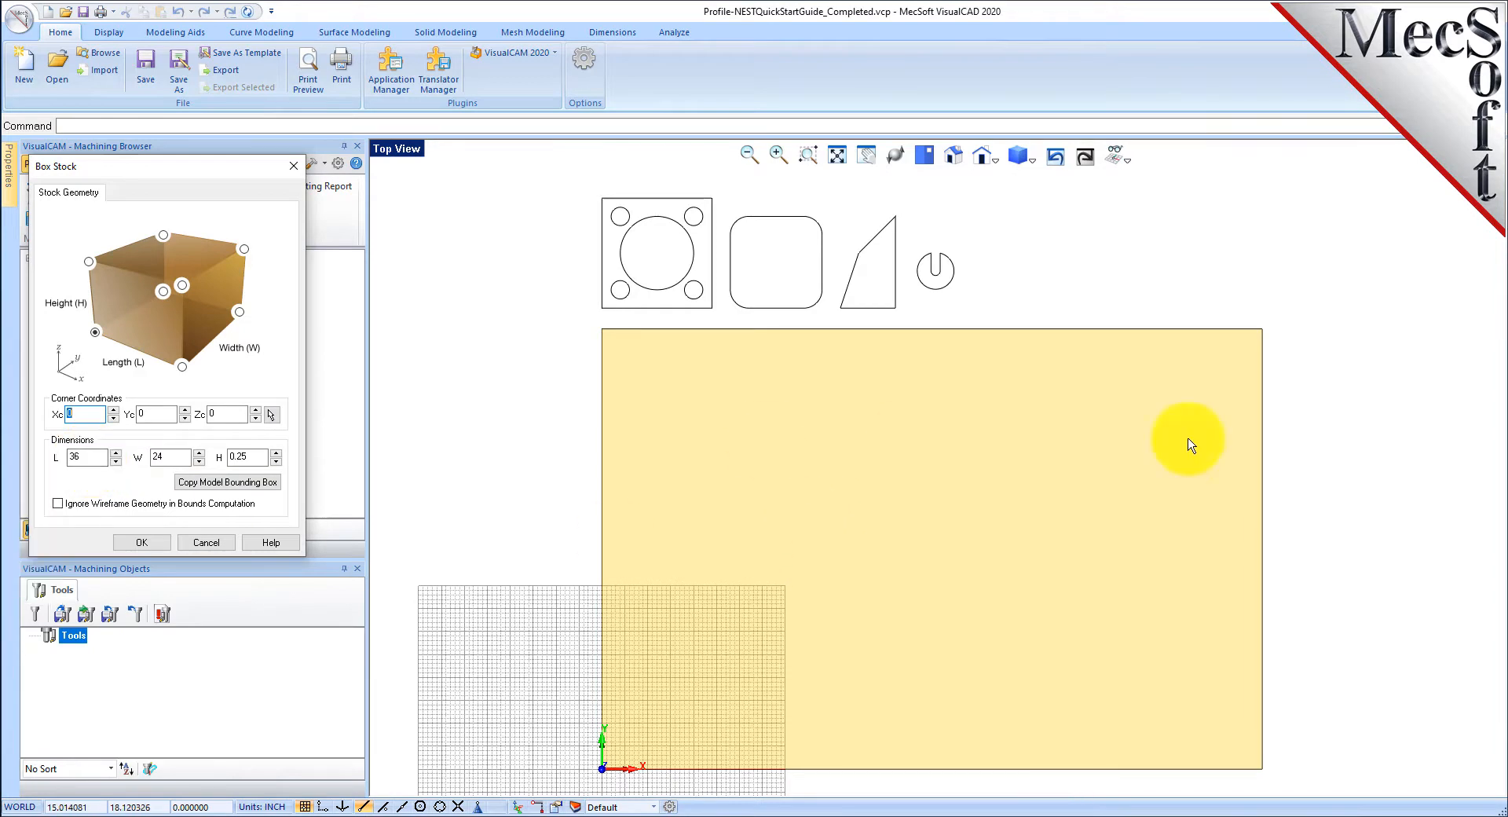
double_click(78, 457)
drag(169, 460, 135, 461)
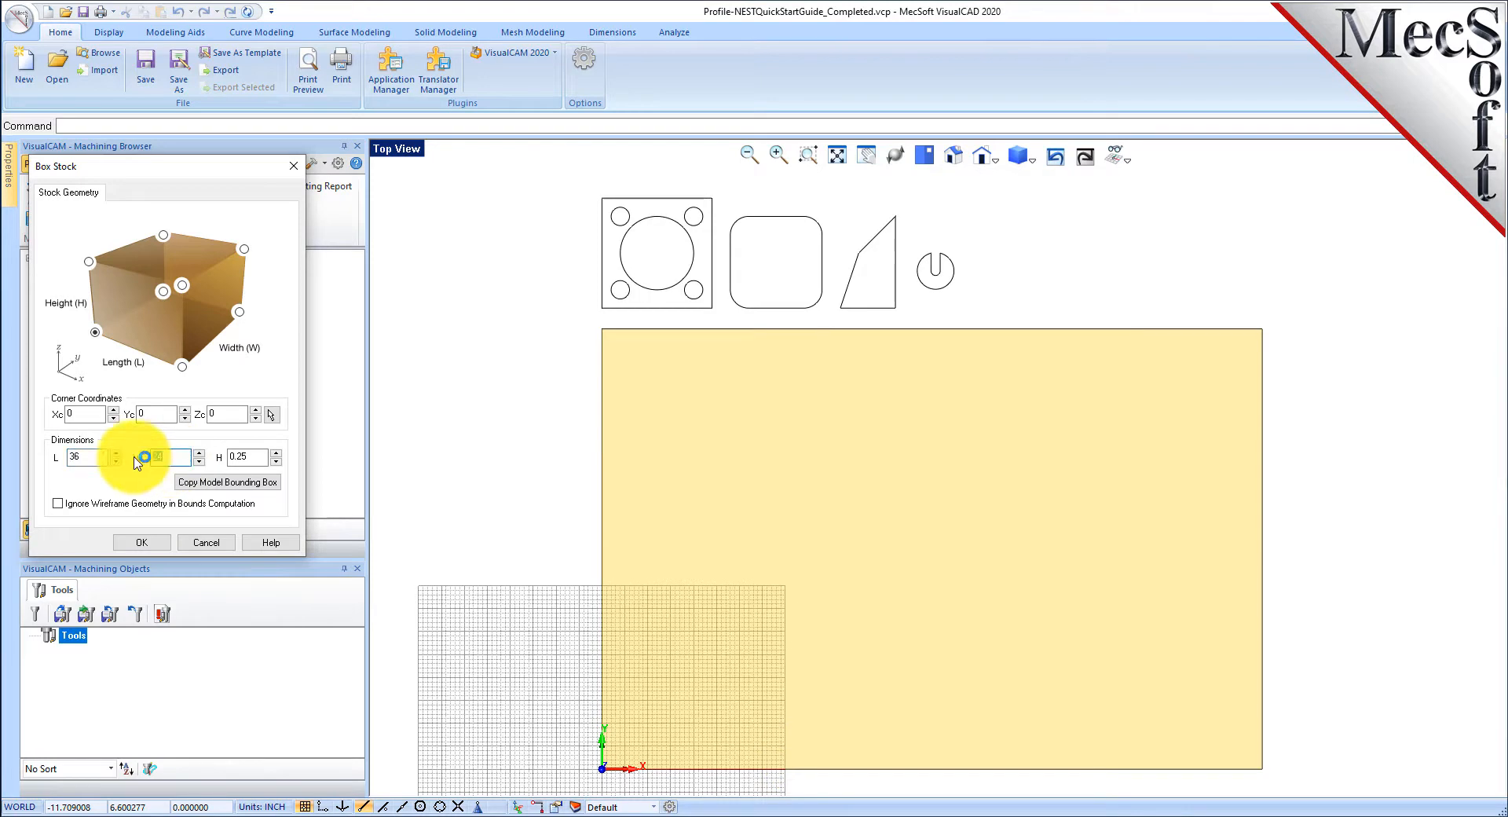
drag(253, 455, 208, 462)
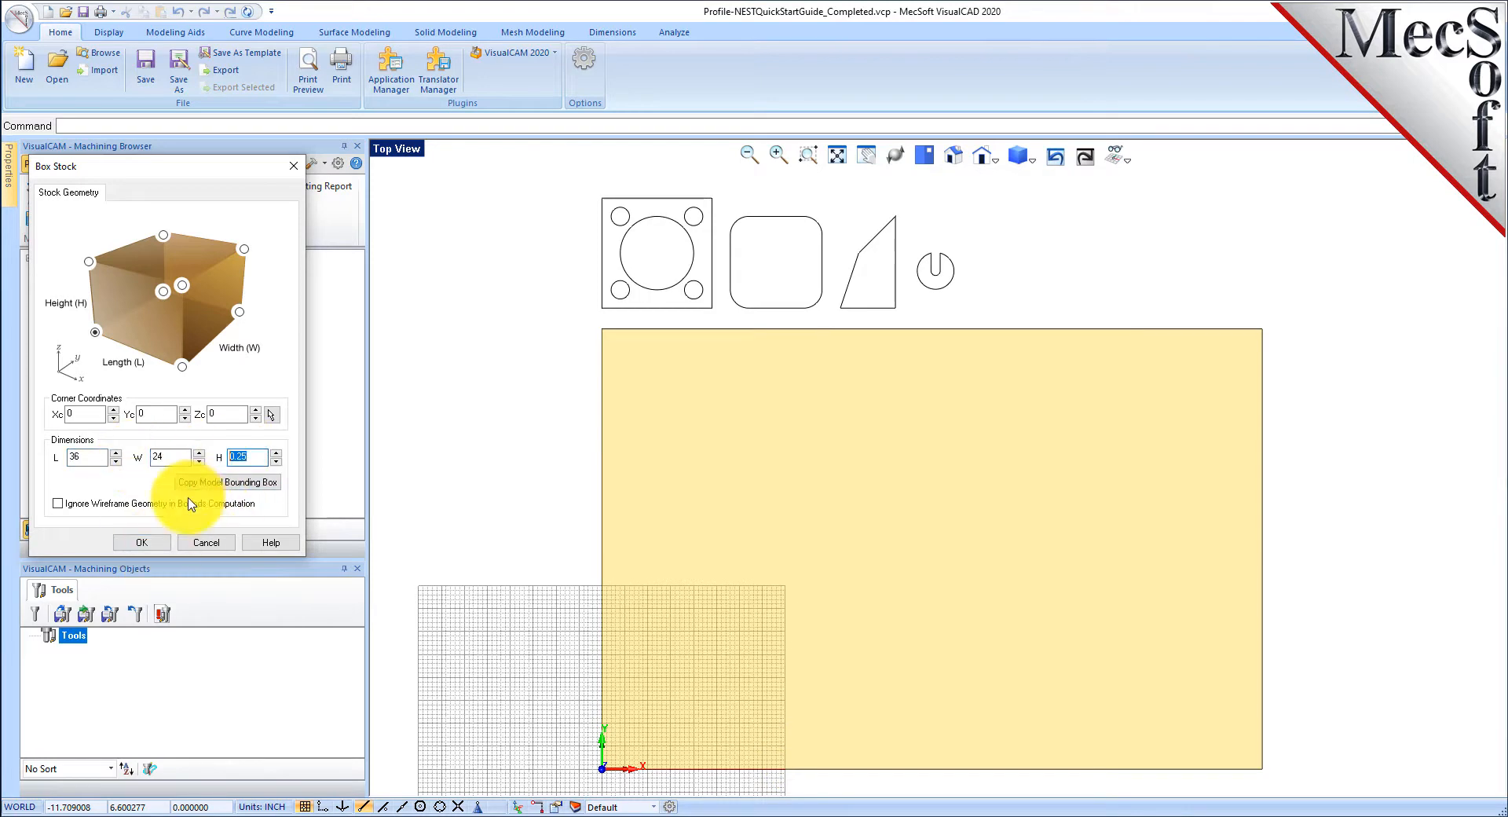
mouse_move(189, 503)
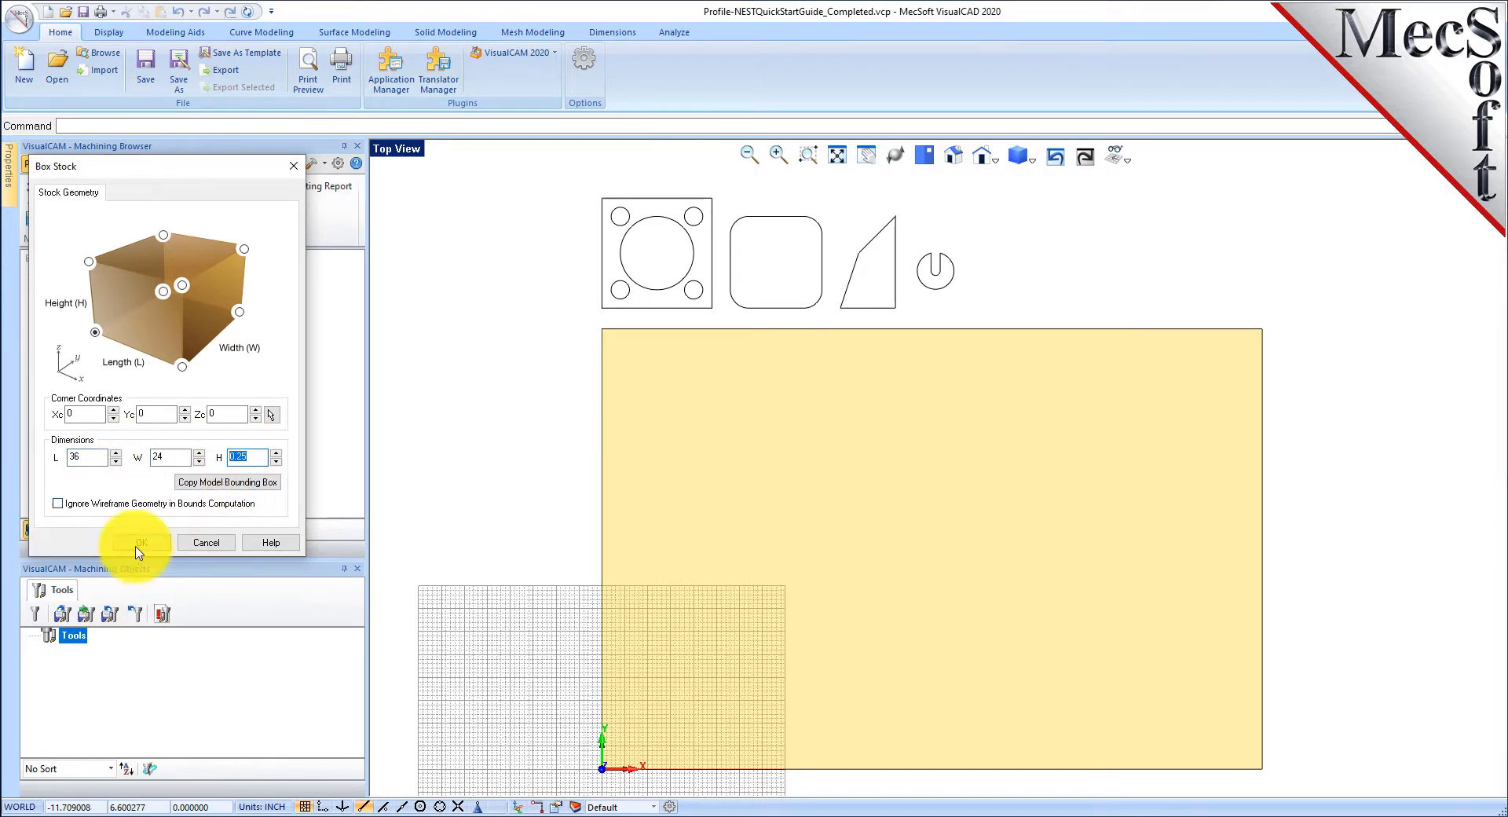
click(142, 543)
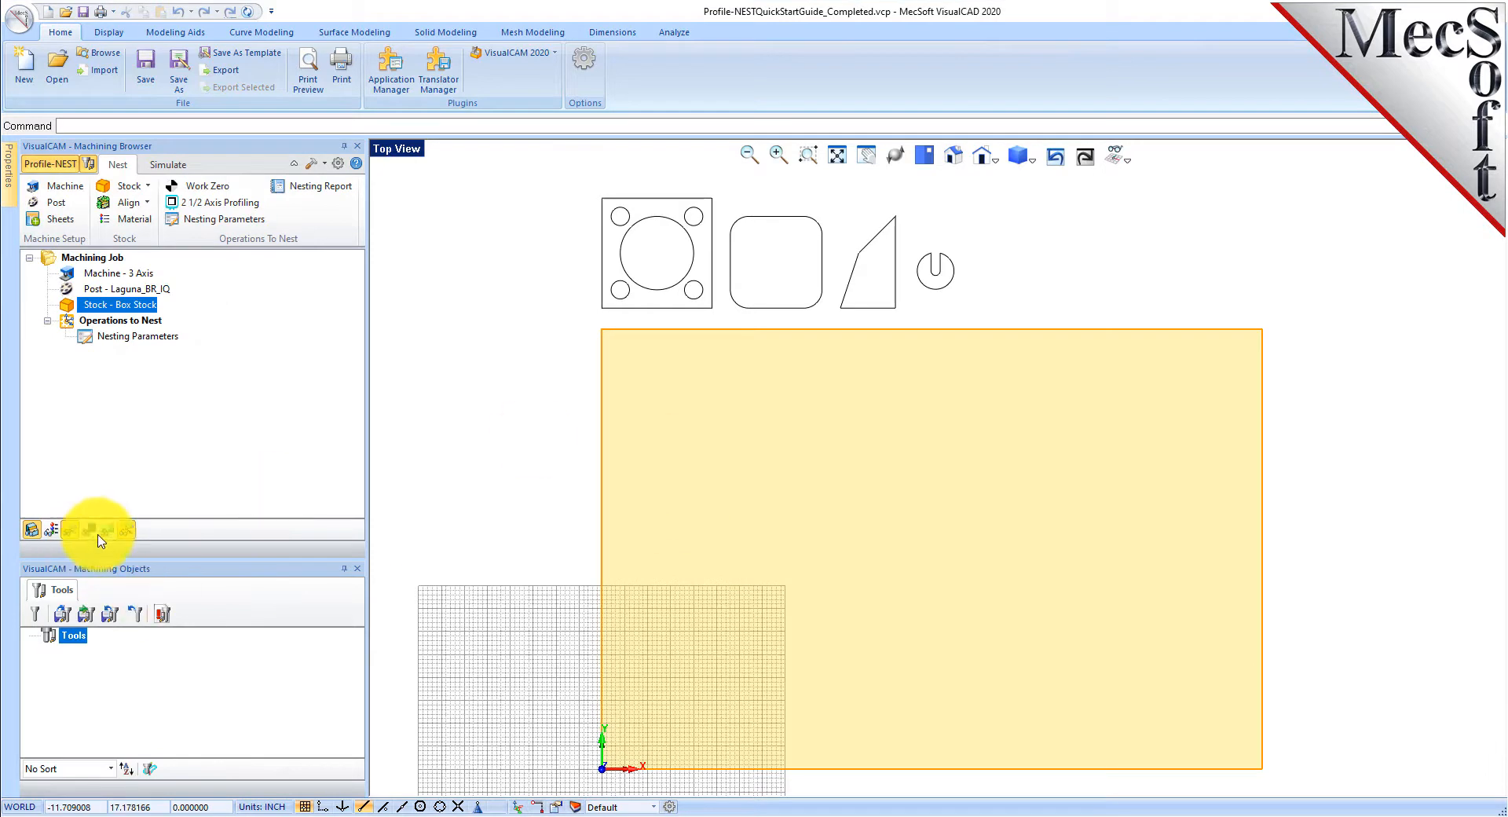
Toggle the stock's visibility off and back on to check it against the sheet rectangle.
click(33, 532)
click(33, 532)
click(33, 532)
click(33, 532)
click(33, 532)
click(33, 531)
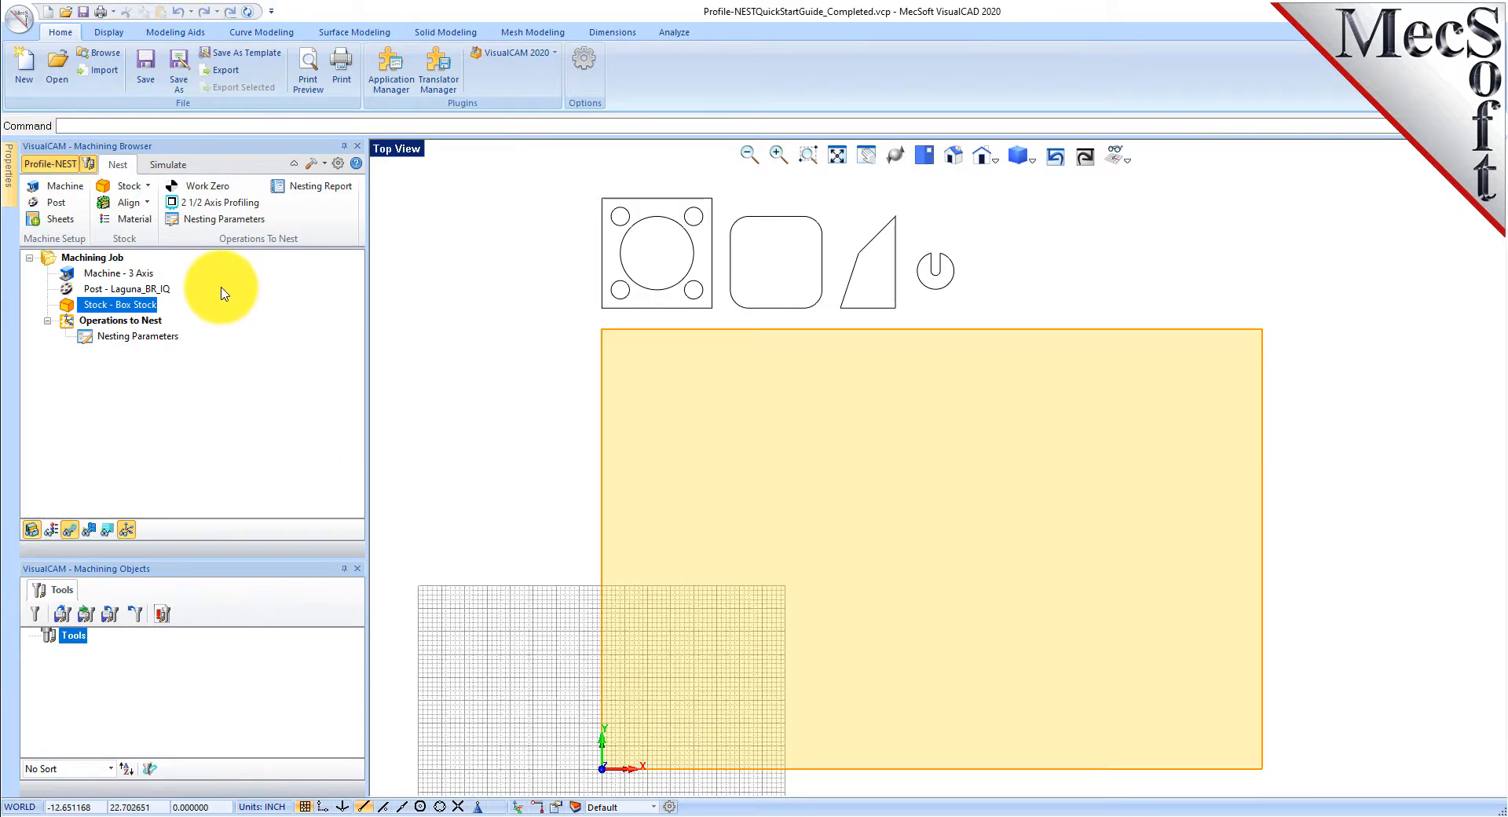
click(64, 228)
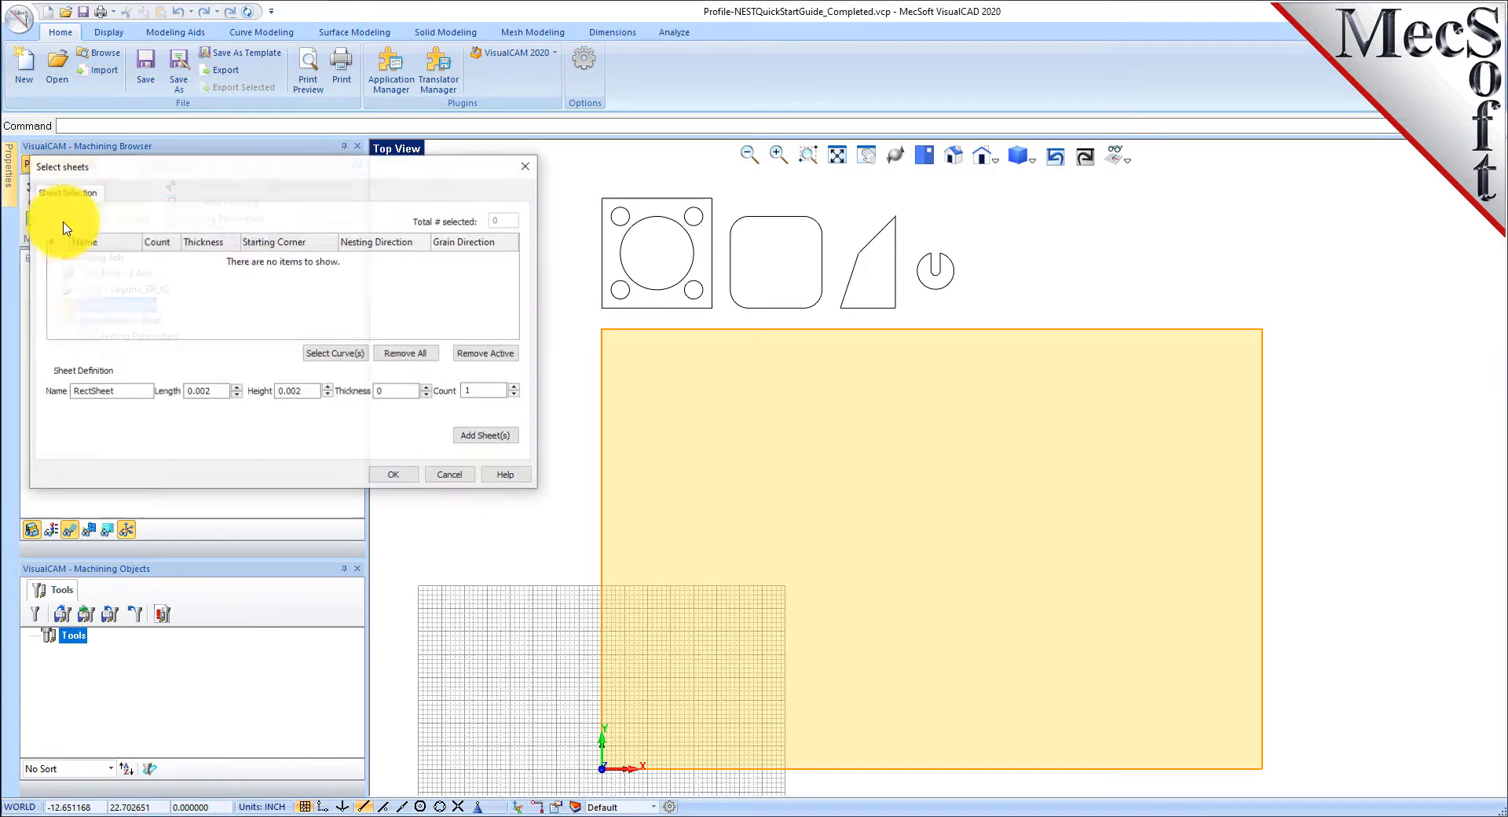
drag(220, 168, 277, 253)
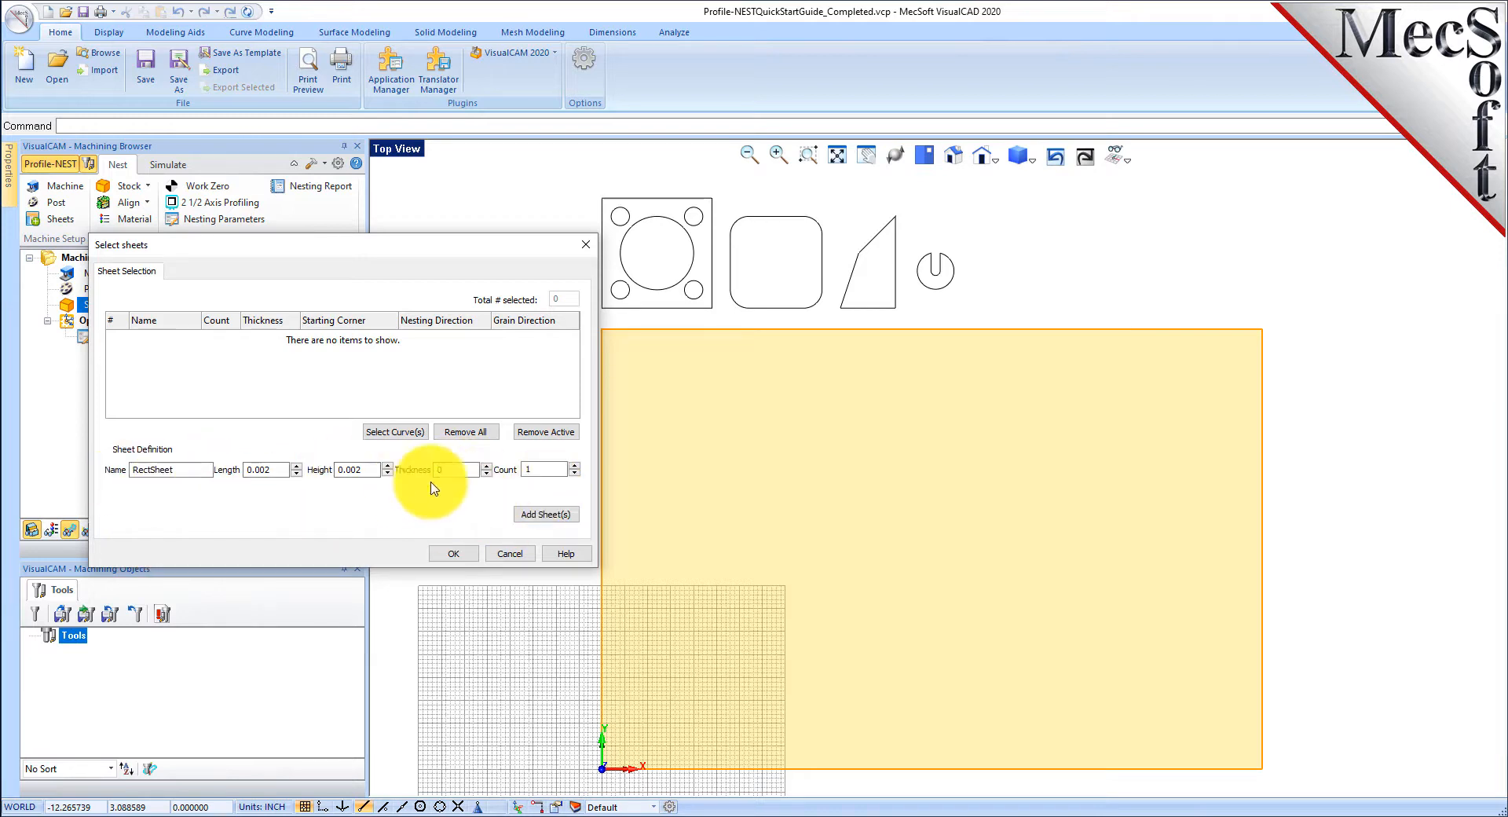
click(404, 436)
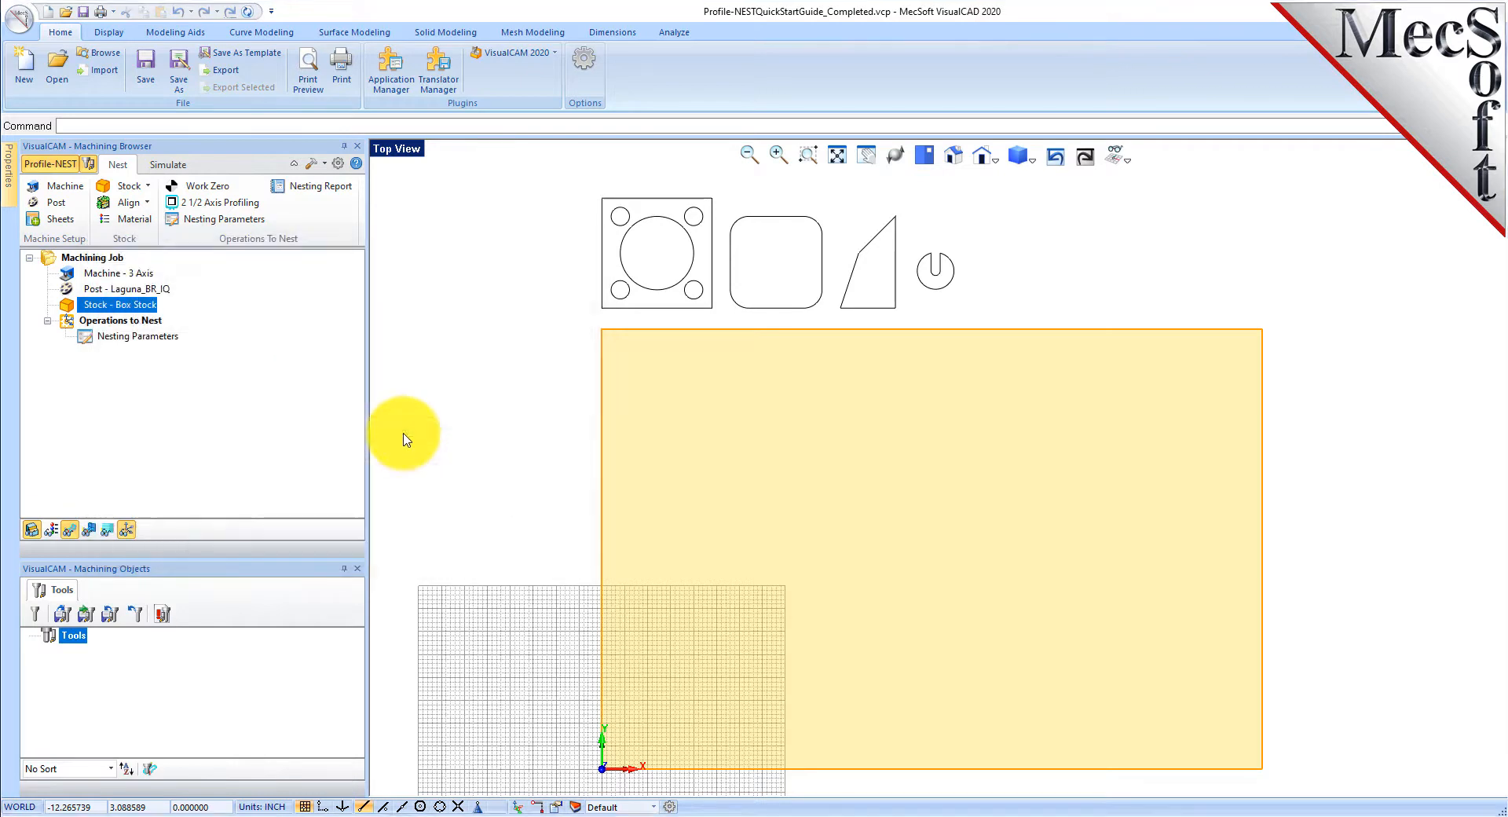
click(719, 329)
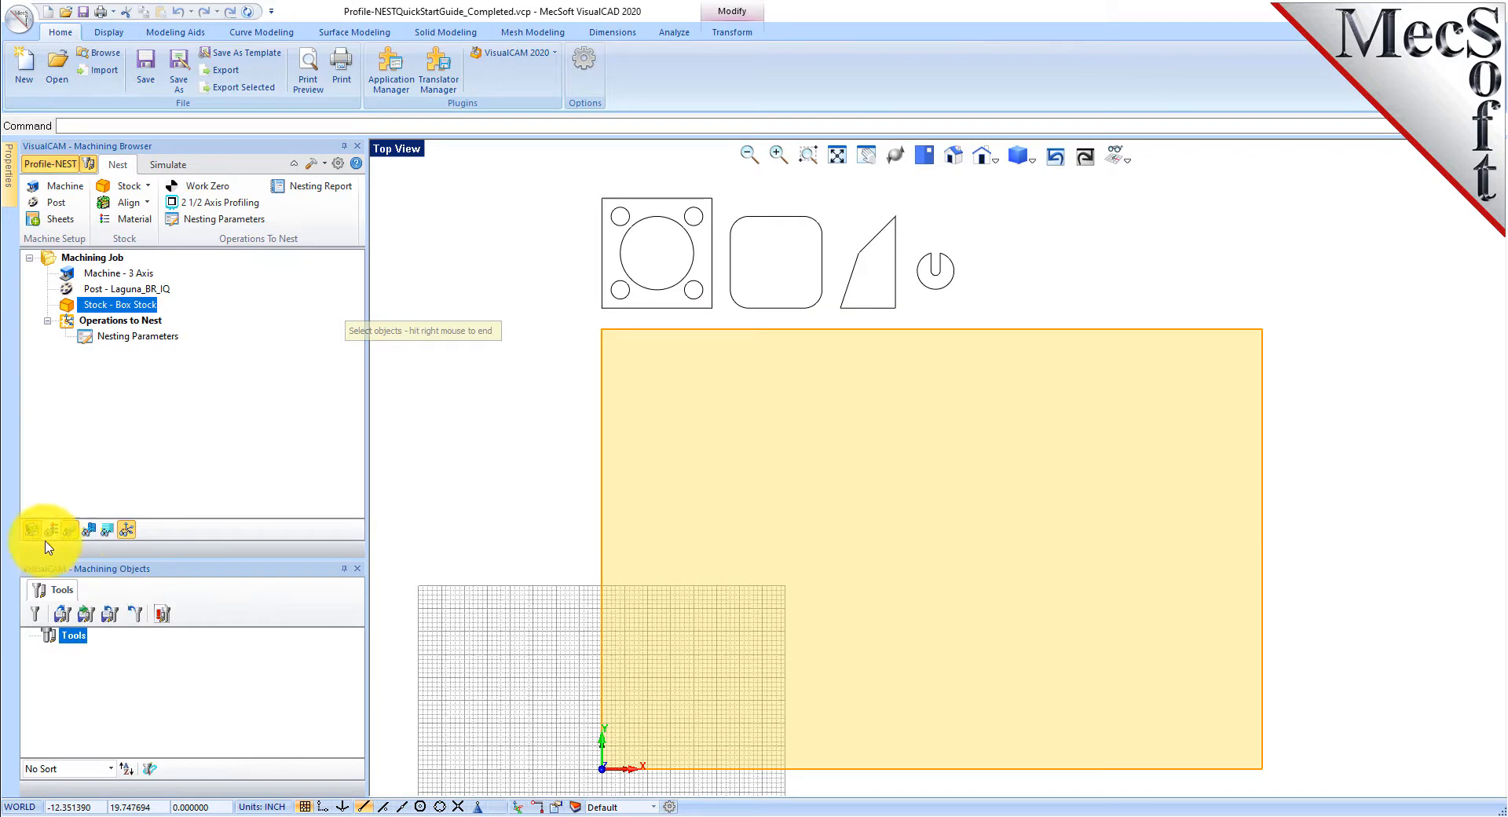
right_click(499, 413)
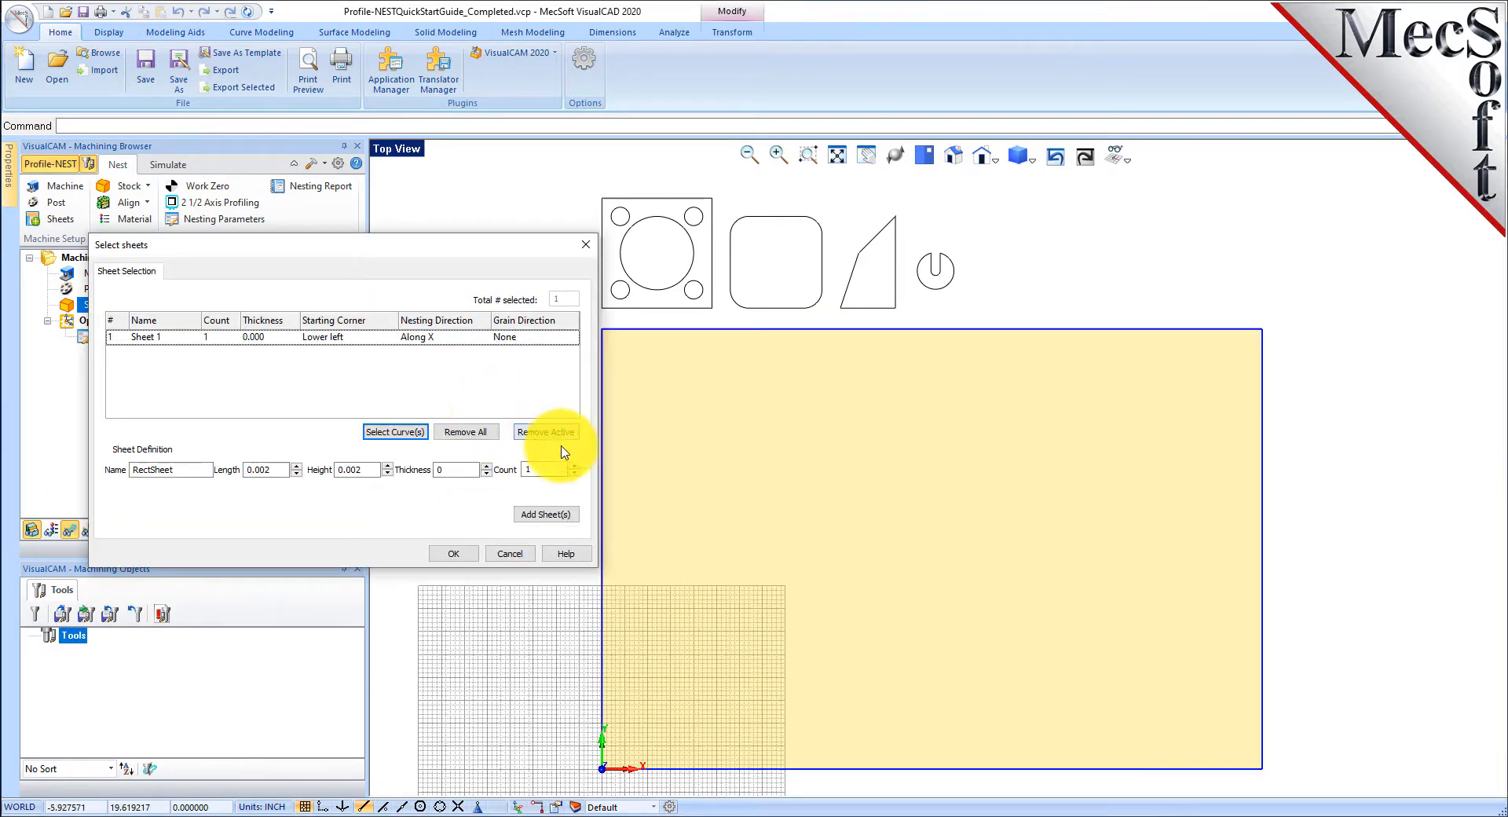
click(465, 431)
click(506, 553)
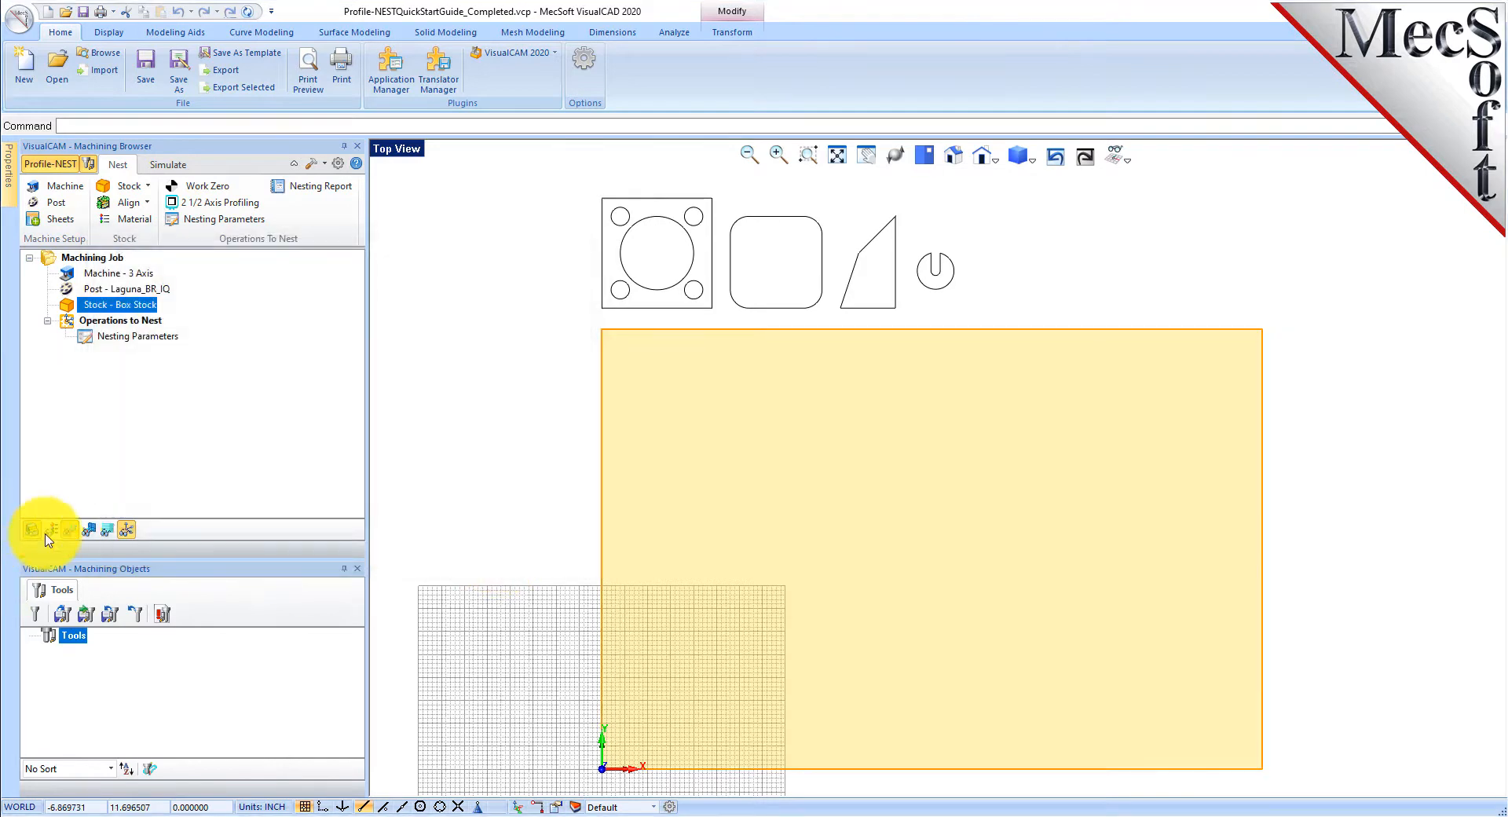
Hide the stock and select the large rectangle below the part profiles as the sheet curve.
click(32, 530)
click(756, 435)
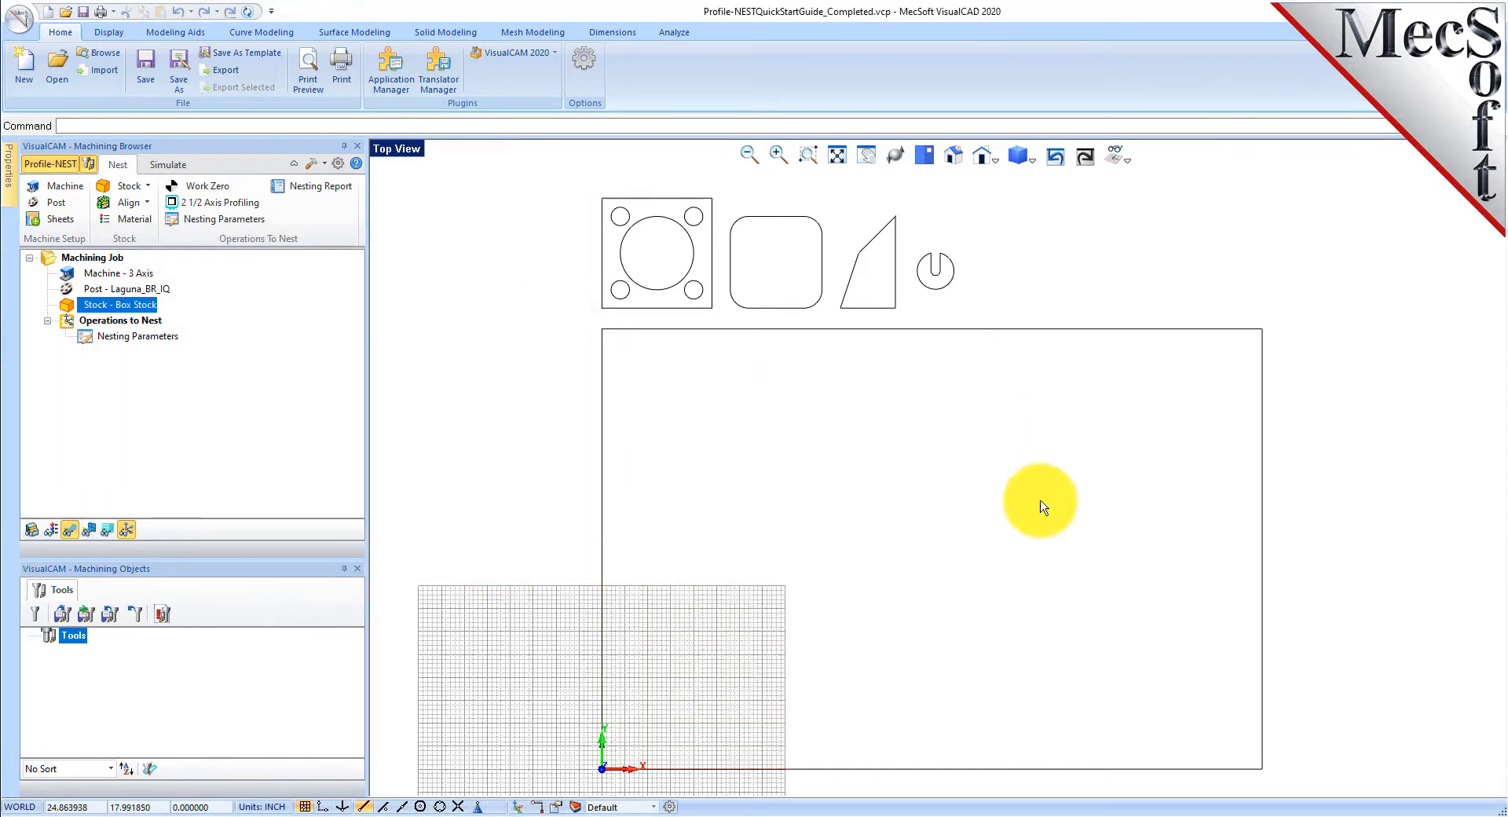
click(59, 220)
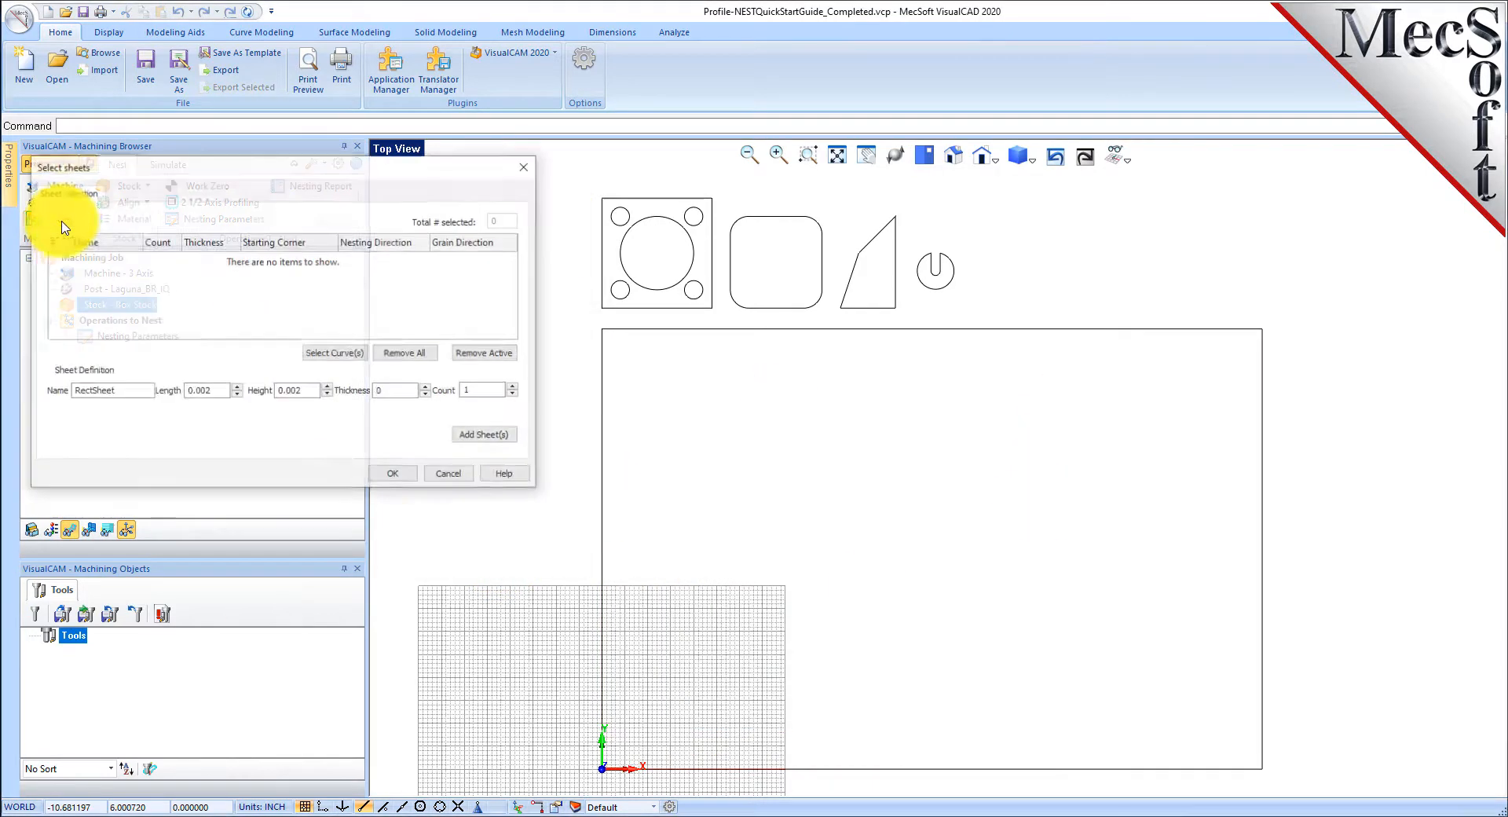
click(349, 355)
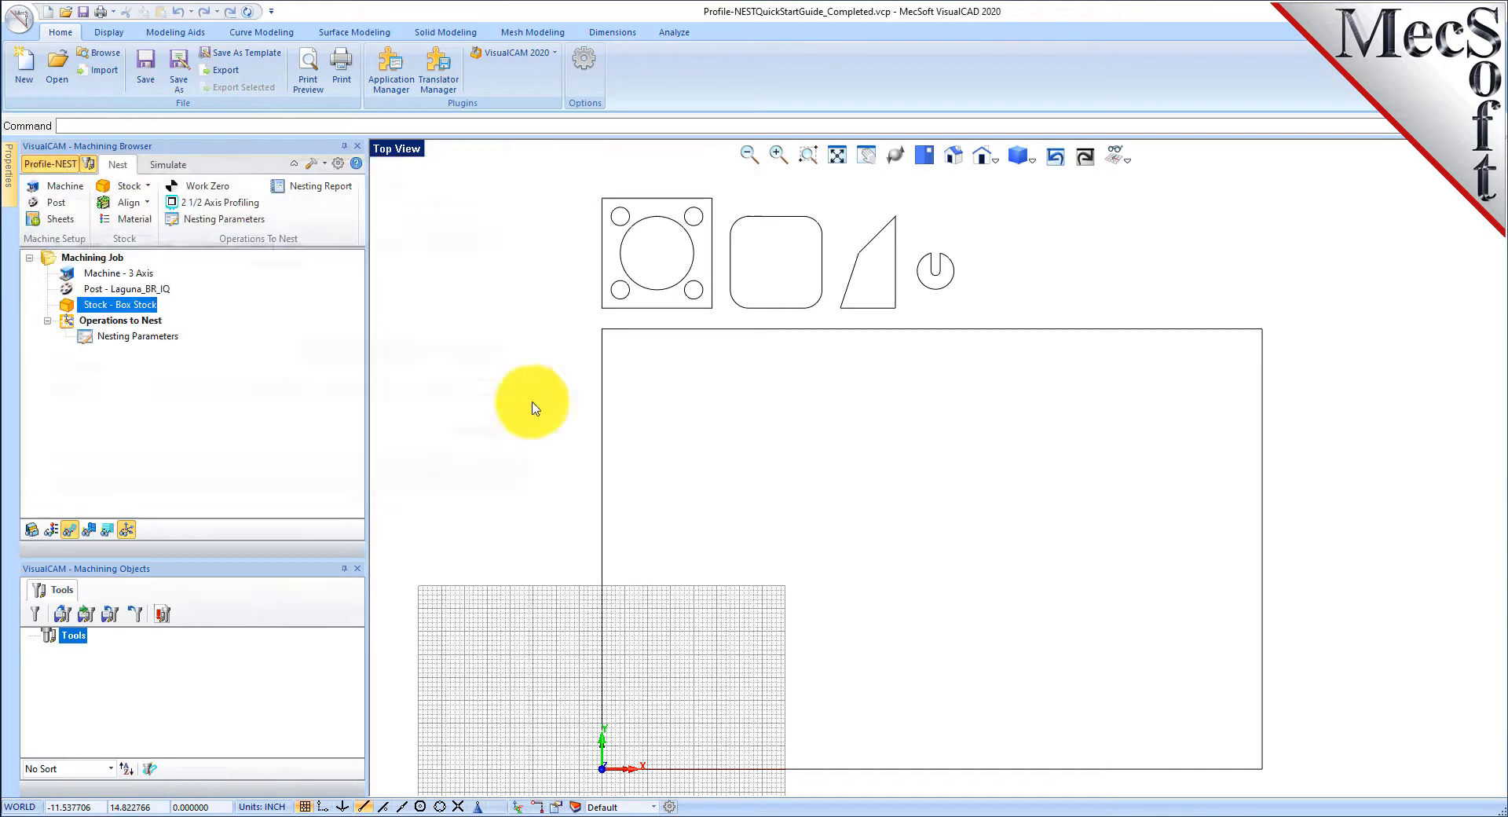
click(769, 329)
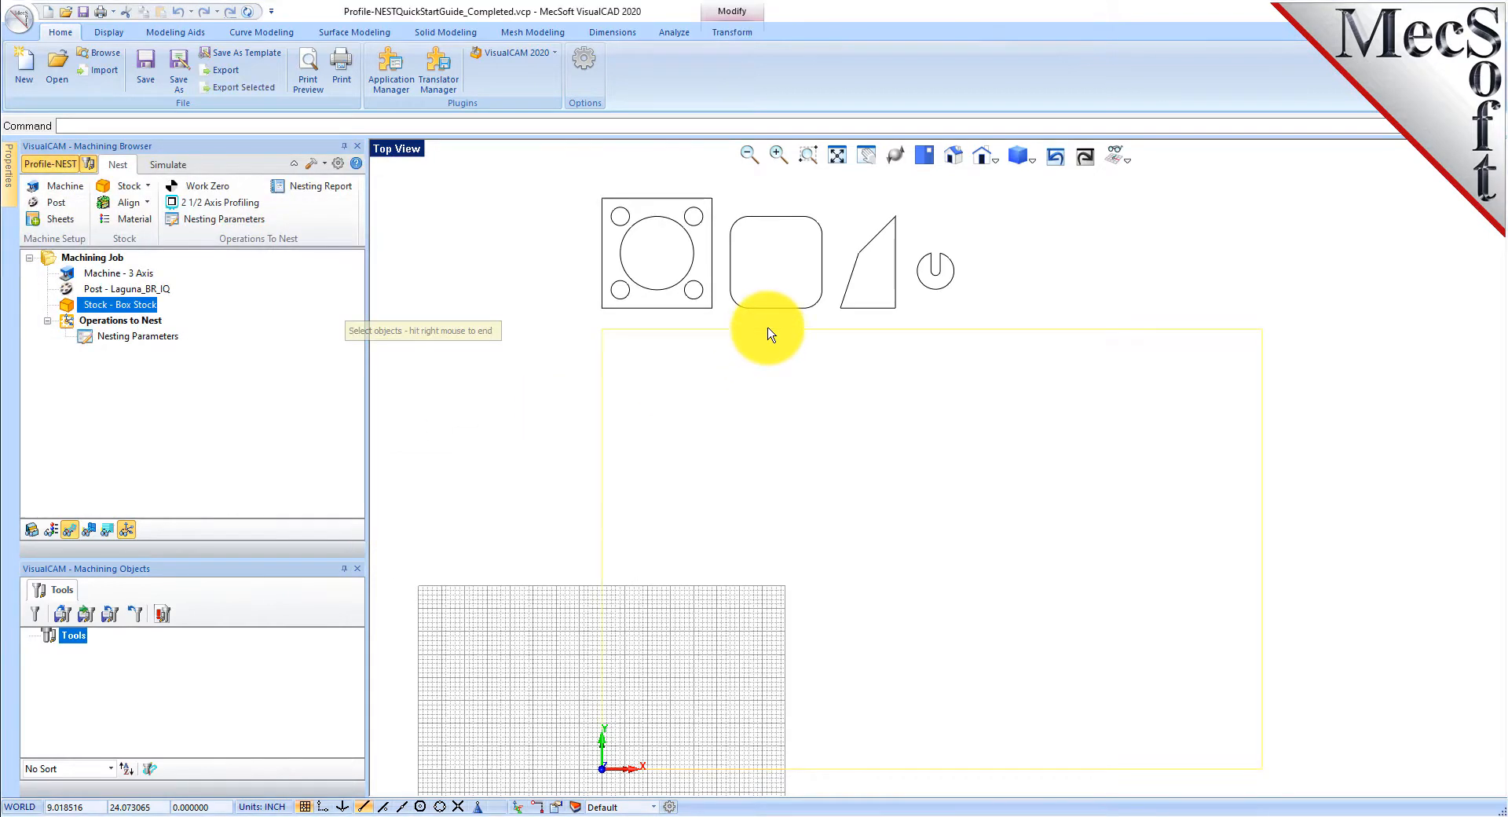
right_click(734, 368)
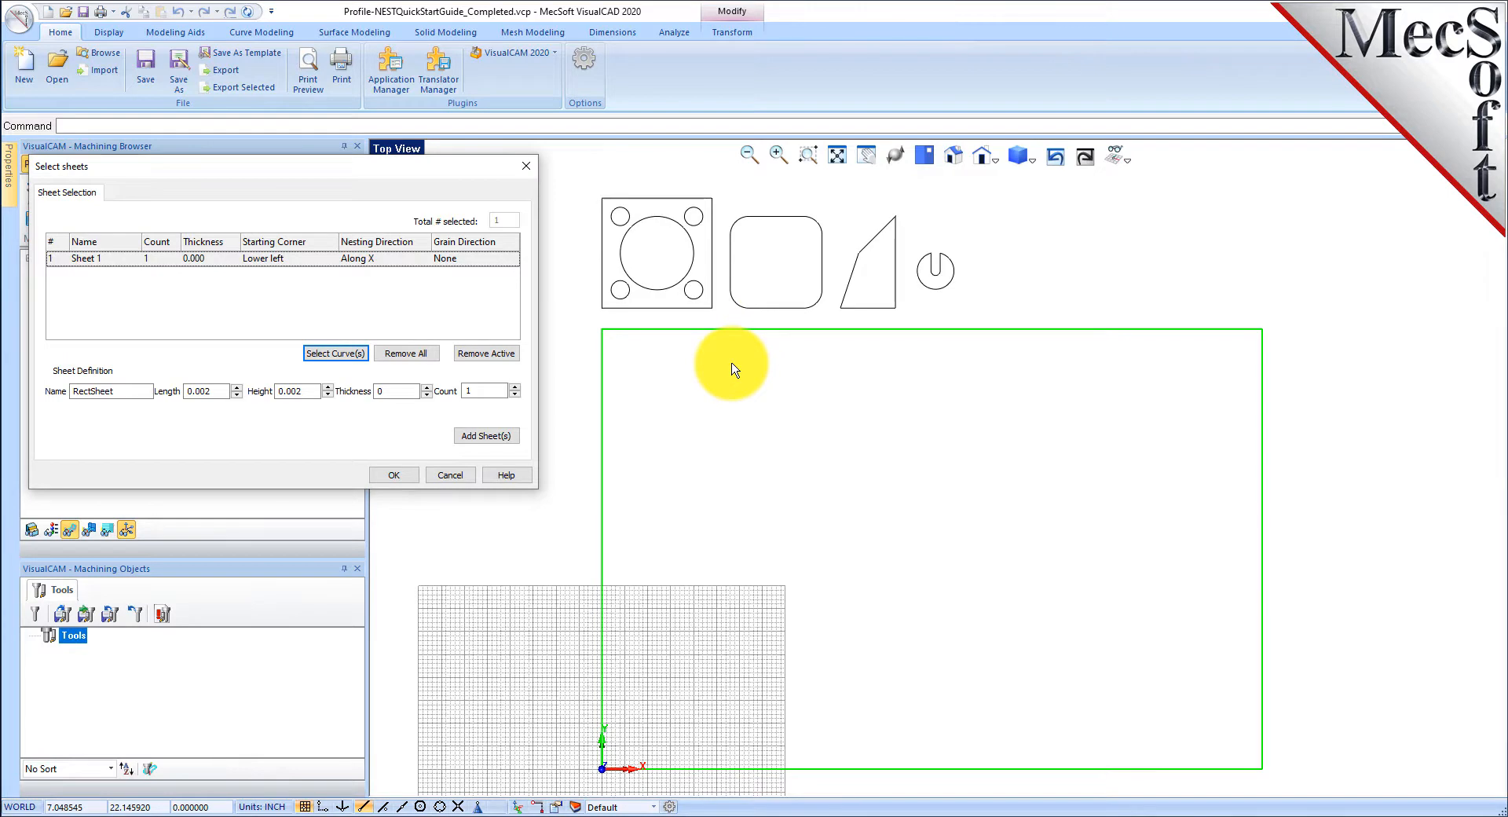
Set the selected sheet's thickness to 0.25 and its count to 3, and accept the sheet definition.
click(55, 262)
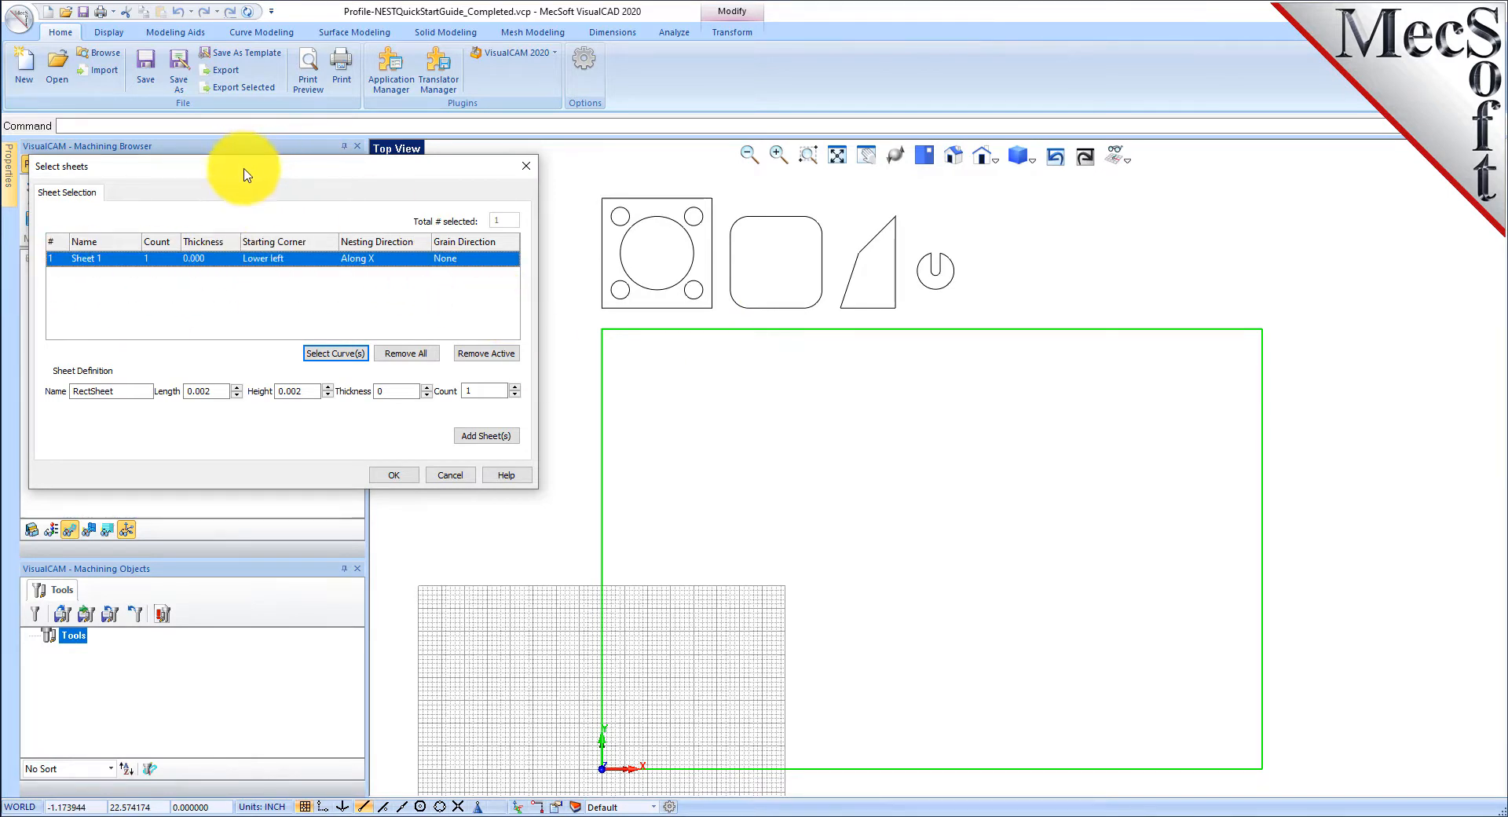
drag(252, 166, 468, 146)
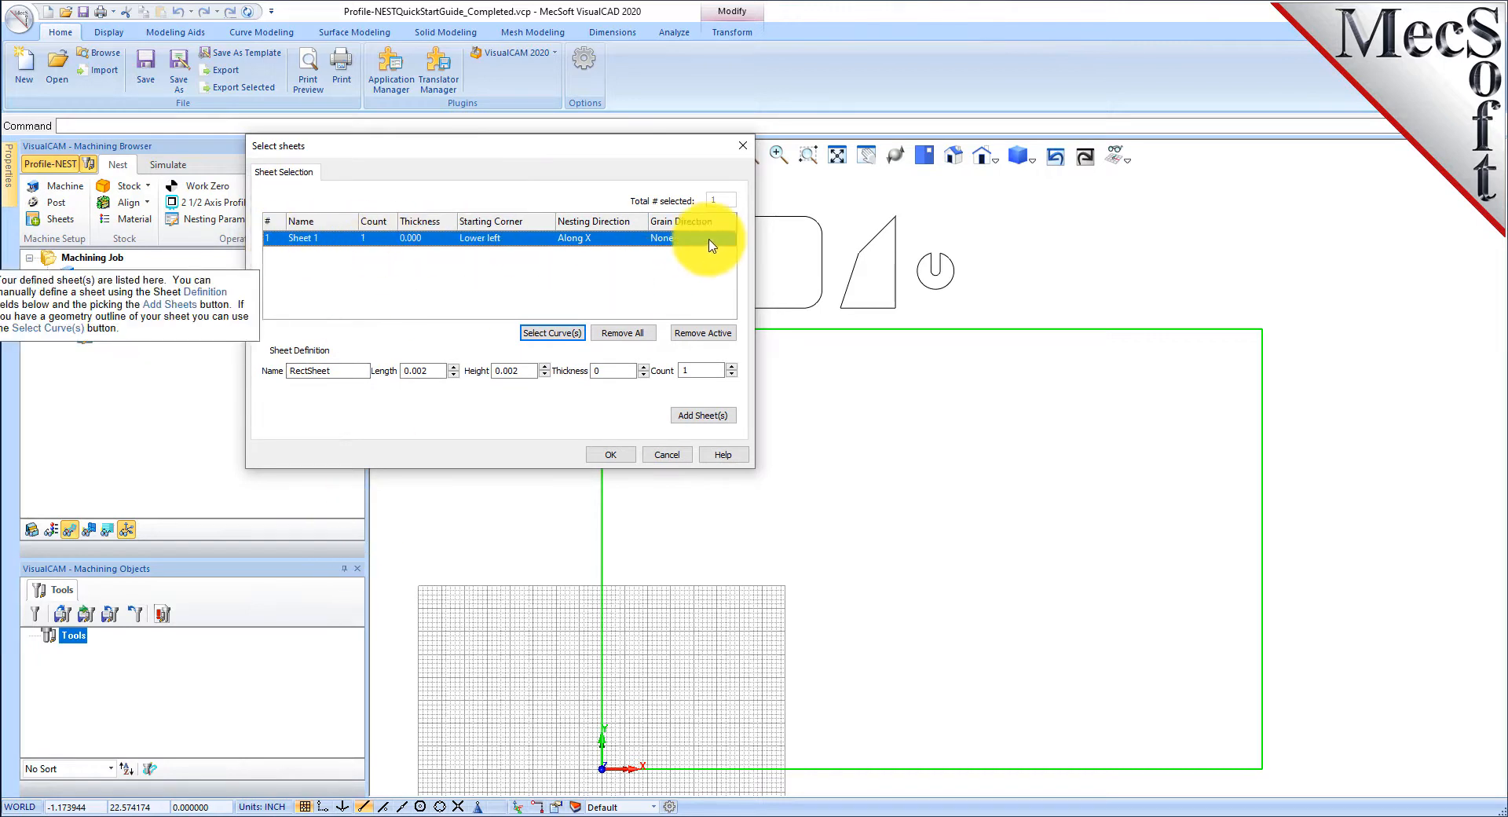
click(439, 240)
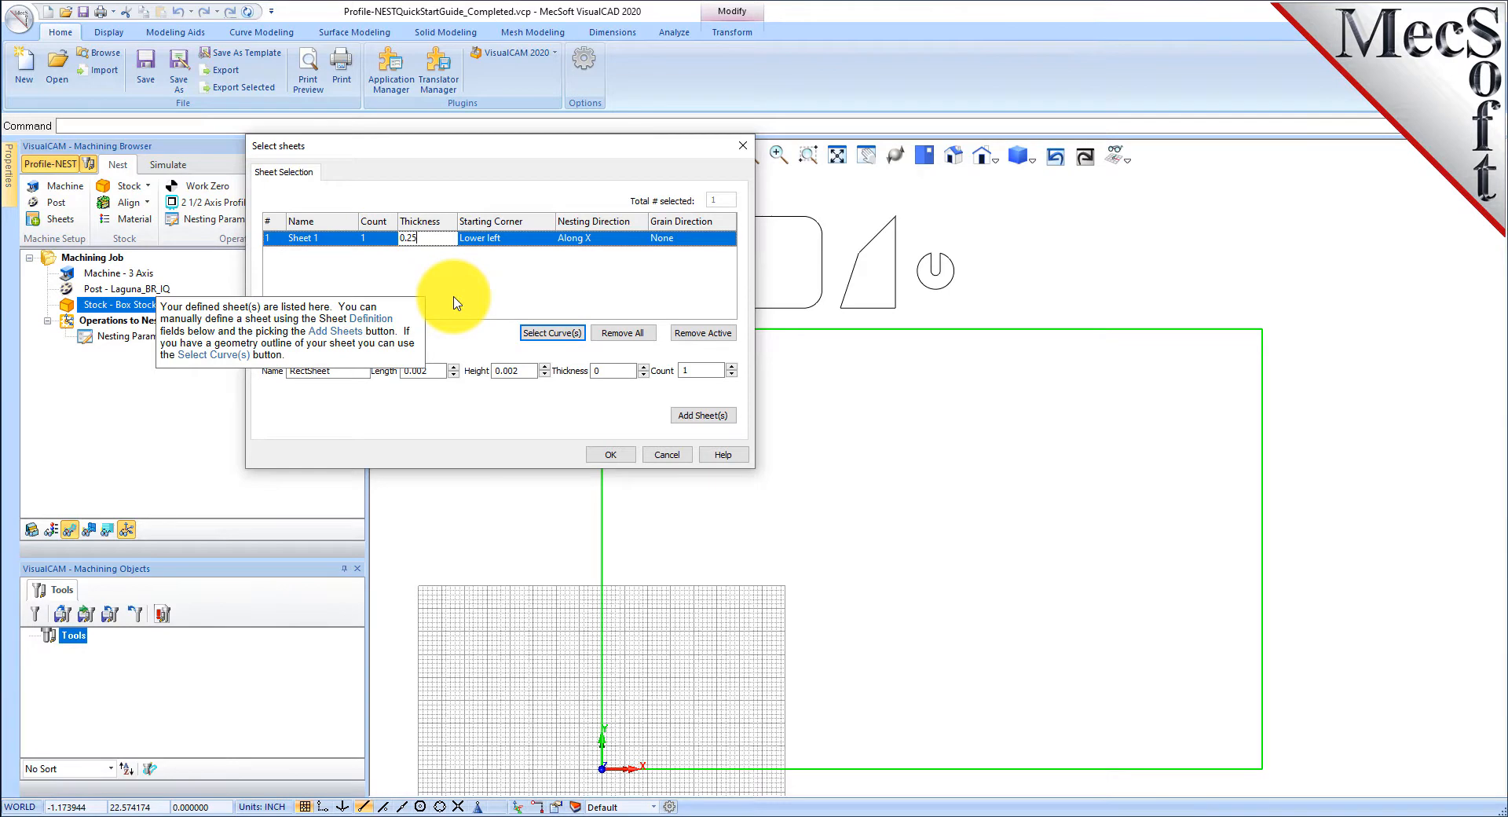
click(381, 238)
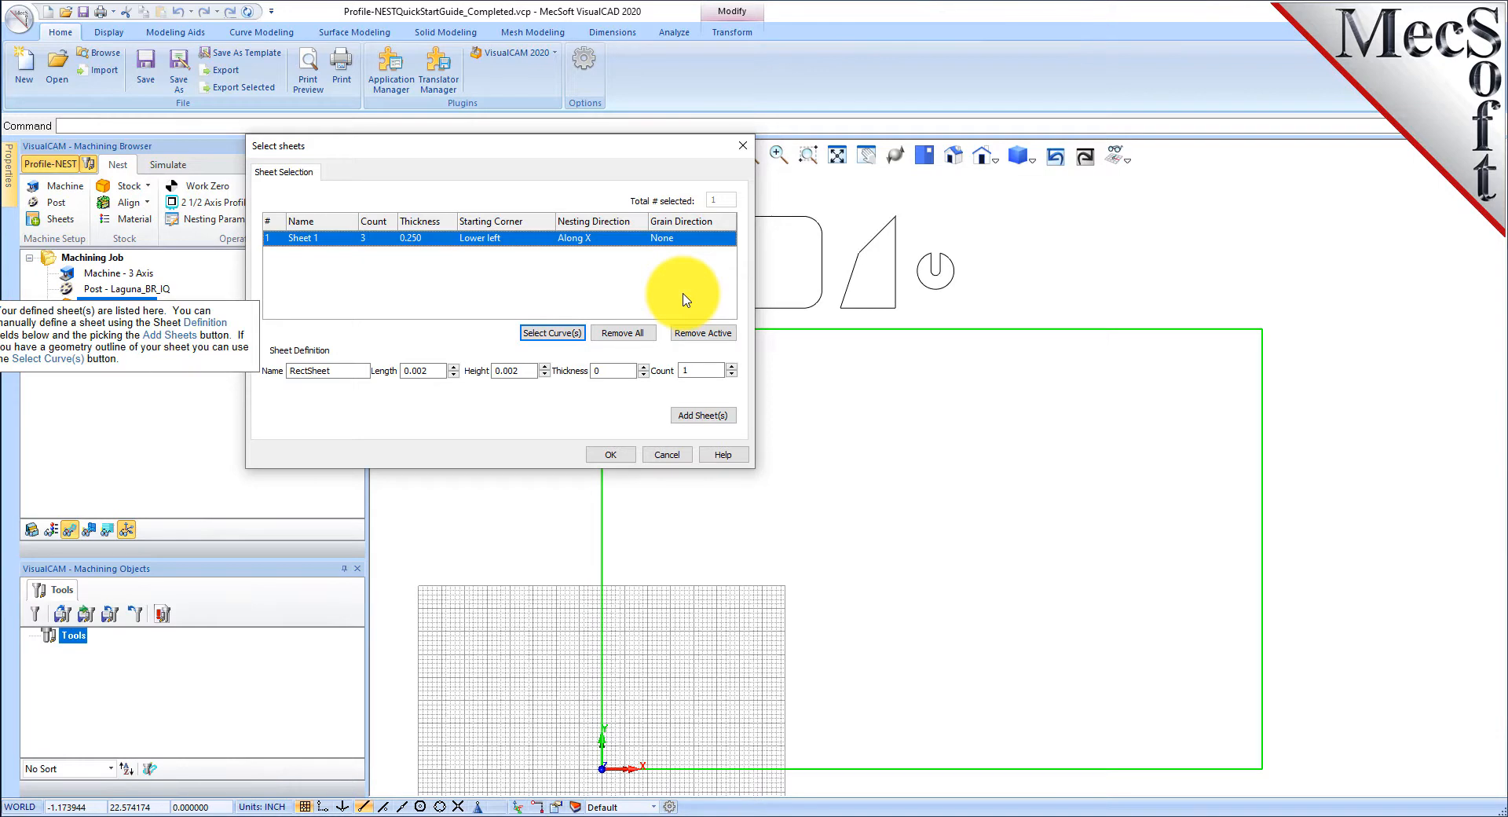
click(610, 454)
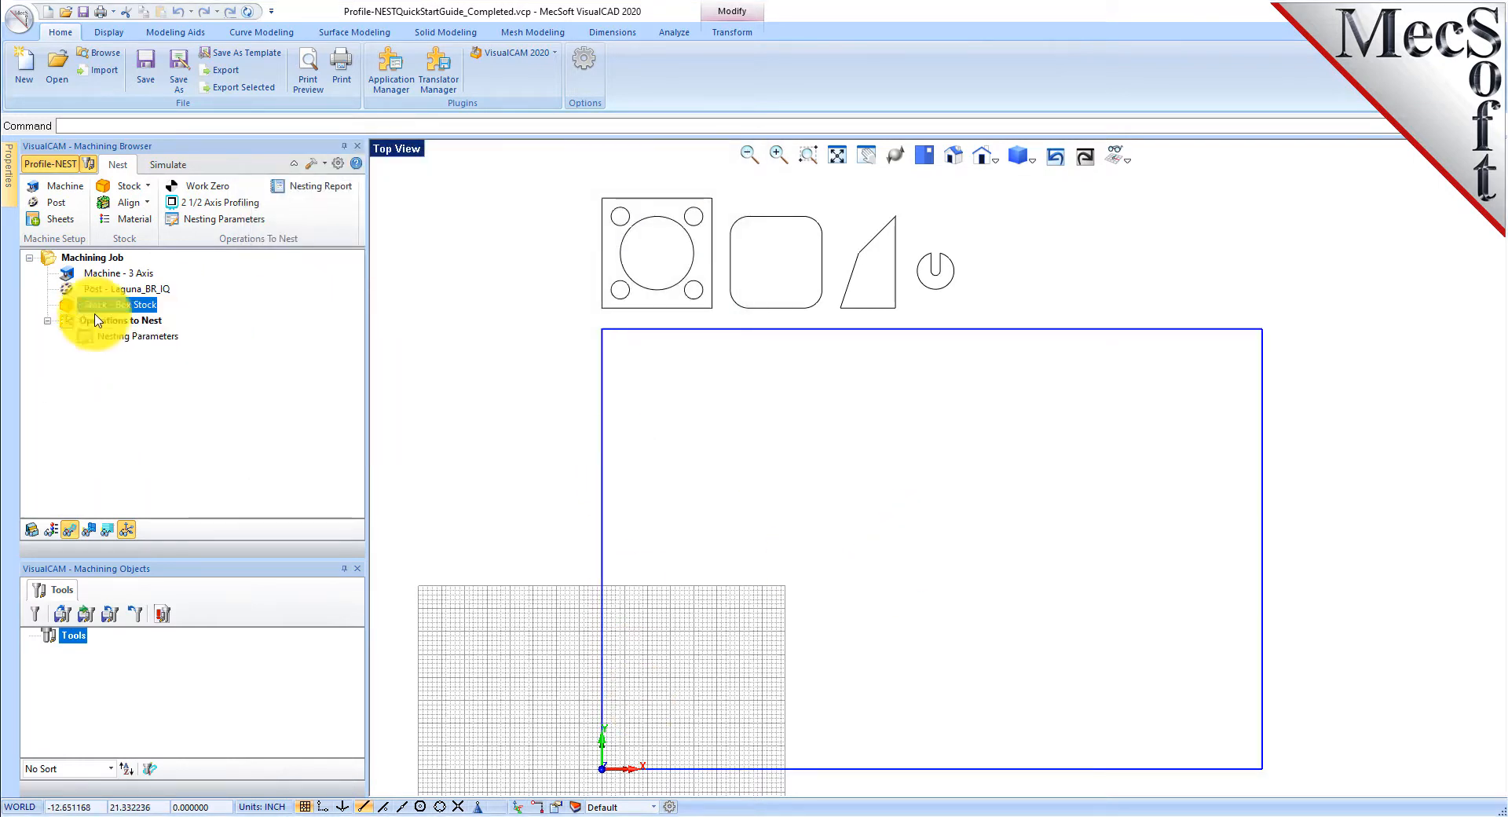
Align the stock to the part with Bottom Z alignment and South West XY alignment, and check its corner at the origin.
click(146, 202)
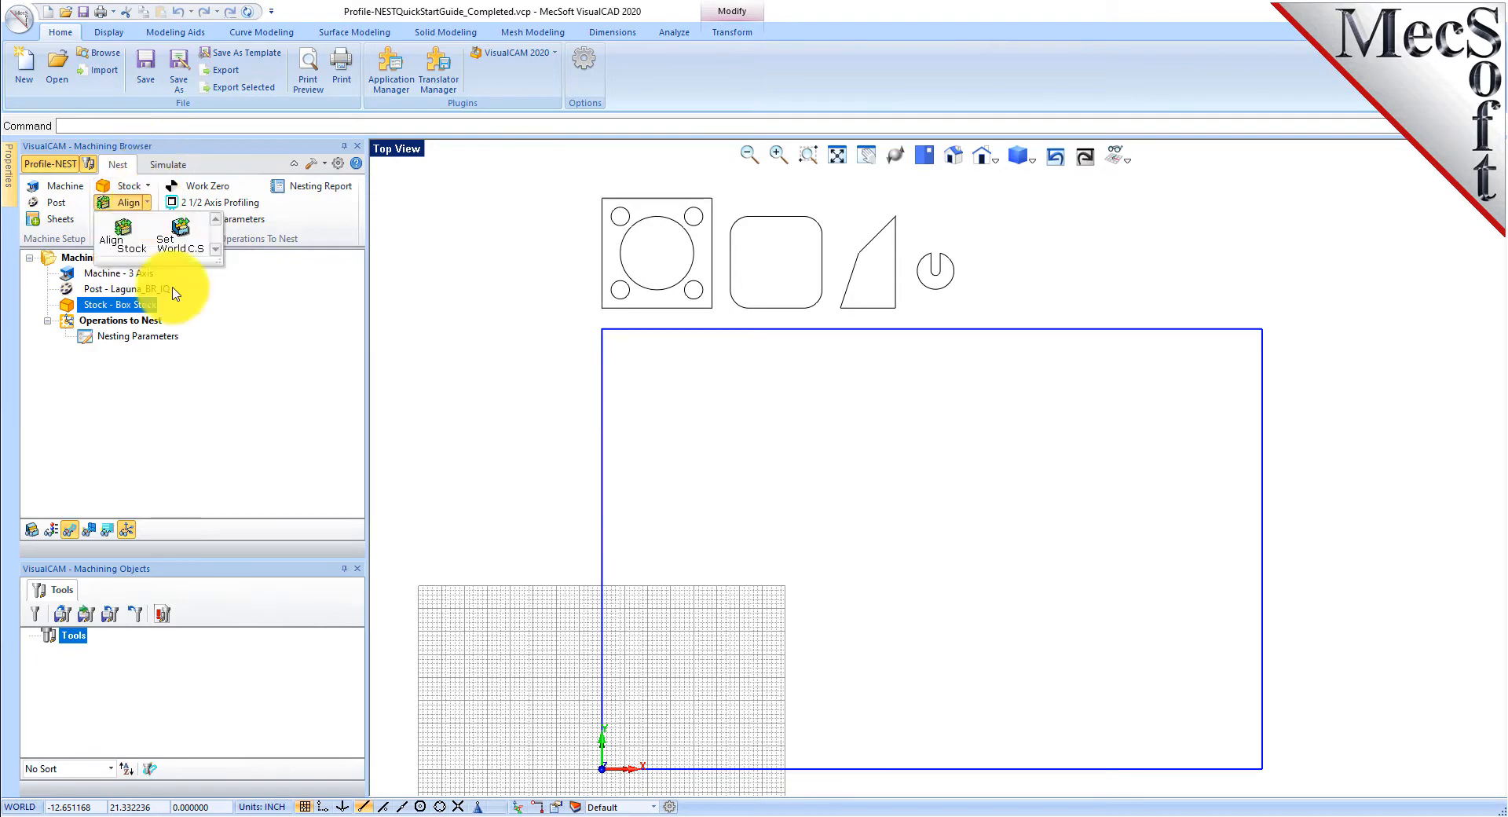
click(122, 234)
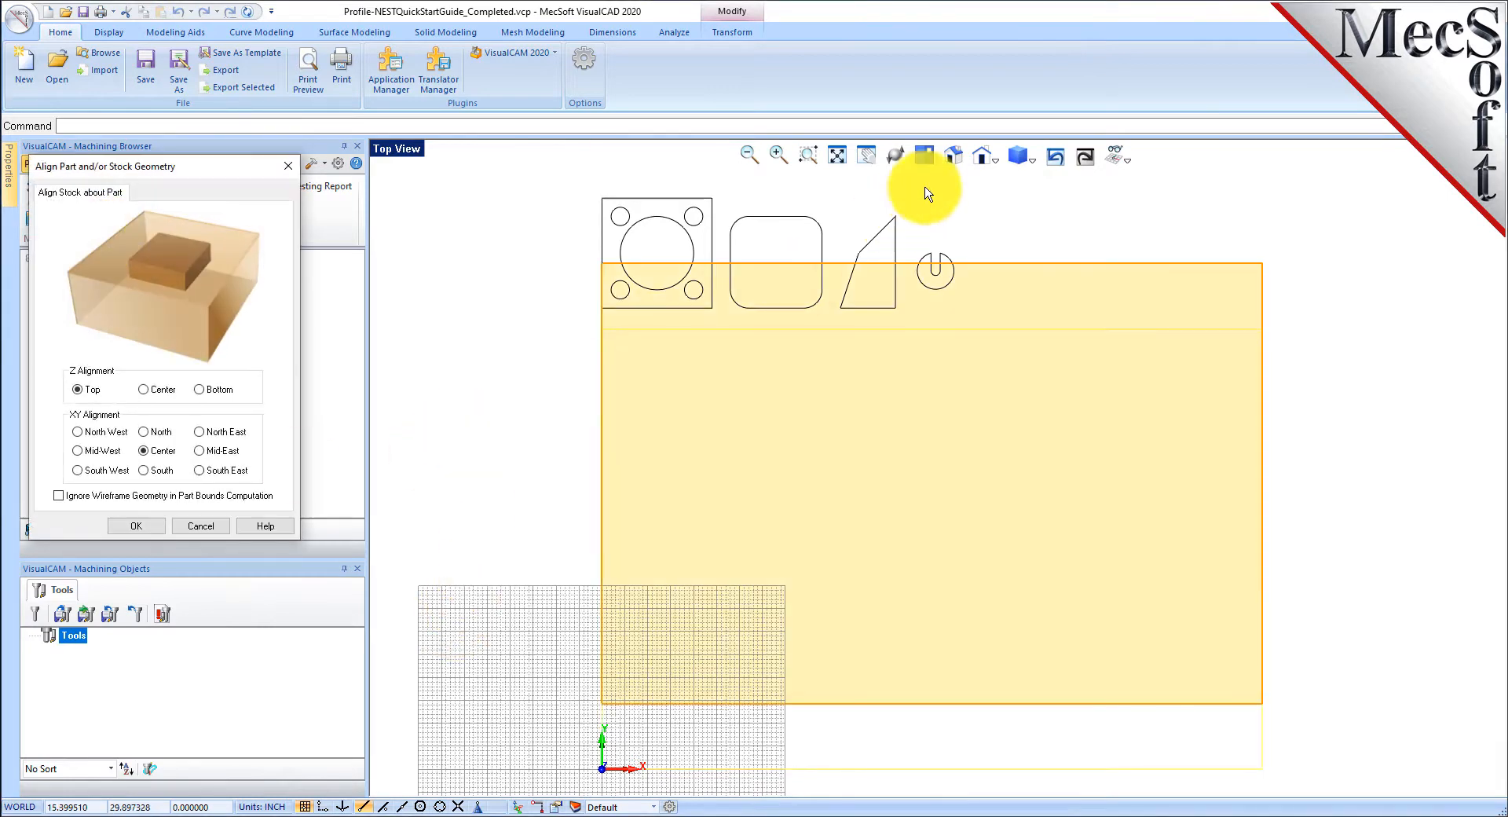
click(954, 157)
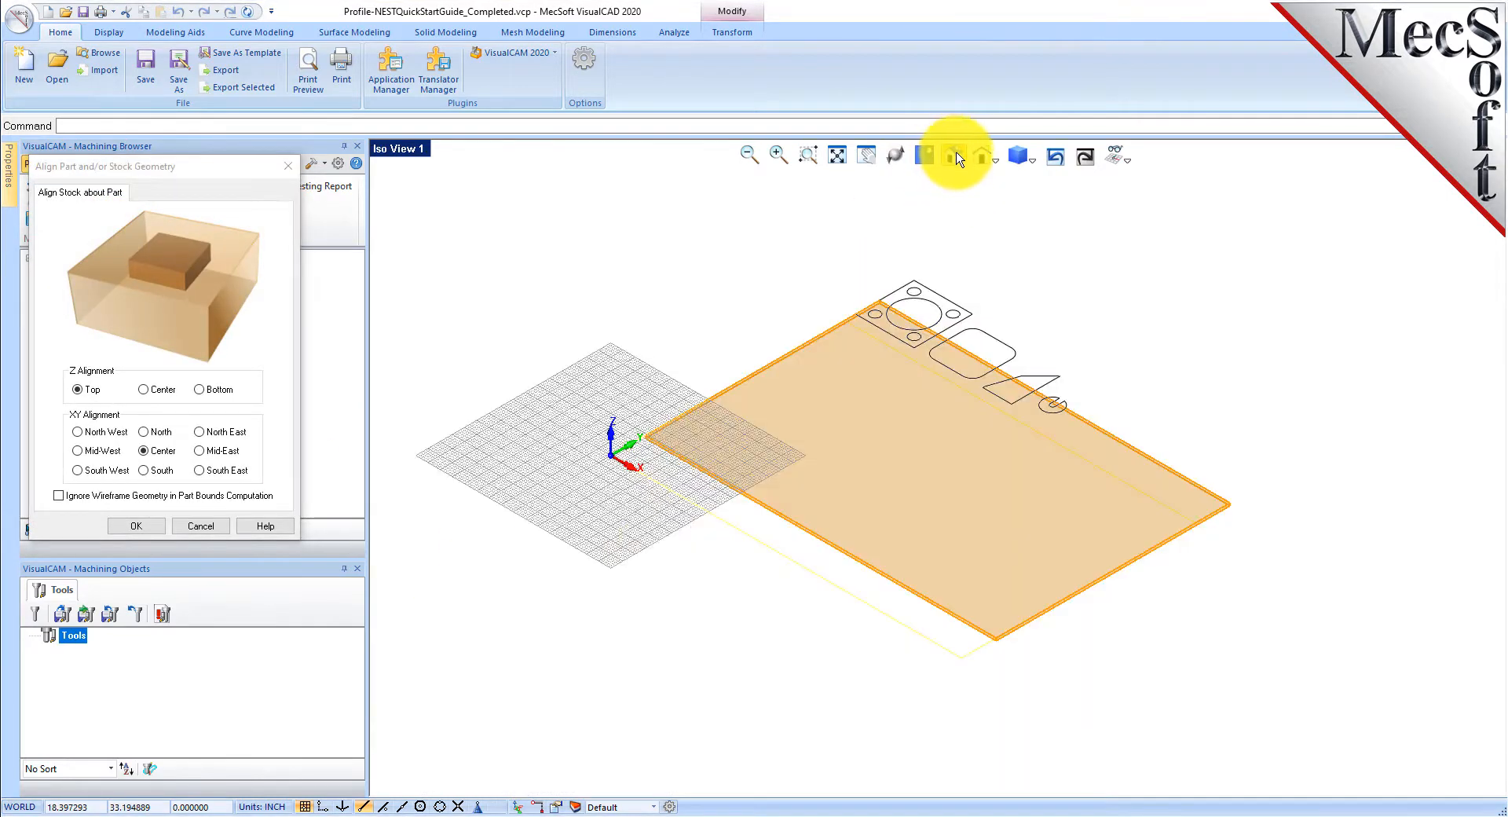
scroll(640, 437, up, 5)
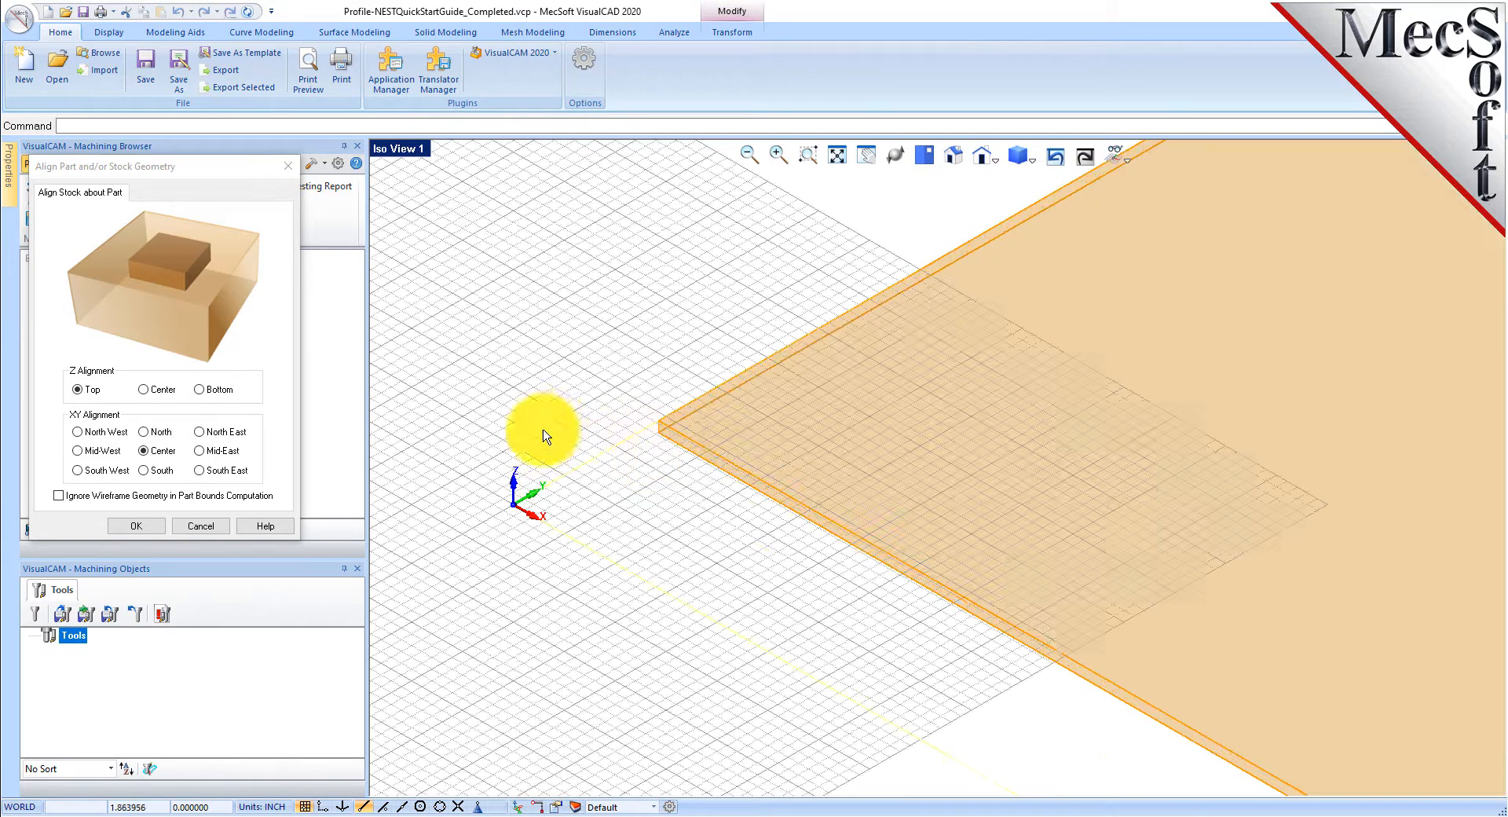
click(534, 367)
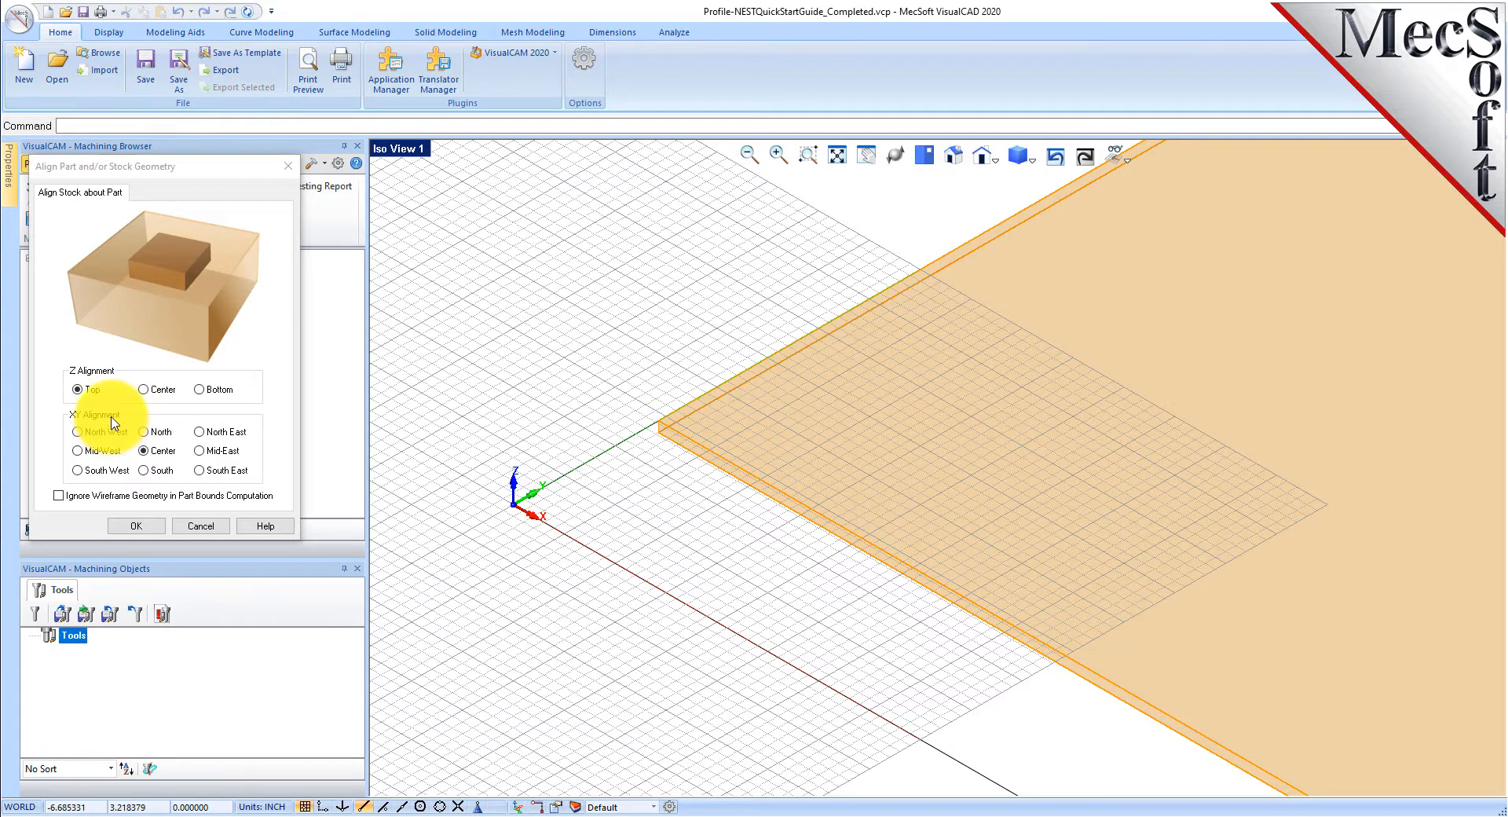
click(202, 390)
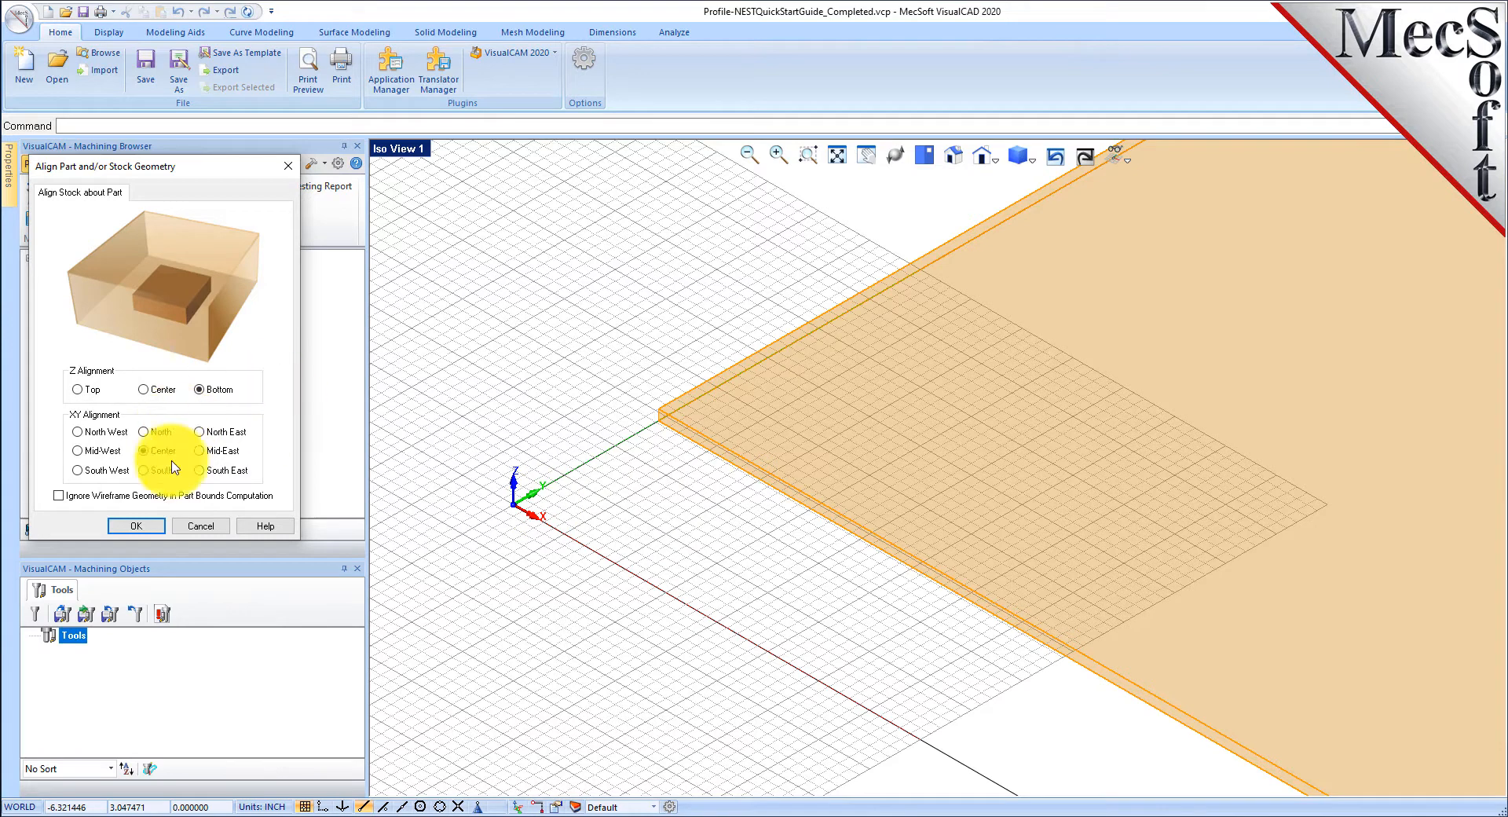
click(77, 470)
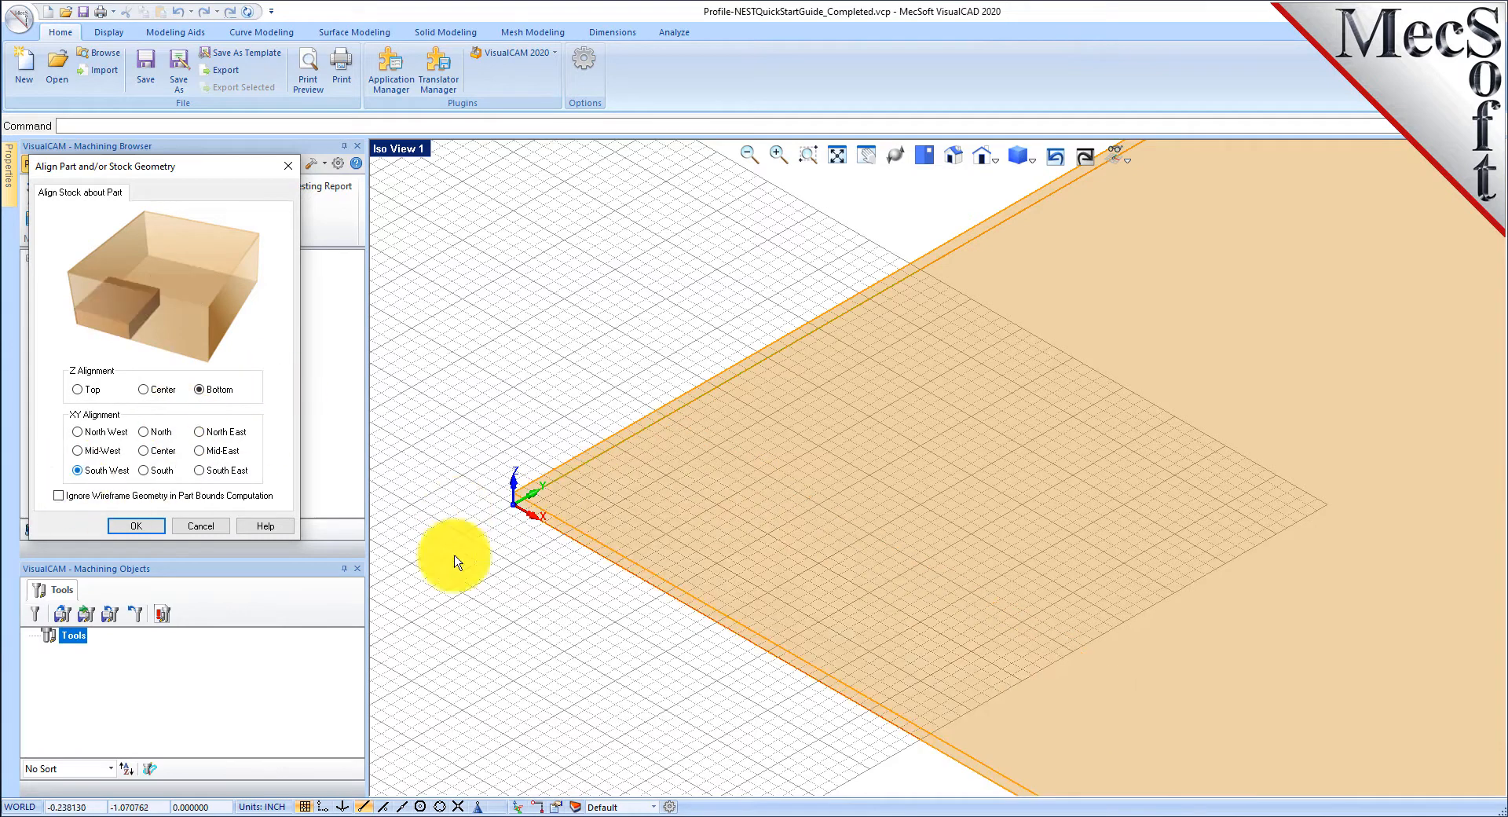
scroll(487, 506, up, 1)
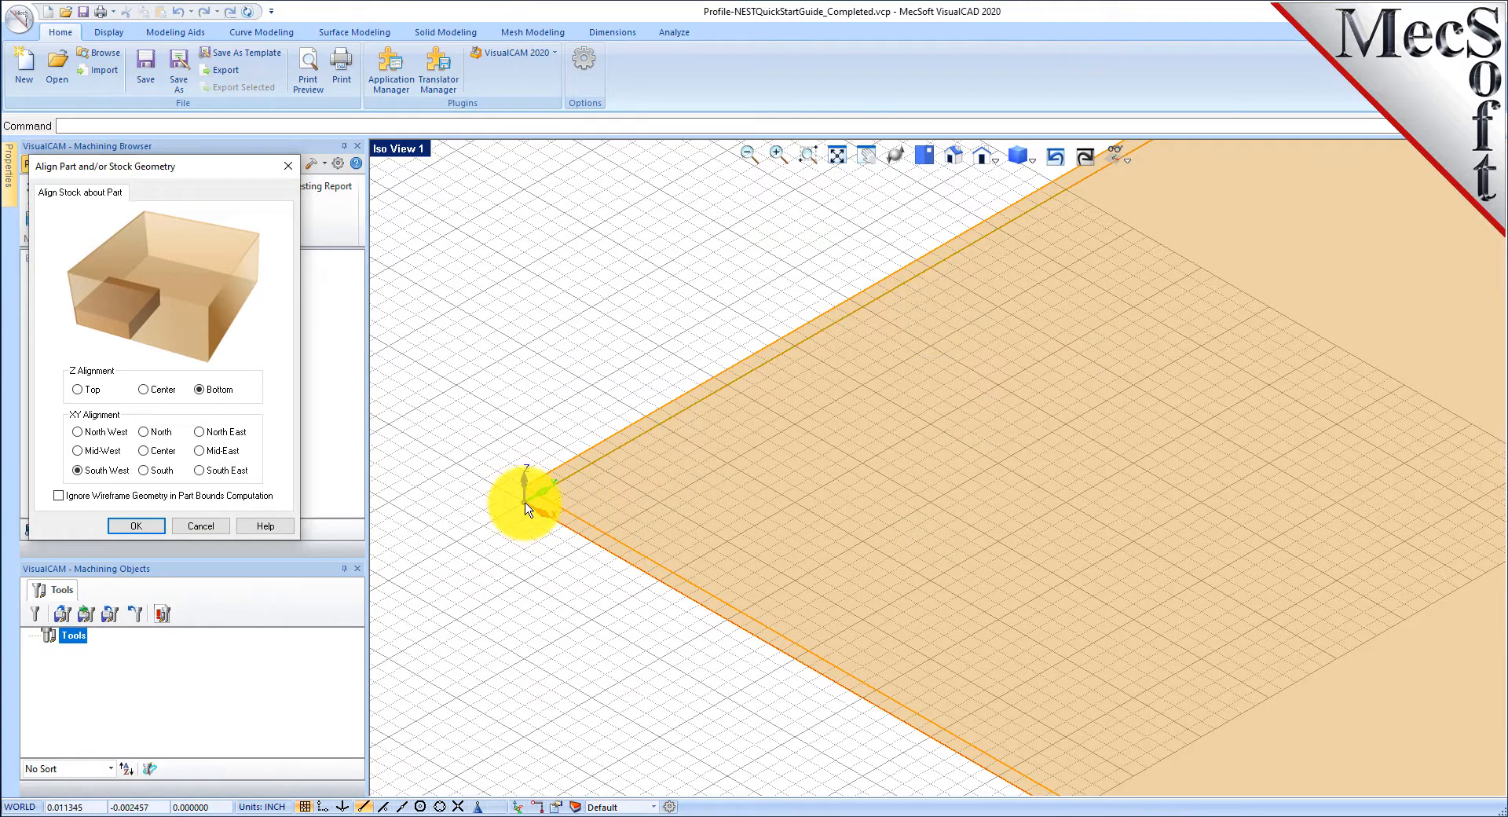
click(136, 527)
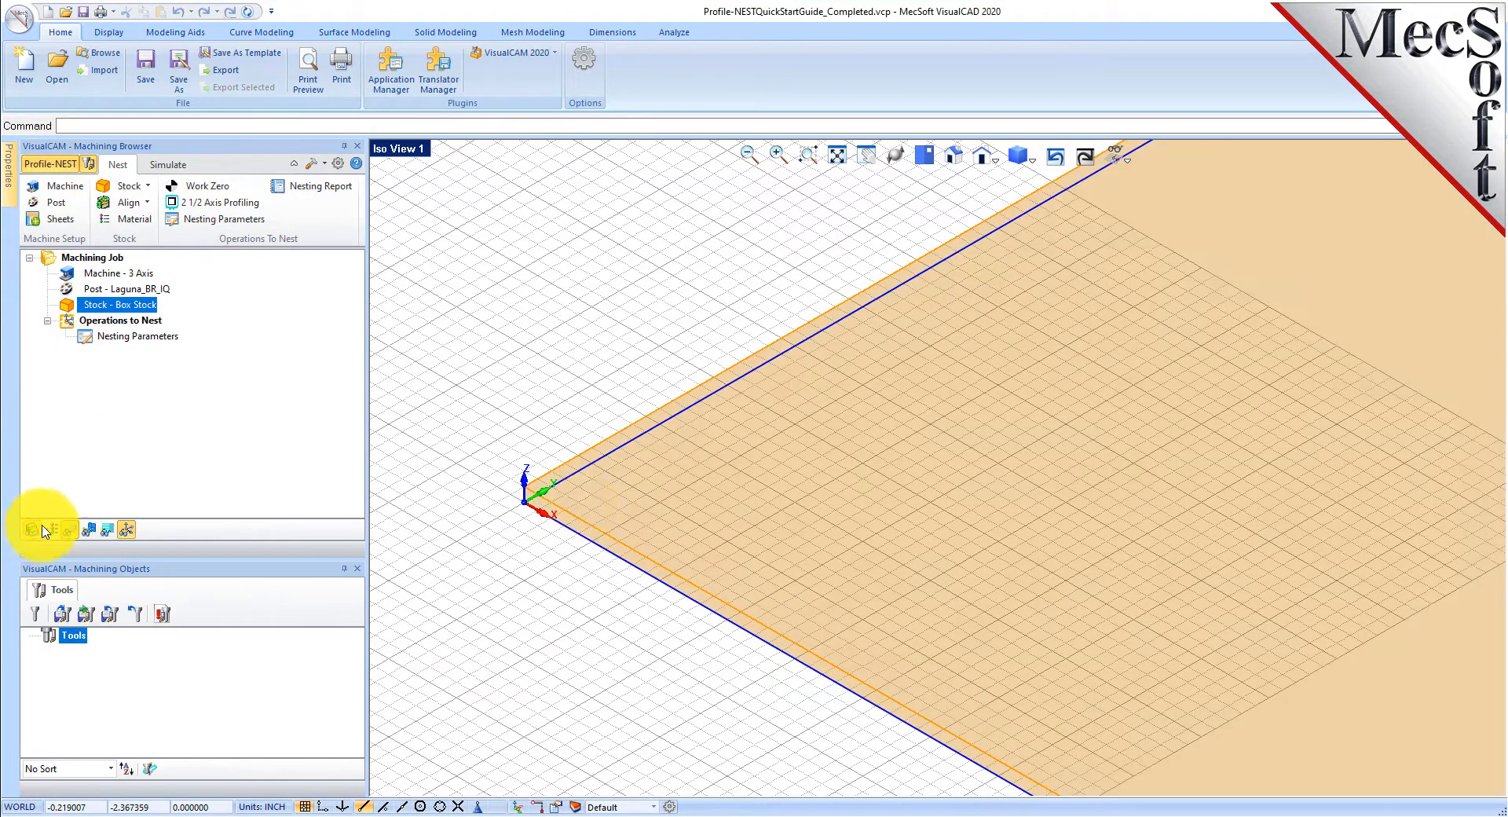
scroll(572, 421, down, 5)
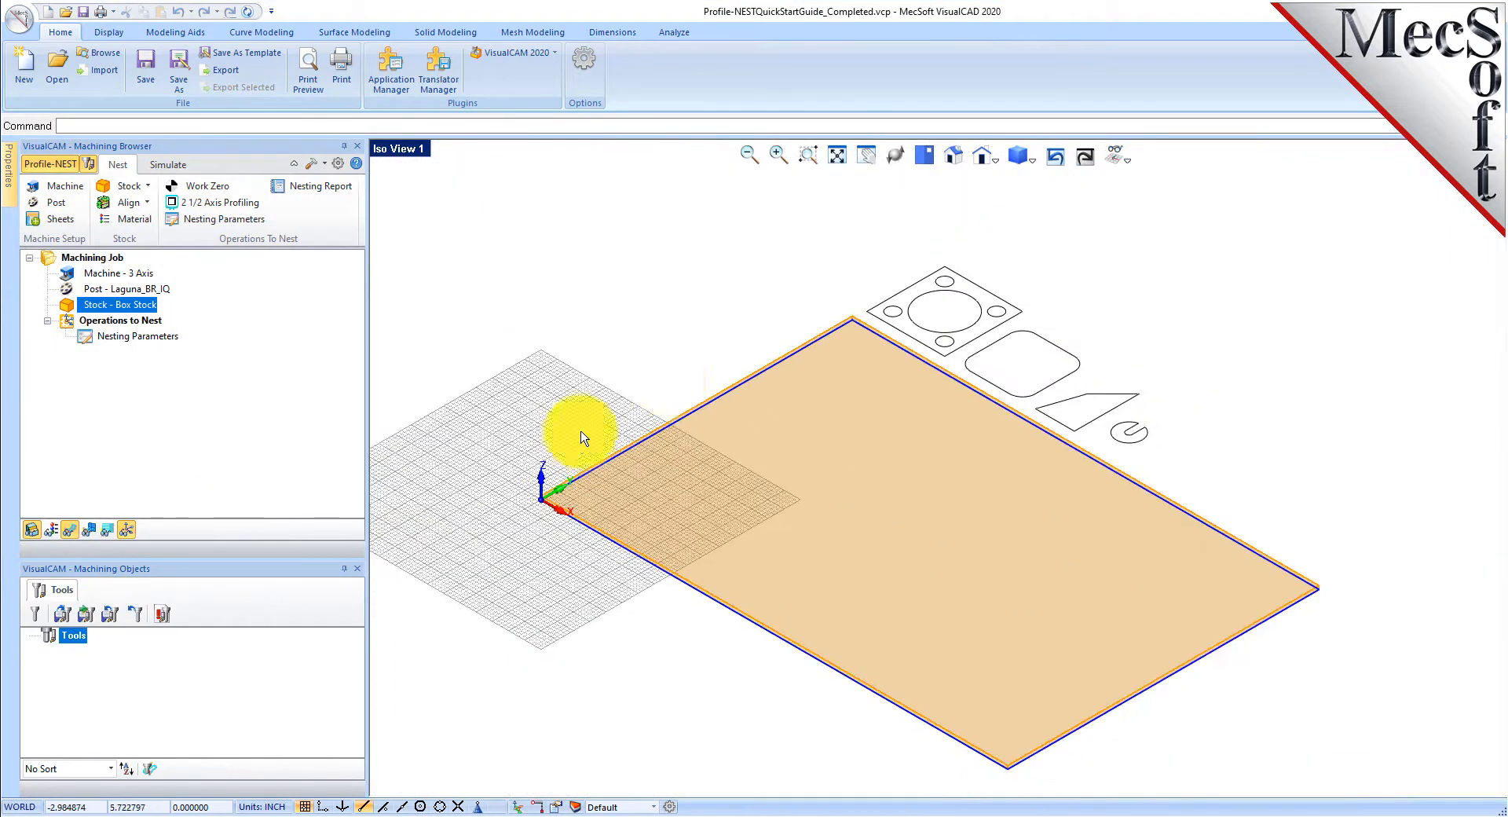
scroll(680, 380, up, 1)
scroll(719, 562, up, 1)
scroll(828, 423, up, 1)
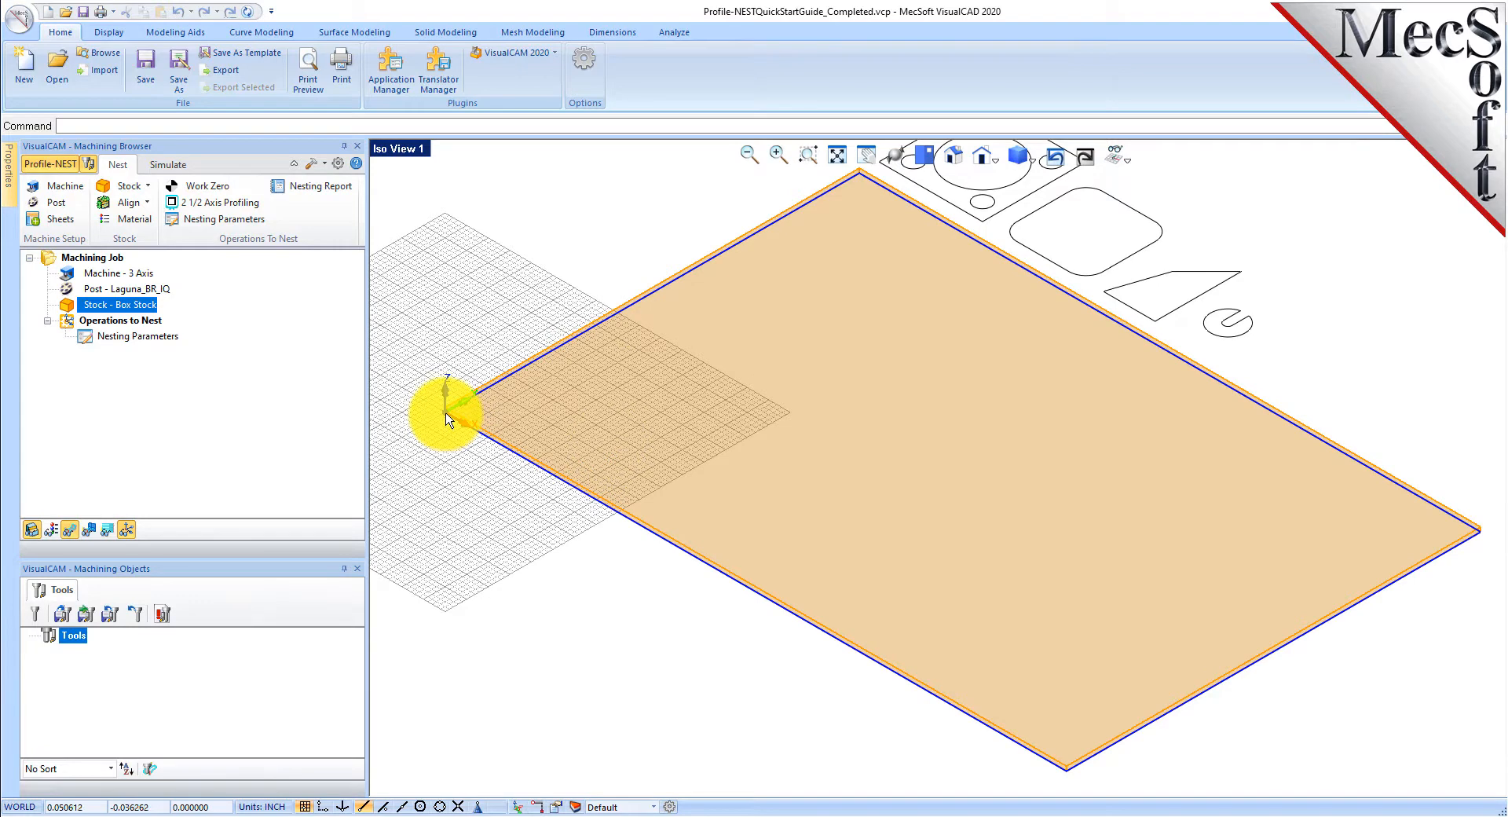
Return to the top view and set the stock material to WOOD from the FeedsSpeedsDataINCH.xml material file.
click(926, 160)
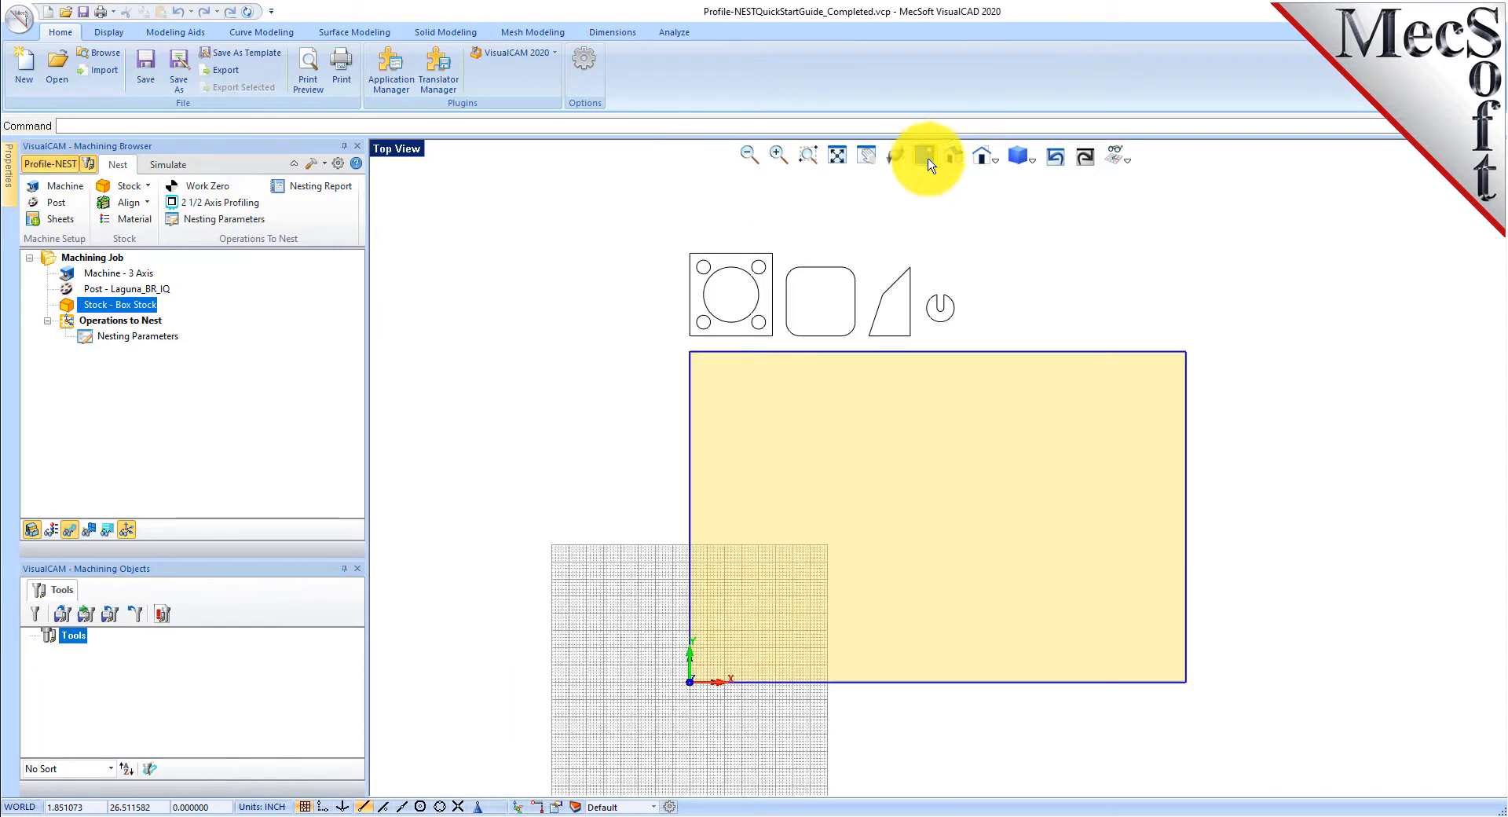
scroll(1025, 494, up, 3)
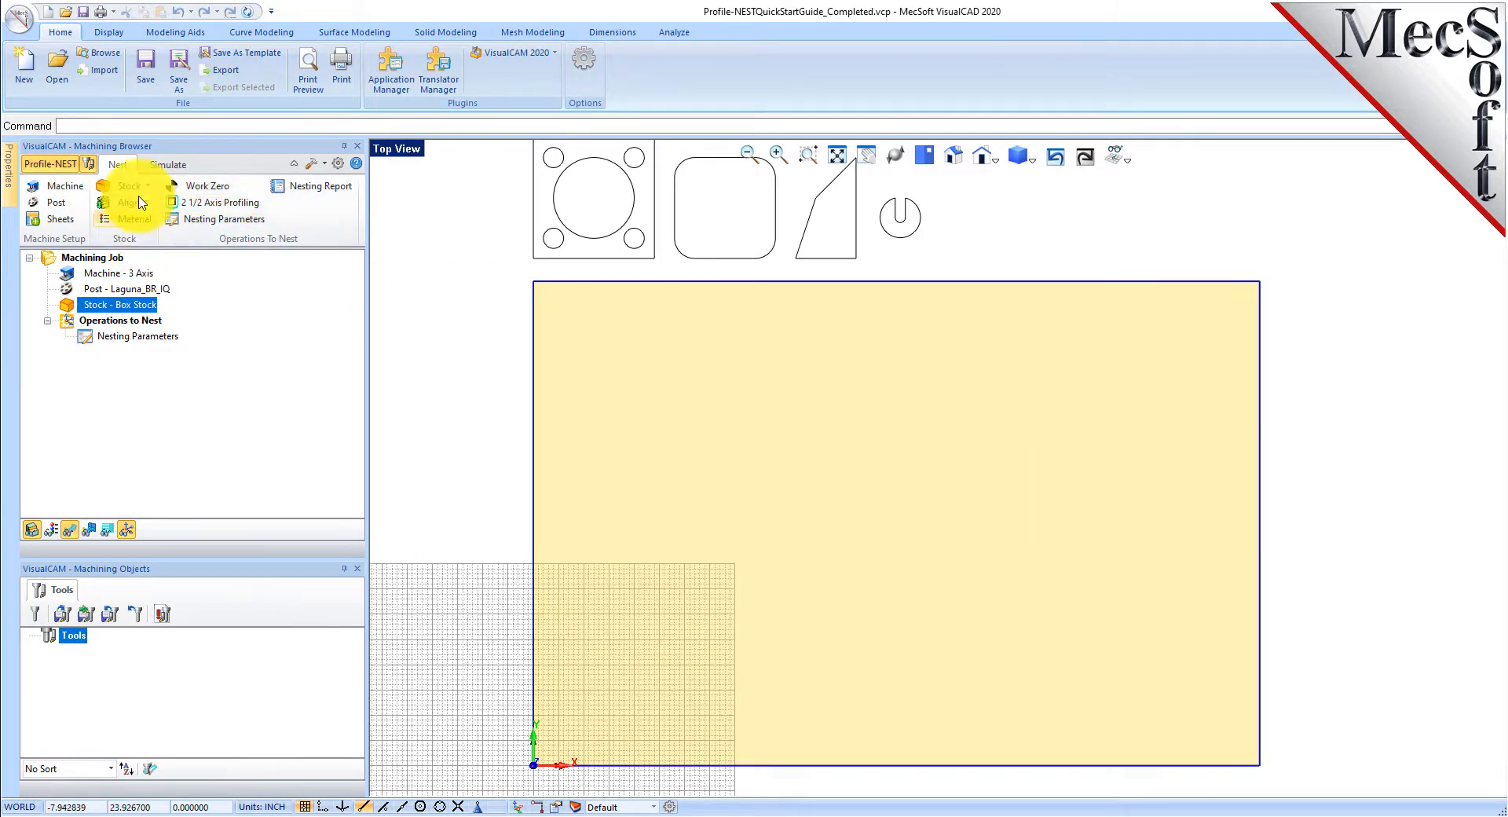
click(138, 226)
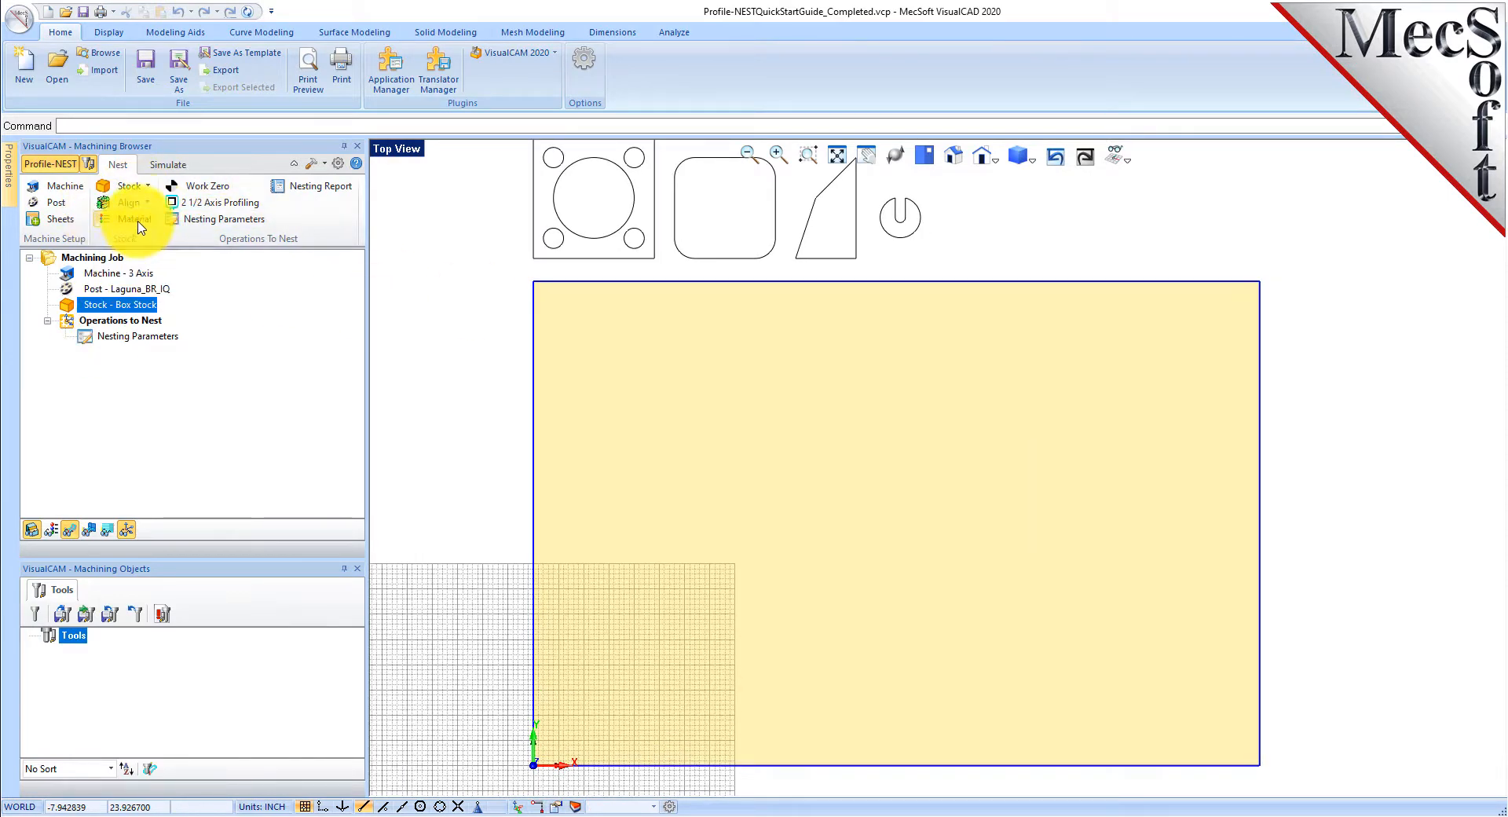
click(221, 277)
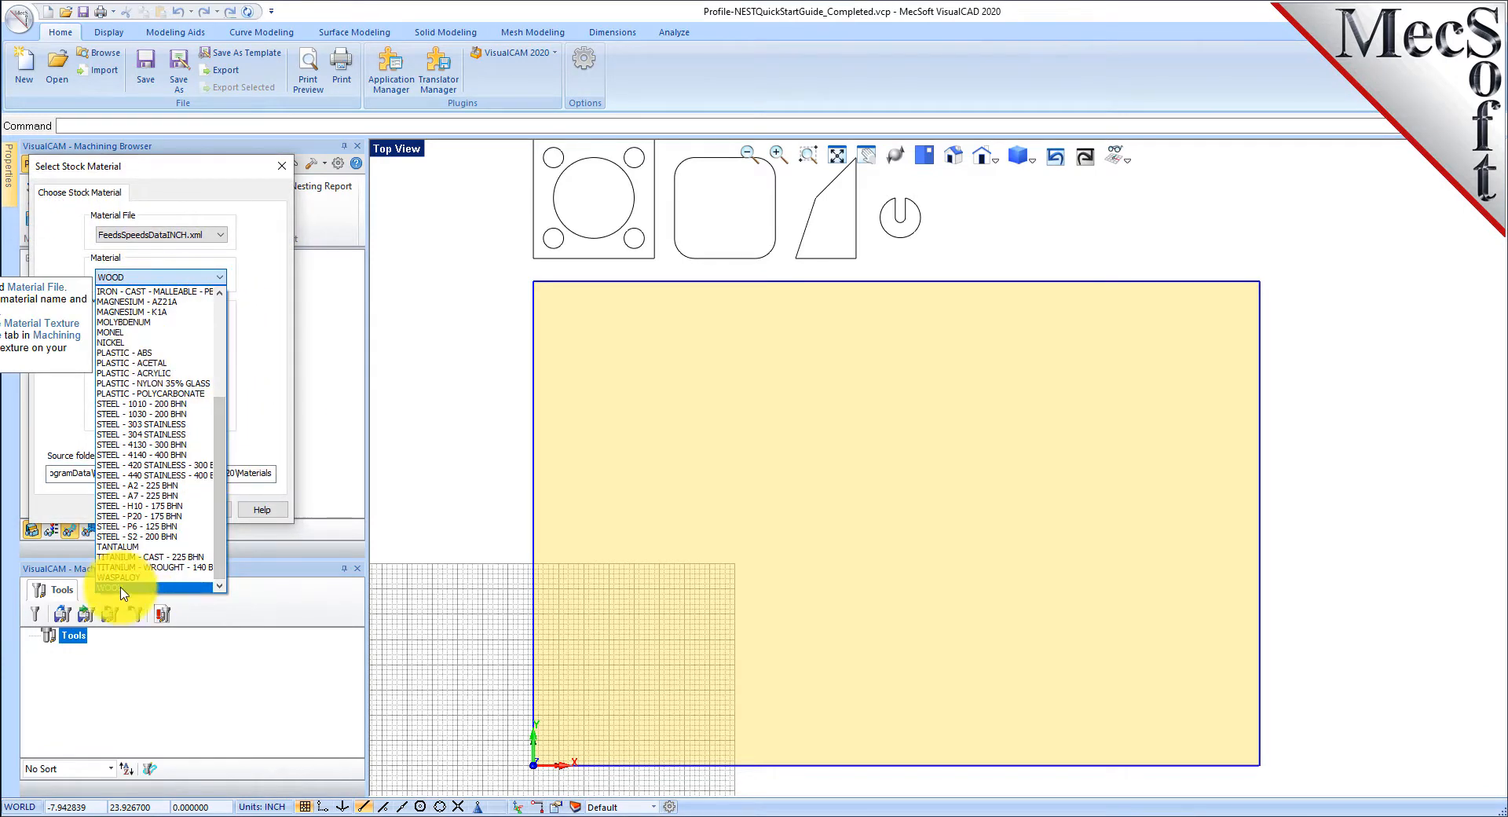
click(123, 589)
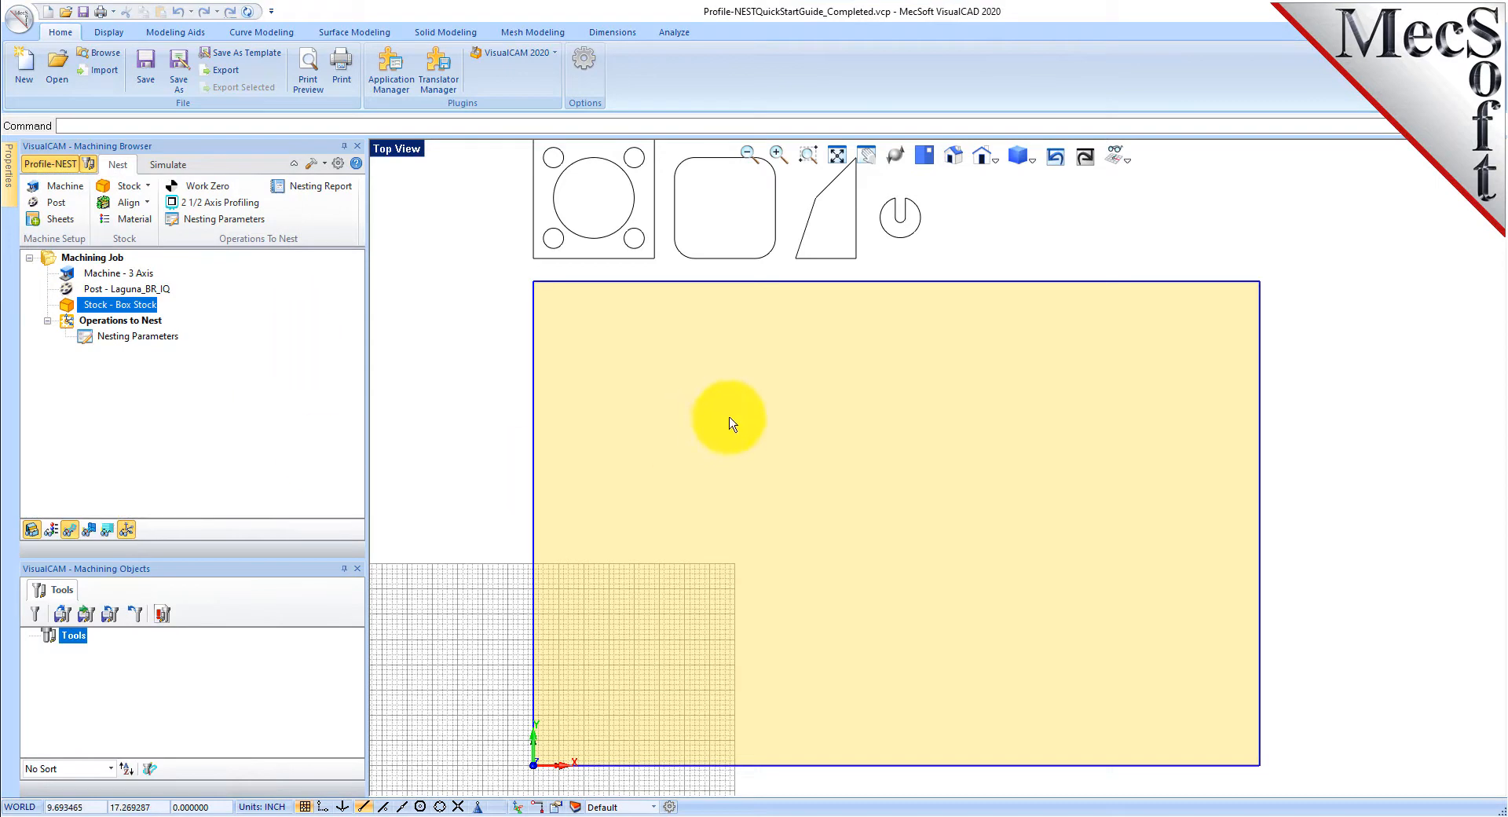
Turn the stock's material texture on, examine it in isometric view, and turn it back off.
click(53, 531)
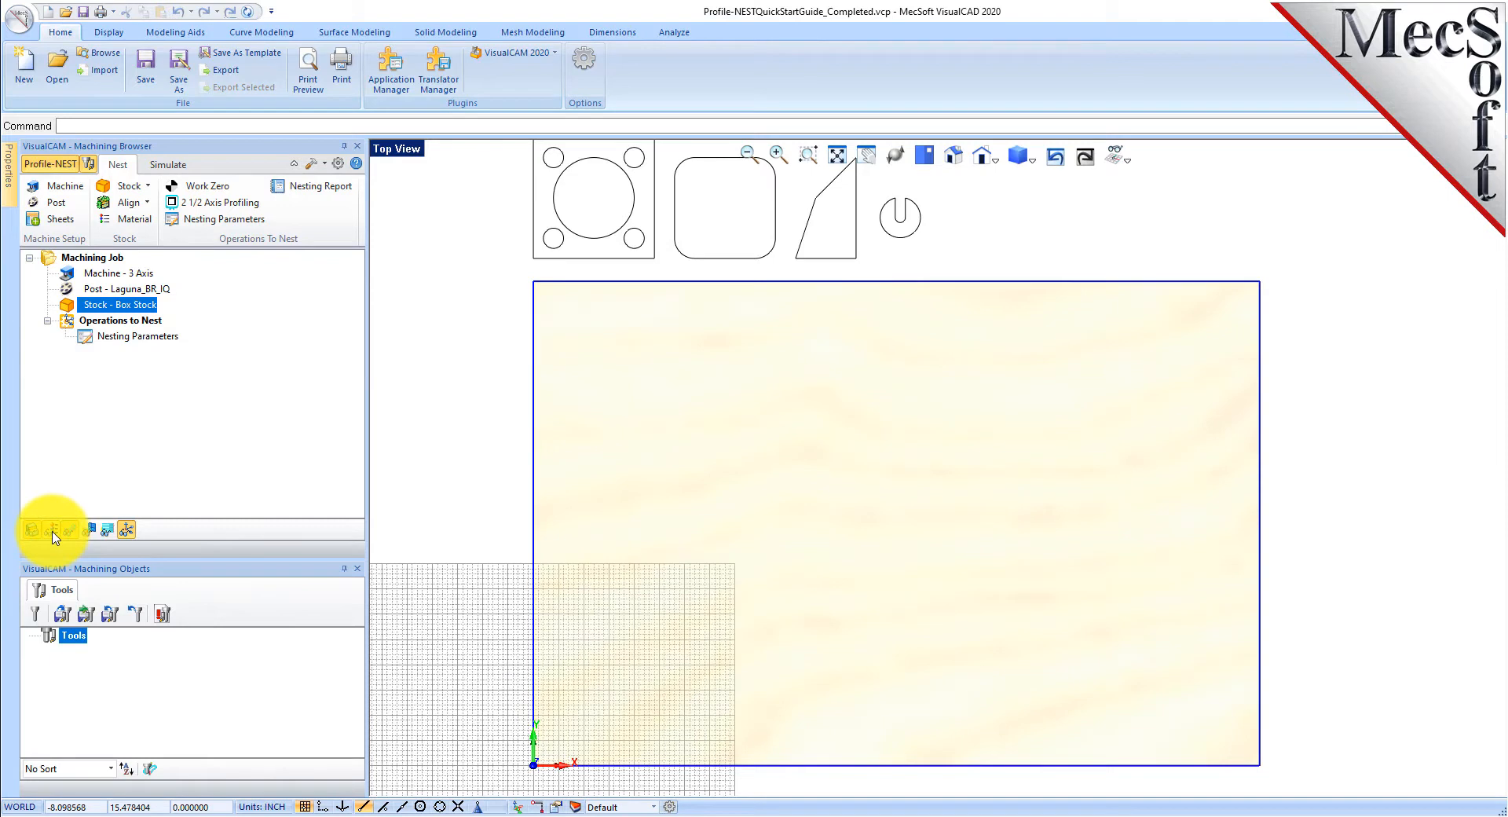
click(950, 154)
scroll(836, 514, down, 3)
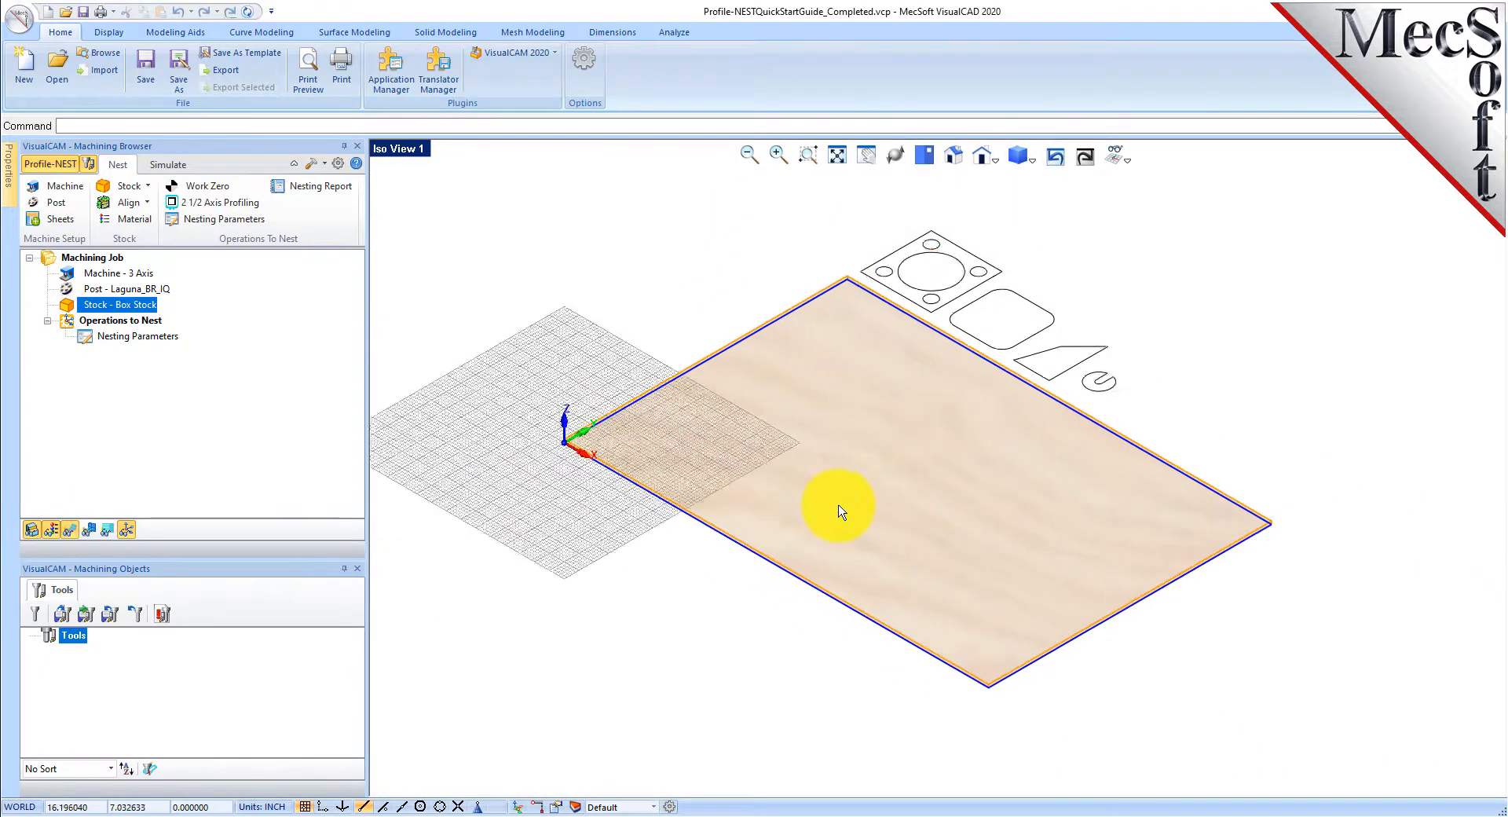
click(52, 531)
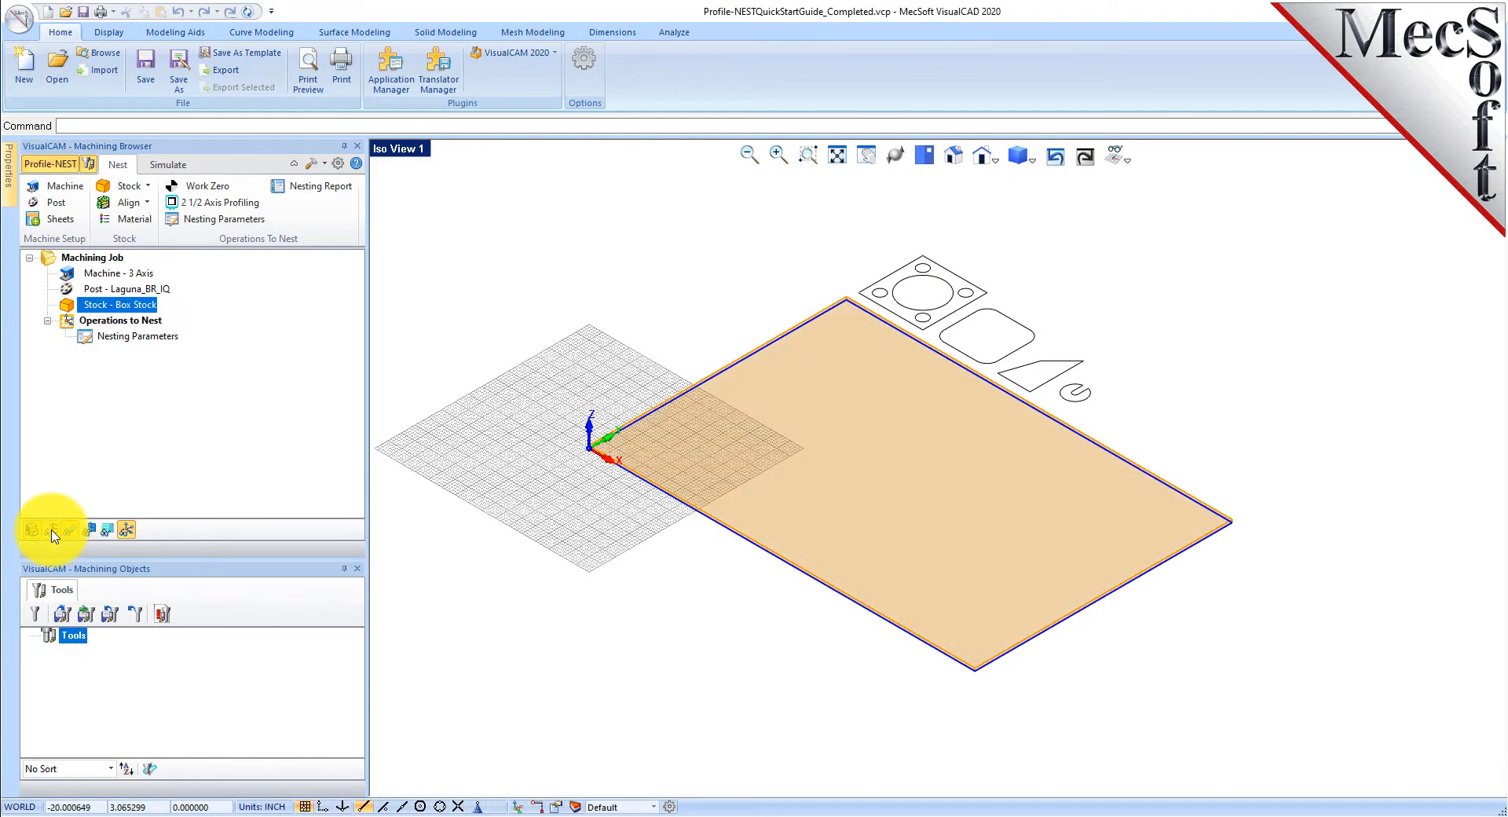
Hide the WCS and inspect the machine coordinate system at the stock corner in isometric view.
click(929, 157)
scroll(959, 440, up, 2)
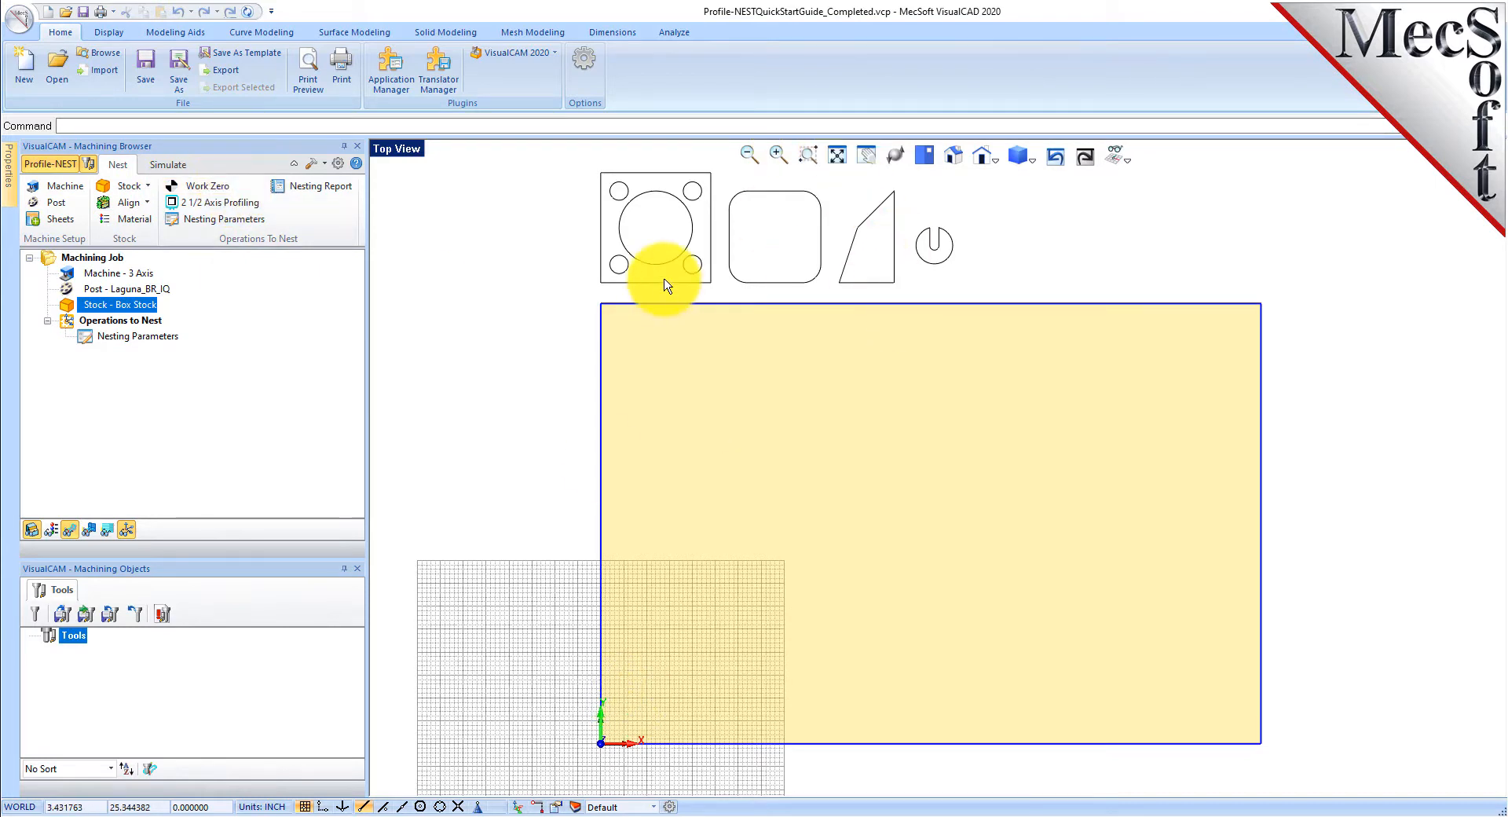
click(955, 155)
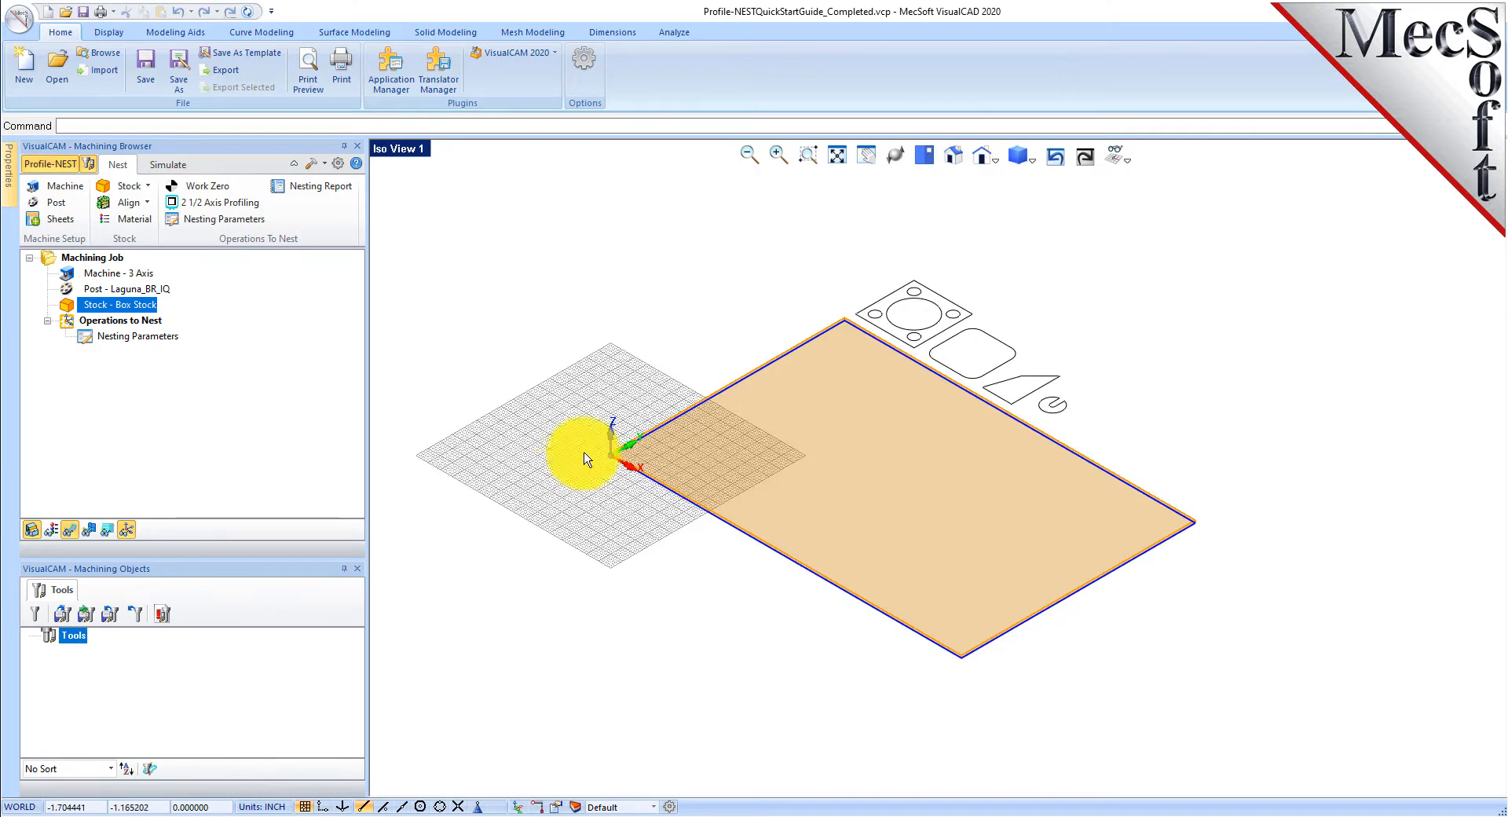
scroll(621, 452, up, 3)
scroll(620, 451, up, 2)
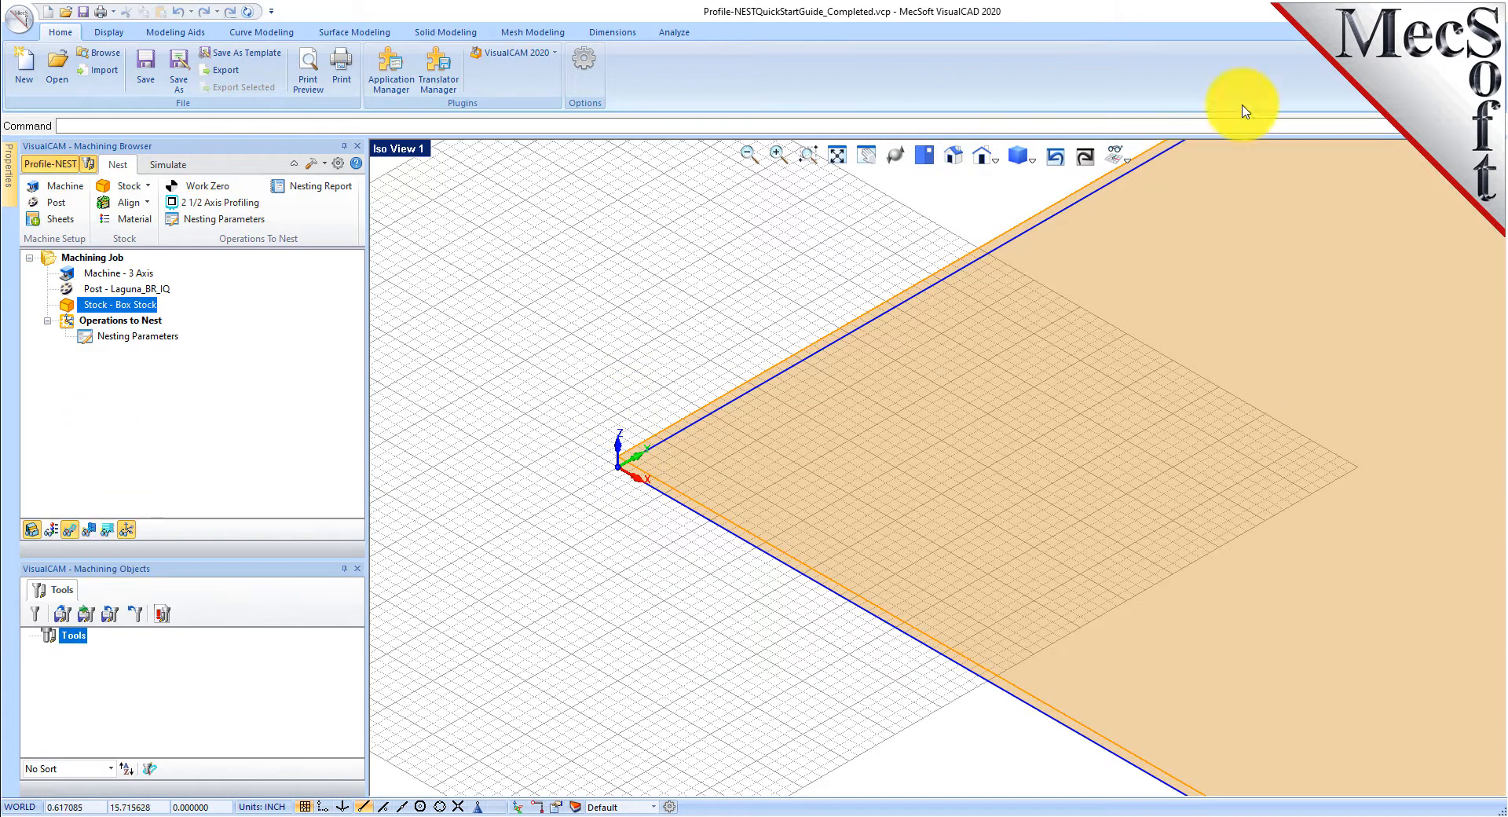
click(1128, 160)
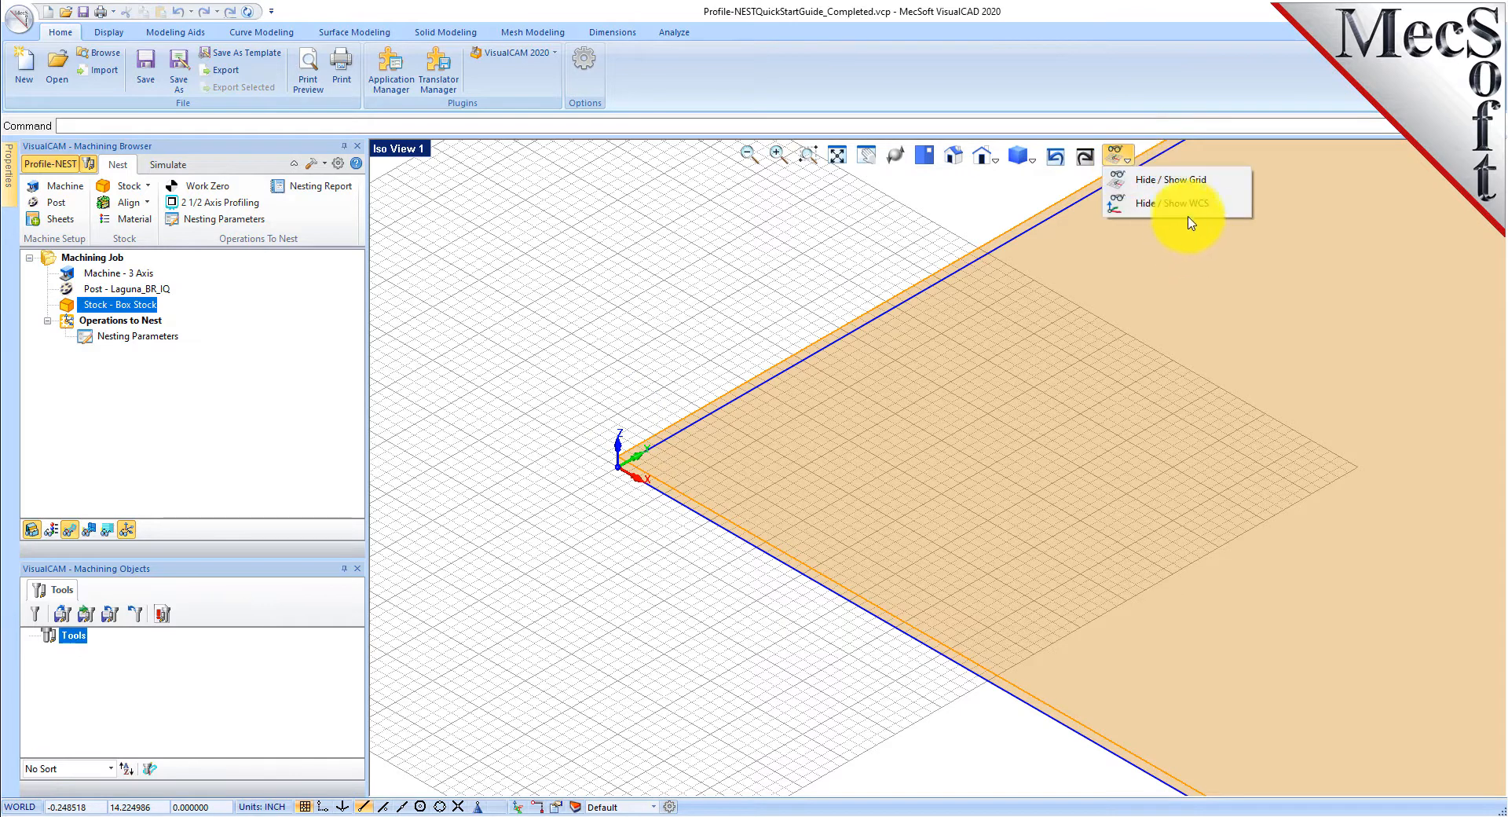
click(1228, 211)
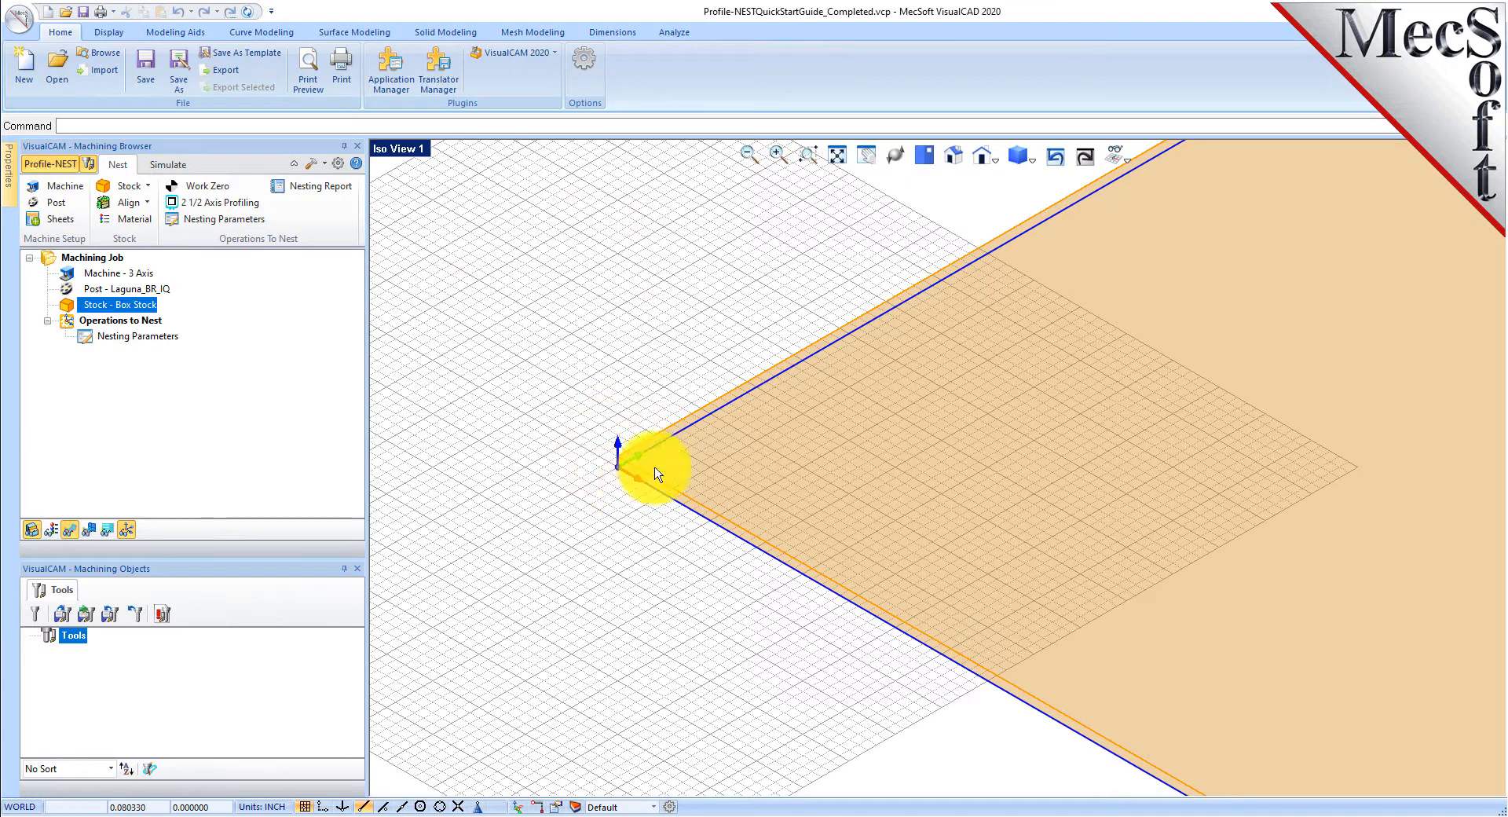
click(128, 532)
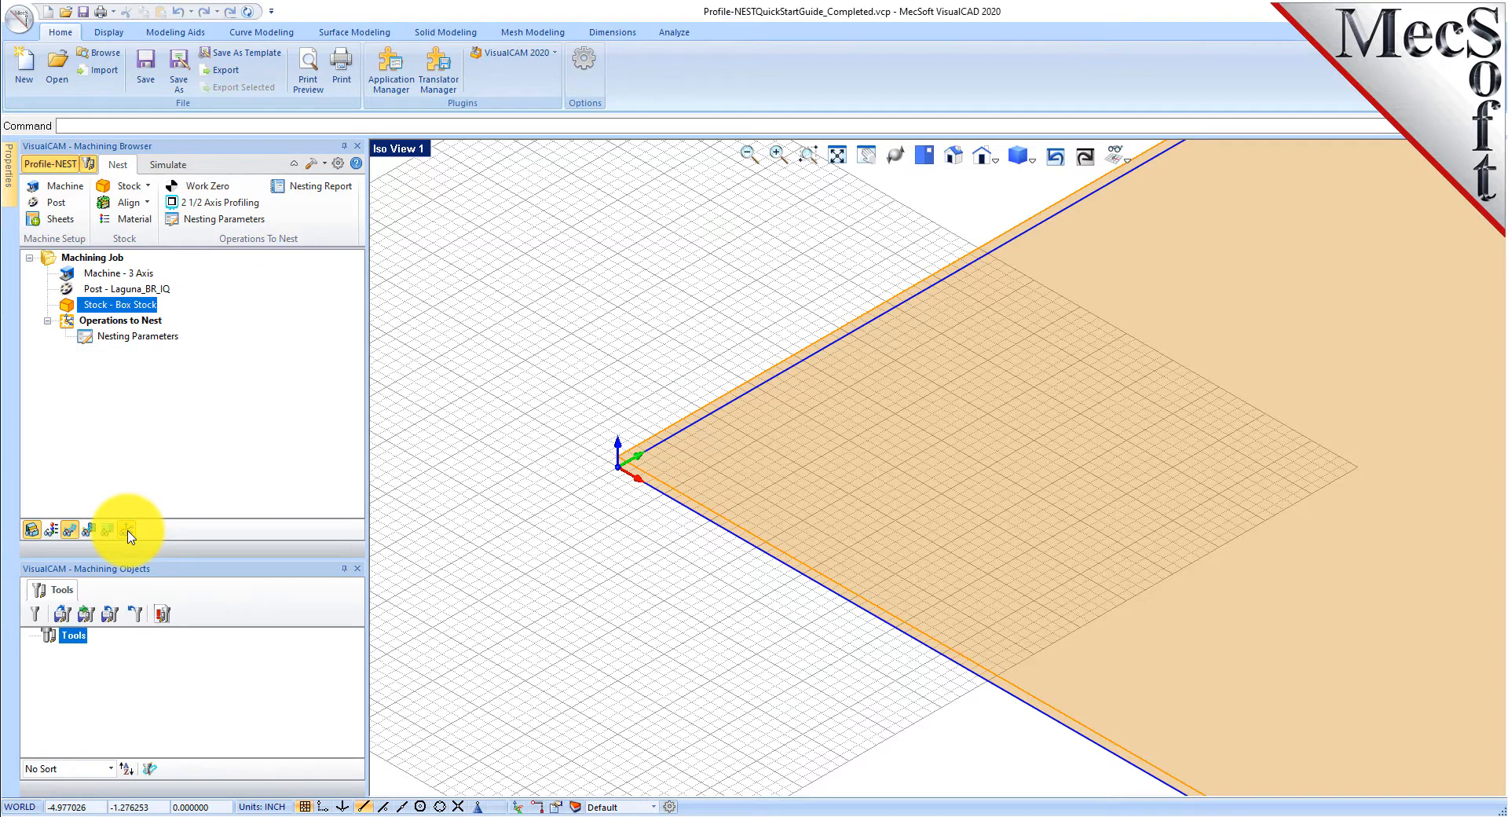
click(209, 186)
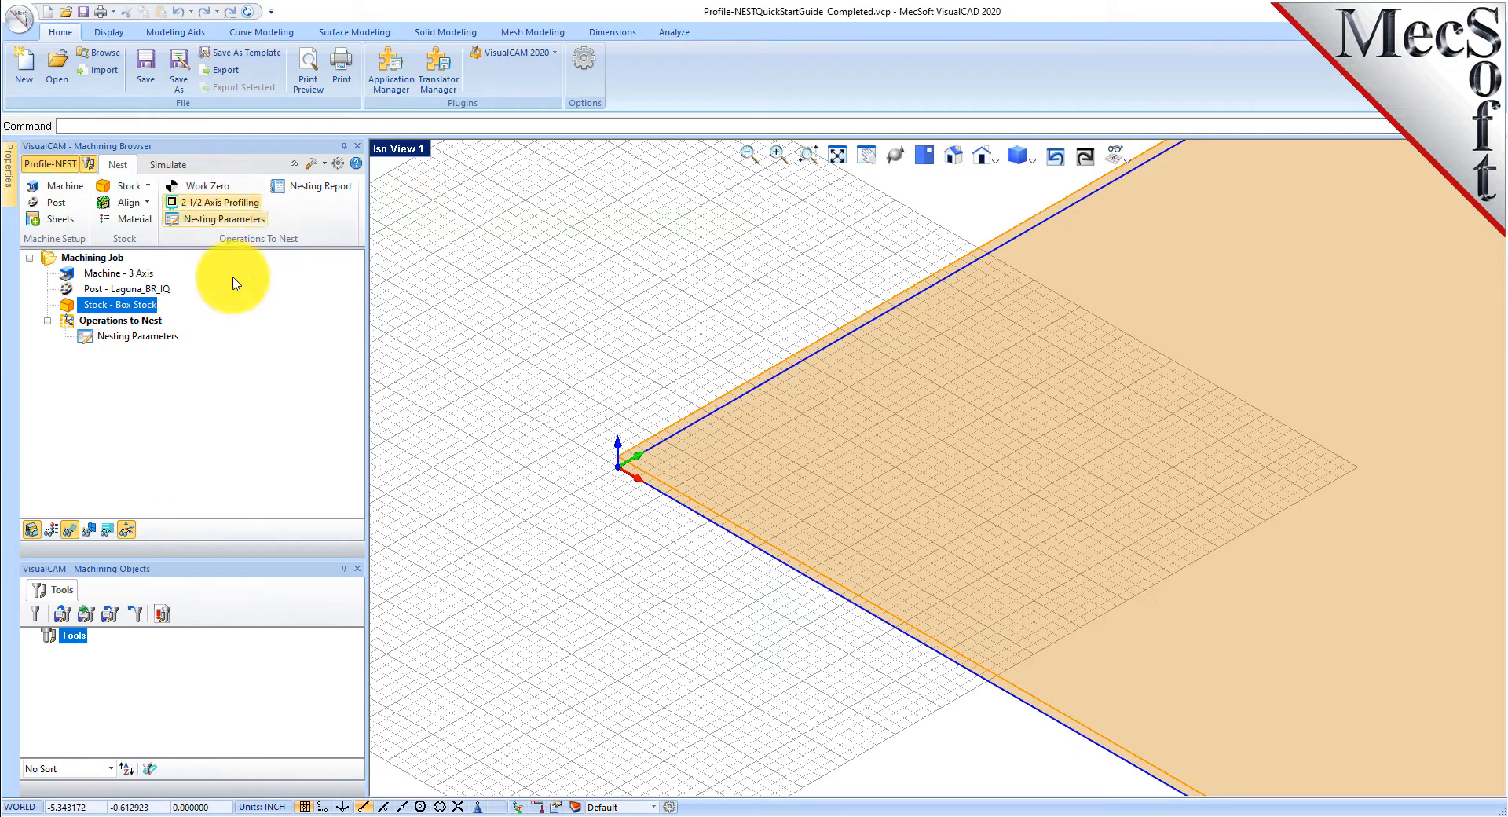
Start a 2 1/2 Axis Profiling operation in top view and select the square plate's outline and five circles as part regions.
click(931, 158)
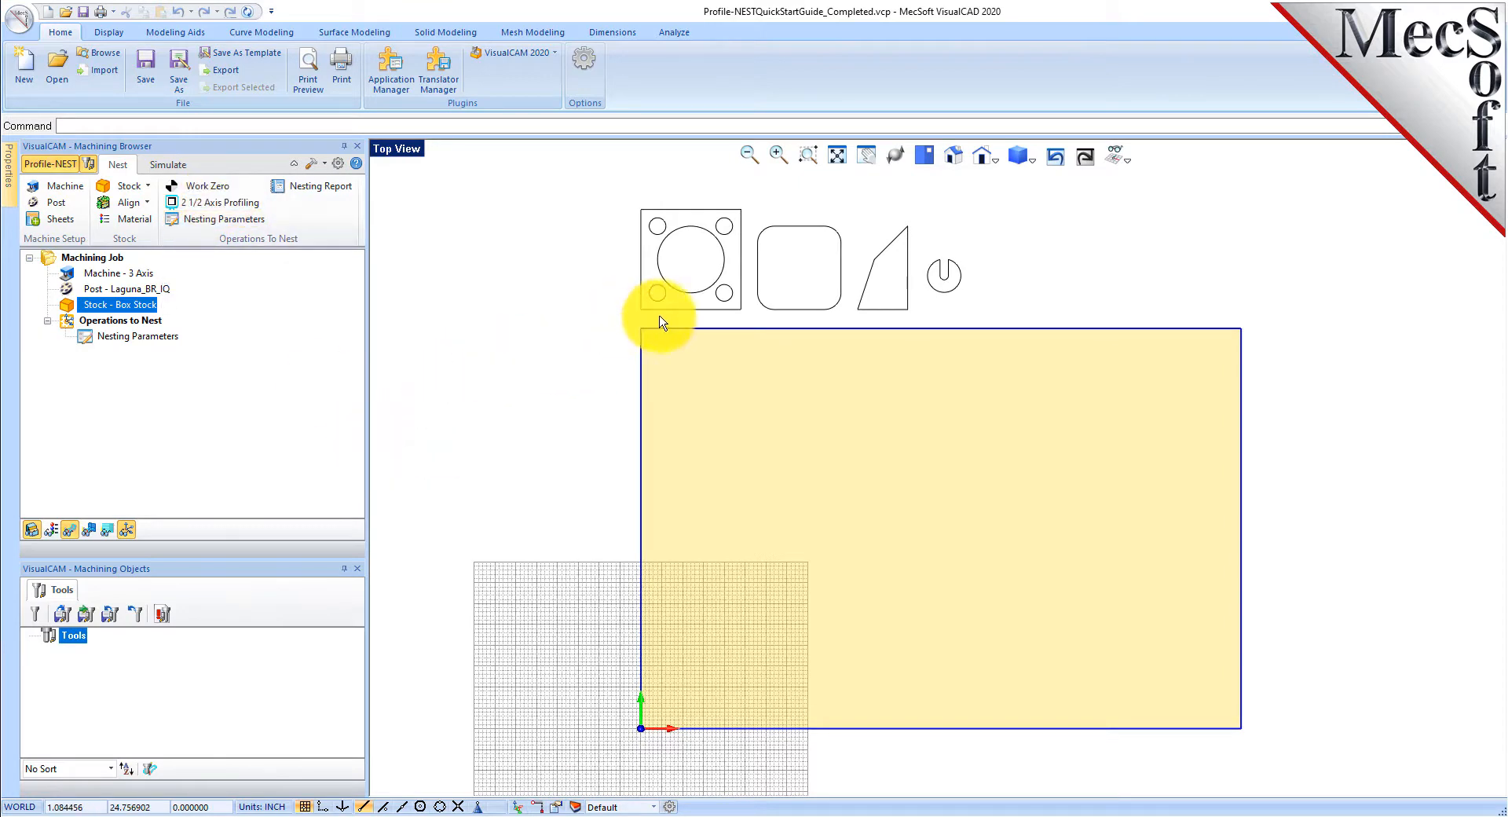
click(219, 204)
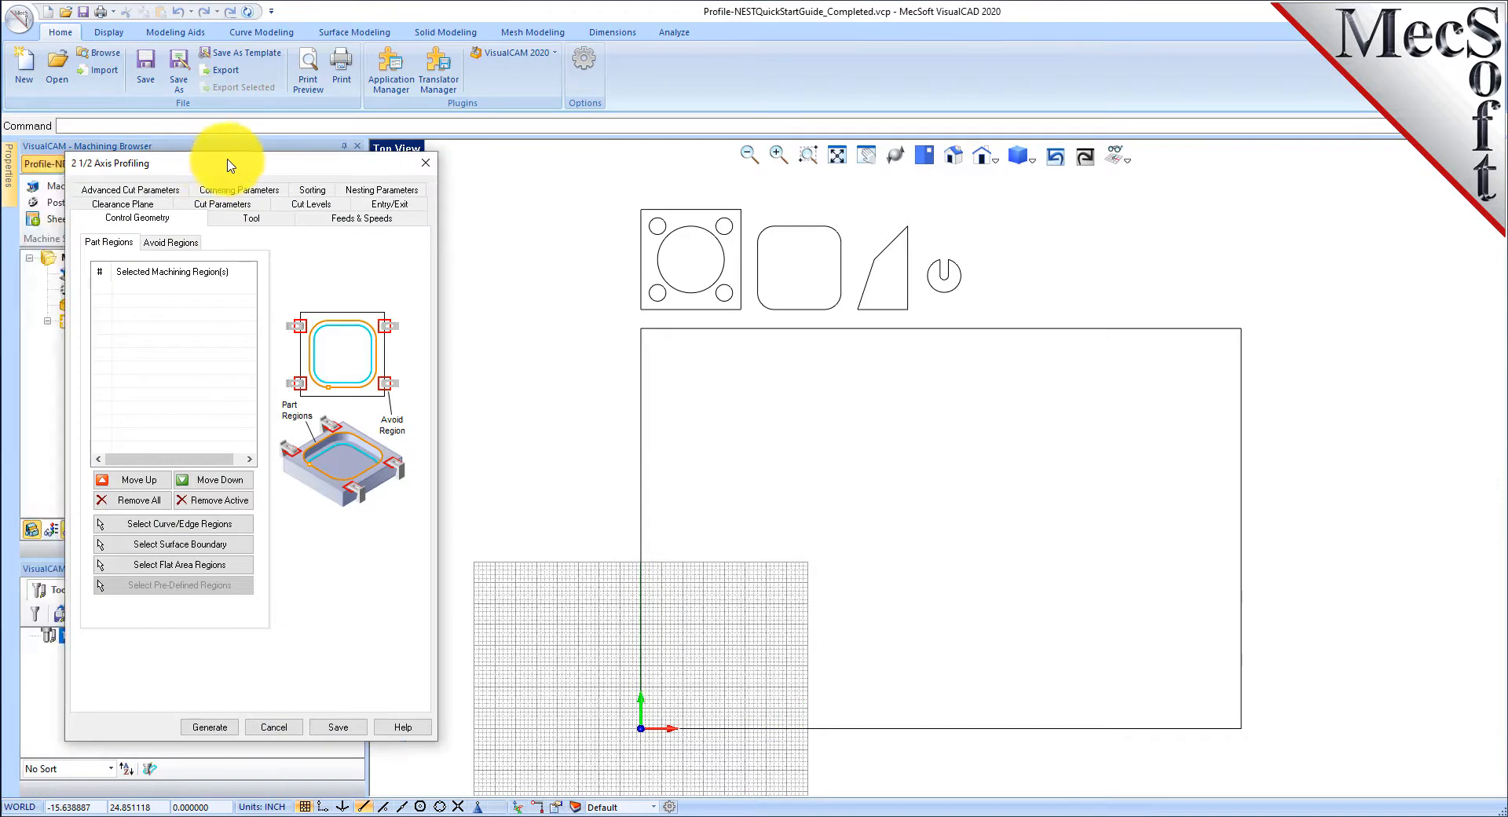
drag(197, 168, 201, 168)
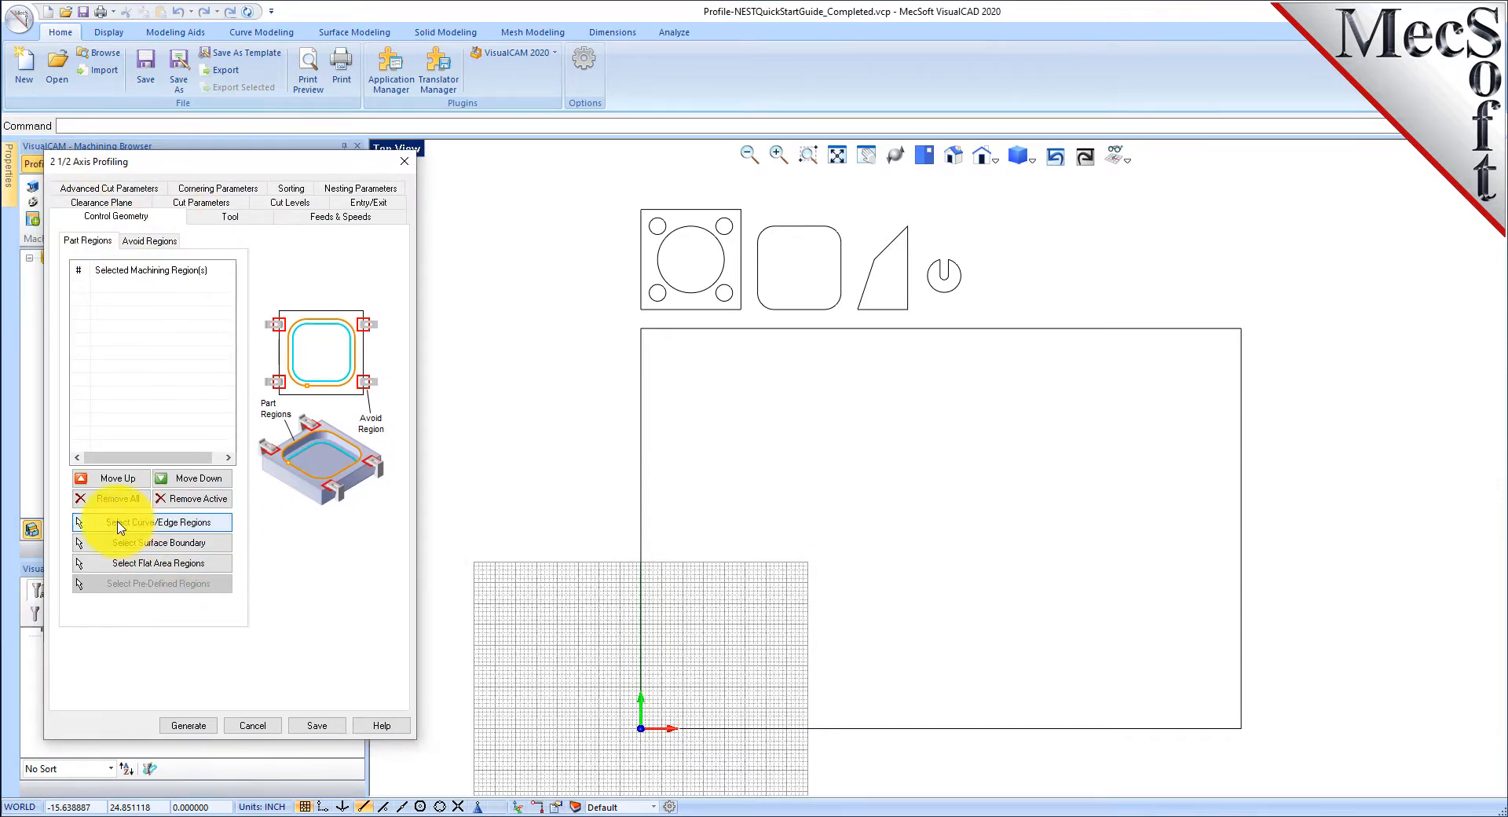
click(169, 523)
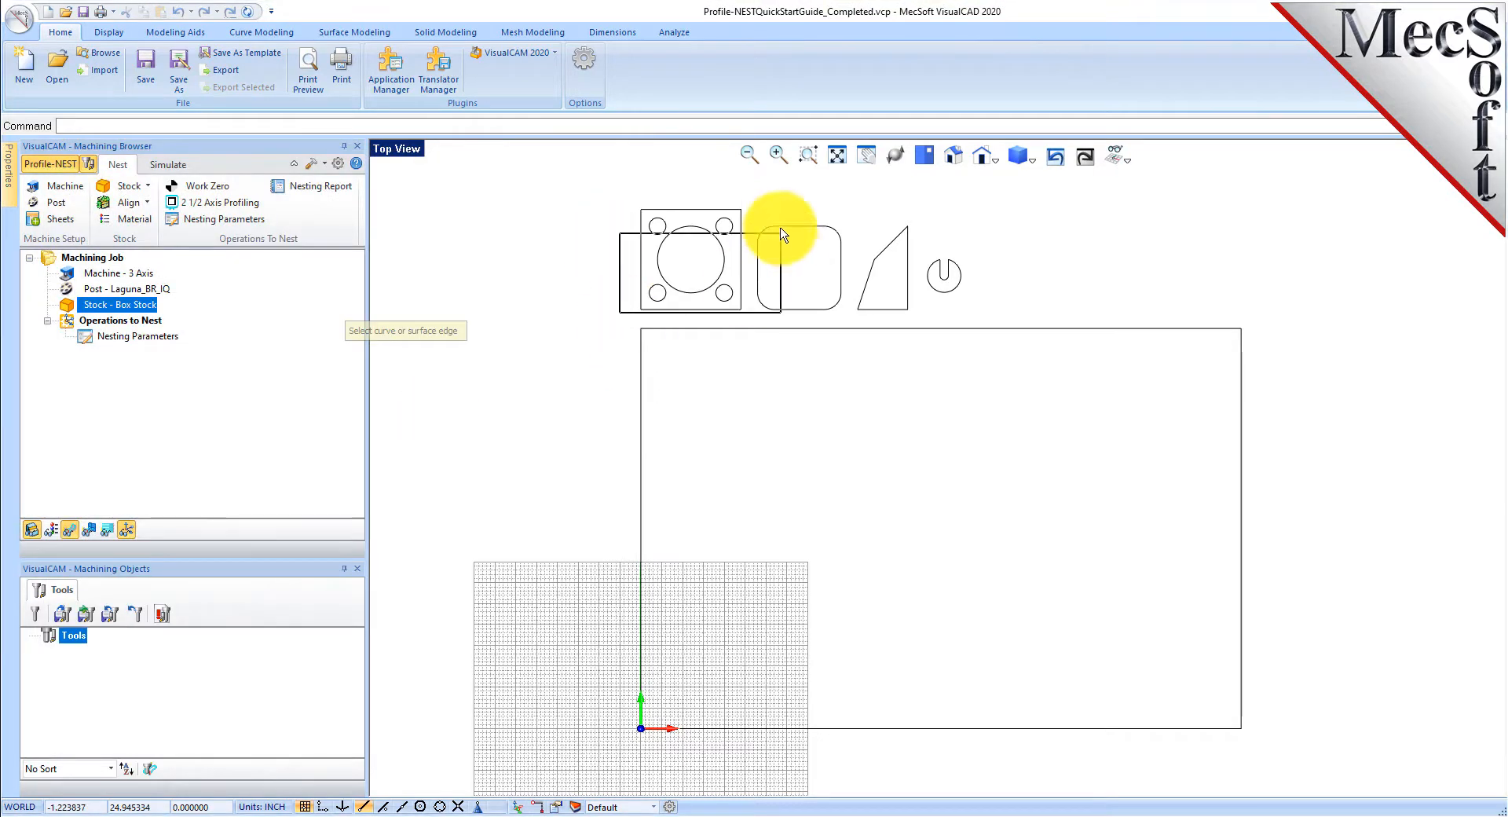
drag(749, 187, 751, 188)
right_click(585, 221)
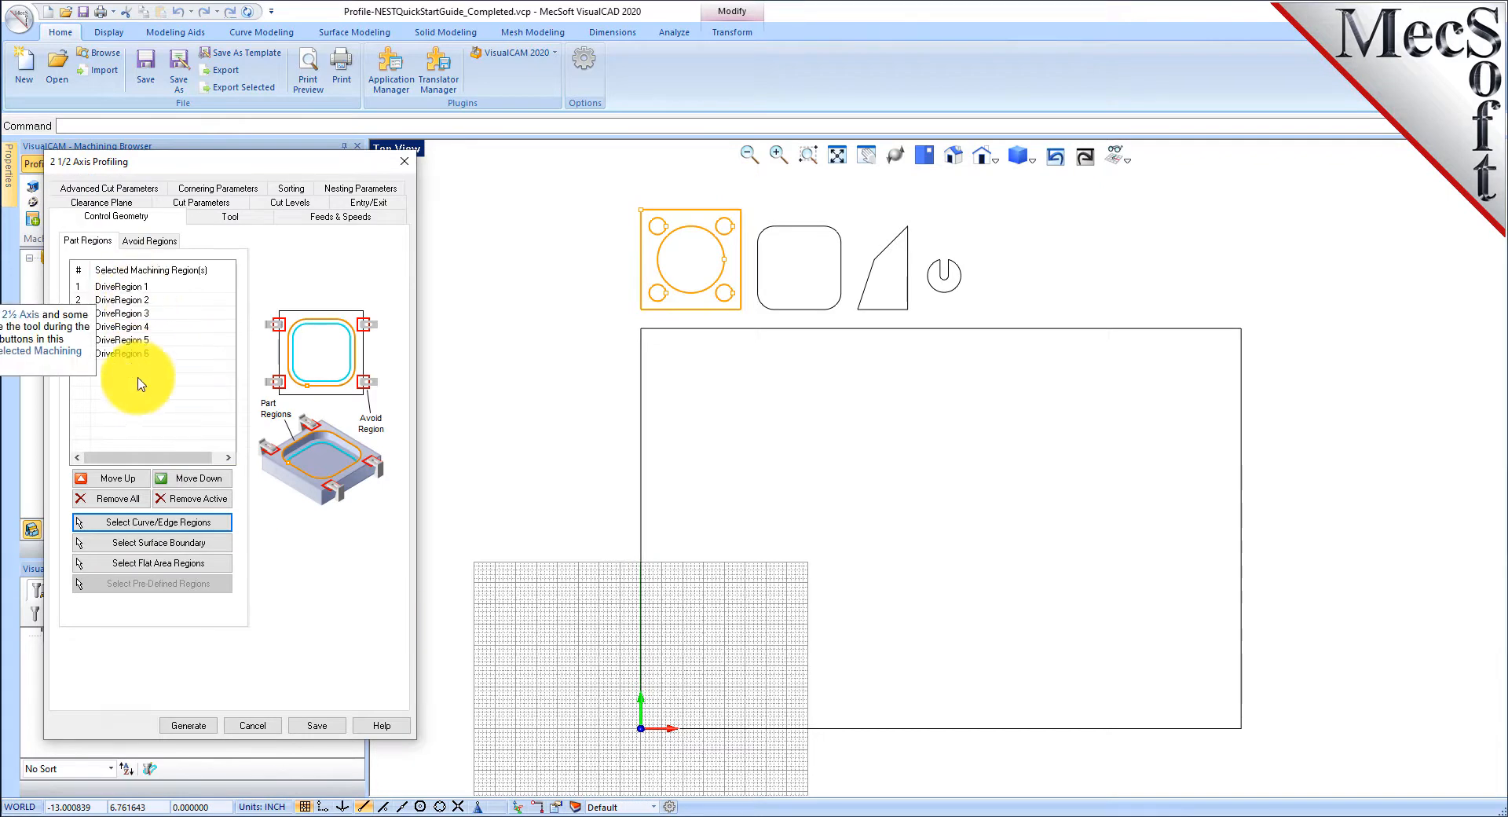
Check which plate curve each of the first five selected drive regions corresponds to.
click(160, 289)
click(159, 301)
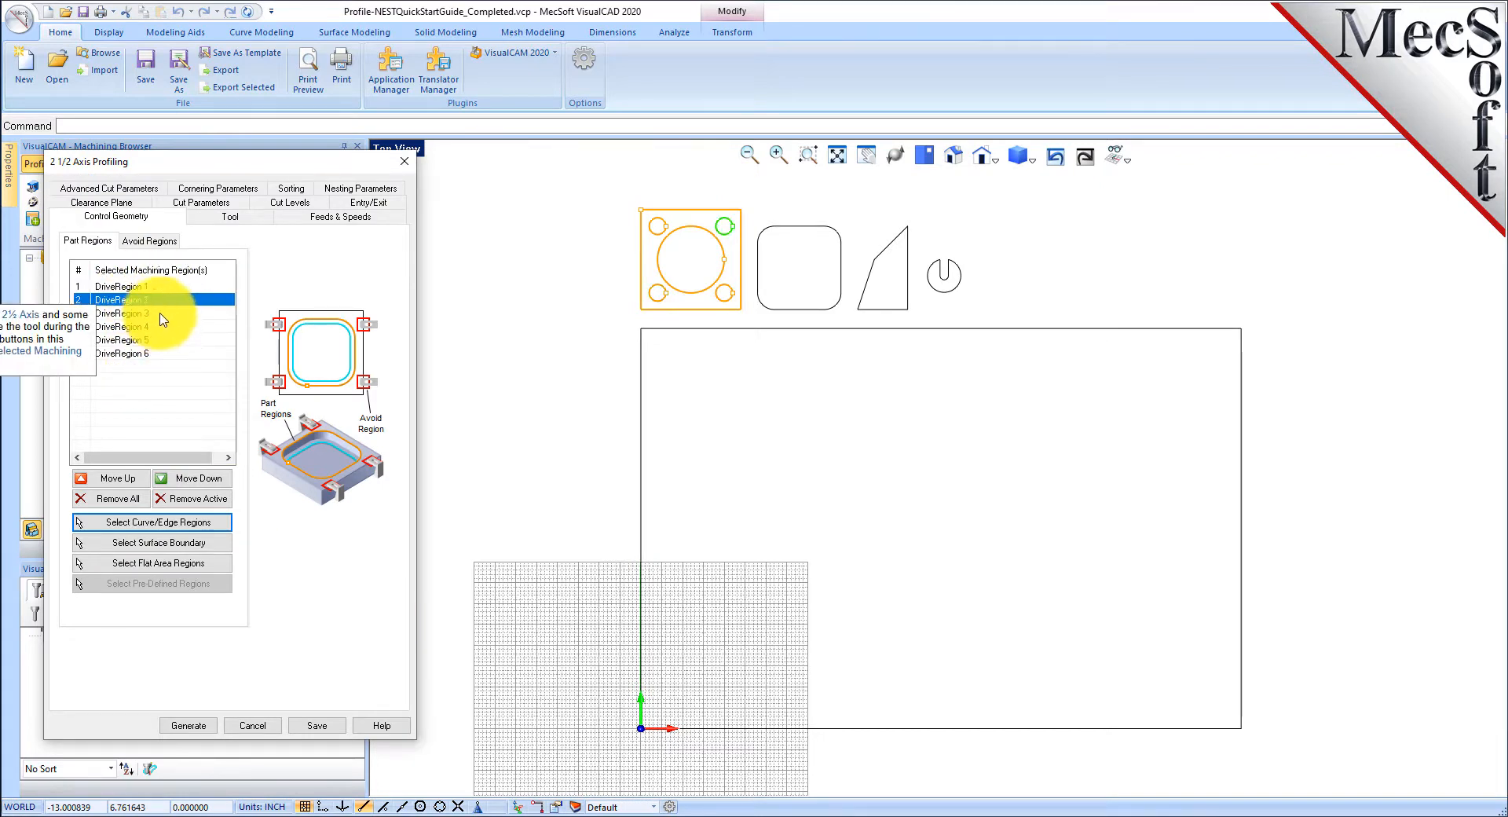
click(159, 314)
click(158, 326)
click(158, 340)
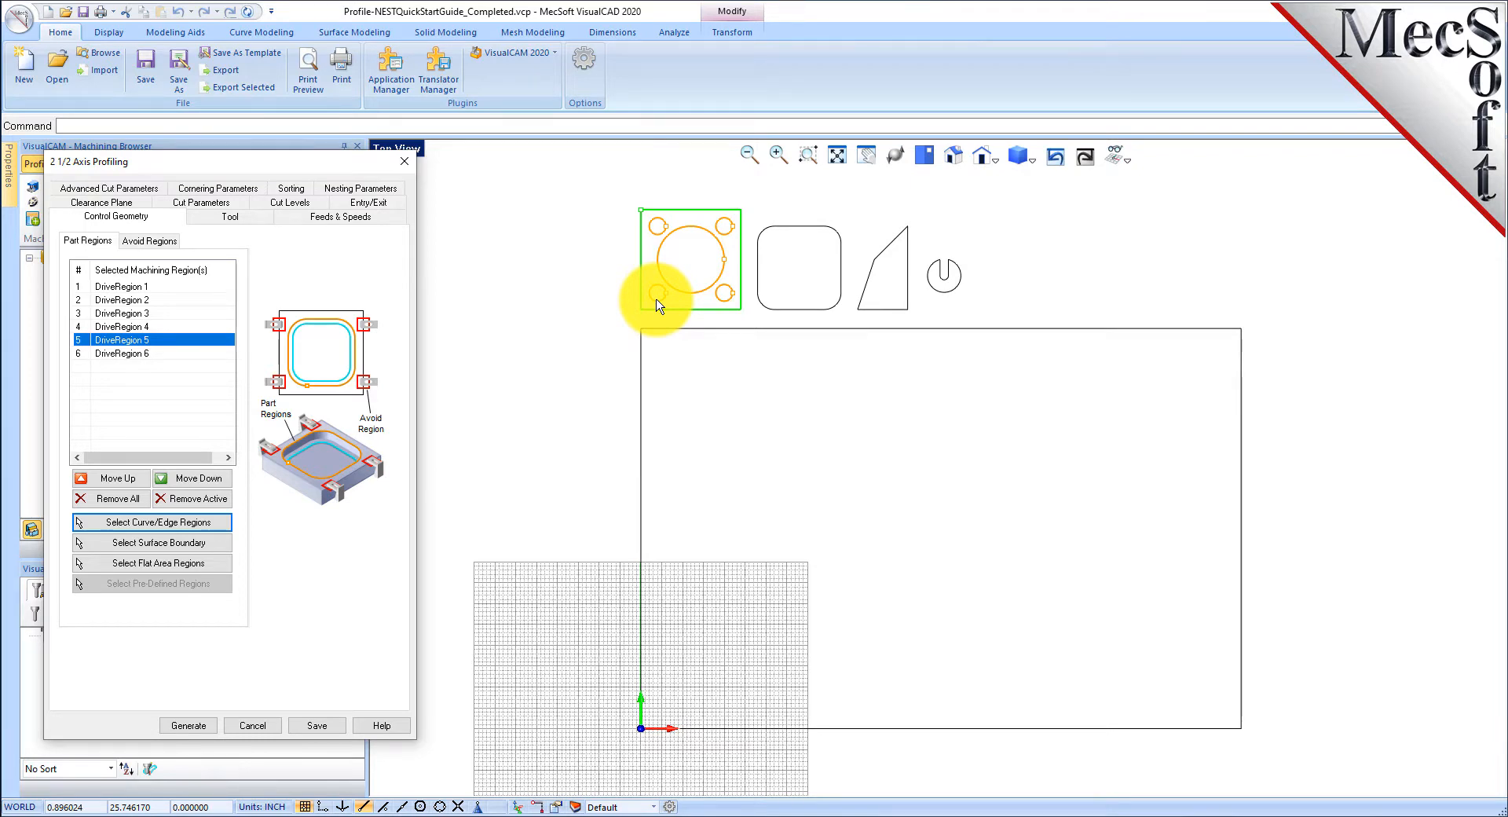
Define a flat mill with 0.25 shank diameter, 0.25 tool diameter and HSS material.
click(230, 217)
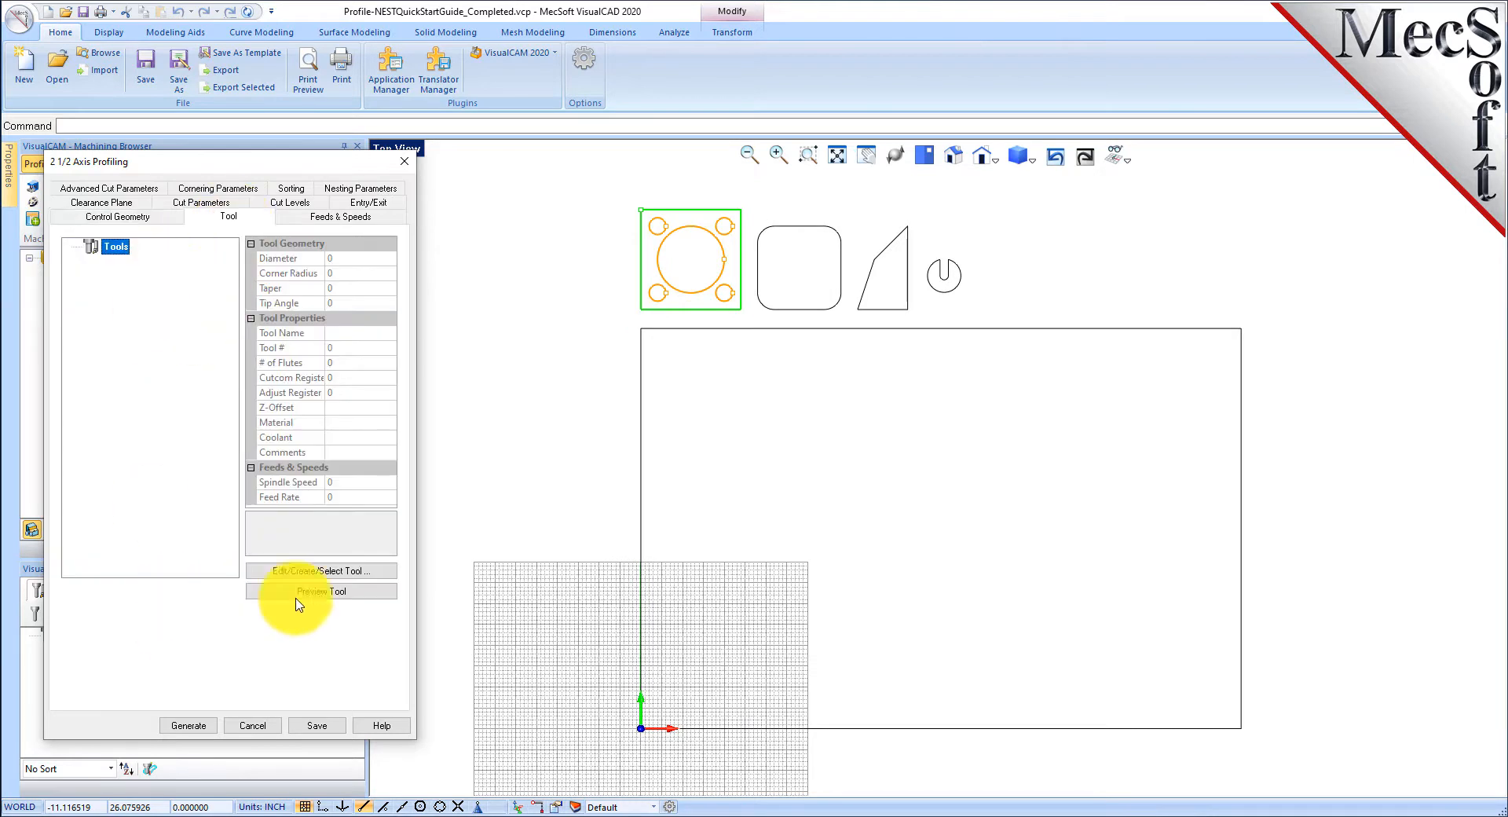
click(310, 578)
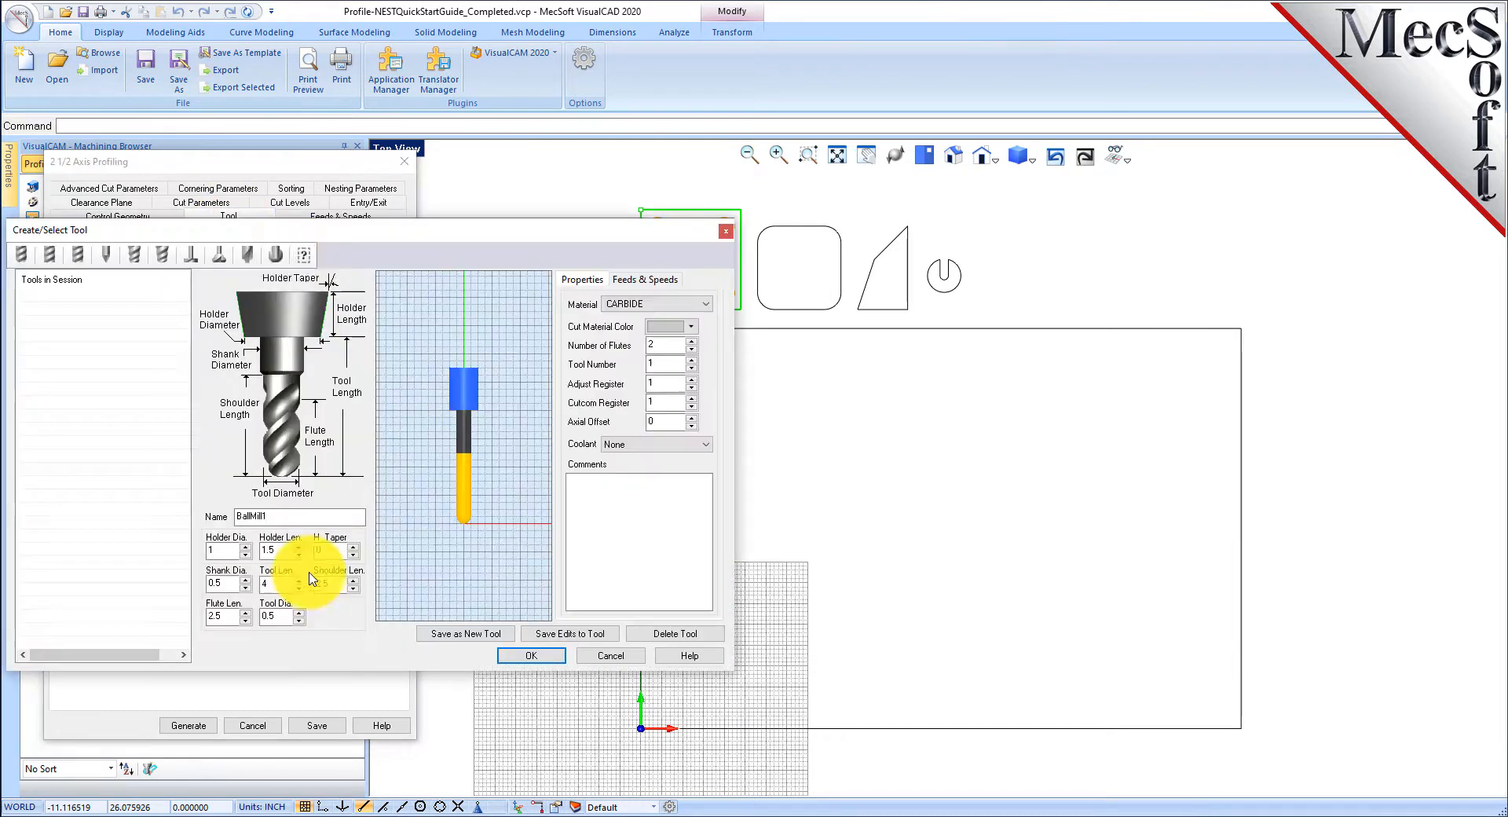
drag(273, 237, 589, 187)
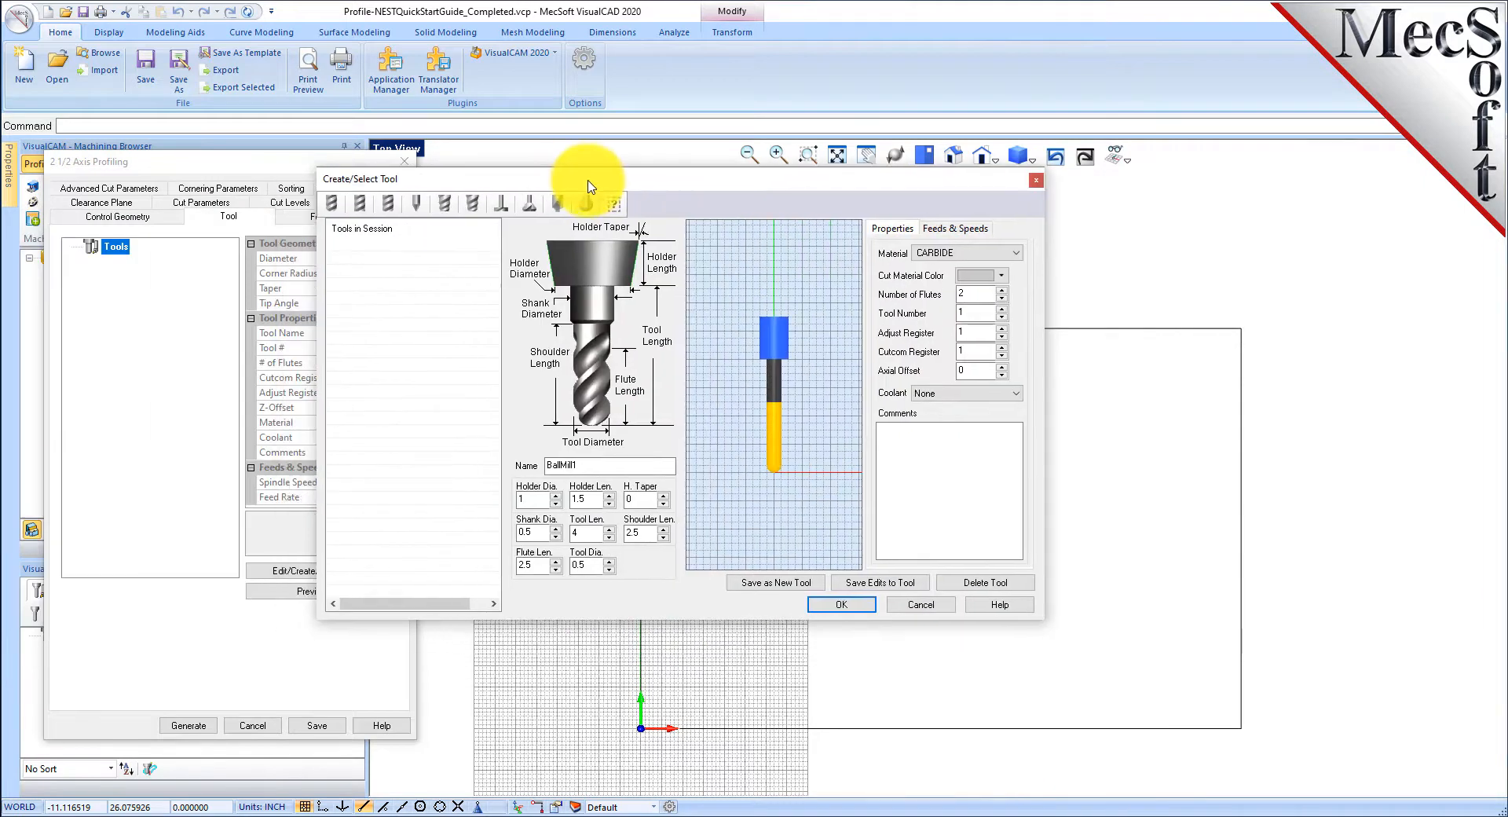
click(360, 206)
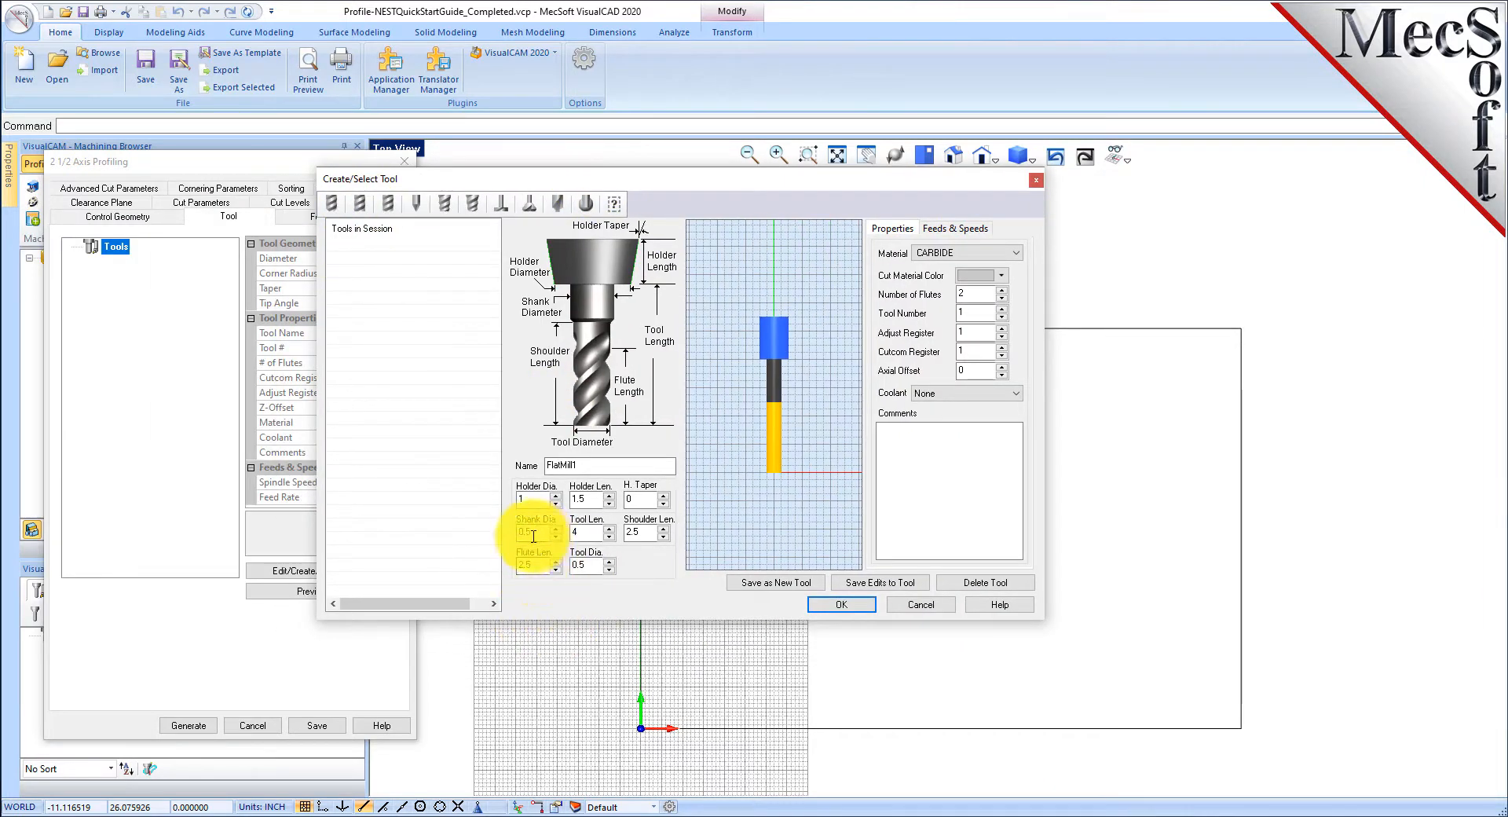
drag(534, 536, 501, 542)
text(0)
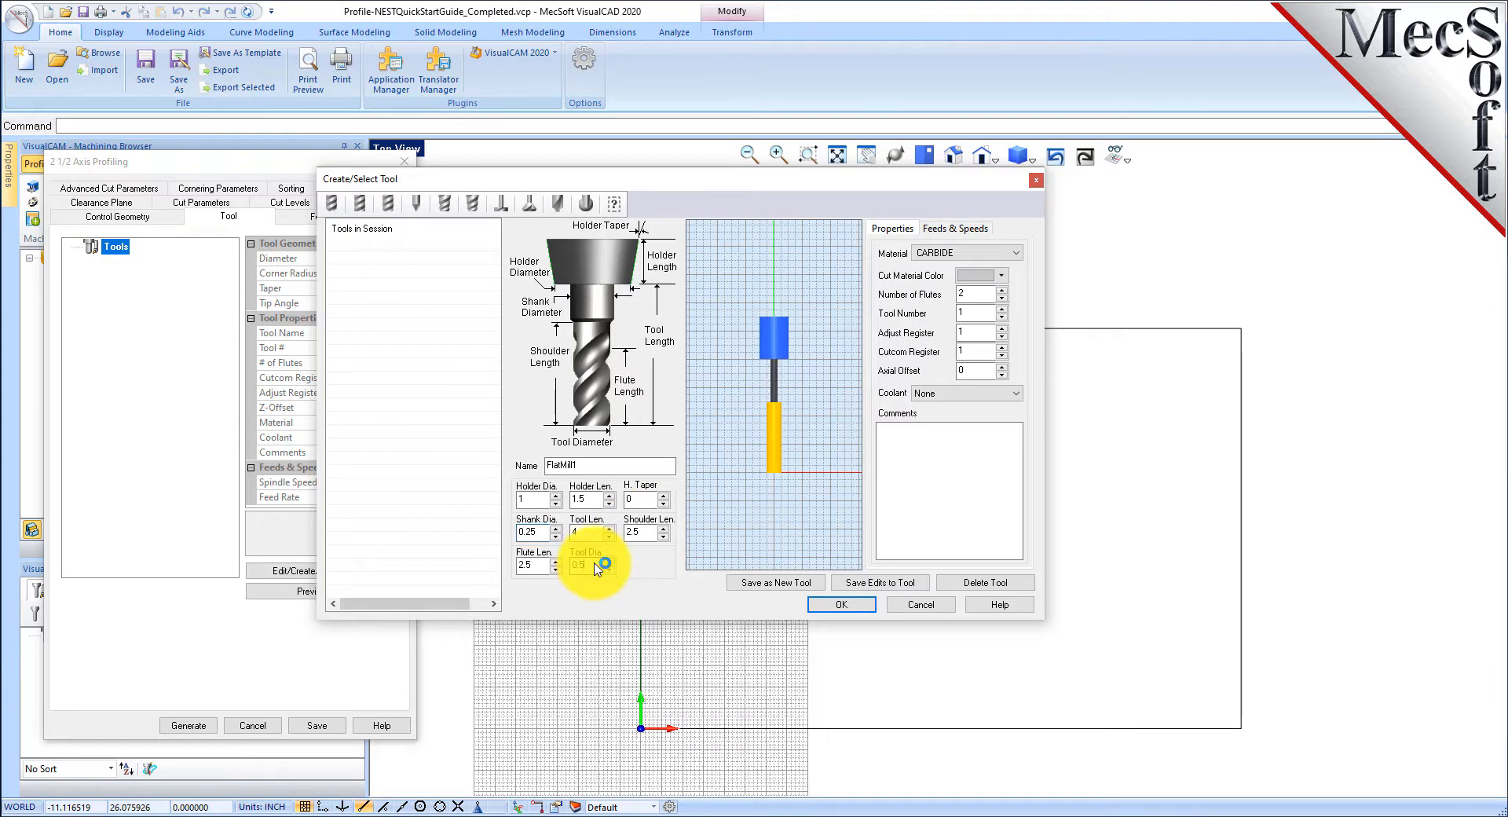
click(595, 565)
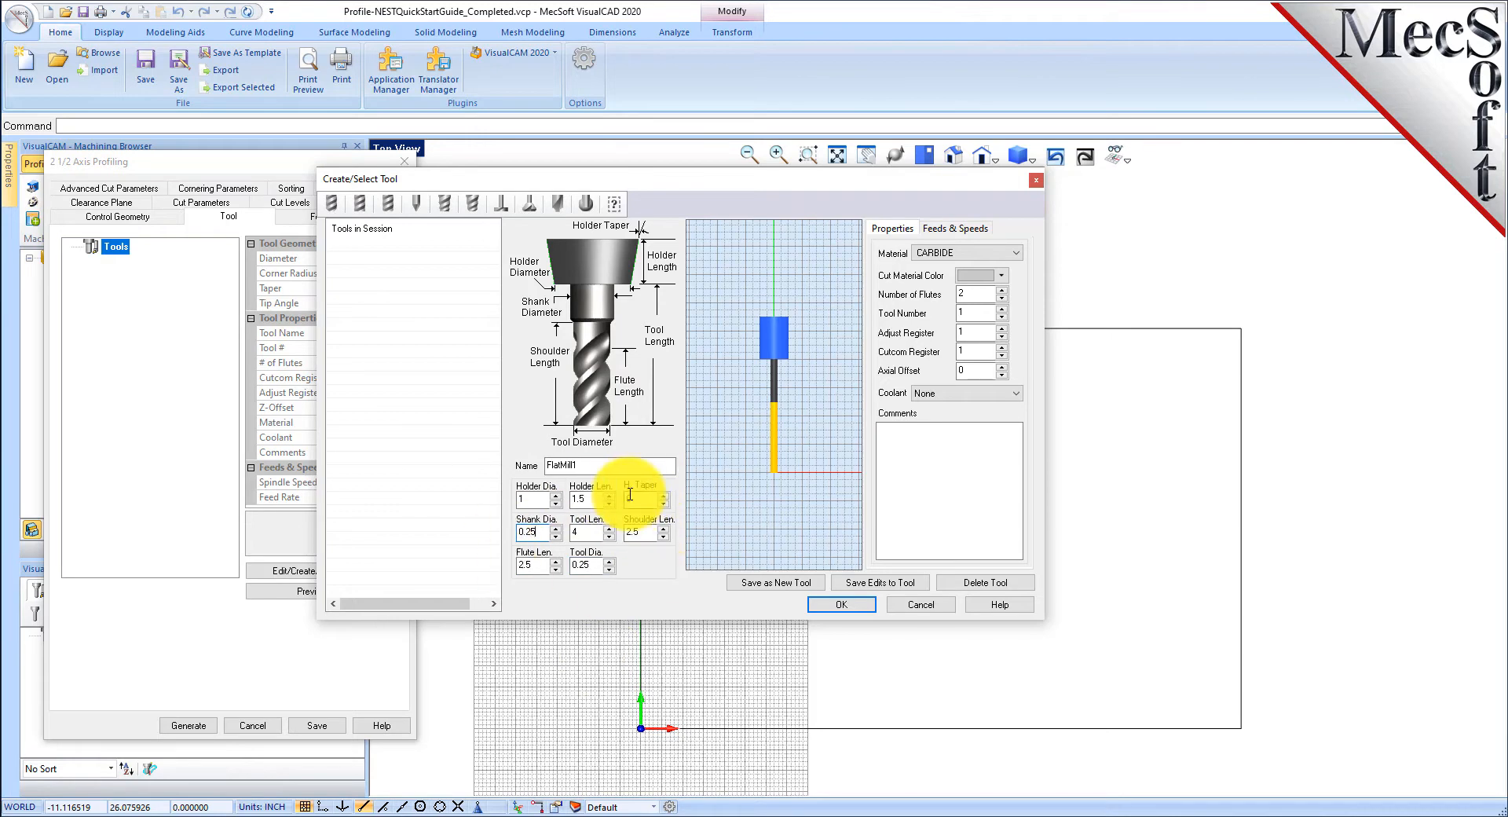
click(1019, 253)
click(919, 275)
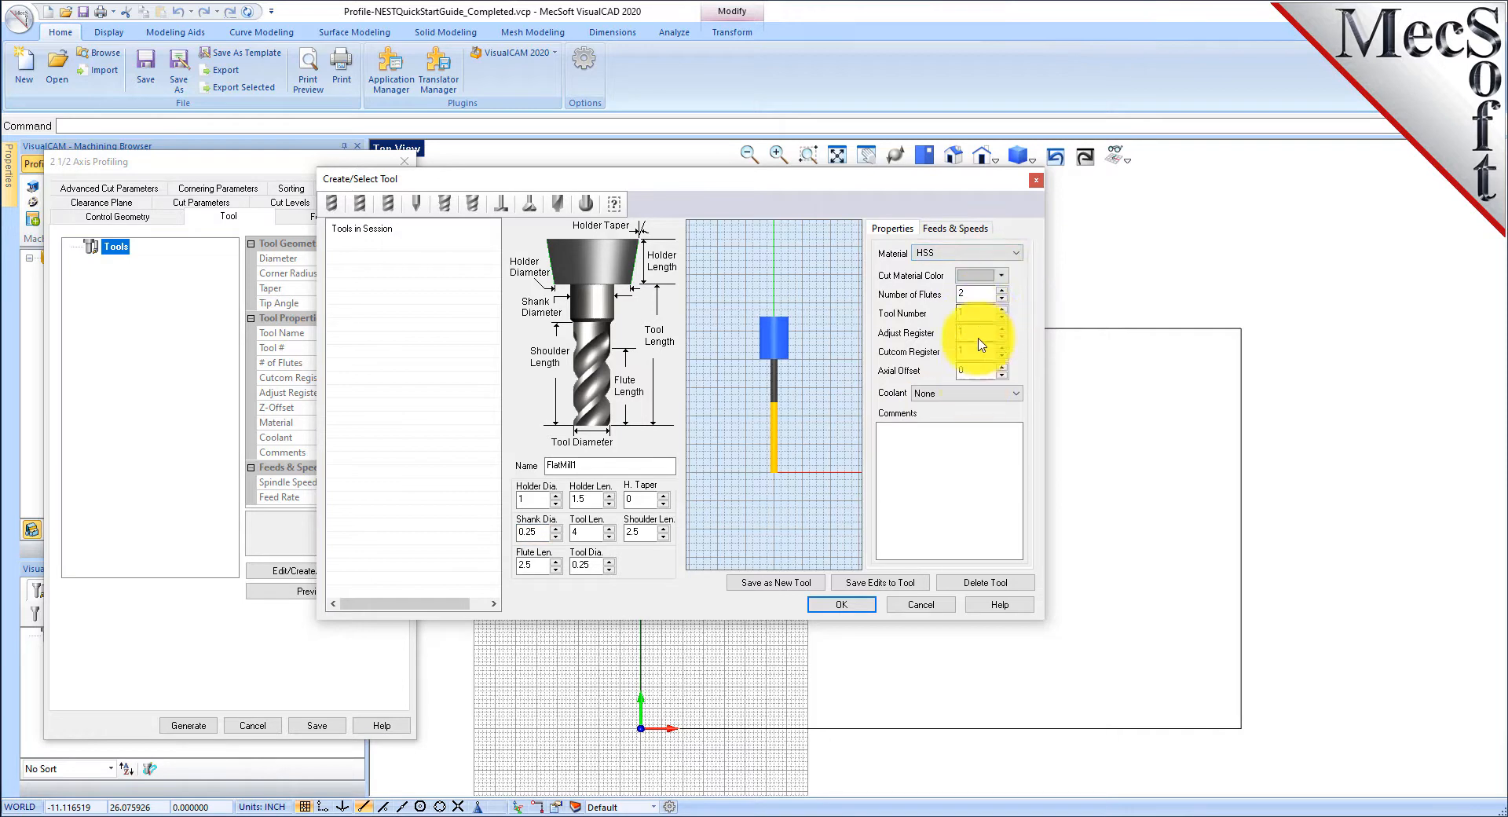
Review the tool's feeds and speeds, name it FlatMill-0.25, and save it as a new tool for the operation.
click(952, 231)
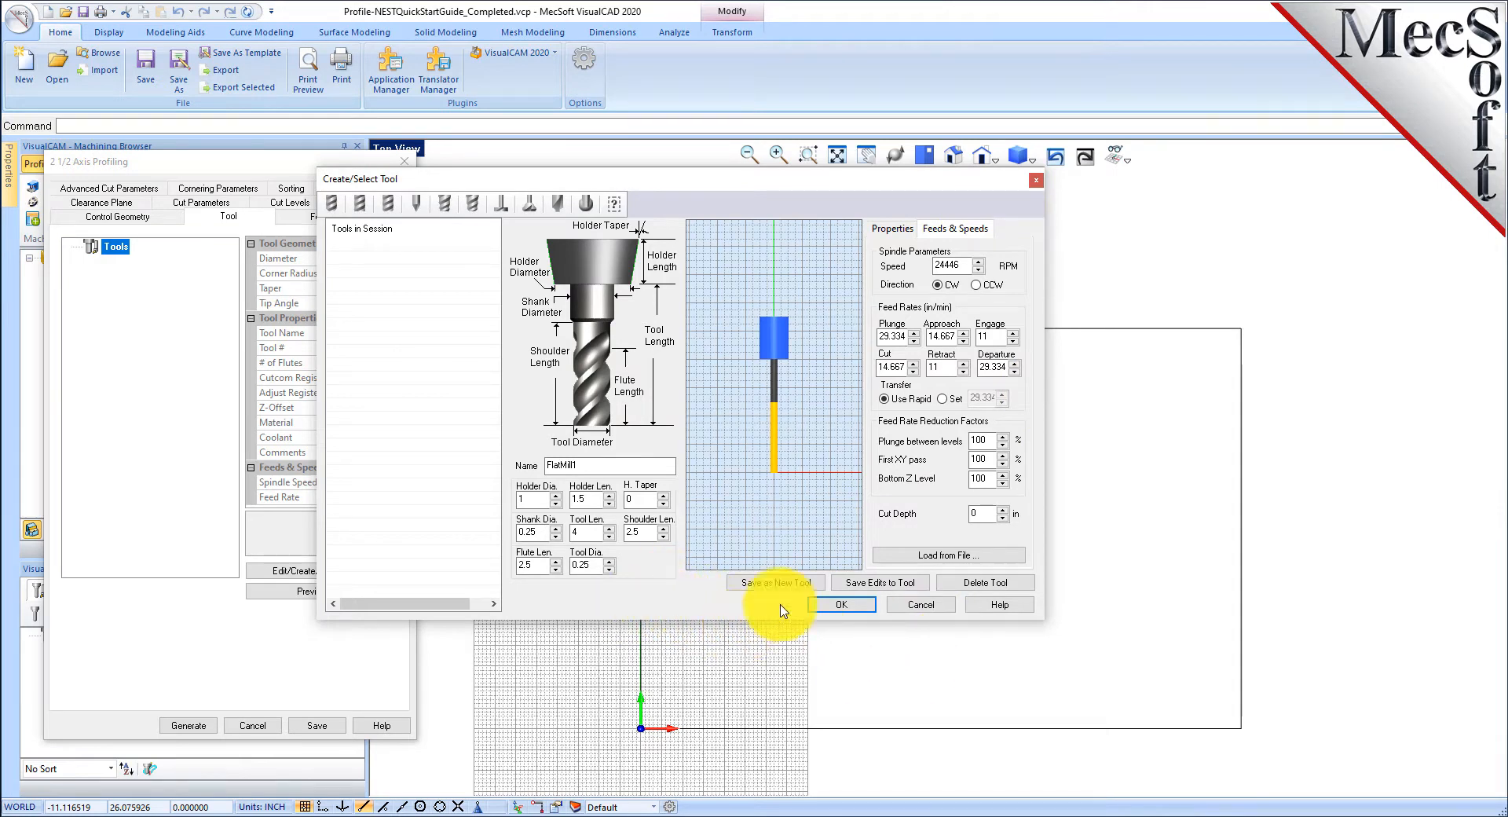
click(593, 469)
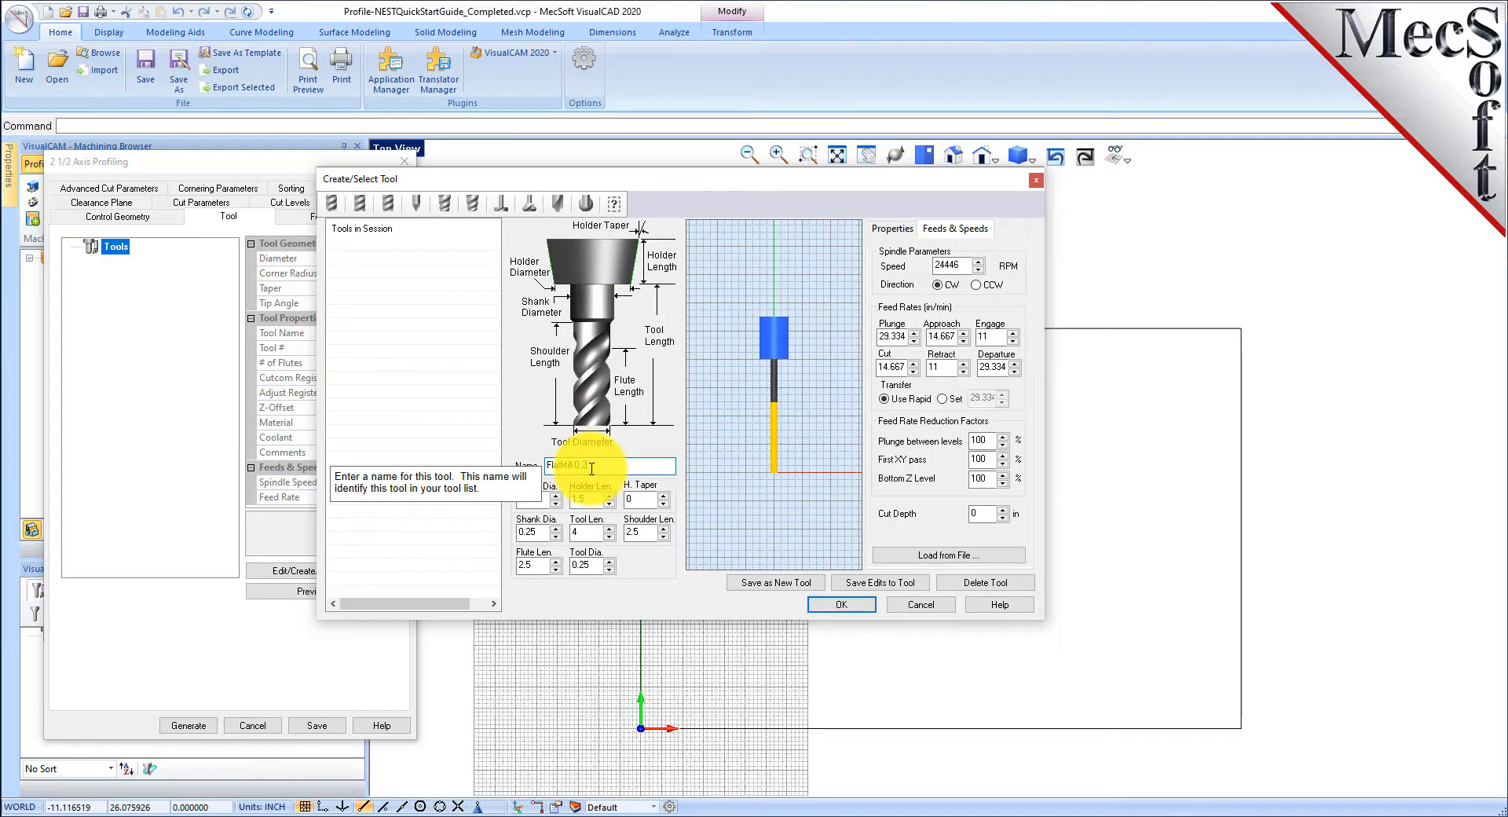
click(786, 584)
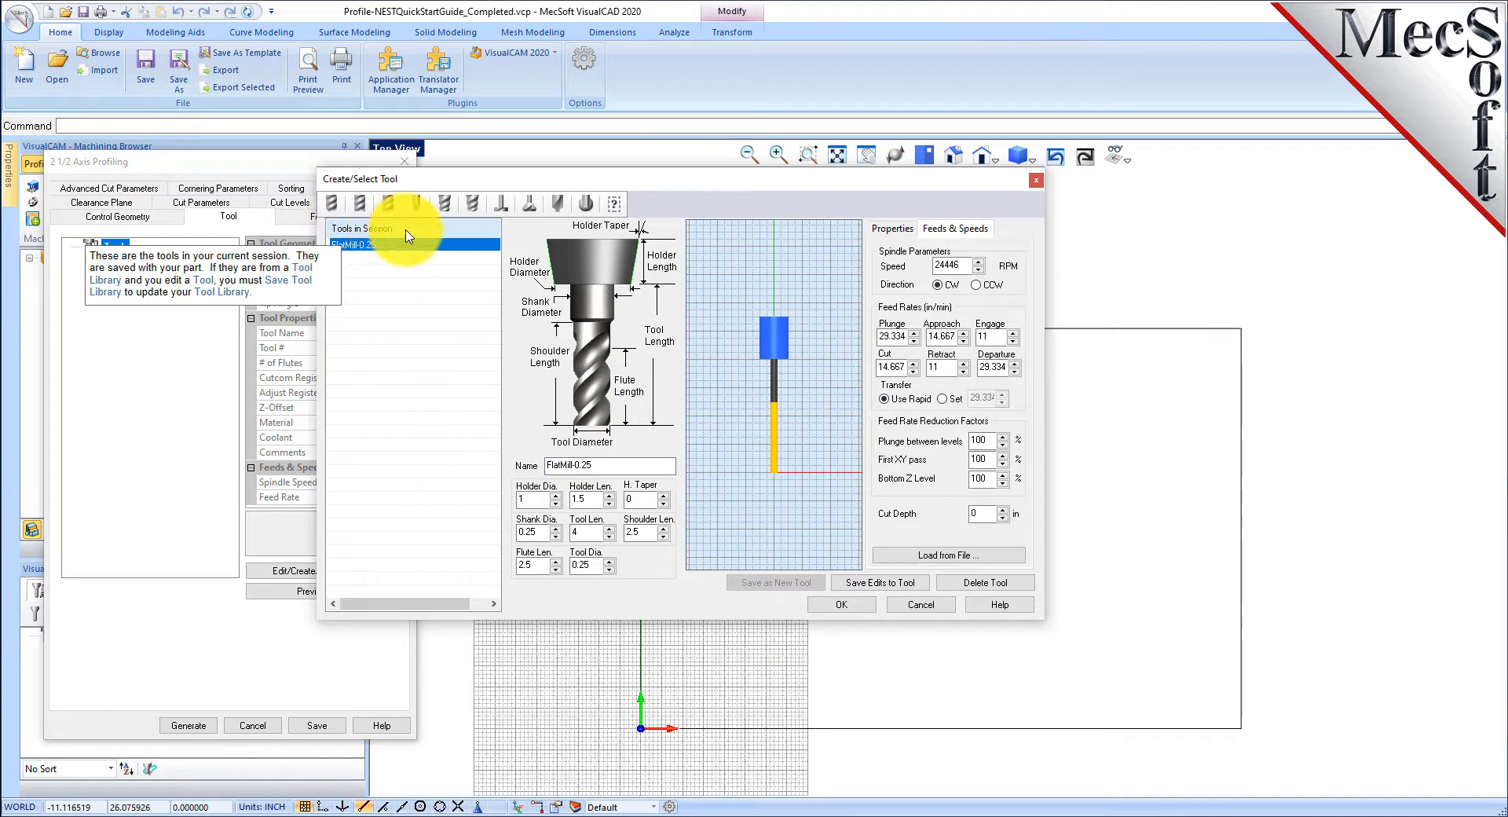
click(849, 606)
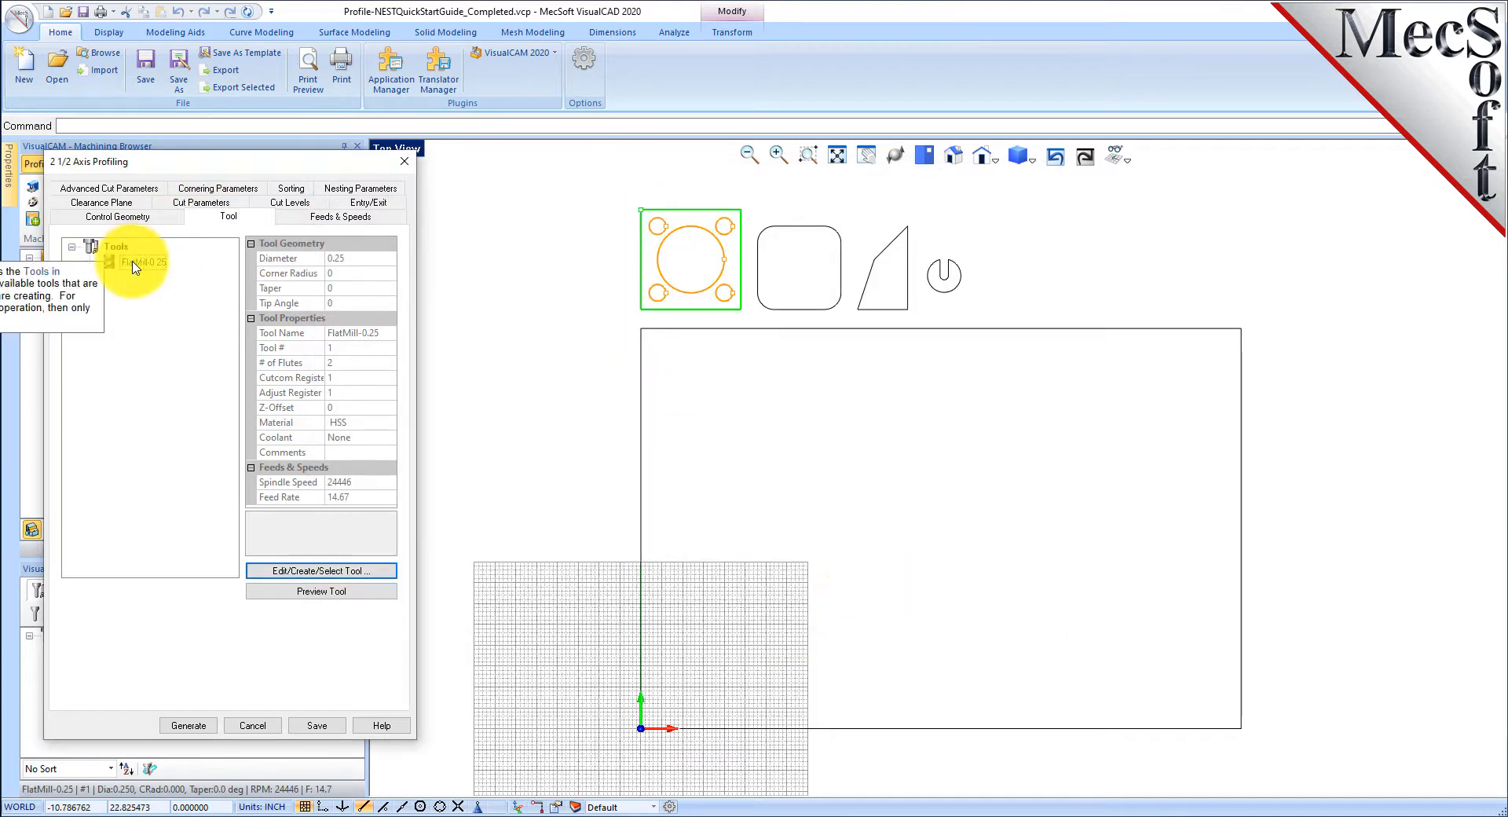
Review the feeds and clearance plane, and set the closed-curve cutting side to Outside with Alternate using Nesting enabled.
click(344, 216)
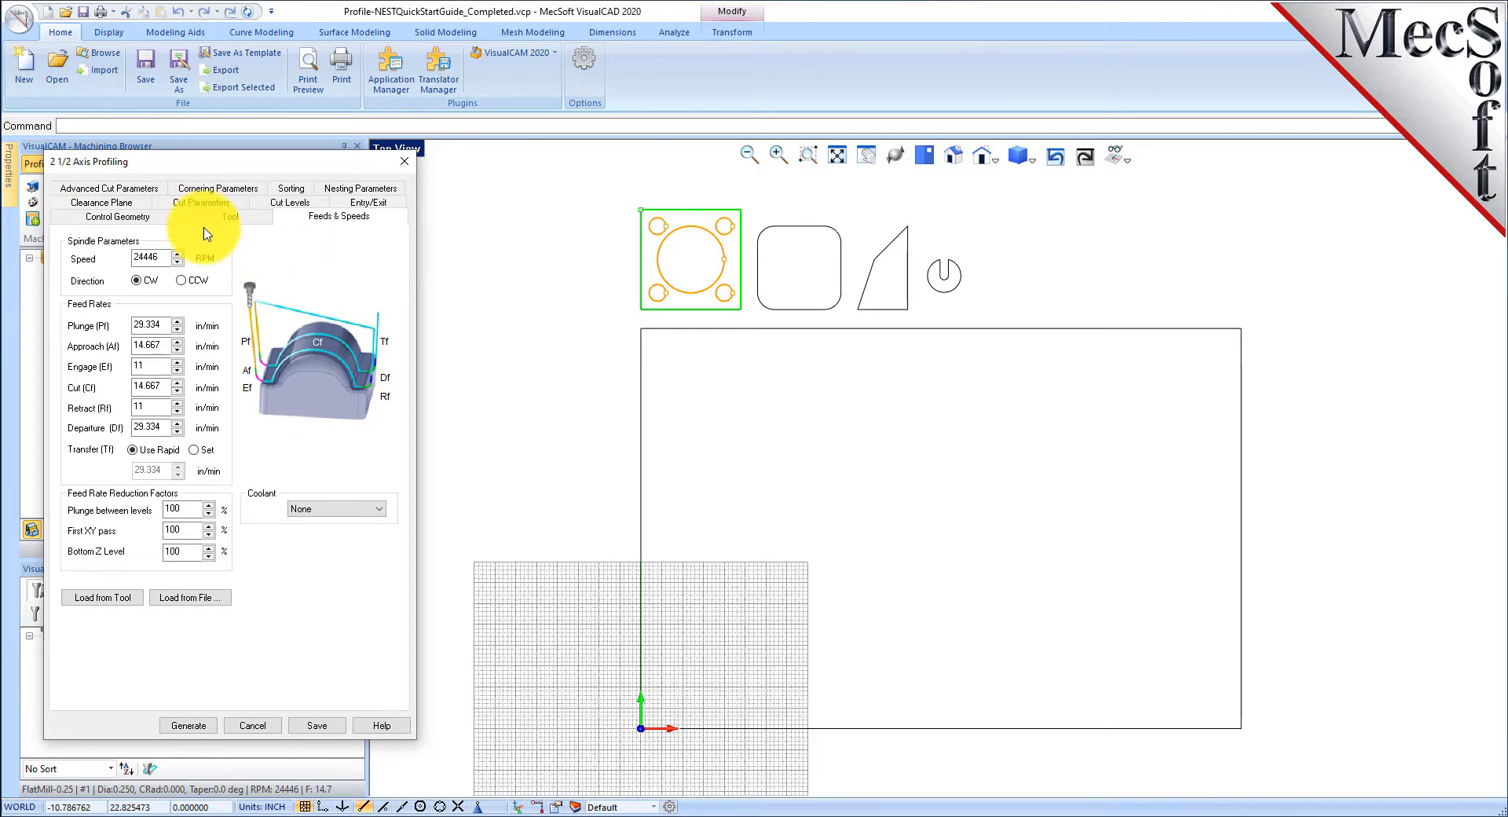
click(101, 202)
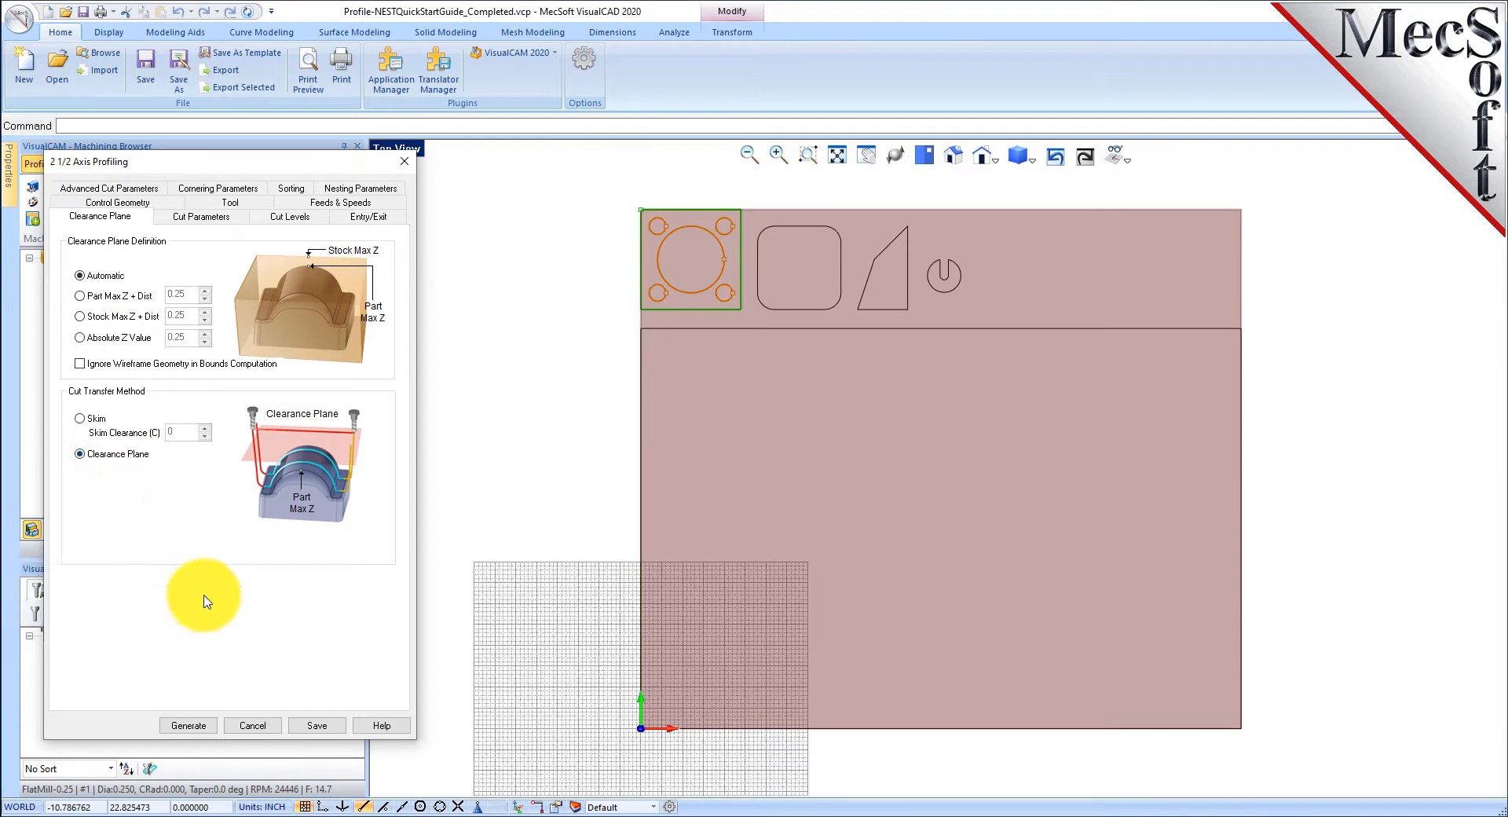
click(201, 216)
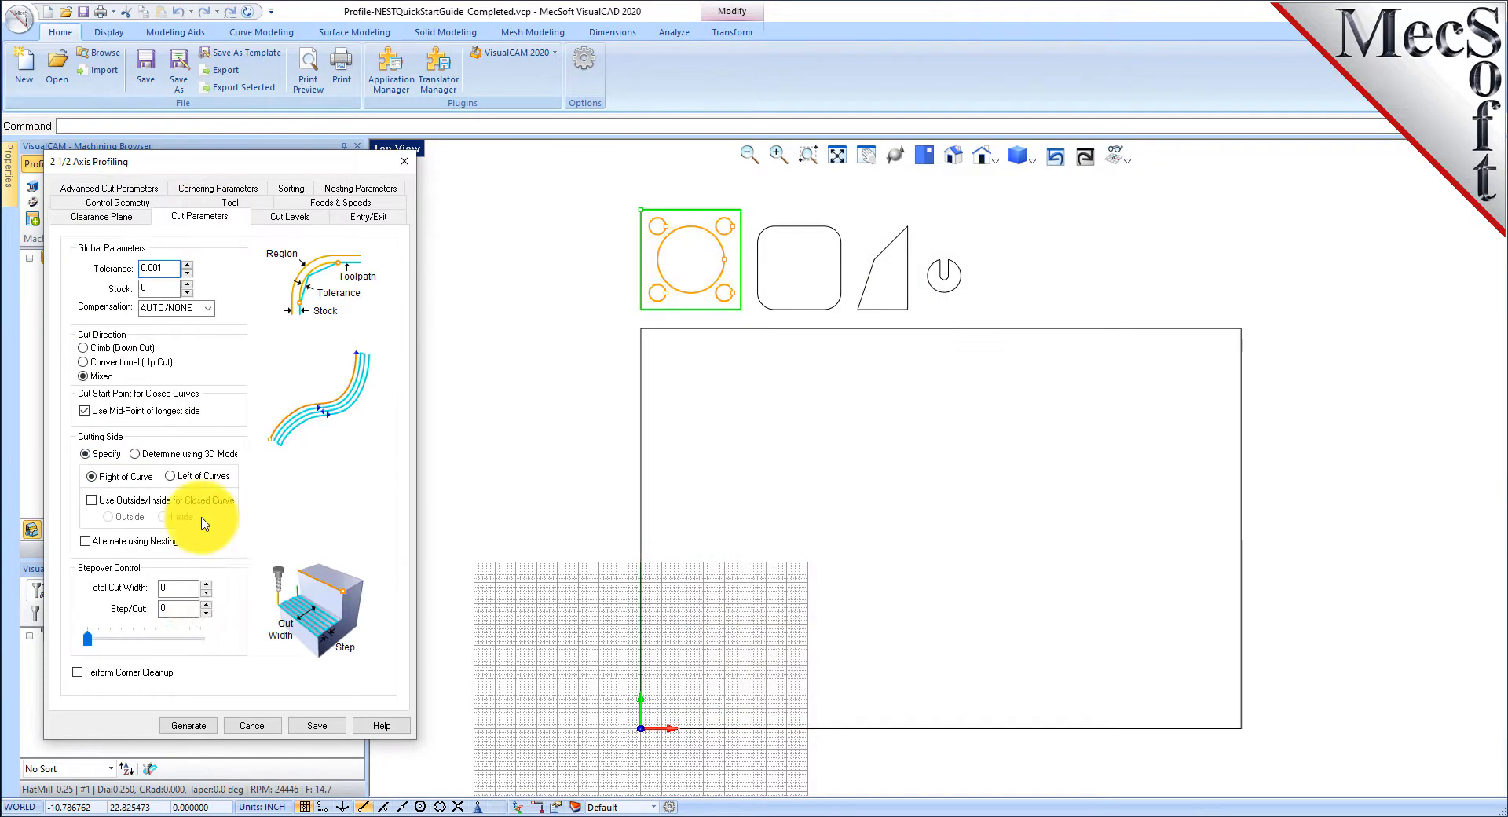
drag(234, 161, 430, 111)
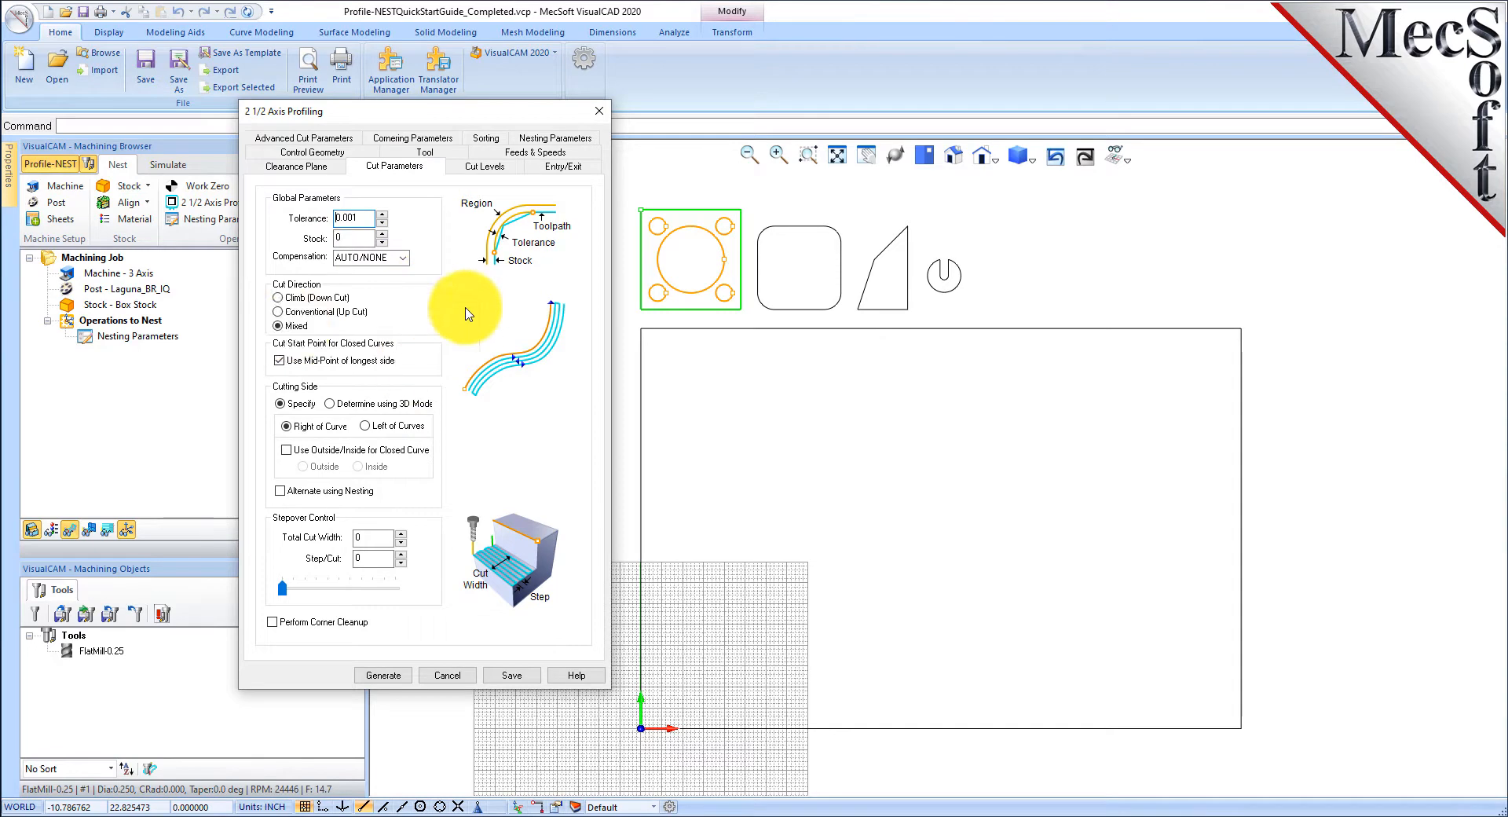
mouse_move(296, 329)
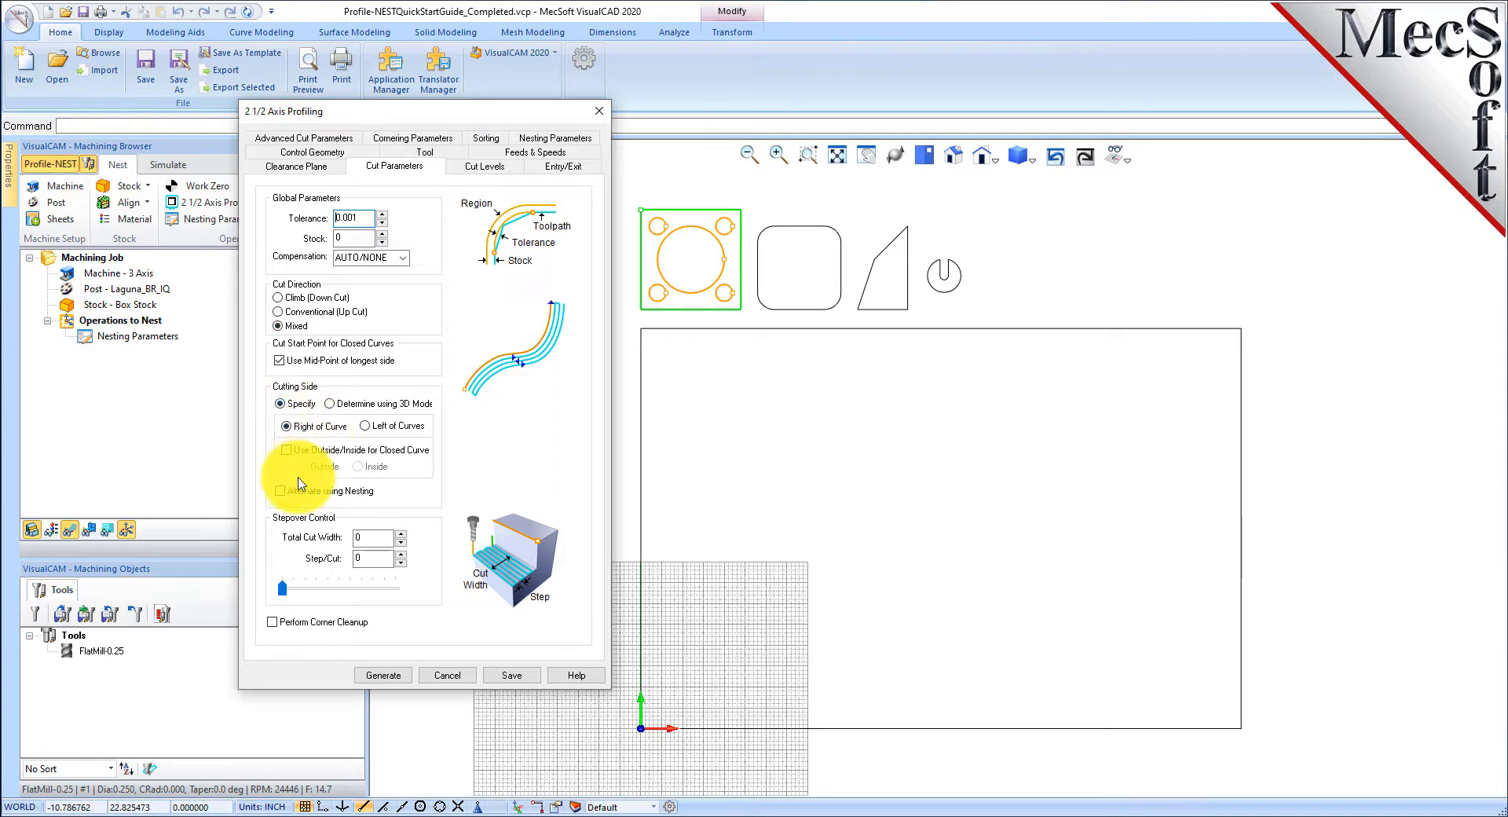
mouse_move(289, 458)
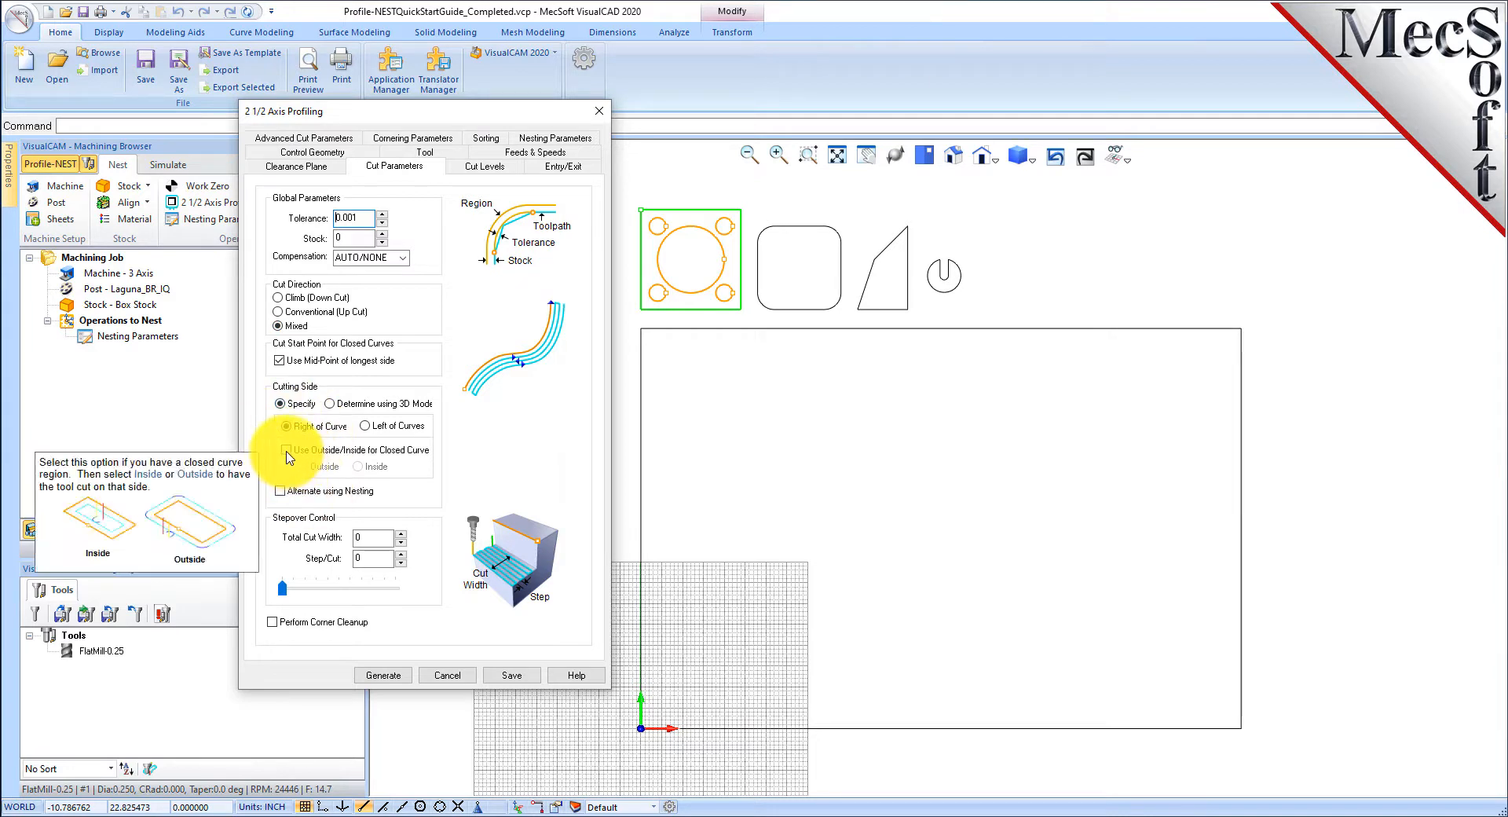
click(288, 451)
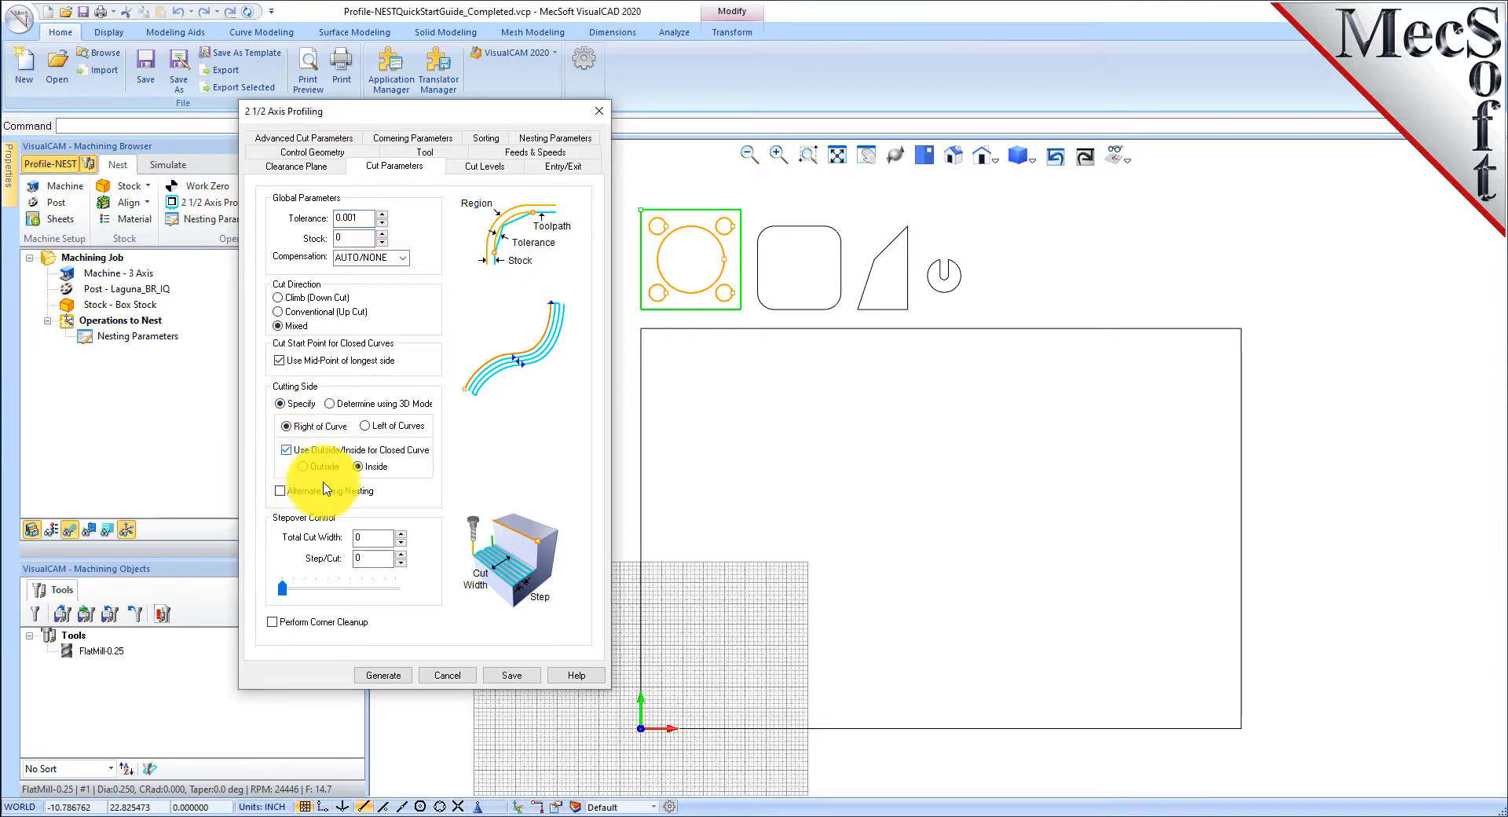
click(304, 467)
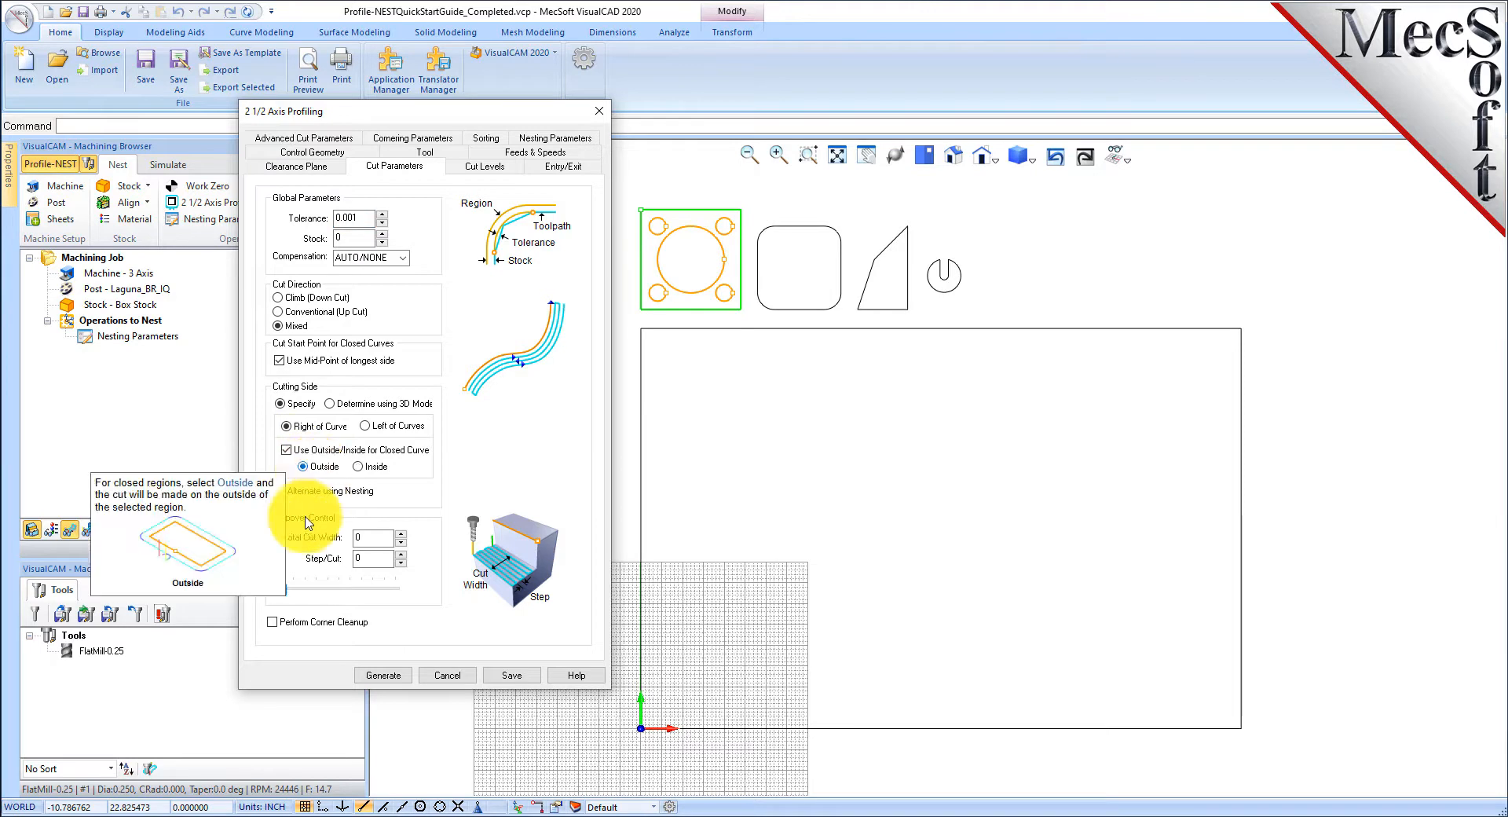
mouse_move(284, 494)
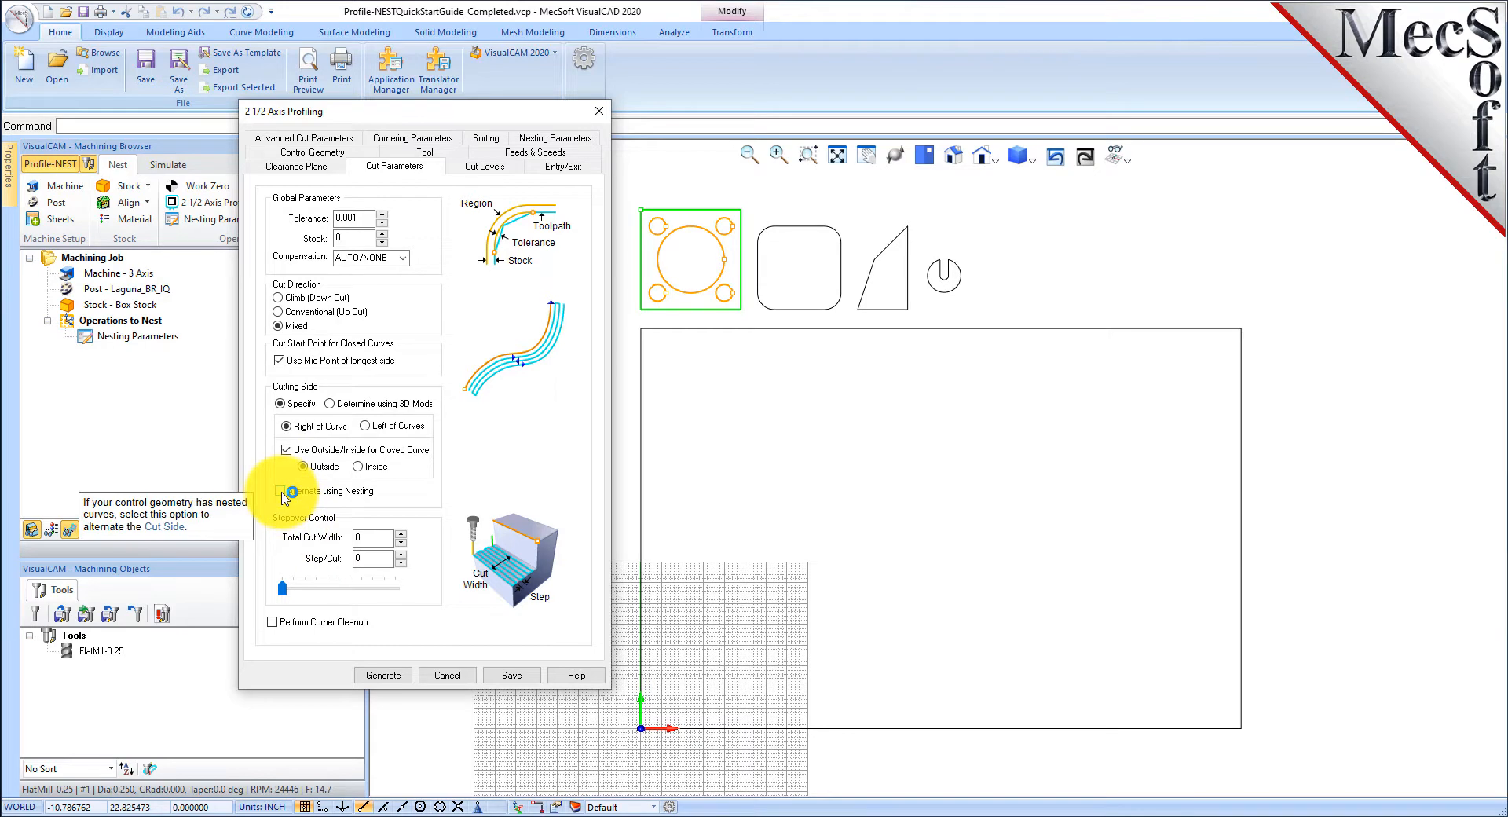
click(281, 492)
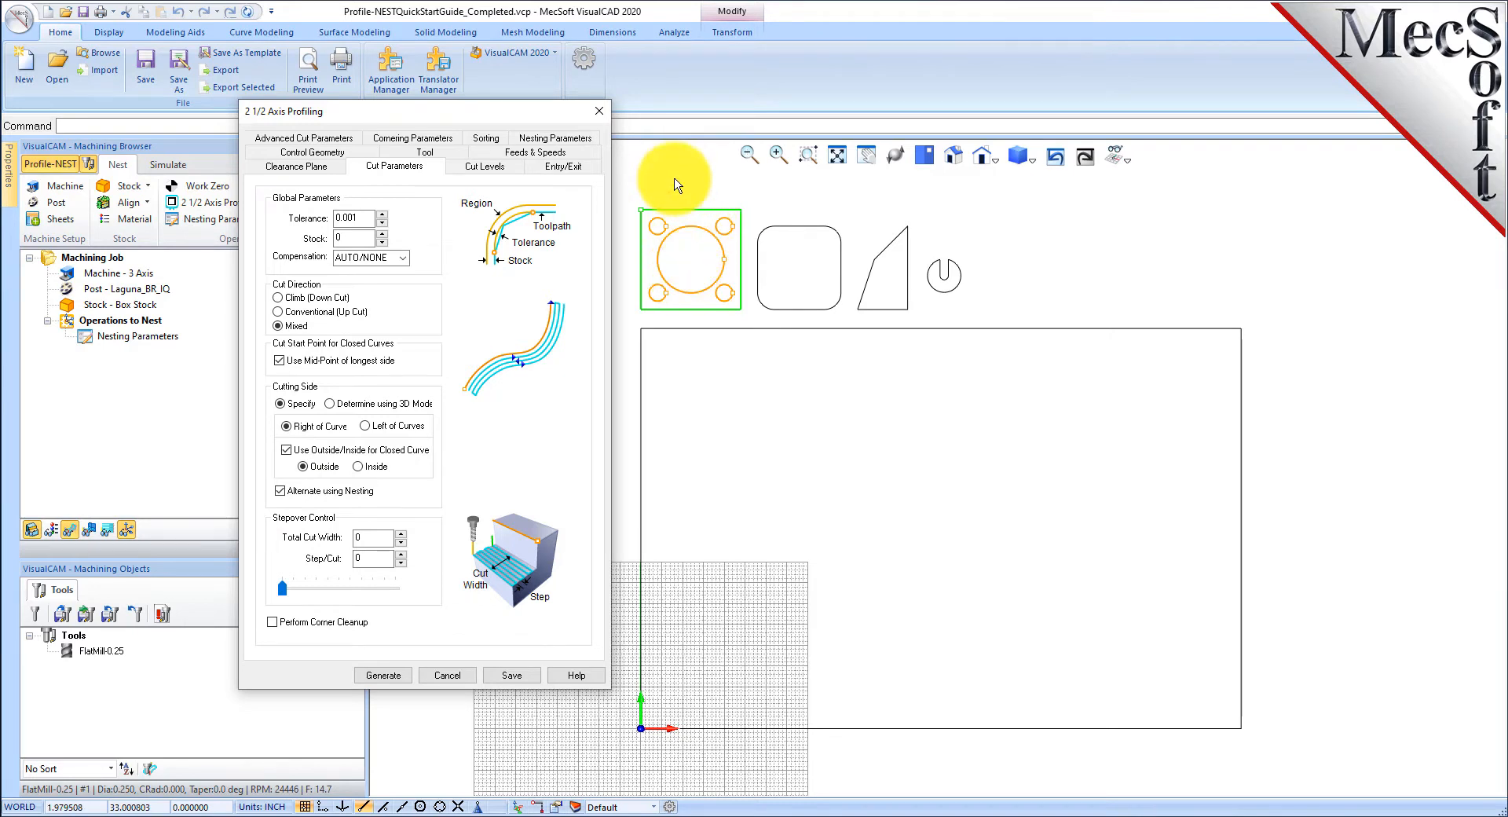
Place the cut geometry at the bottom and set total cut depth, rough depth and rough depth per cut to 0.25.
click(483, 166)
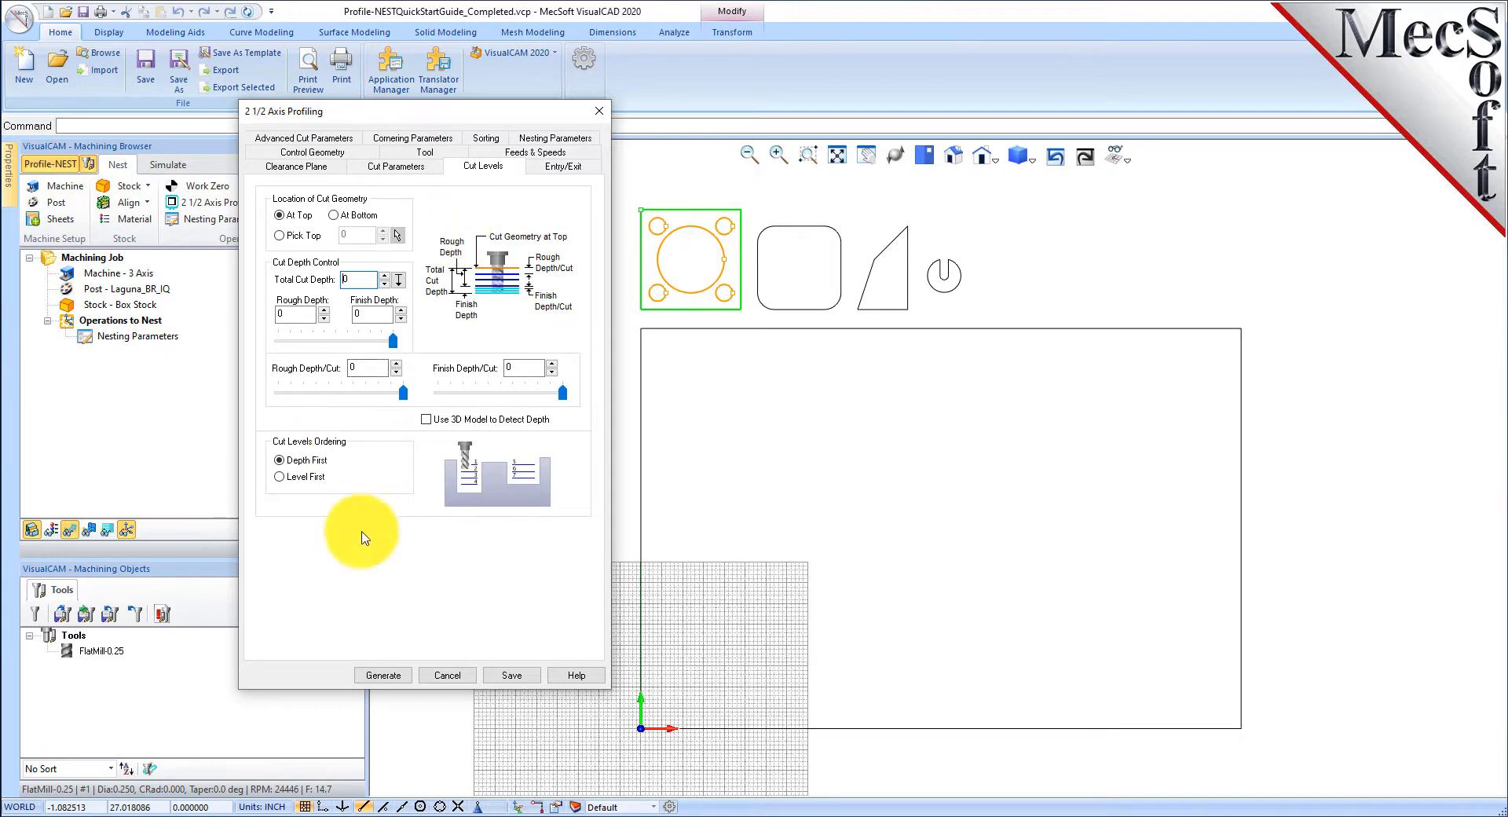
click(335, 216)
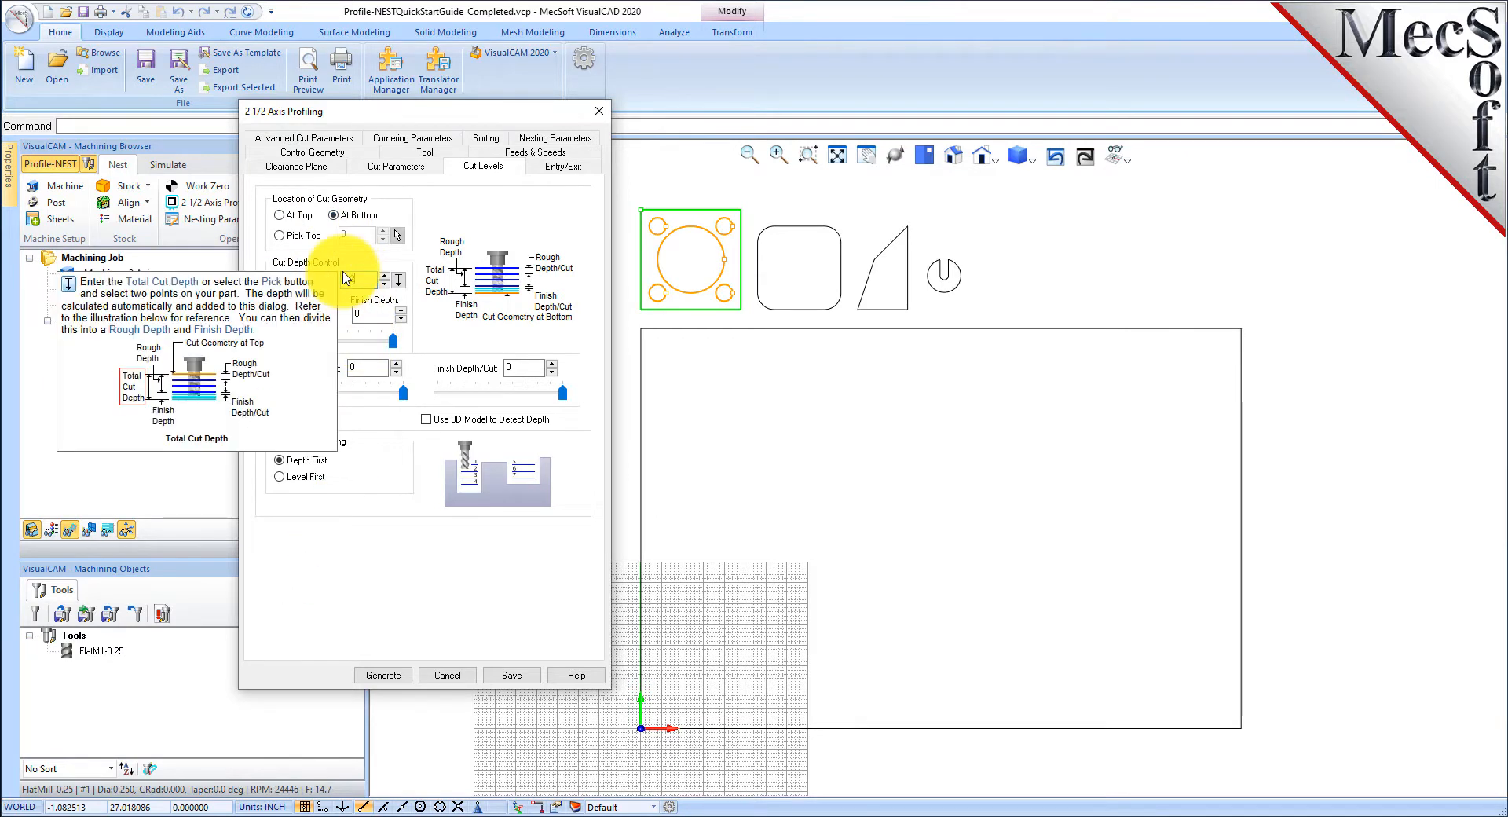
double_click(366, 368)
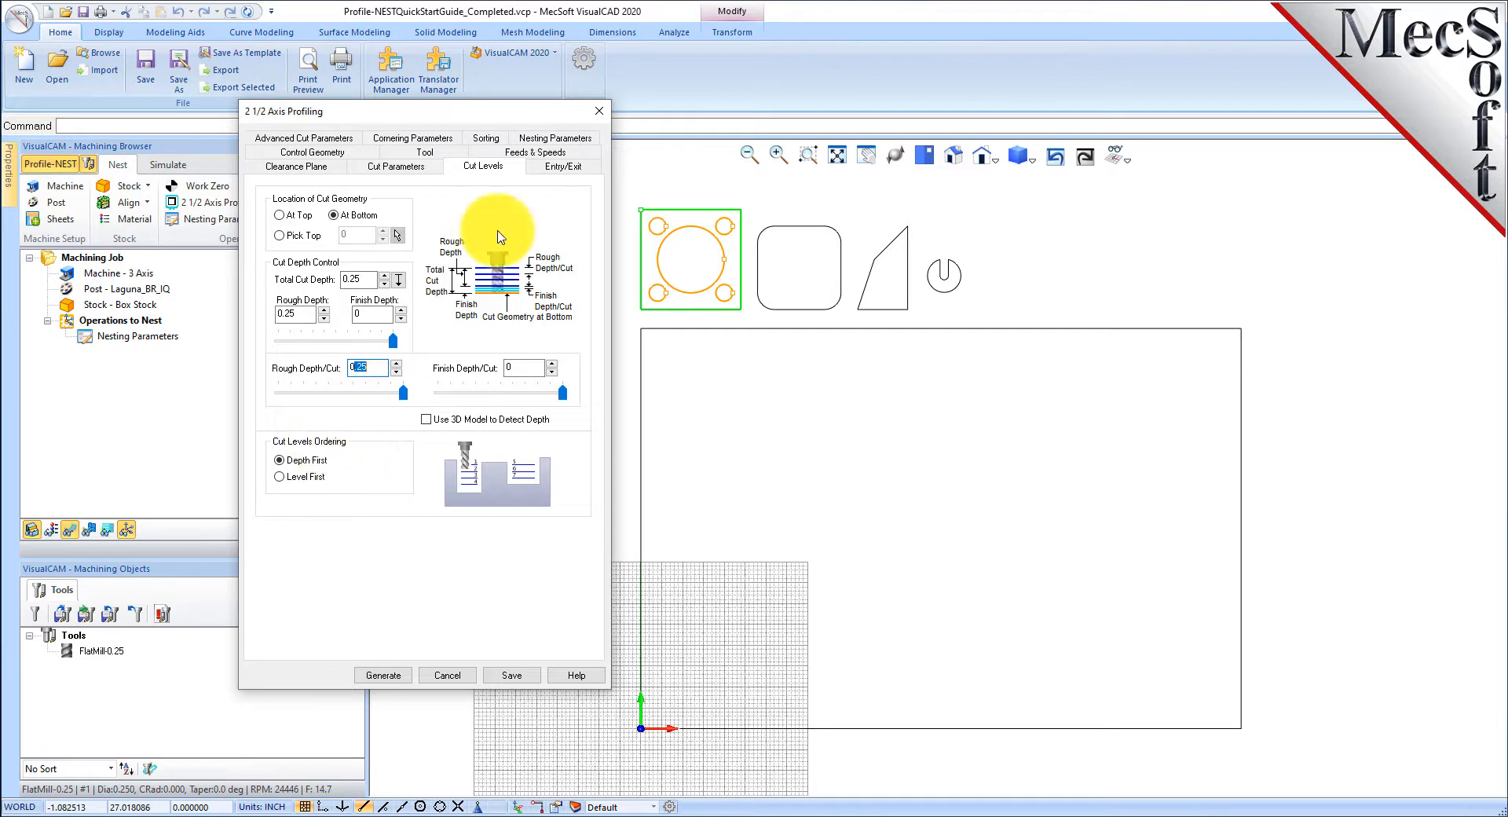
Set the entry motion to Along Path with a 5 degree angle and 0.3 height, and the exit motion to None.
click(562, 166)
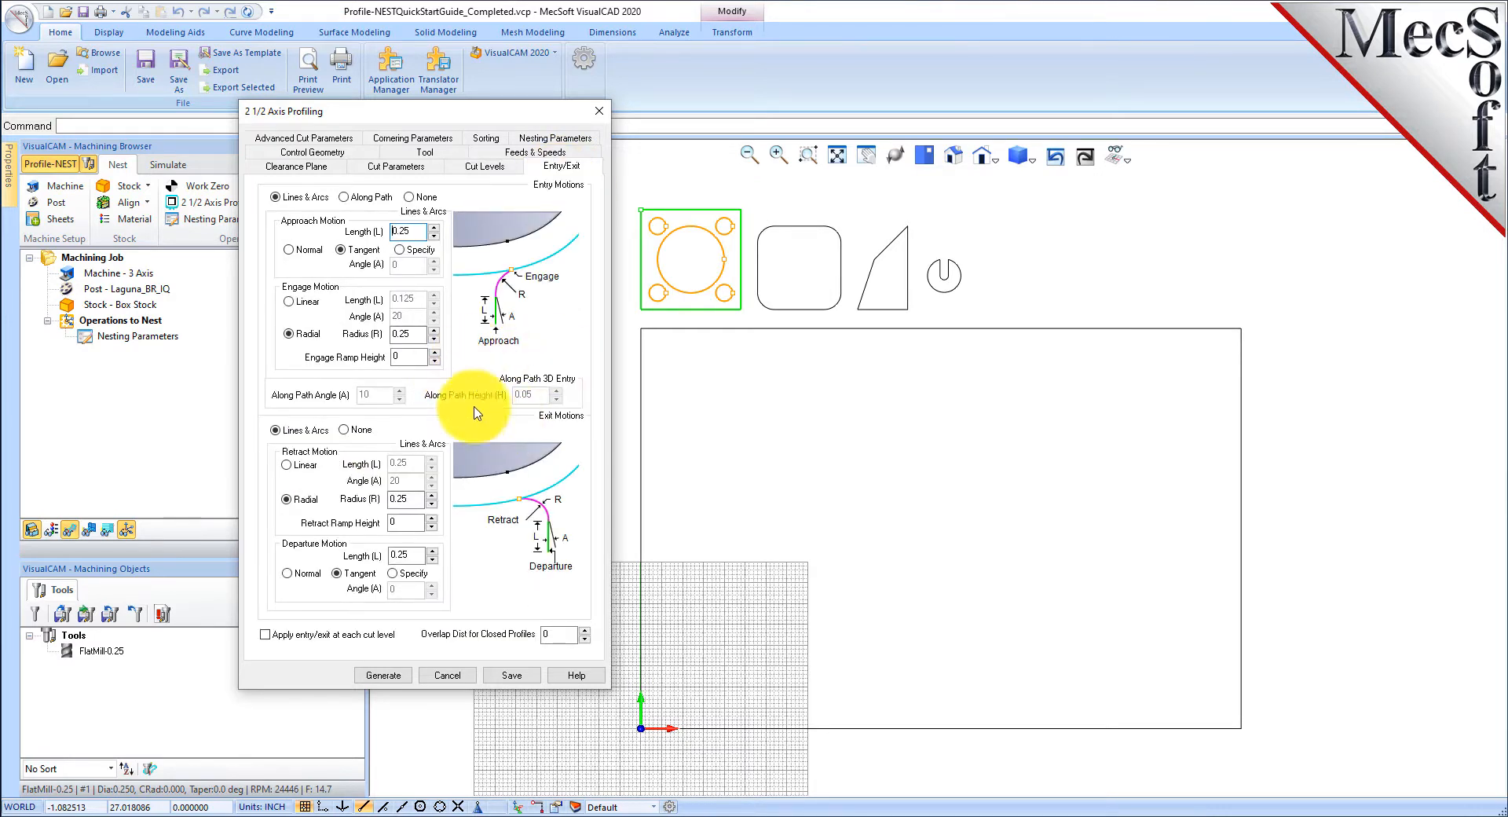
click(346, 199)
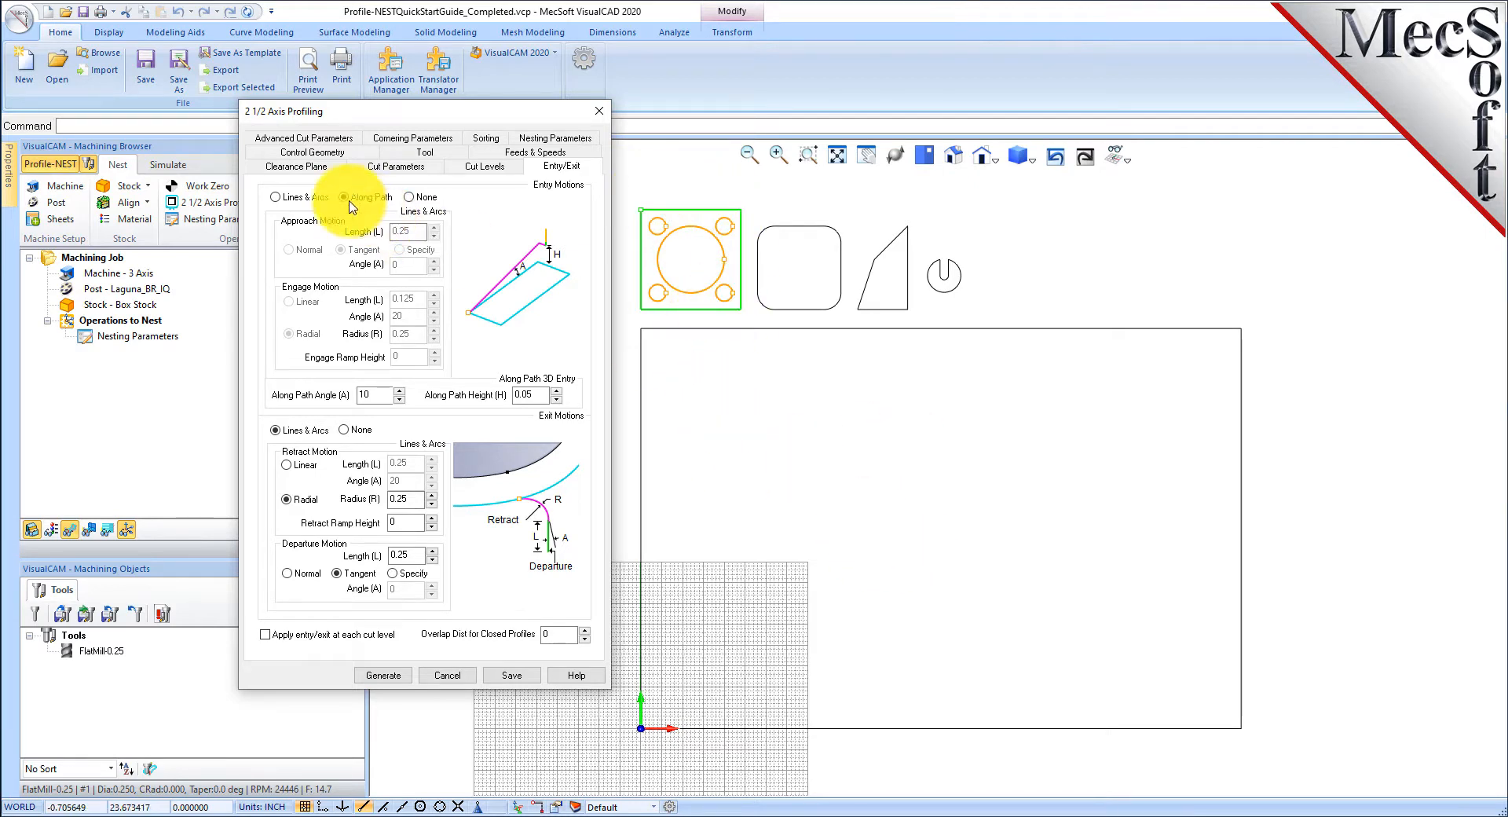
mouse_move(350, 206)
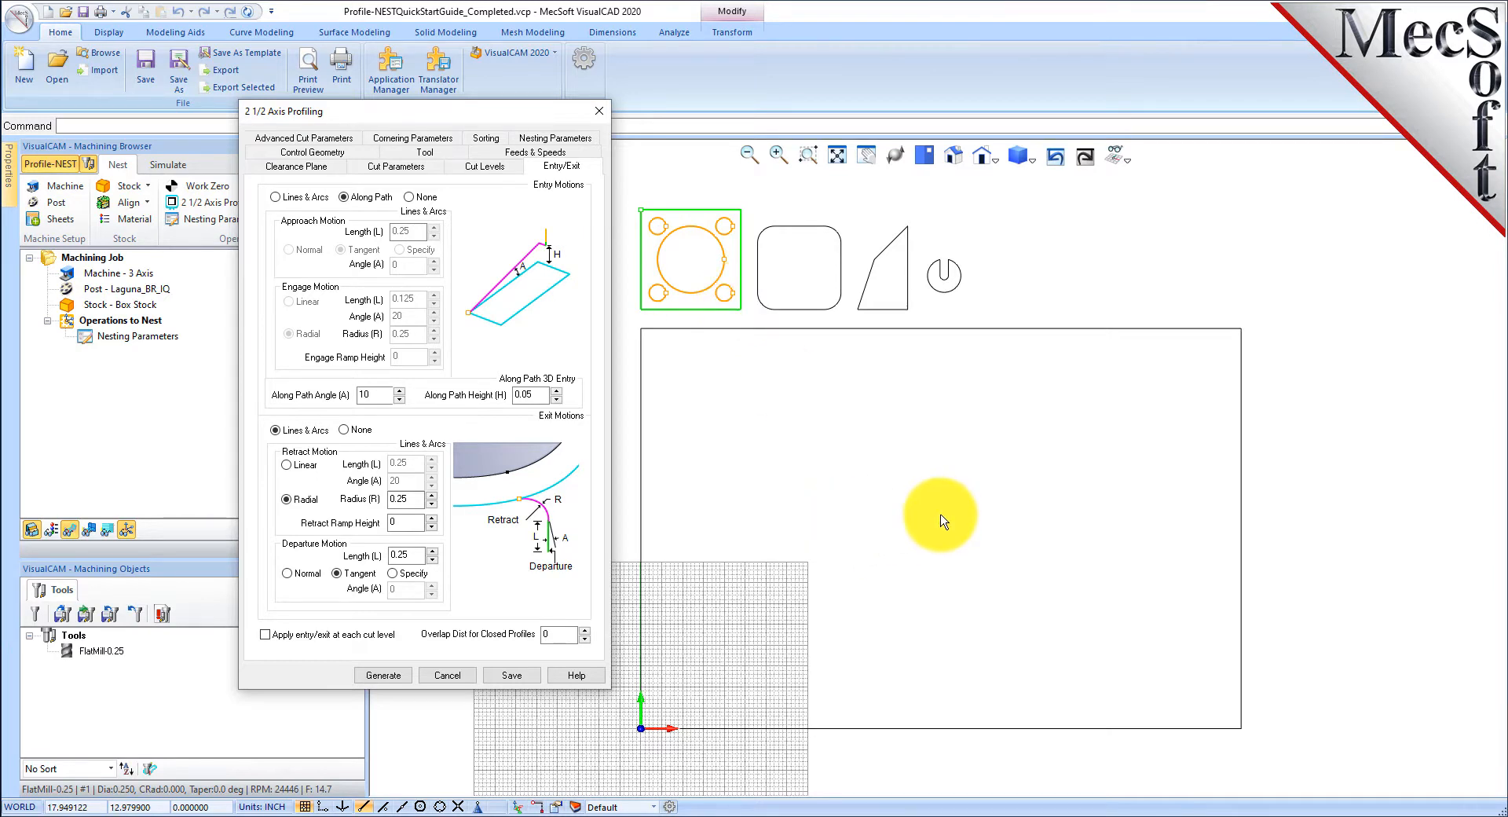
double_click(376, 397)
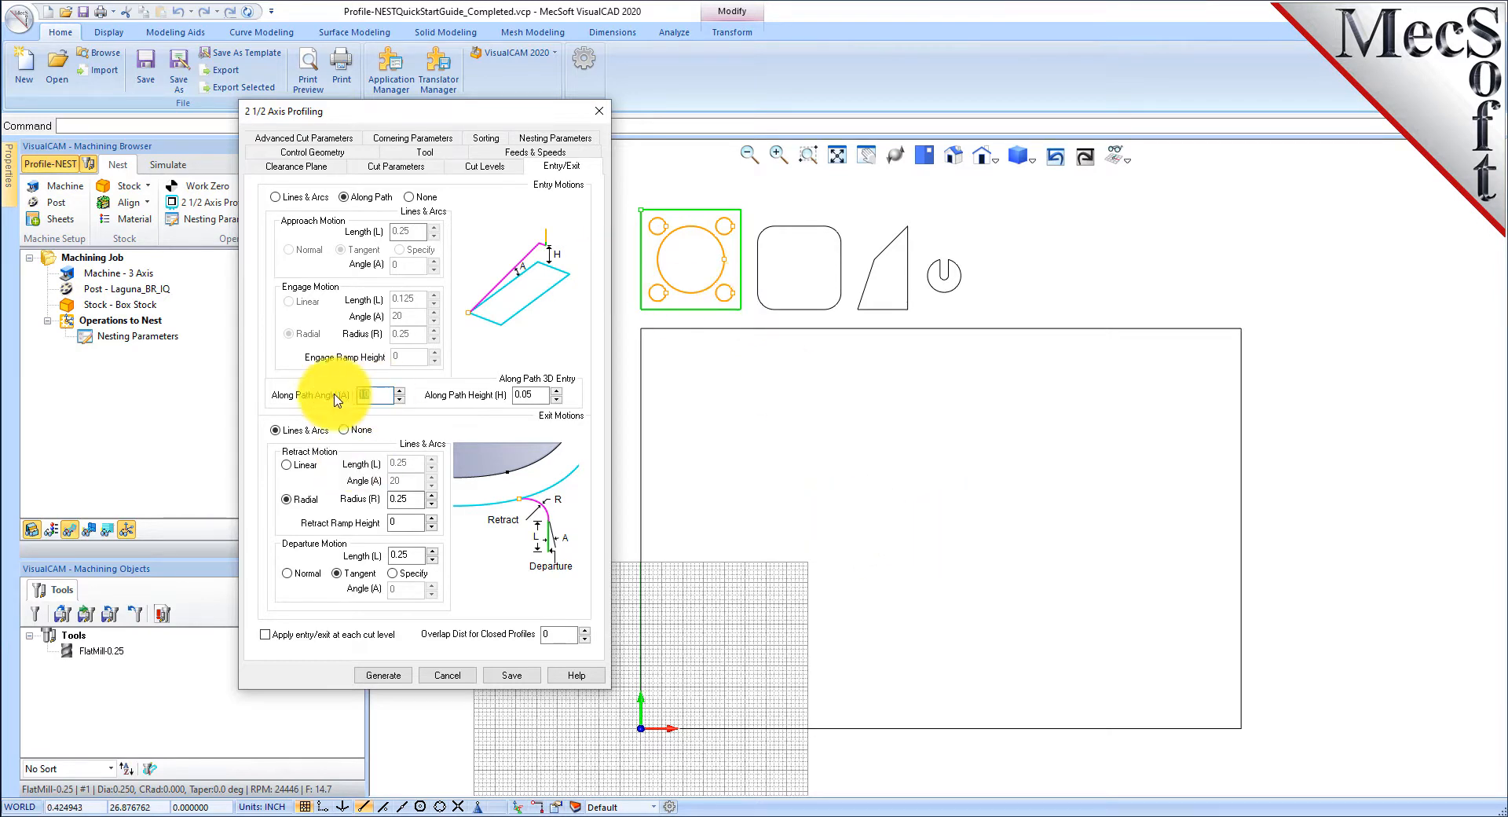
text(5)
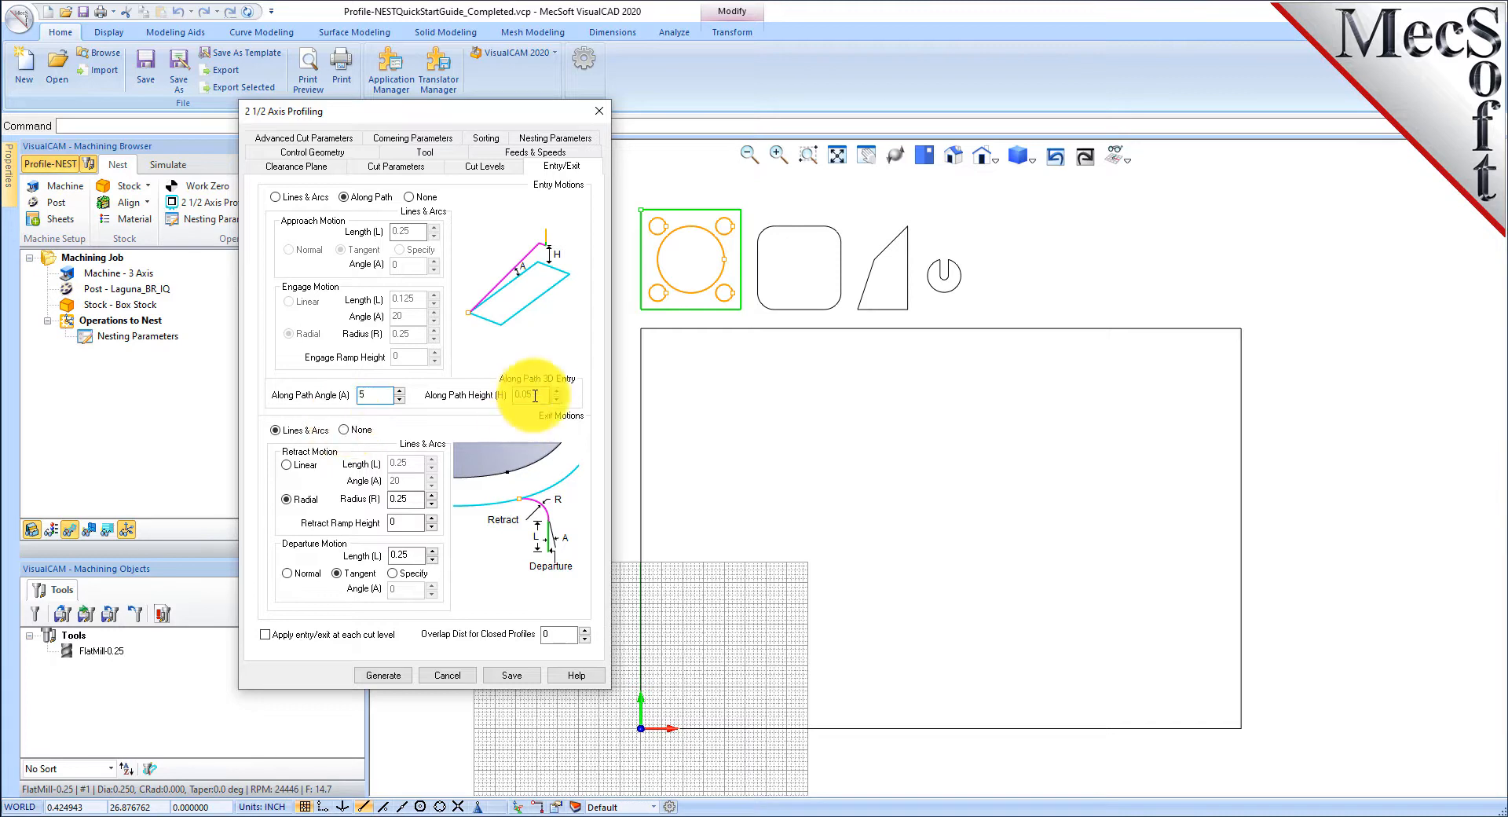
mouse_move(539, 396)
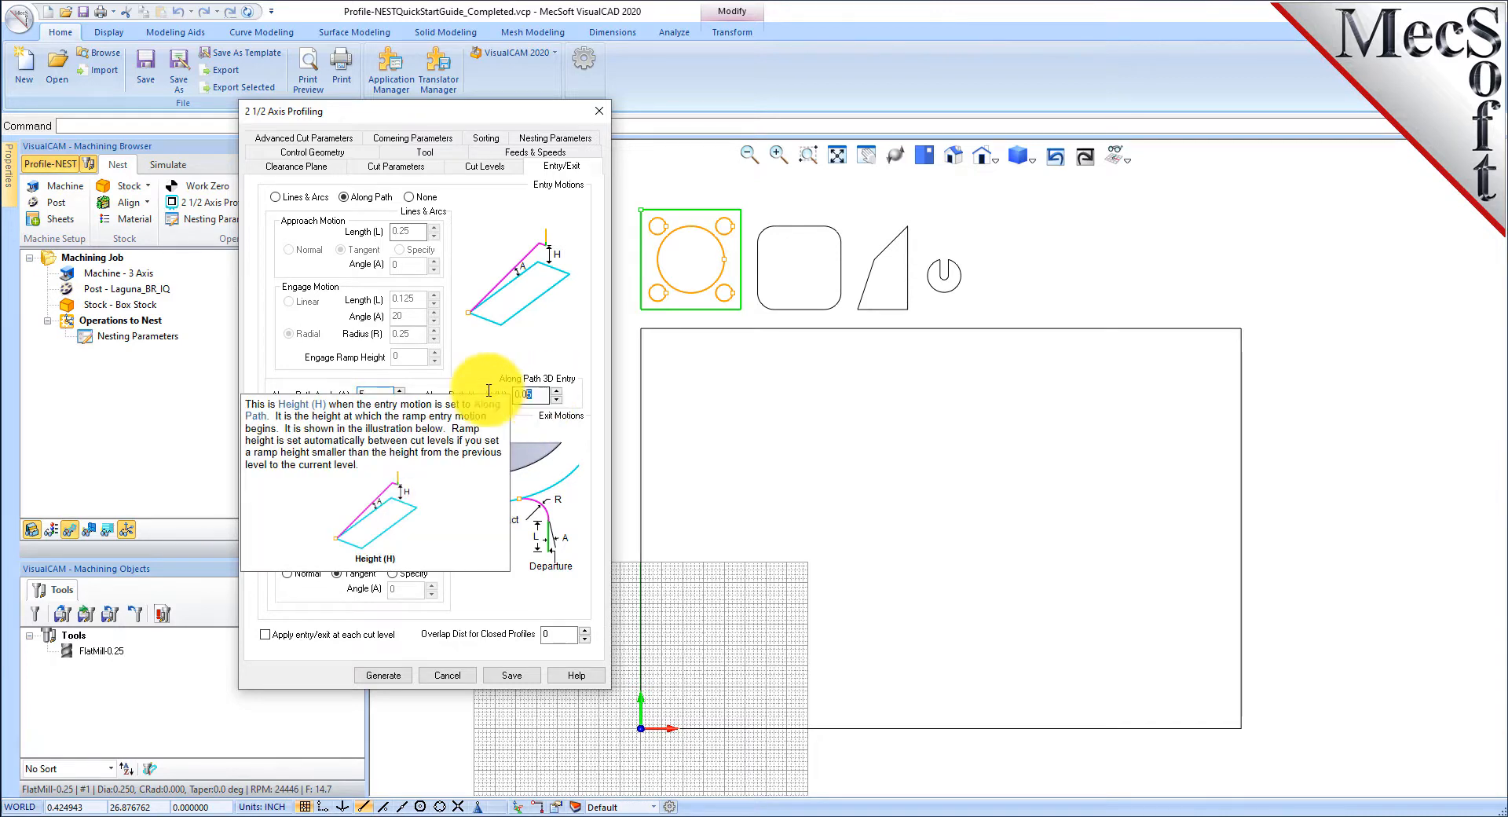
key(Tab)
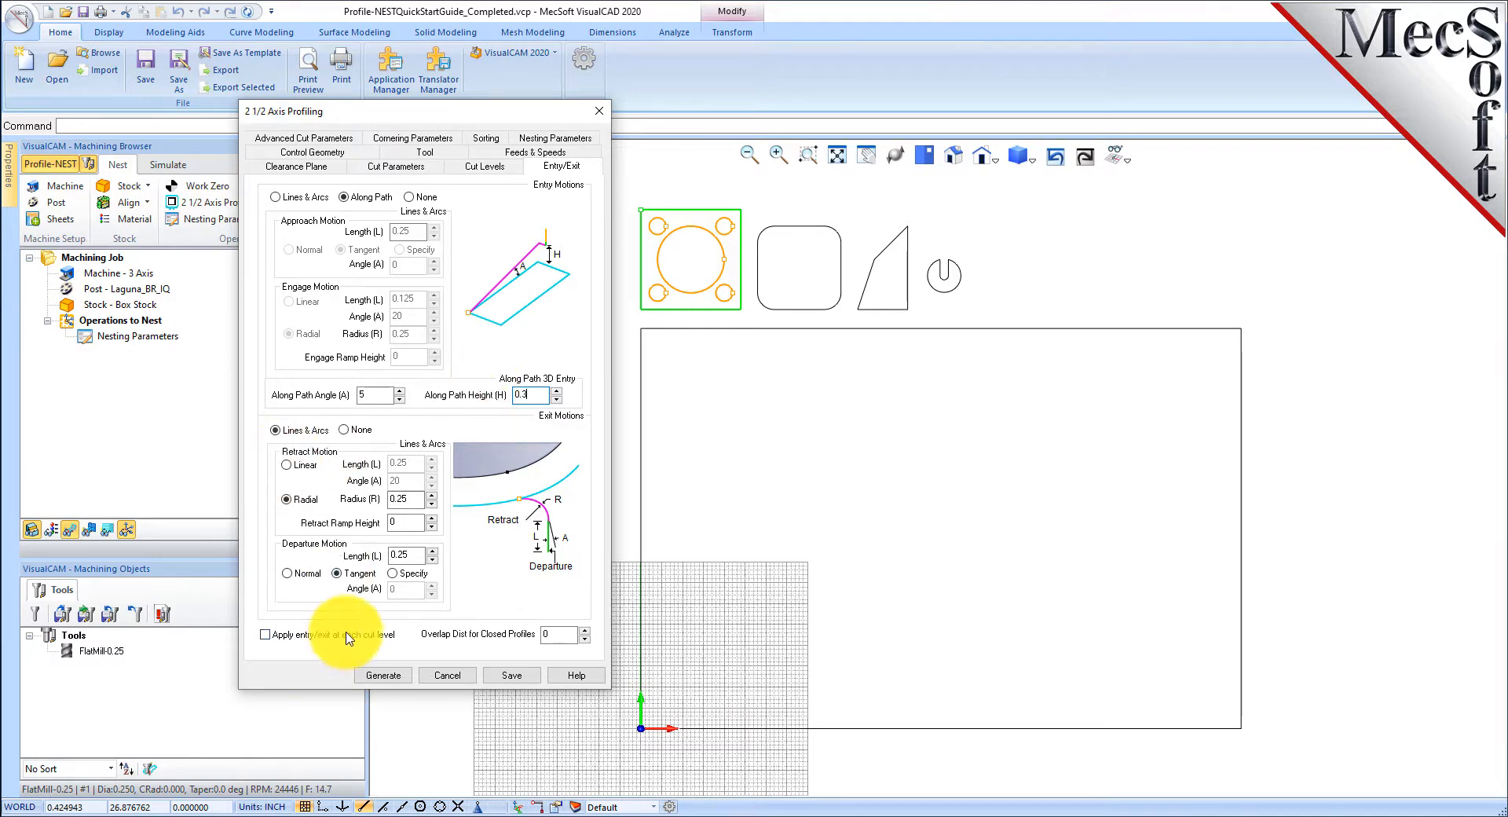
click(346, 430)
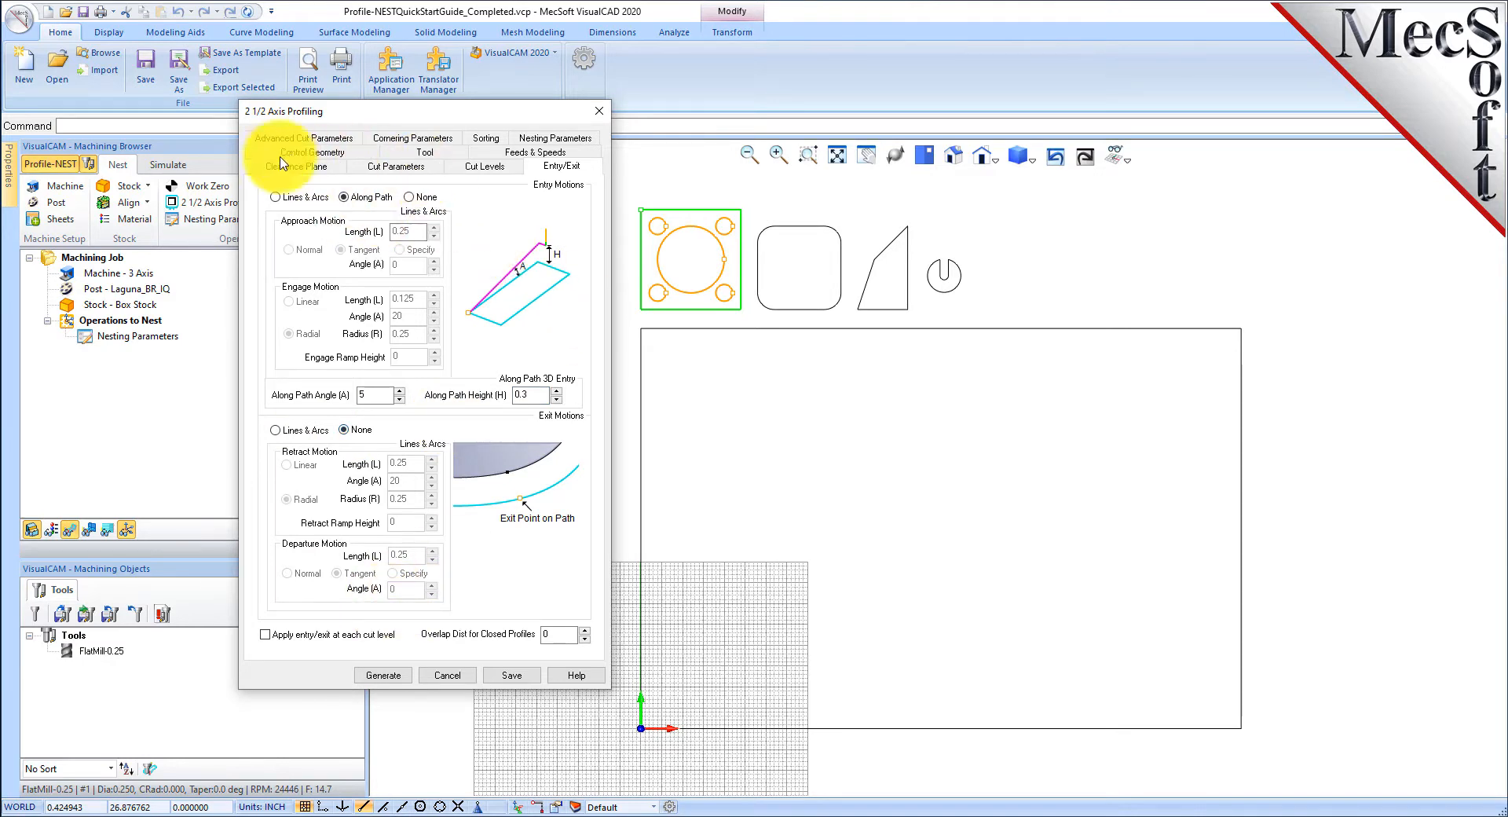
Set the arc fitting tolerance to 0.002 and check it against the global cut tolerance.
click(339, 139)
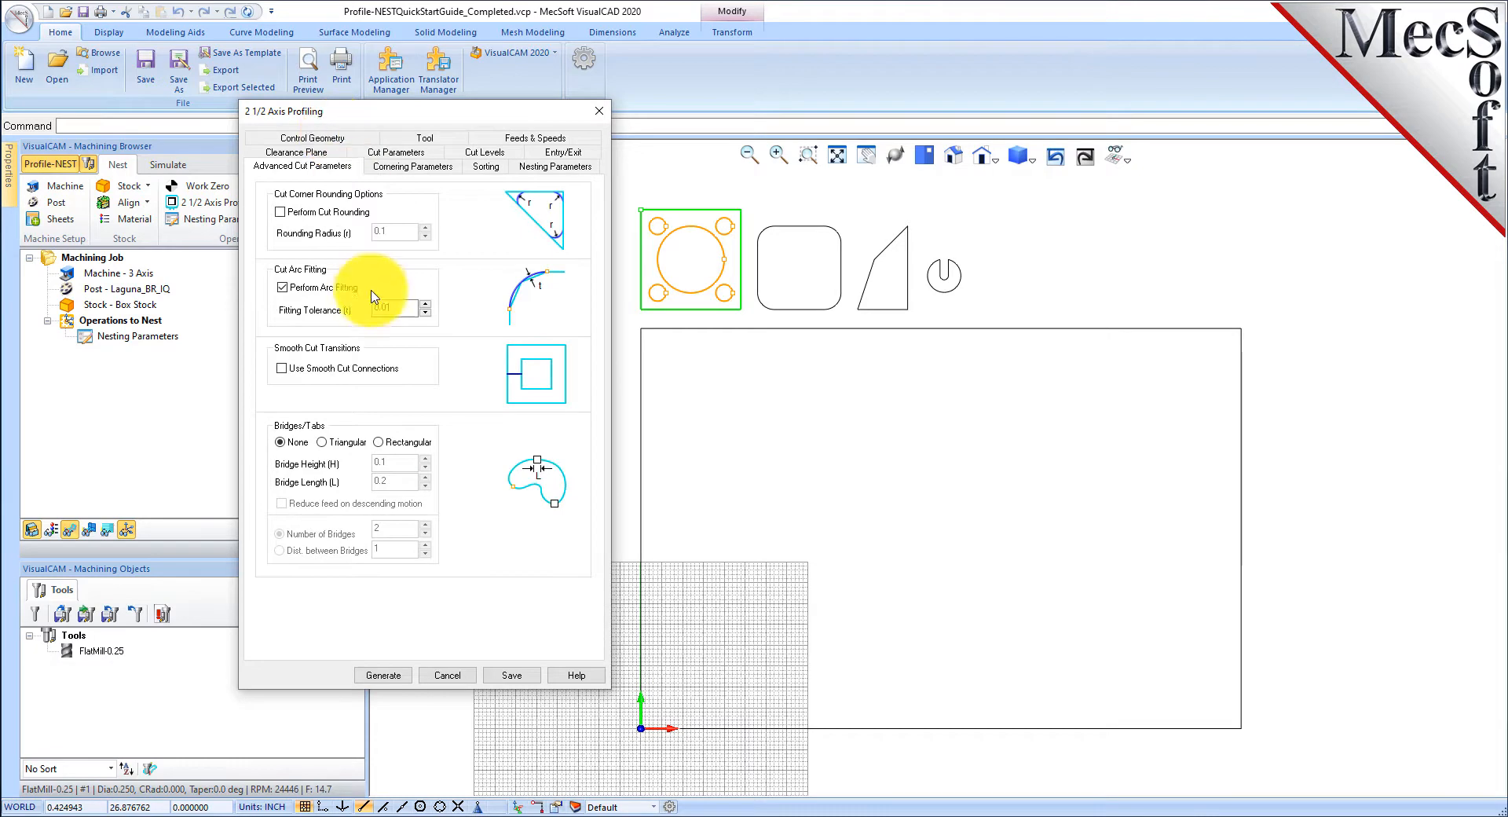
double_click(409, 309)
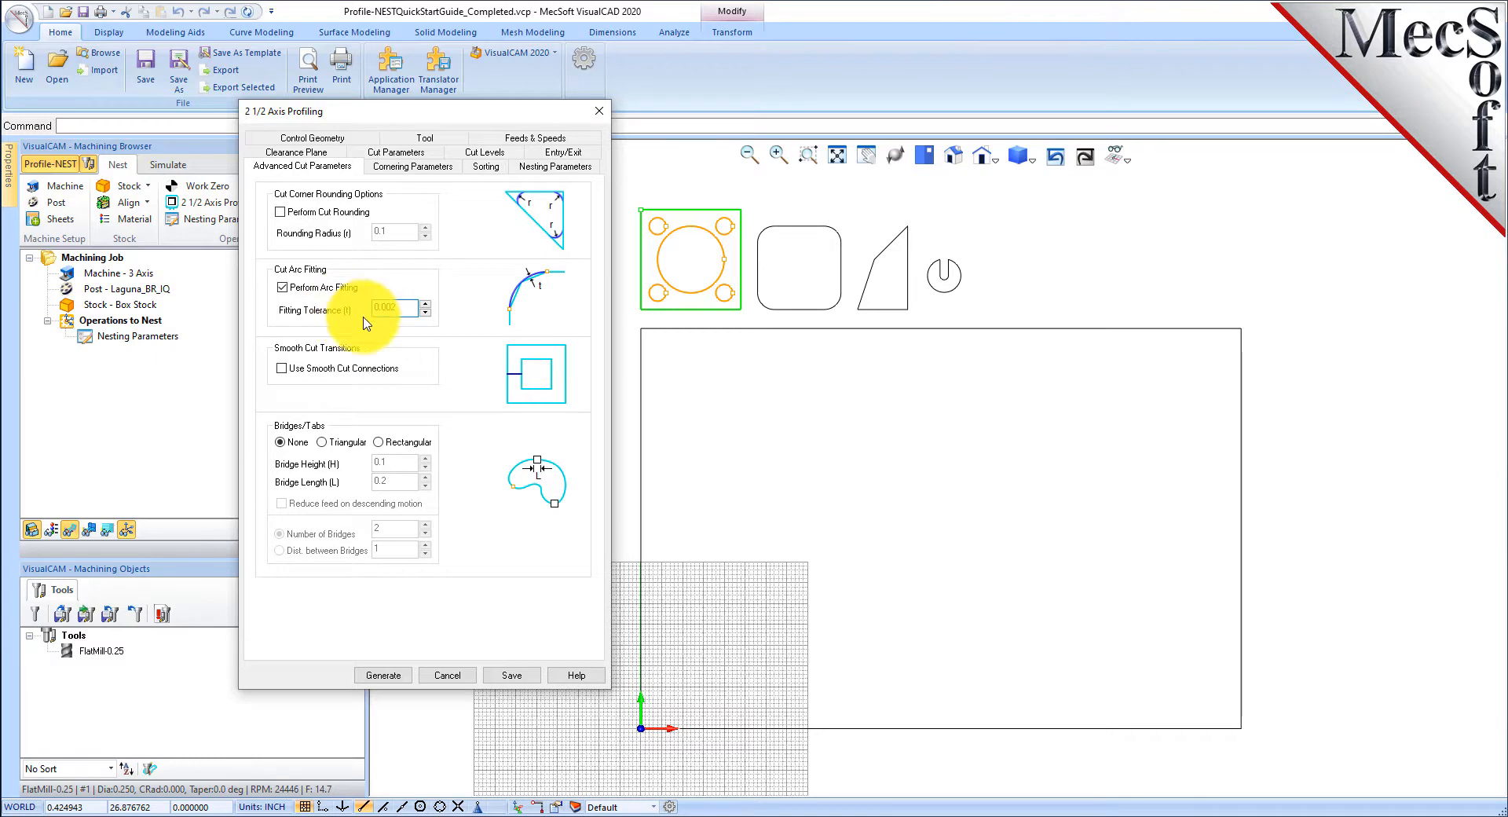
double_click(402, 307)
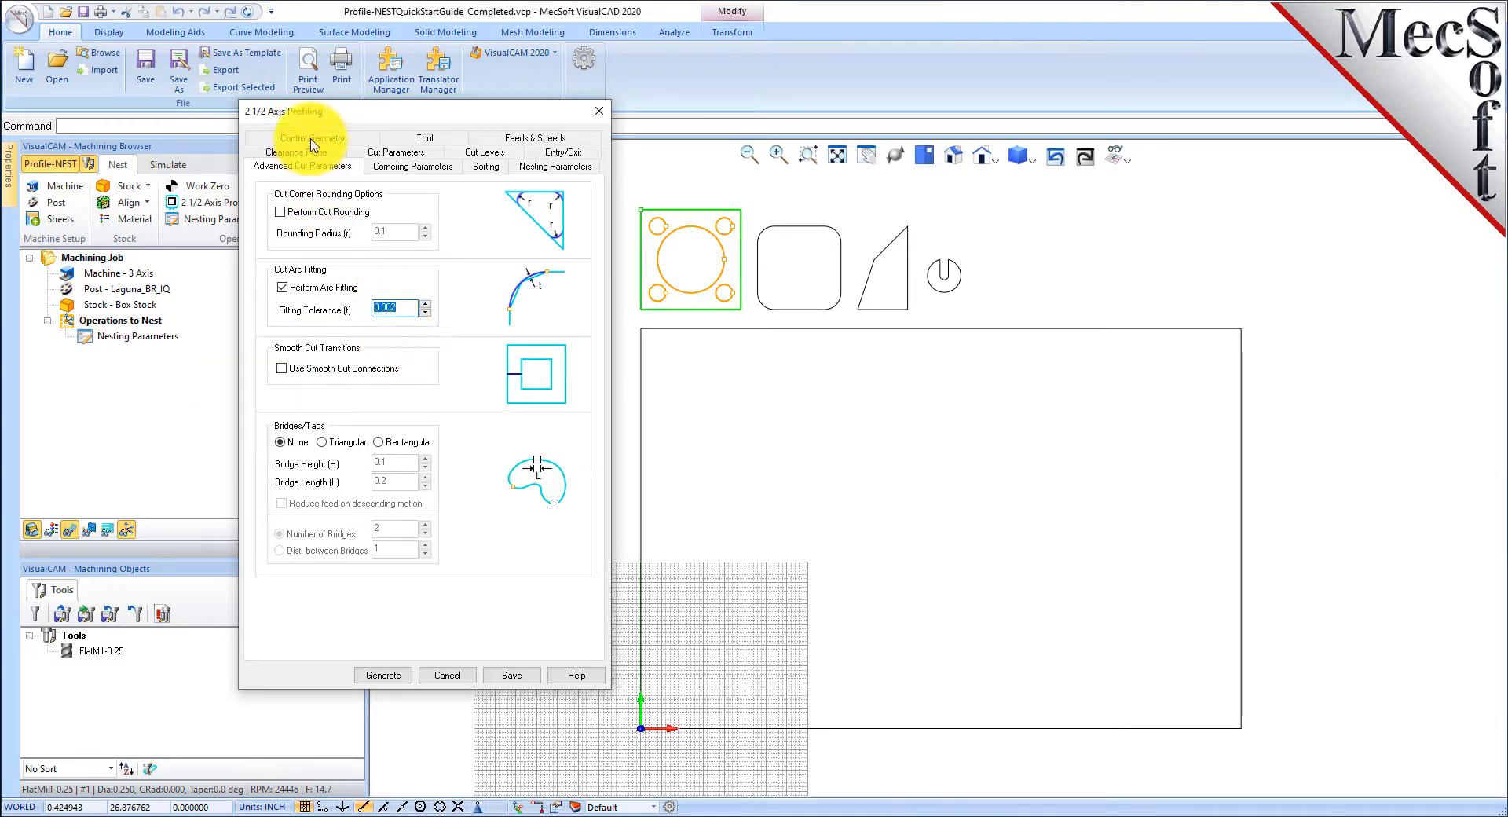
click(393, 152)
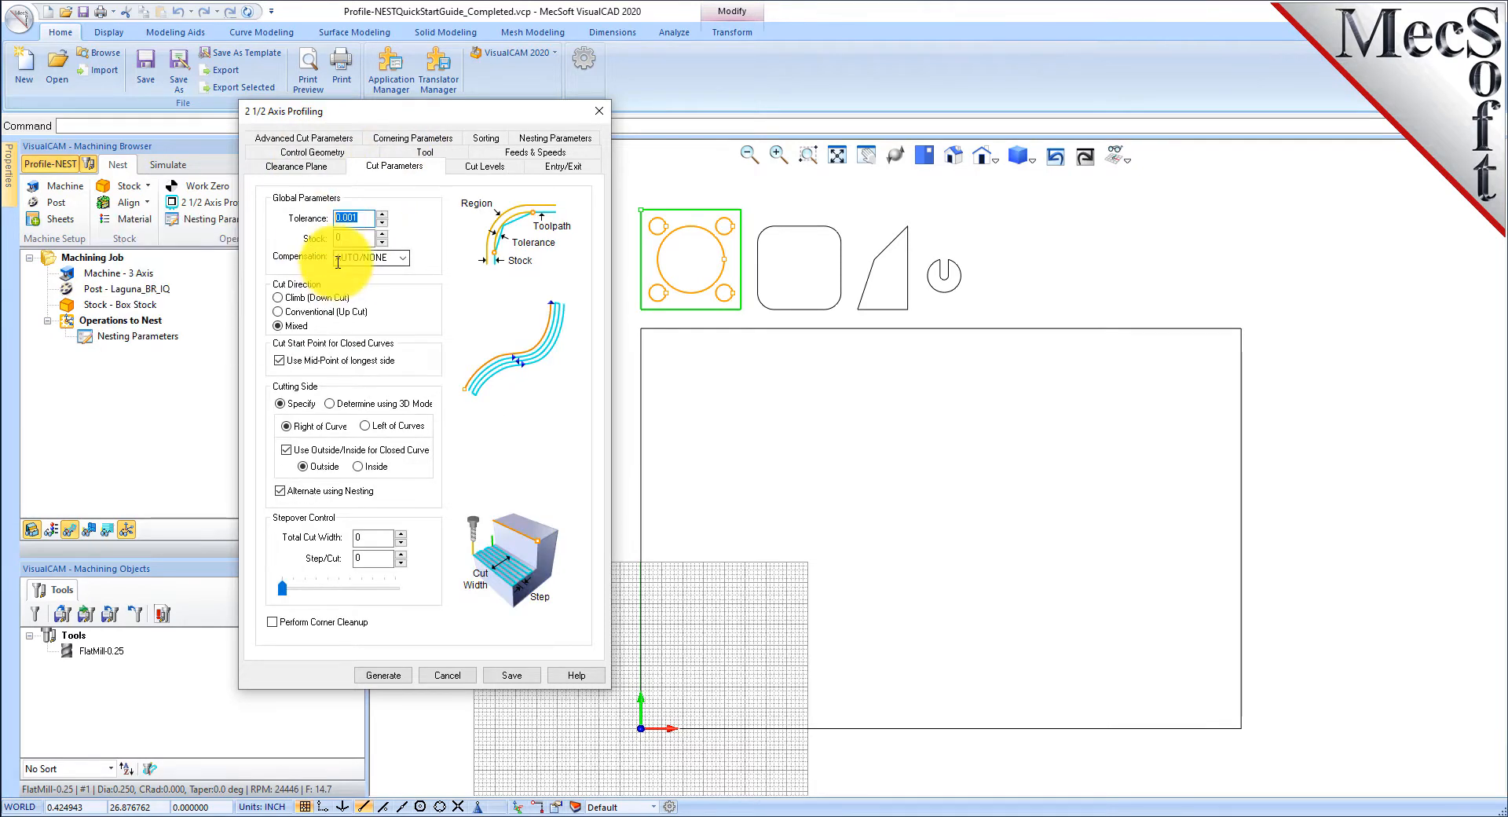
click(301, 137)
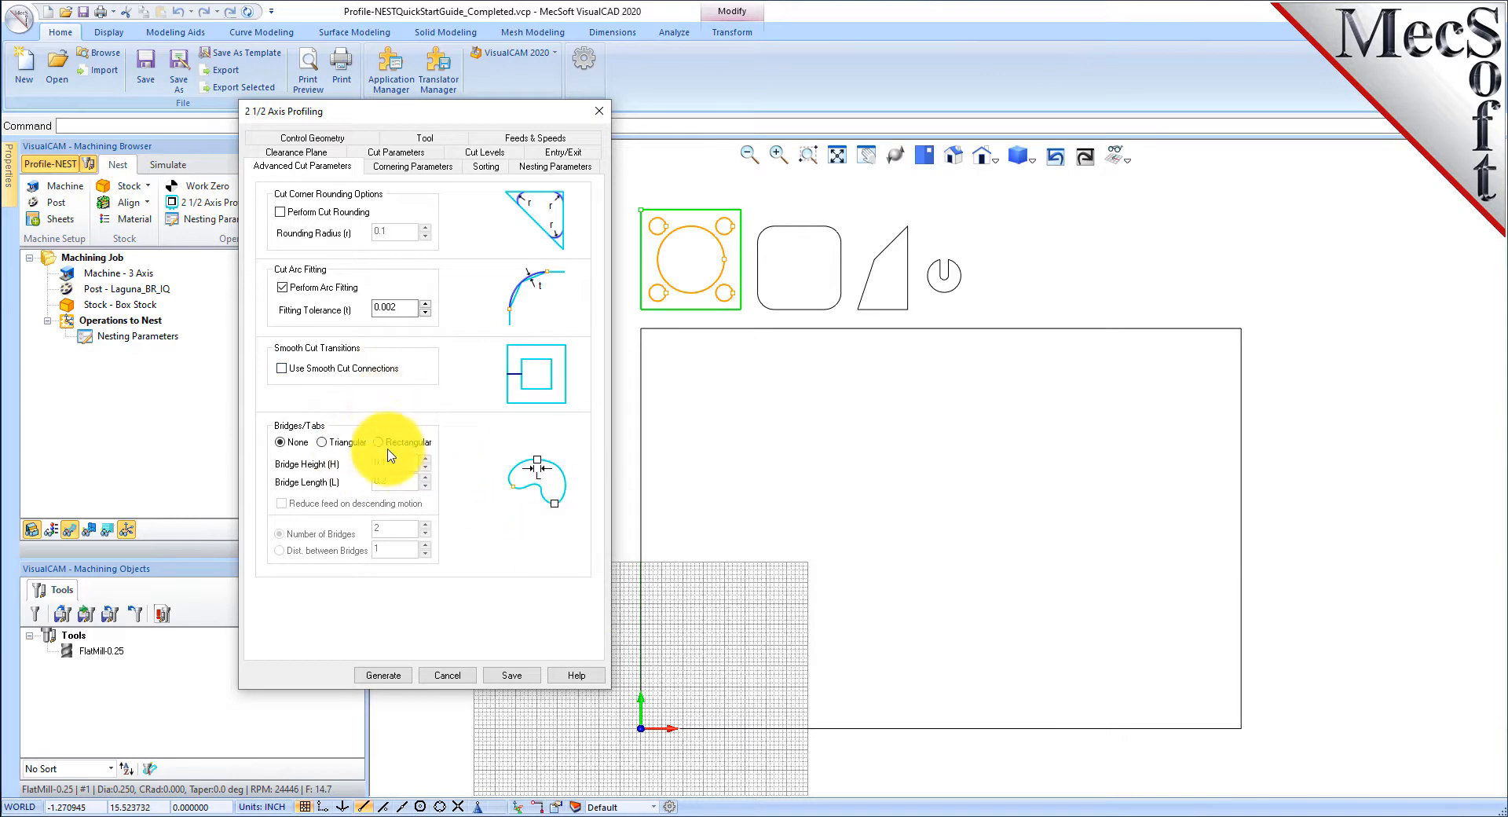
Add rectangular bridges to the profile cuts with a height of 0.125 and a length of 0.2.
click(380, 443)
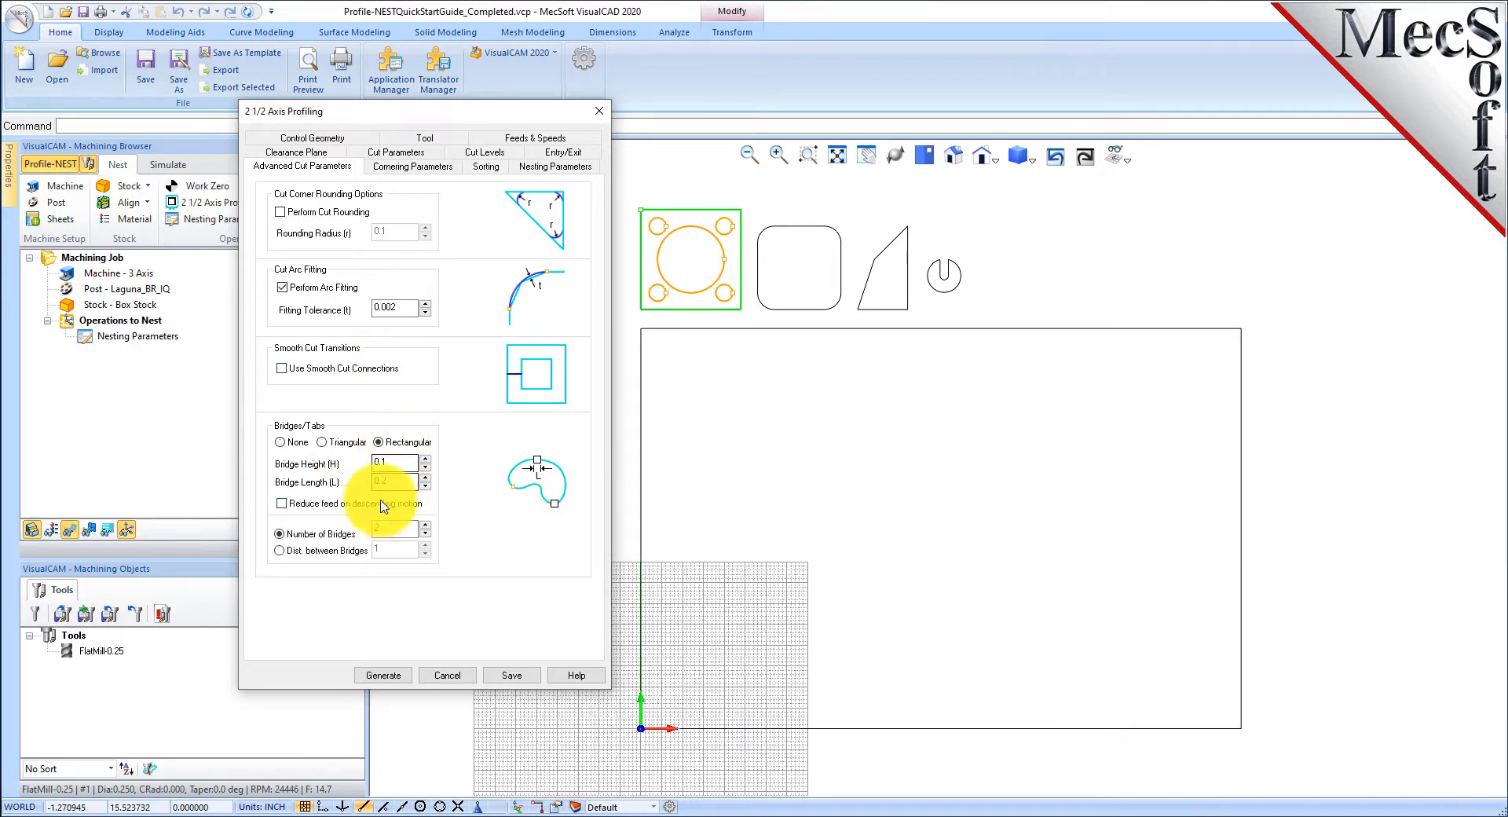
drag(388, 463, 341, 461)
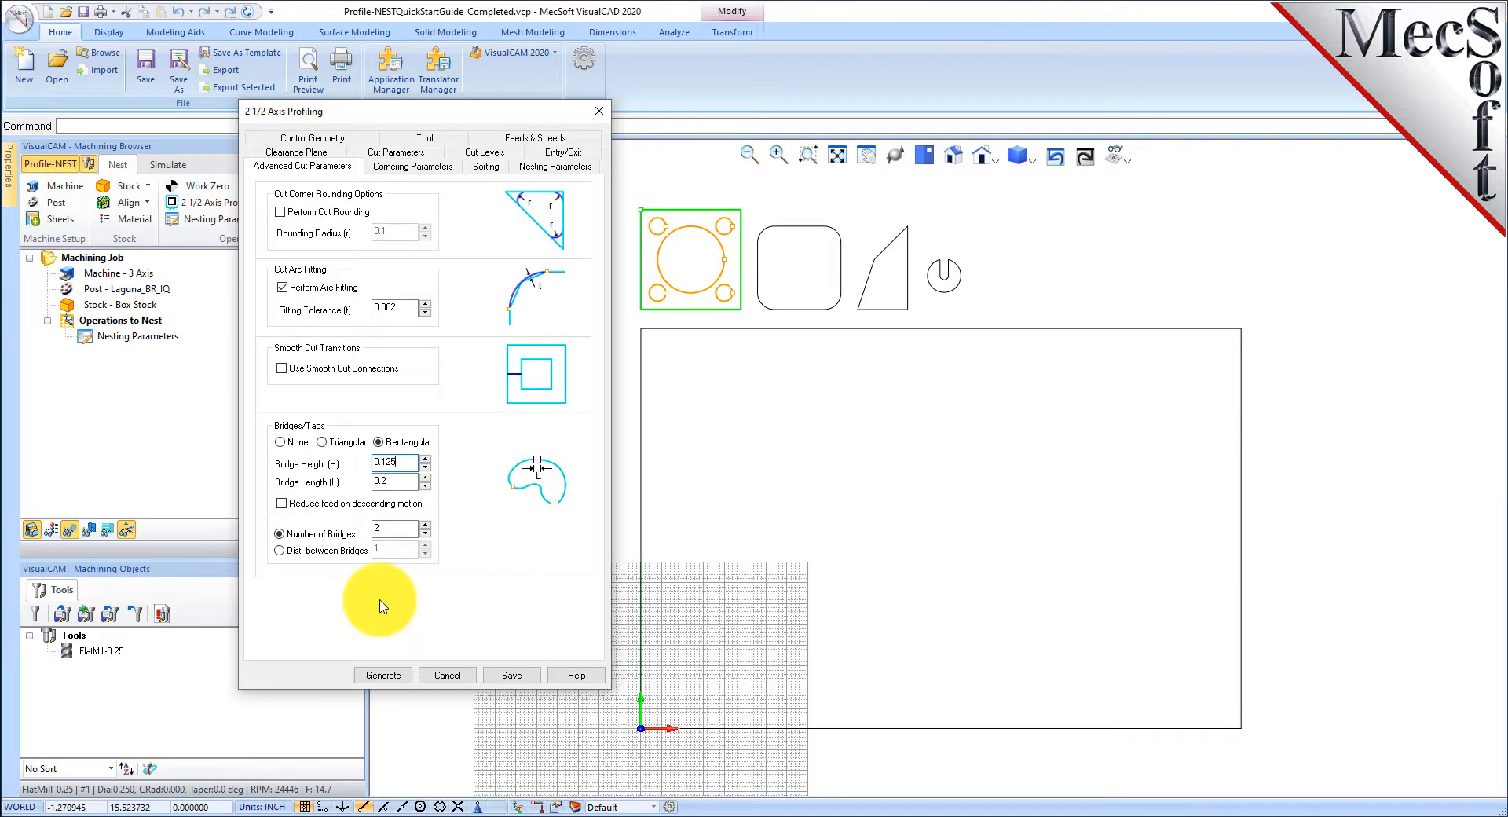
double_click(397, 480)
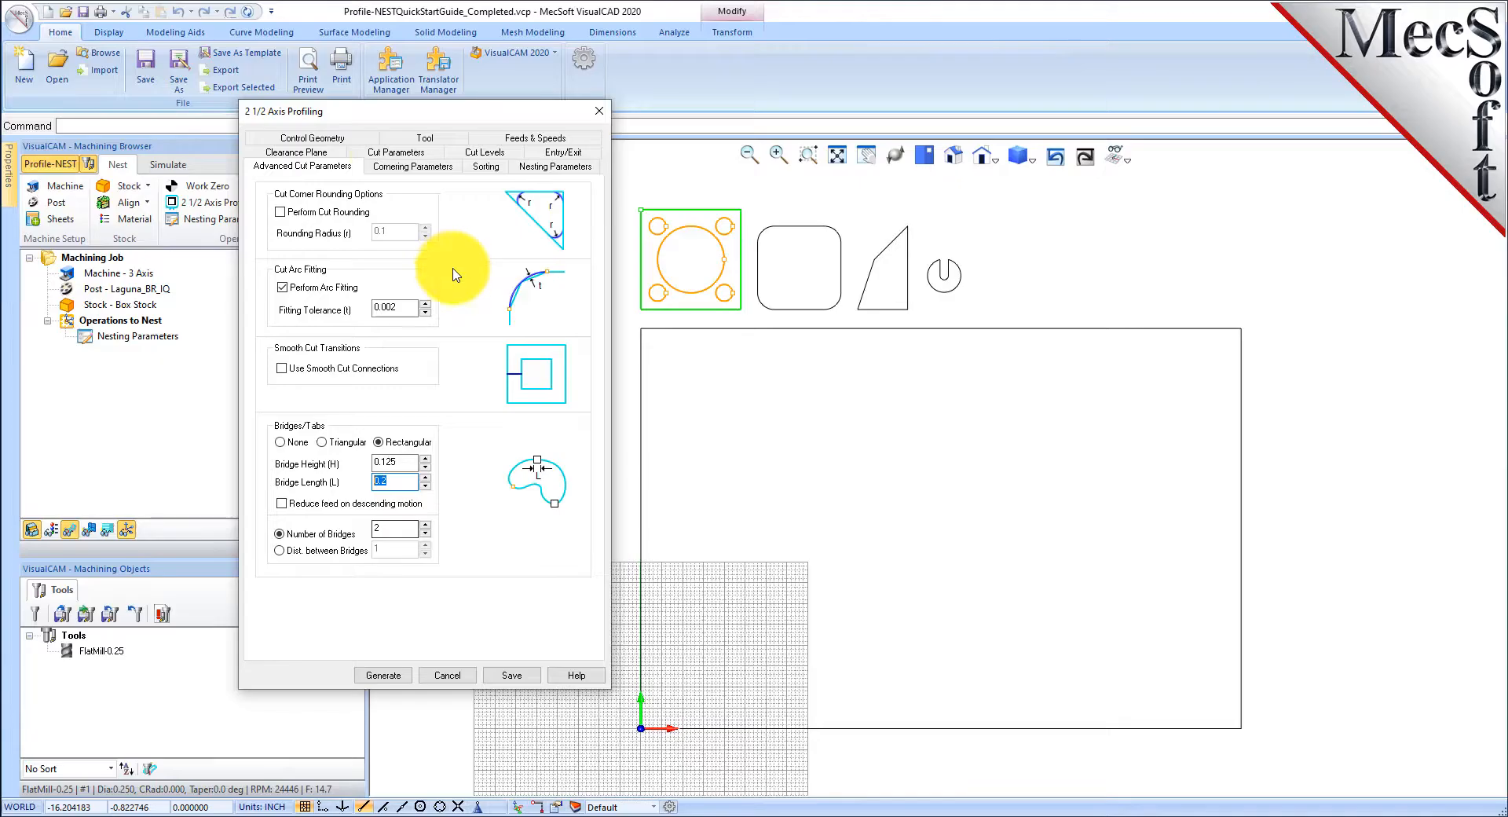
Set the external corner type to Sharp and review the operation's sorting options.
click(416, 166)
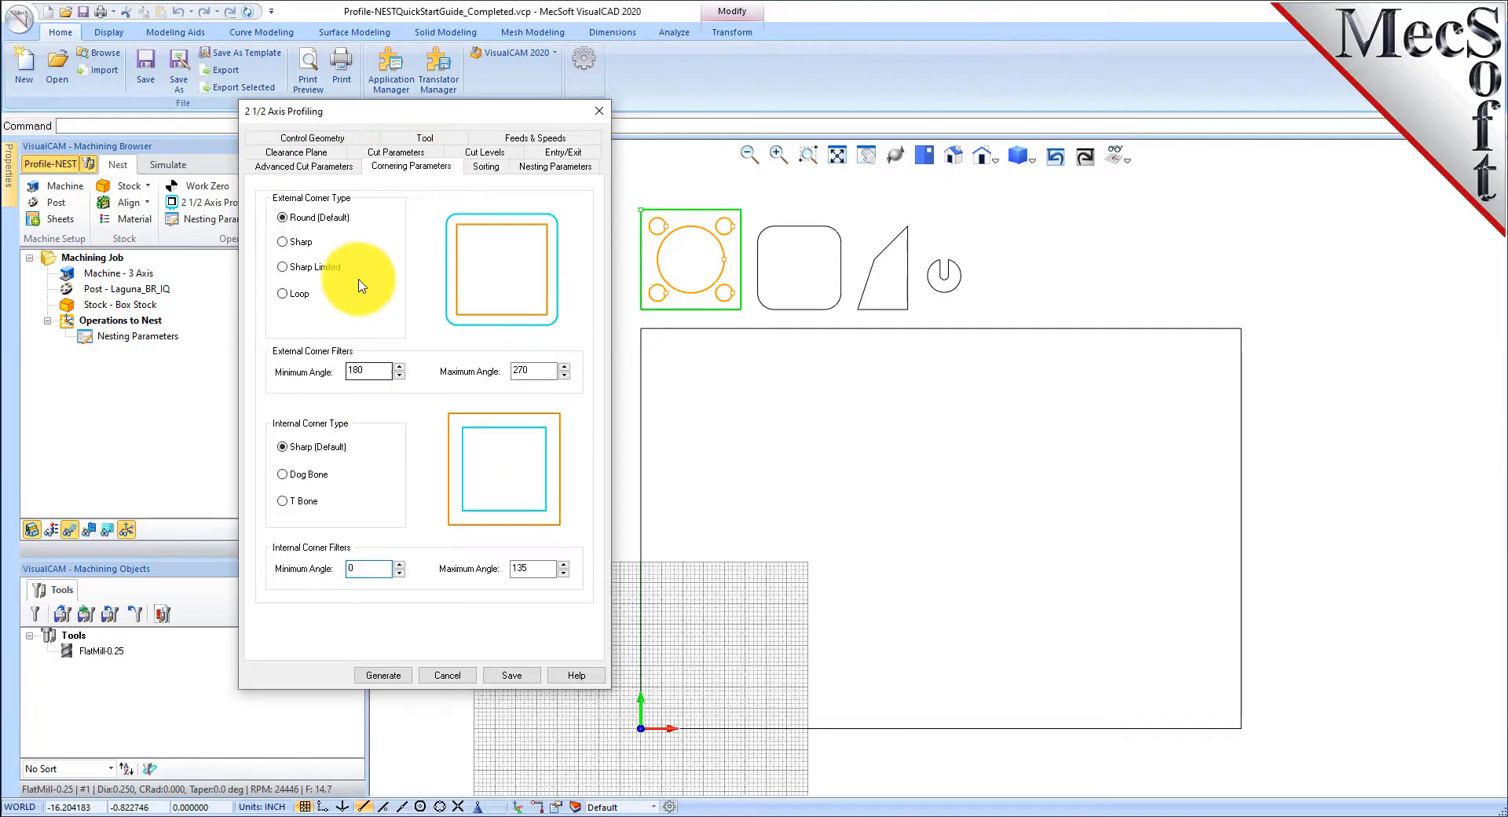
click(289, 246)
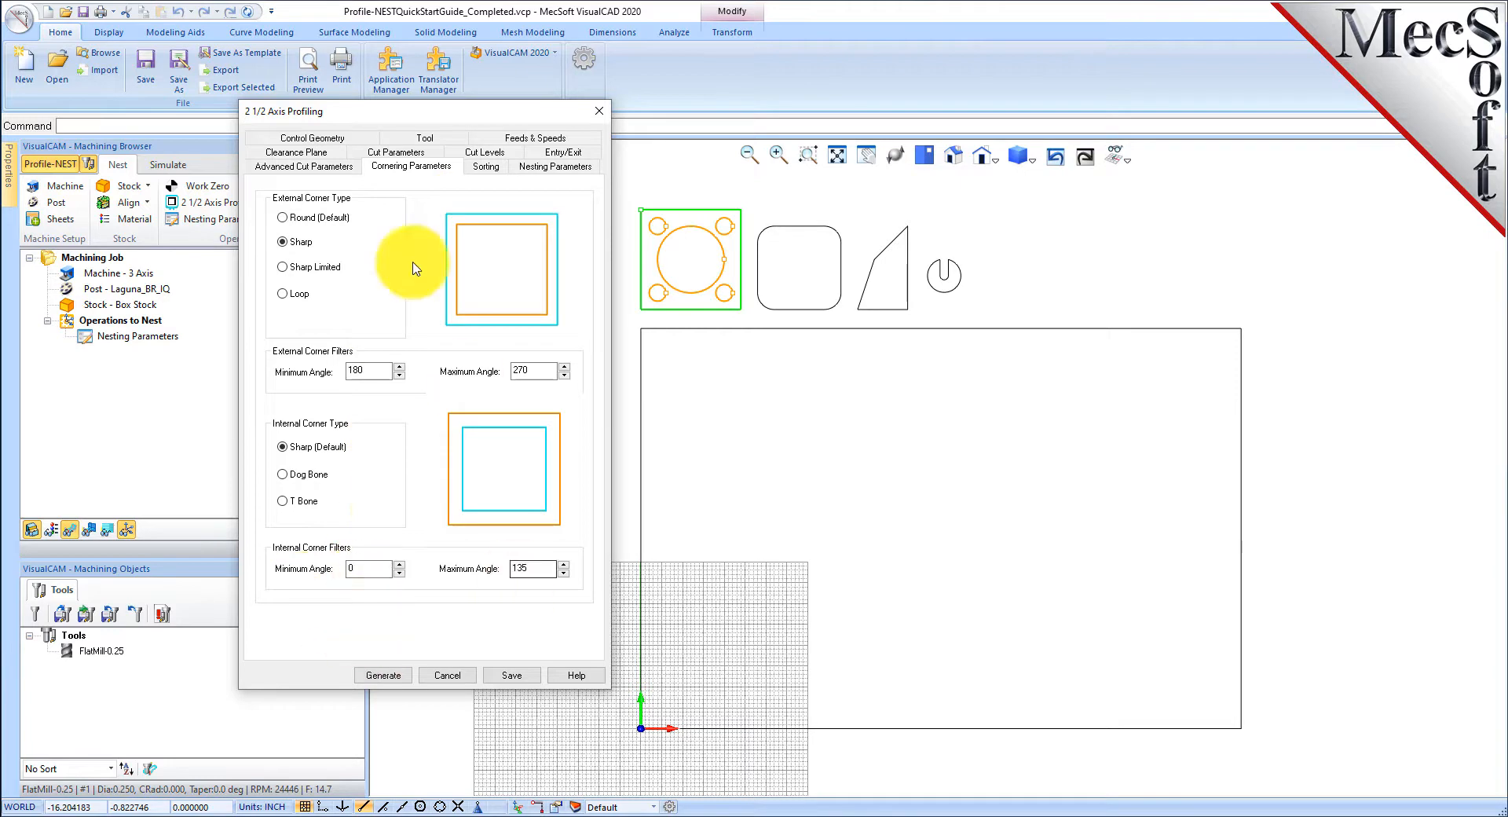
click(484, 154)
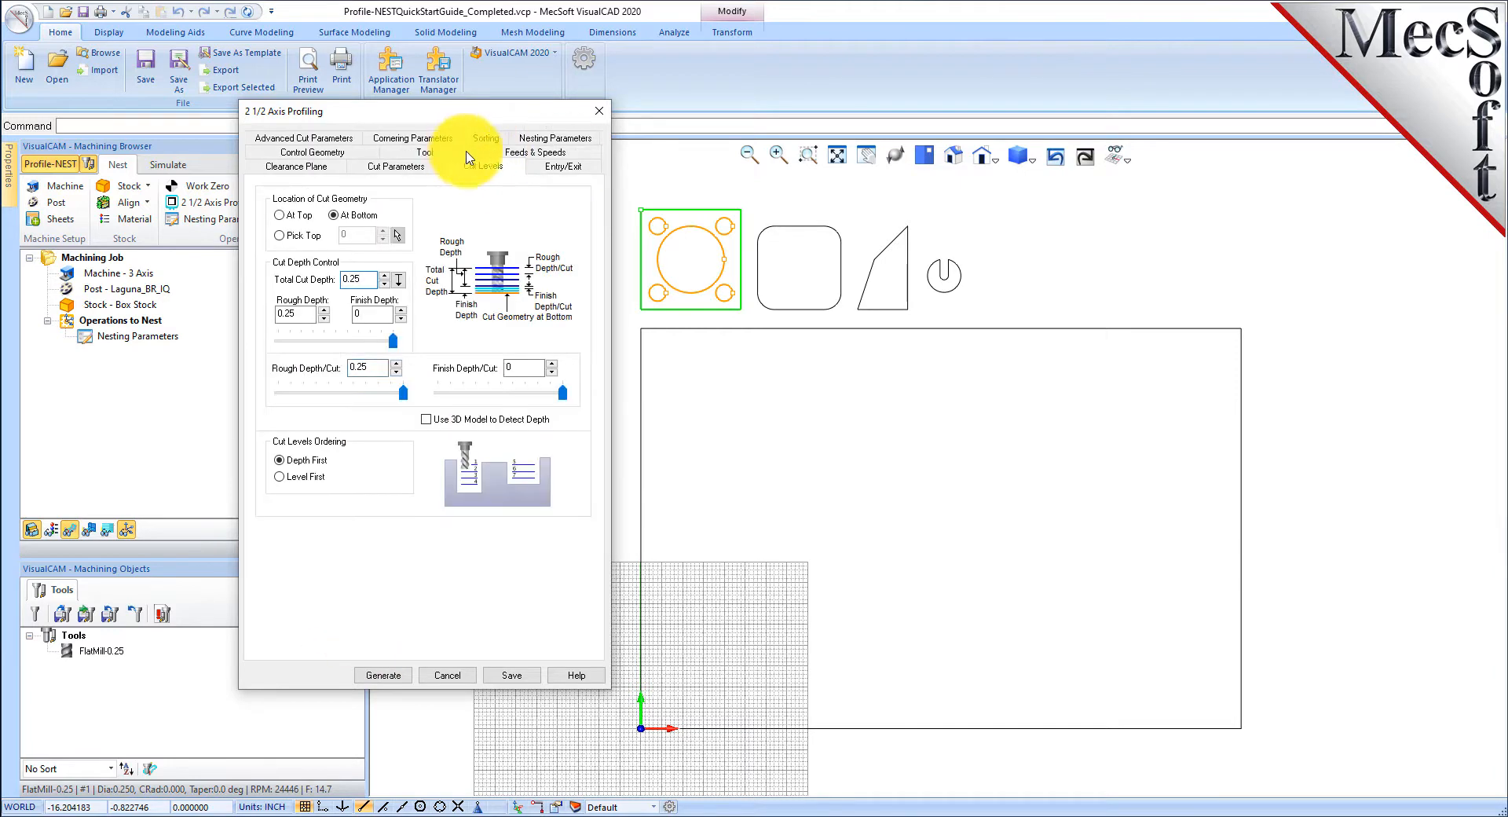
click(485, 139)
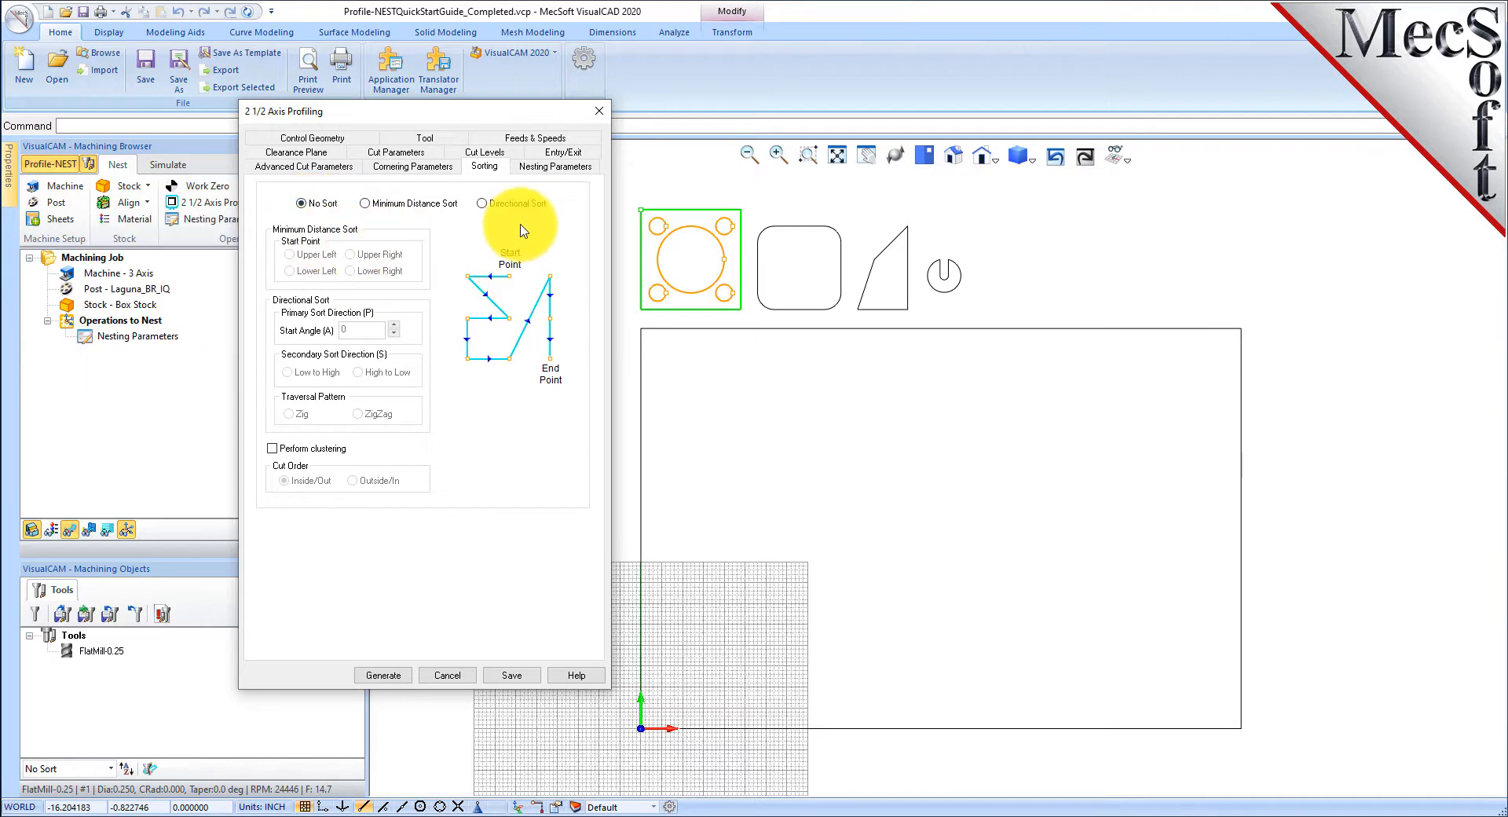
Set the part's nesting count to 25 and generate the profiling toolpath.
click(554, 166)
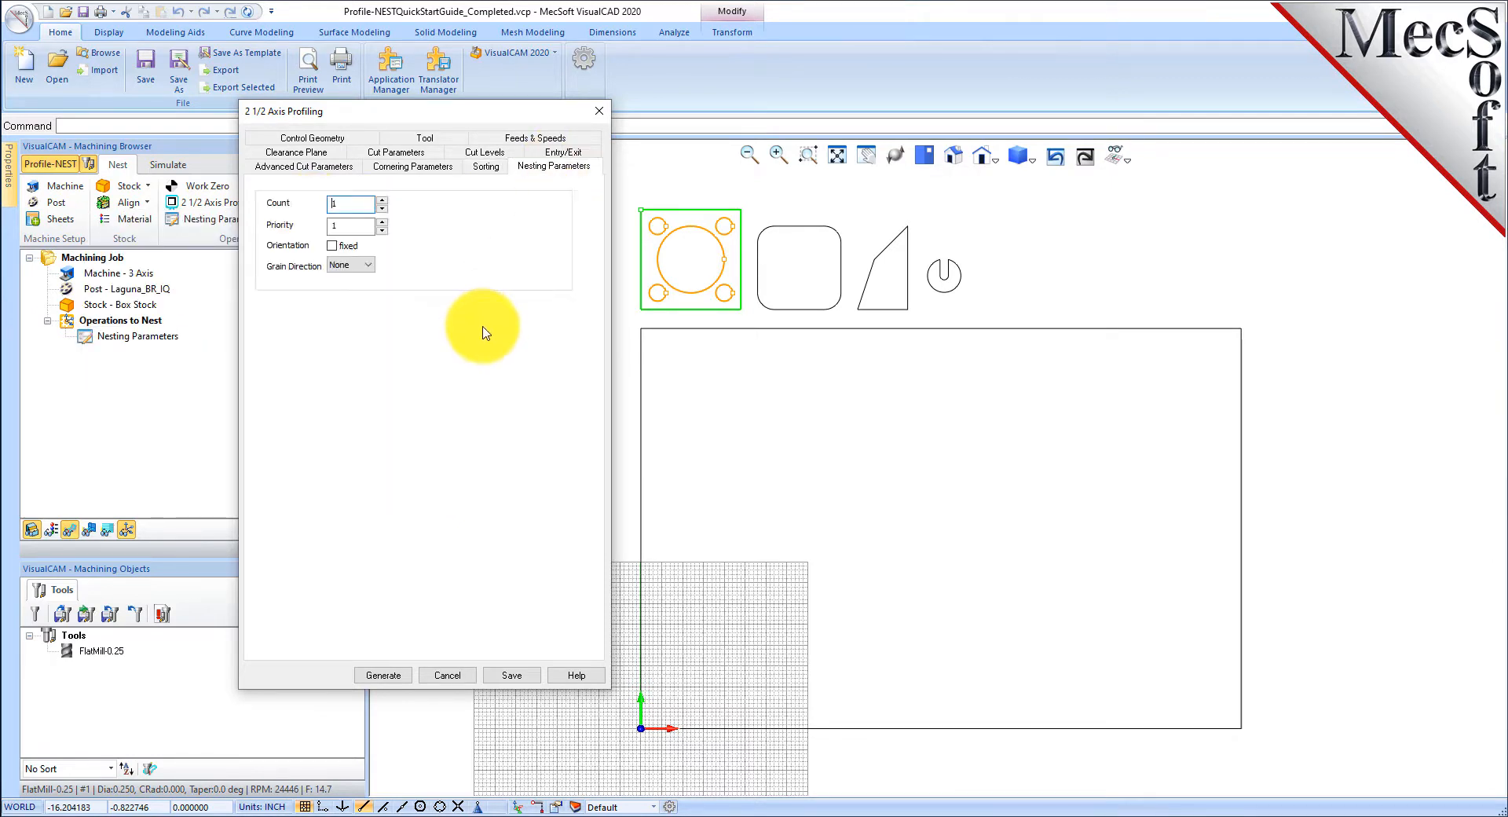
double_click(357, 204)
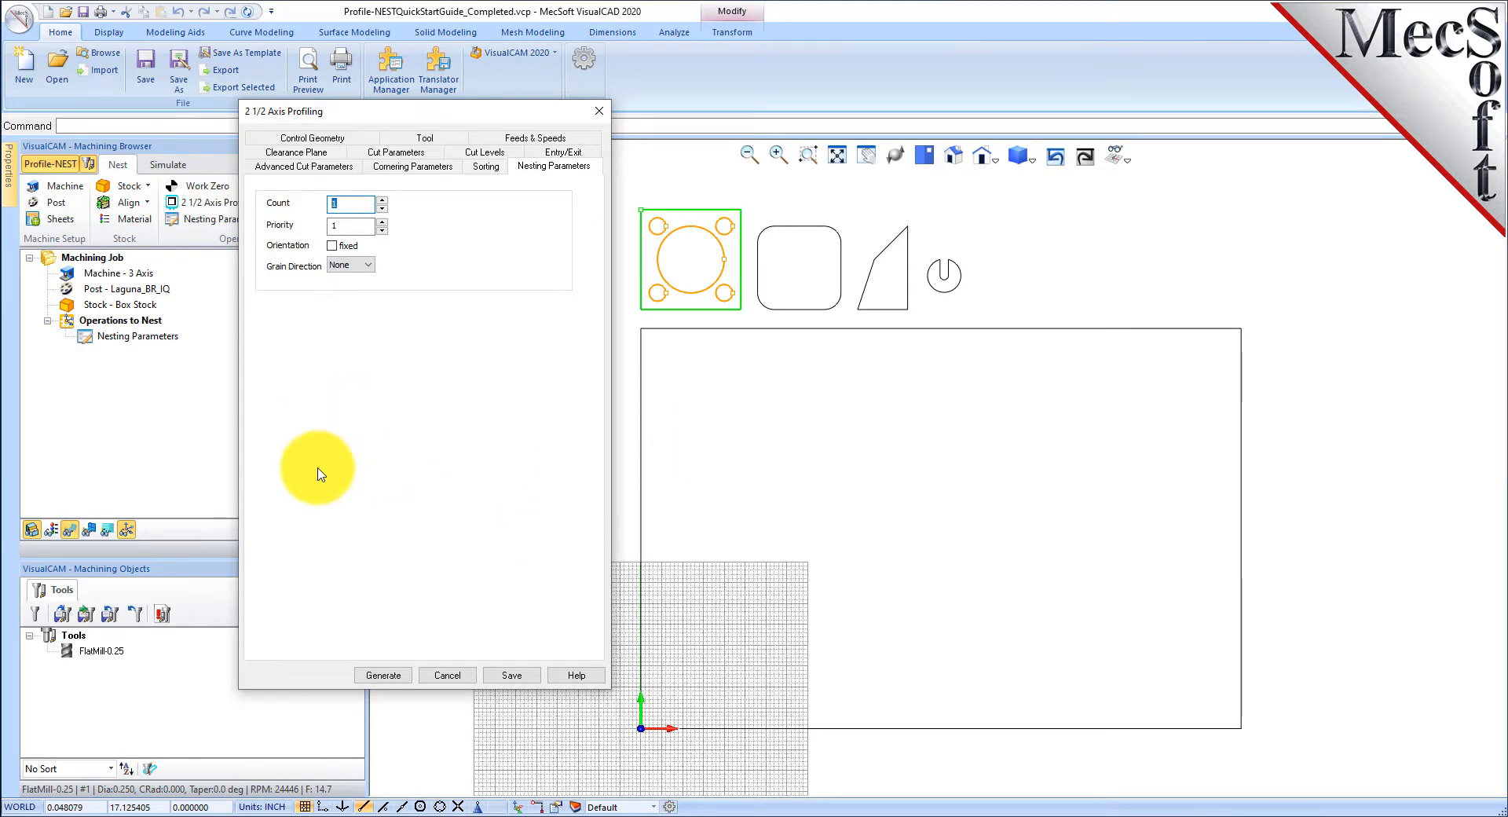
mouse_move(348, 205)
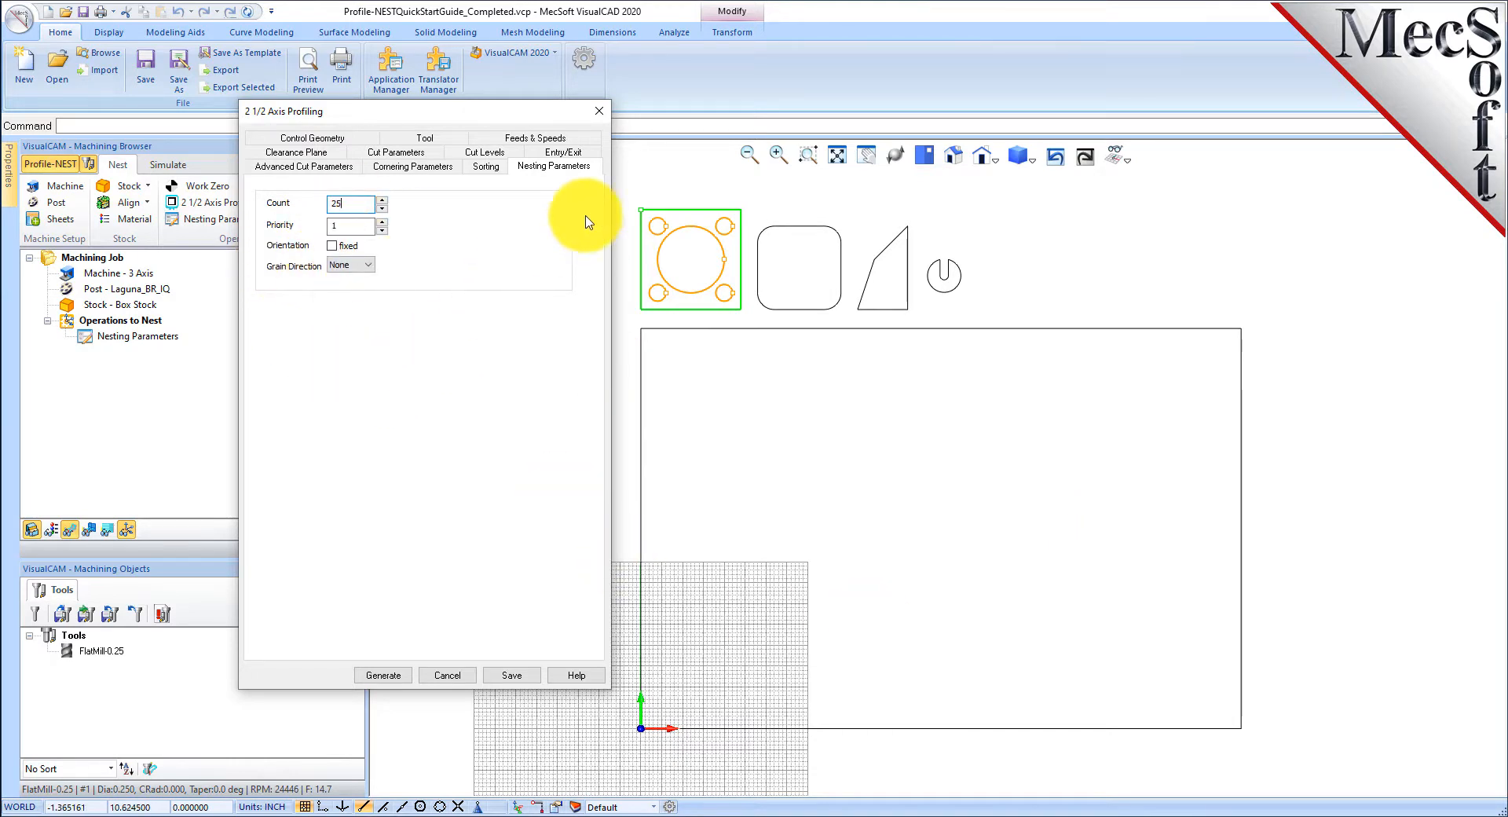
click(383, 676)
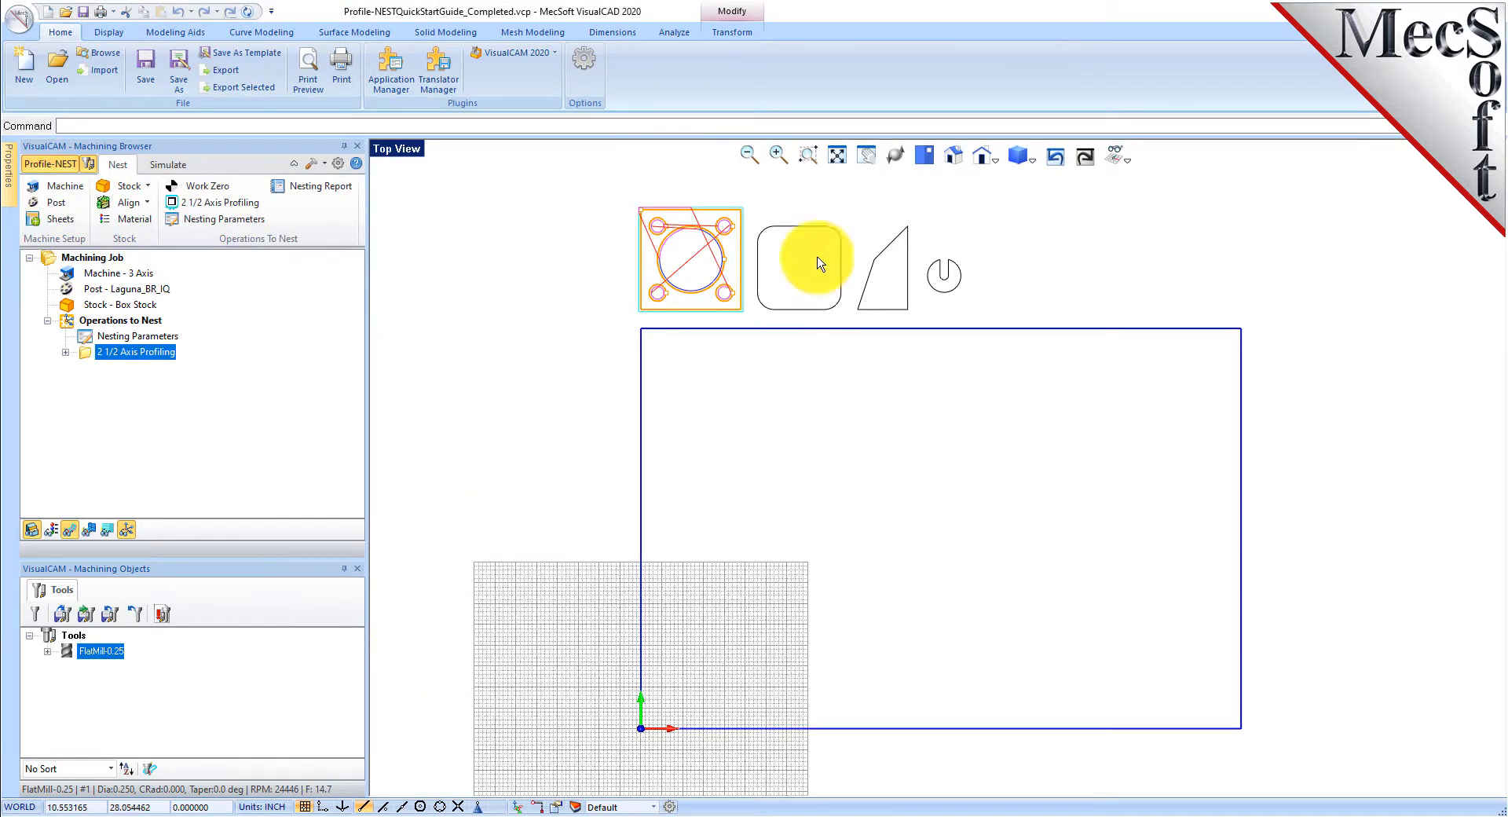
Examine the plate's generated toolpath, including its bridges and ramp entries, in isometric view and return to the top view.
click(952, 158)
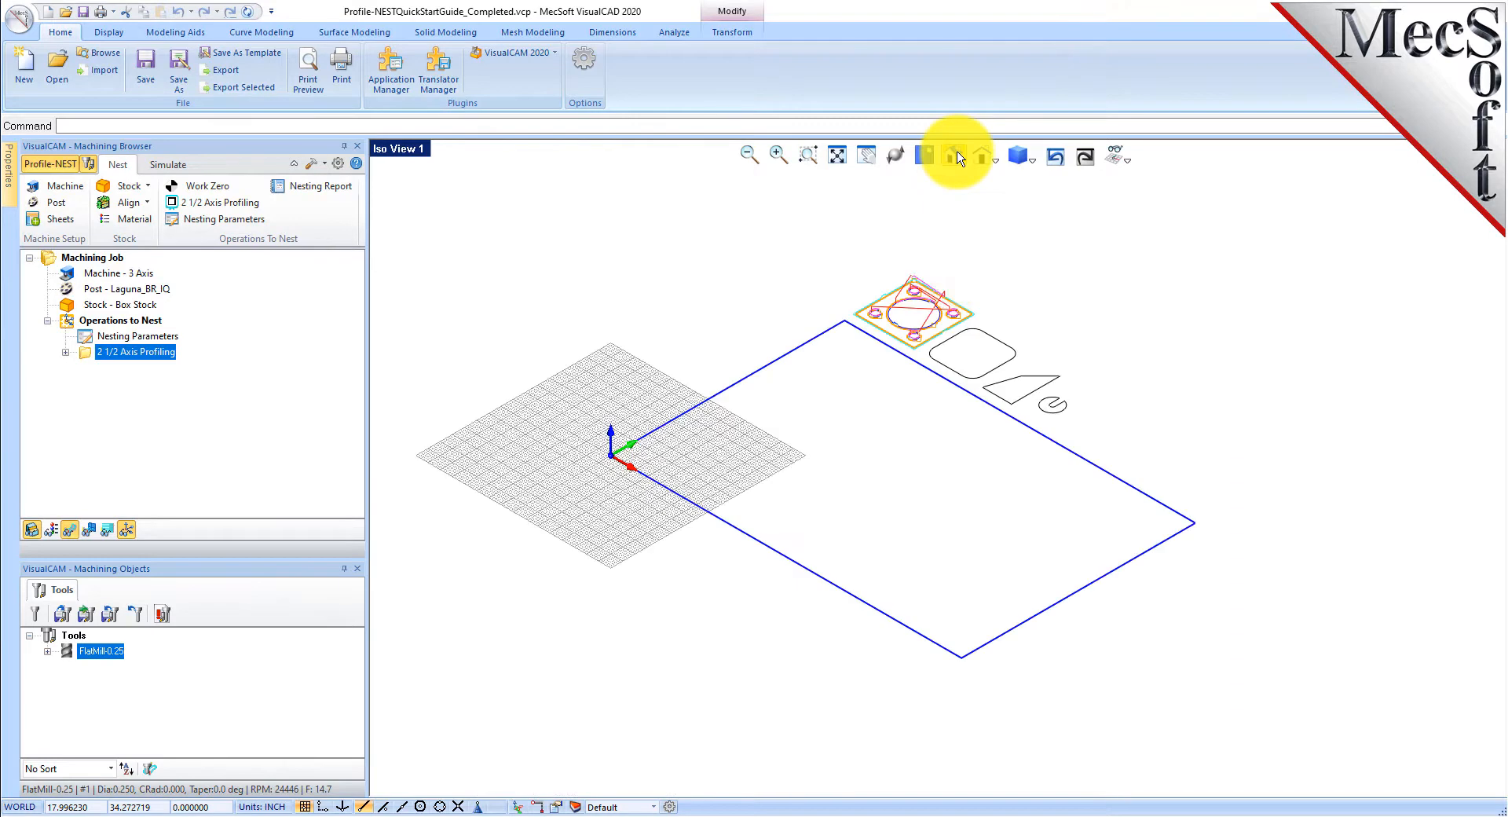
scroll(907, 279, up, 4)
scroll(899, 271, up, 2)
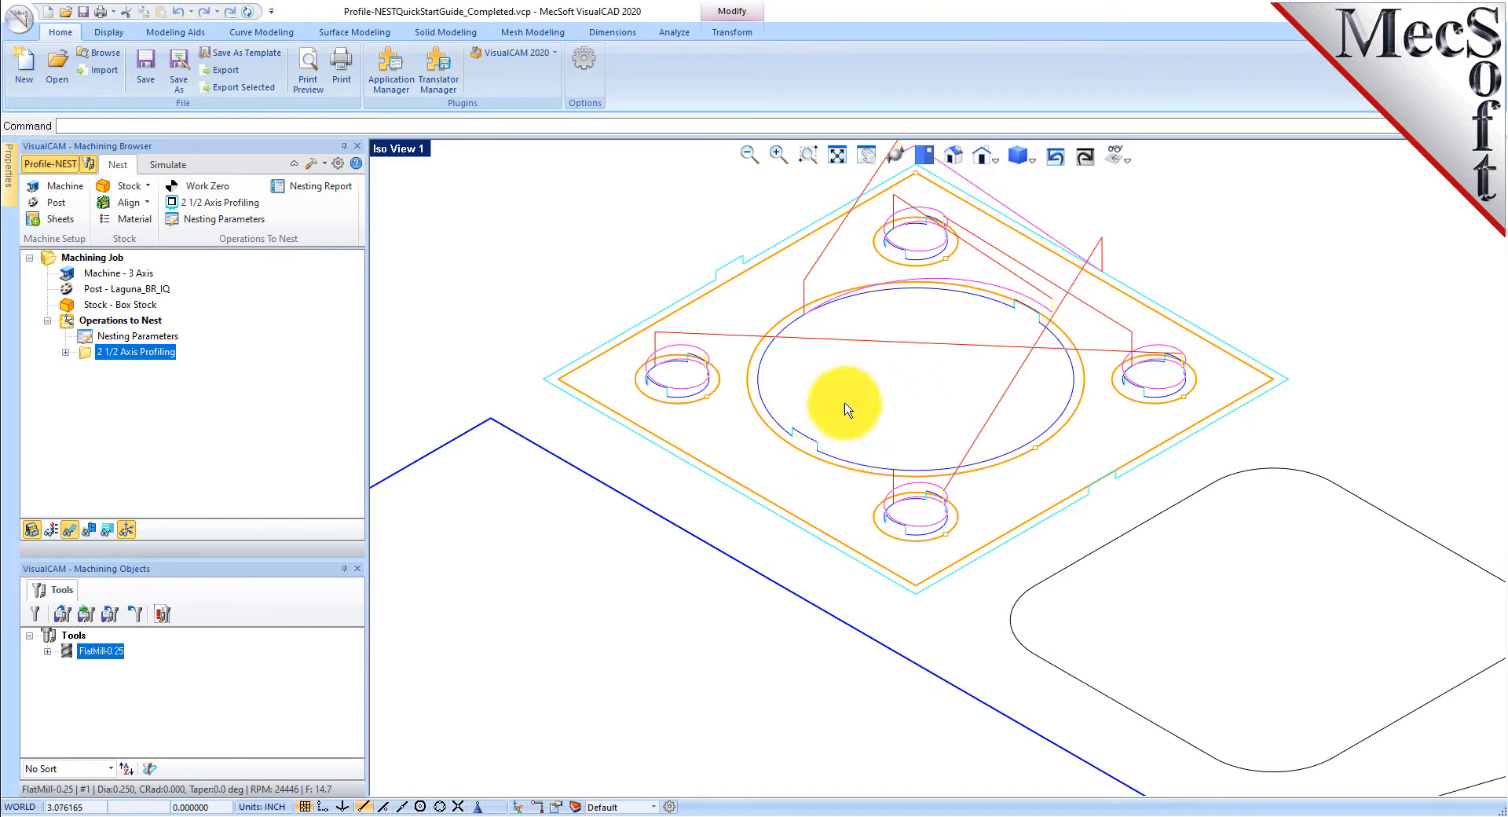
scroll(767, 424, down, 6)
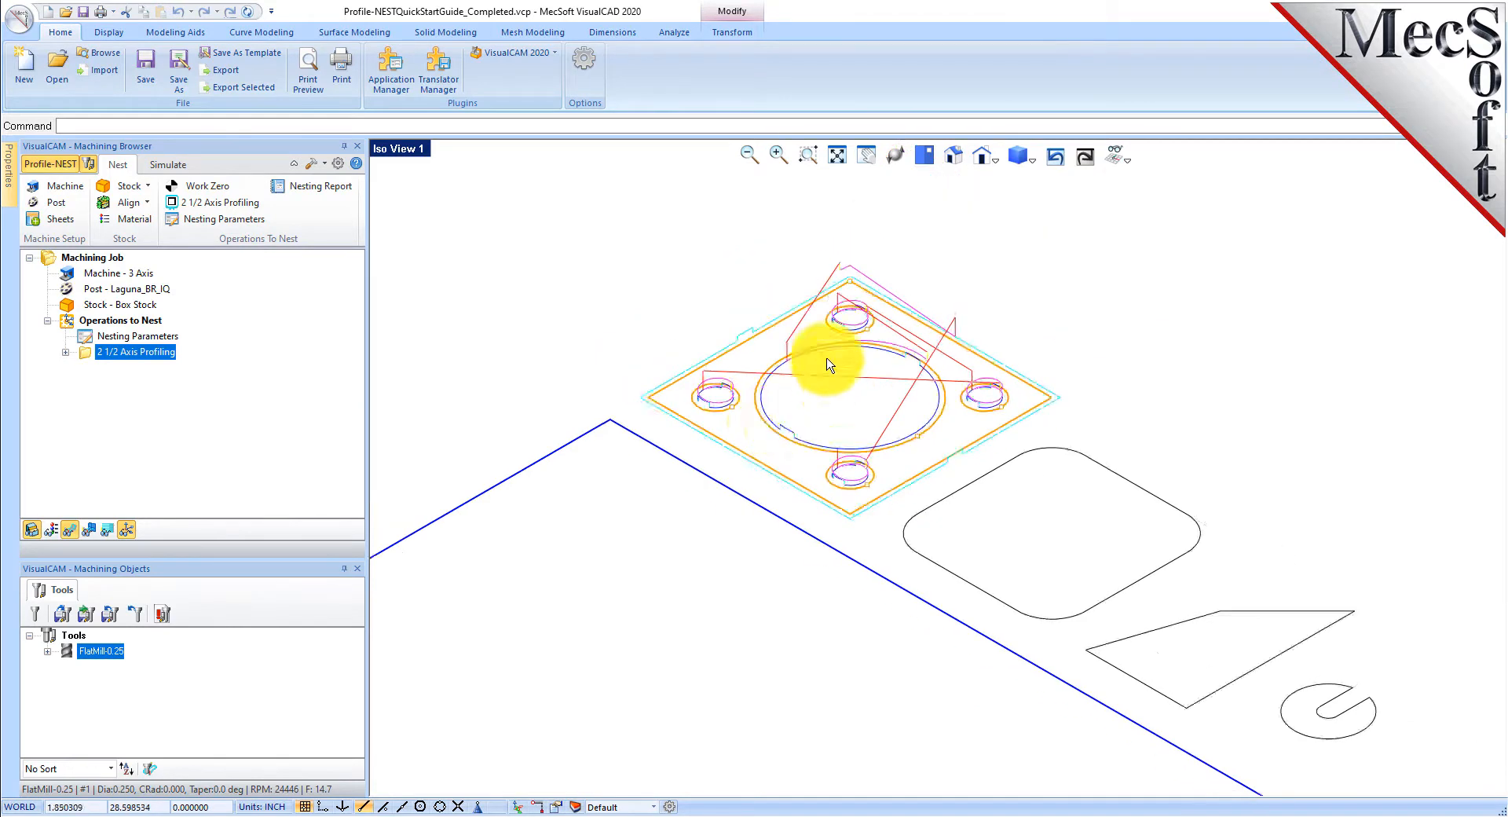
click(924, 156)
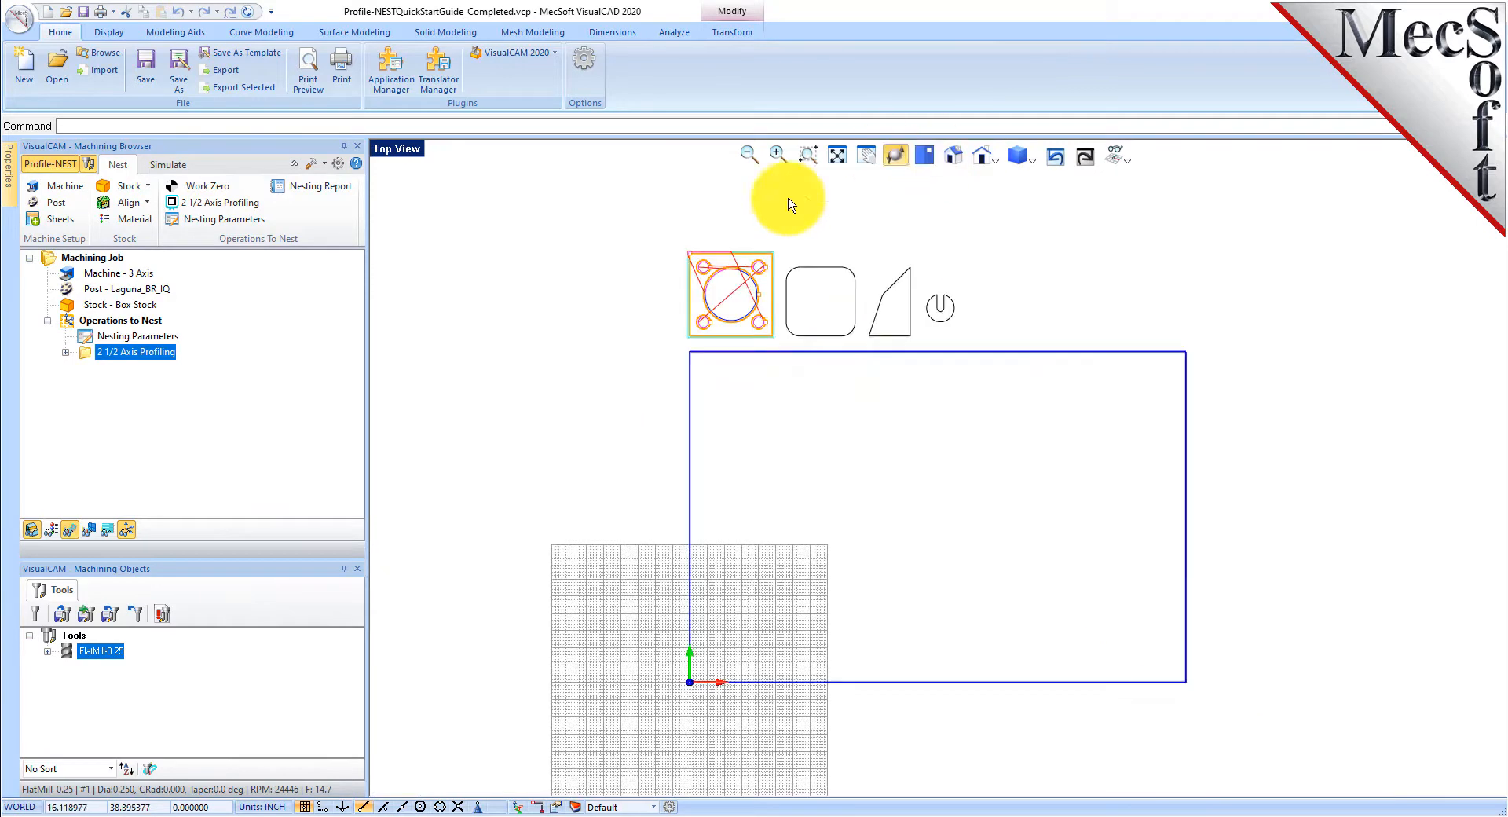
scroll(777, 240, up, 3)
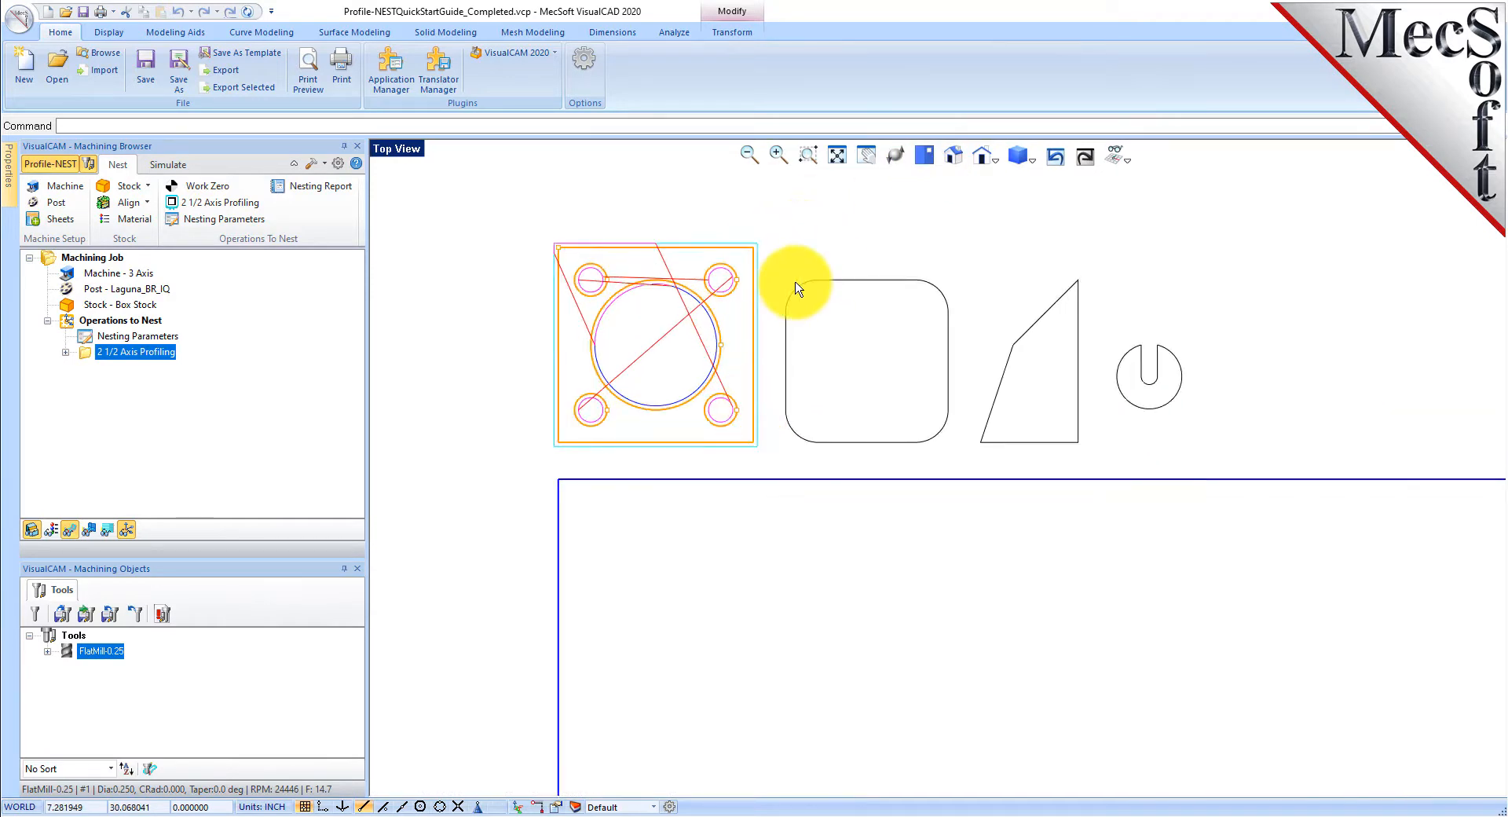
Make two duplicates of the plate's 2 1/2 Axis Profiling operation under Operations to Nest.
right_click(142, 354)
key(Escape)
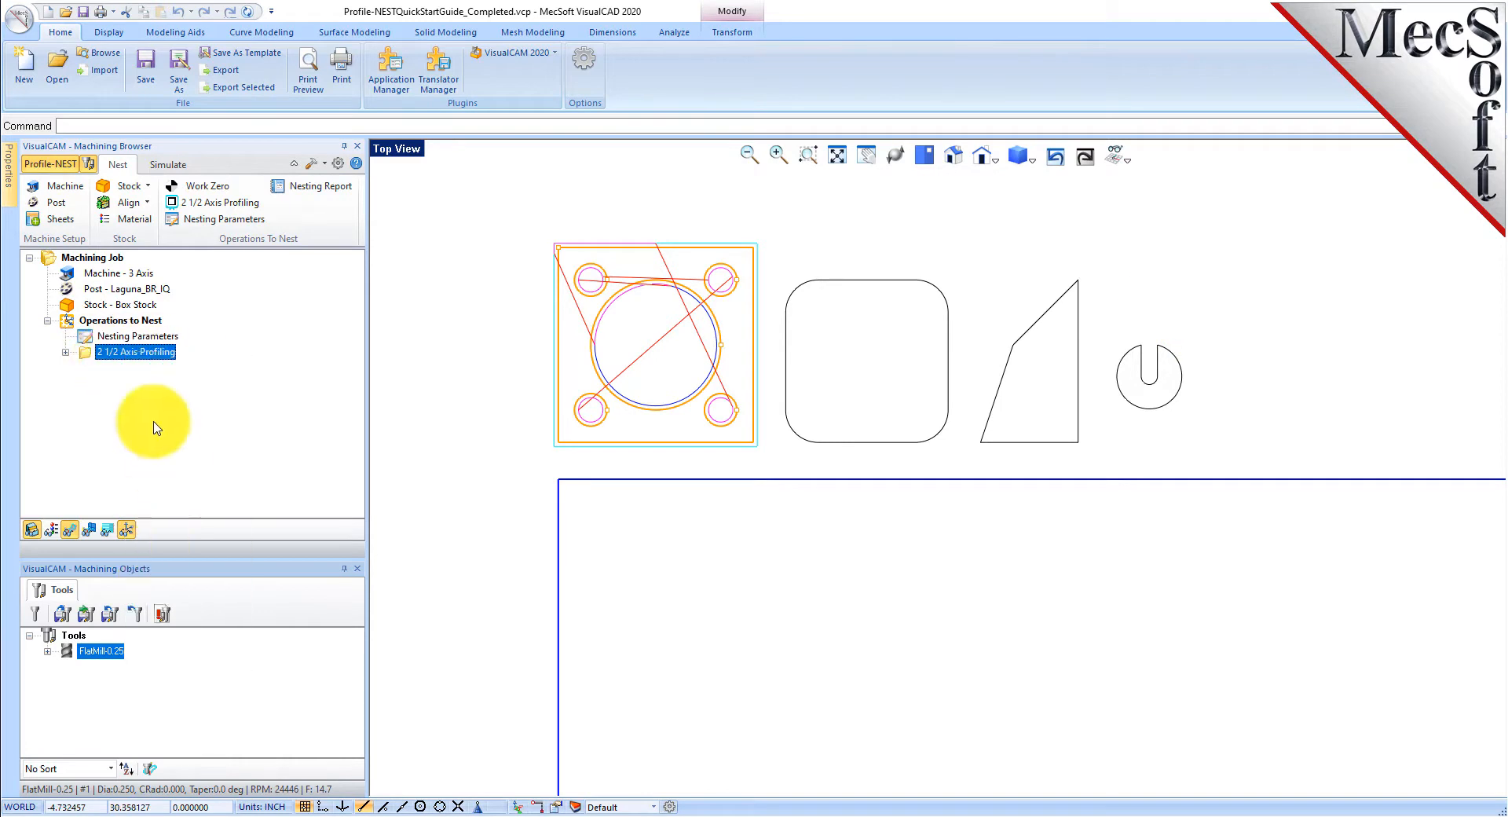
right_click(160, 351)
click(216, 548)
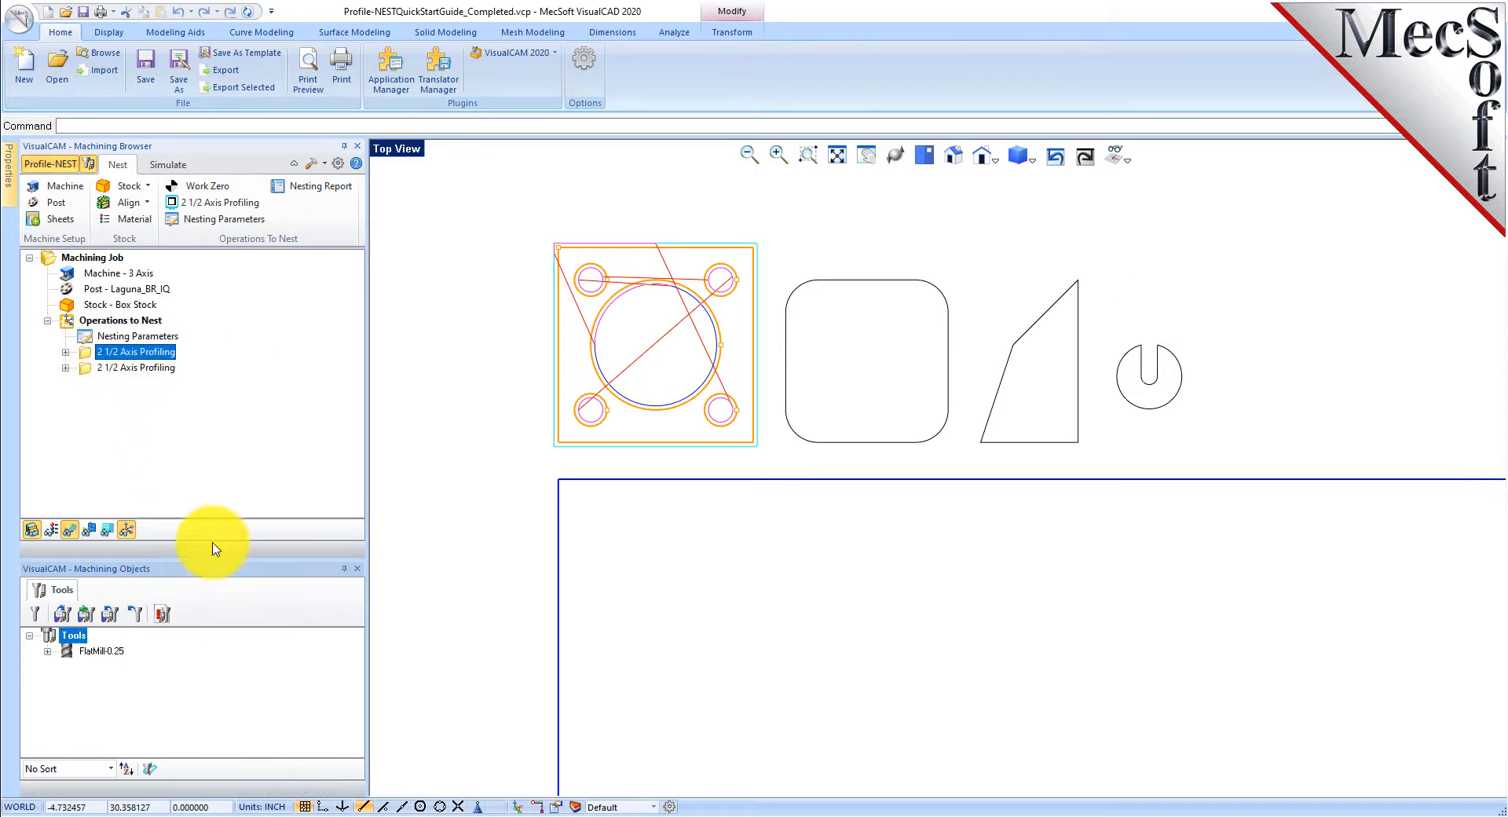
right_click(166, 352)
click(209, 605)
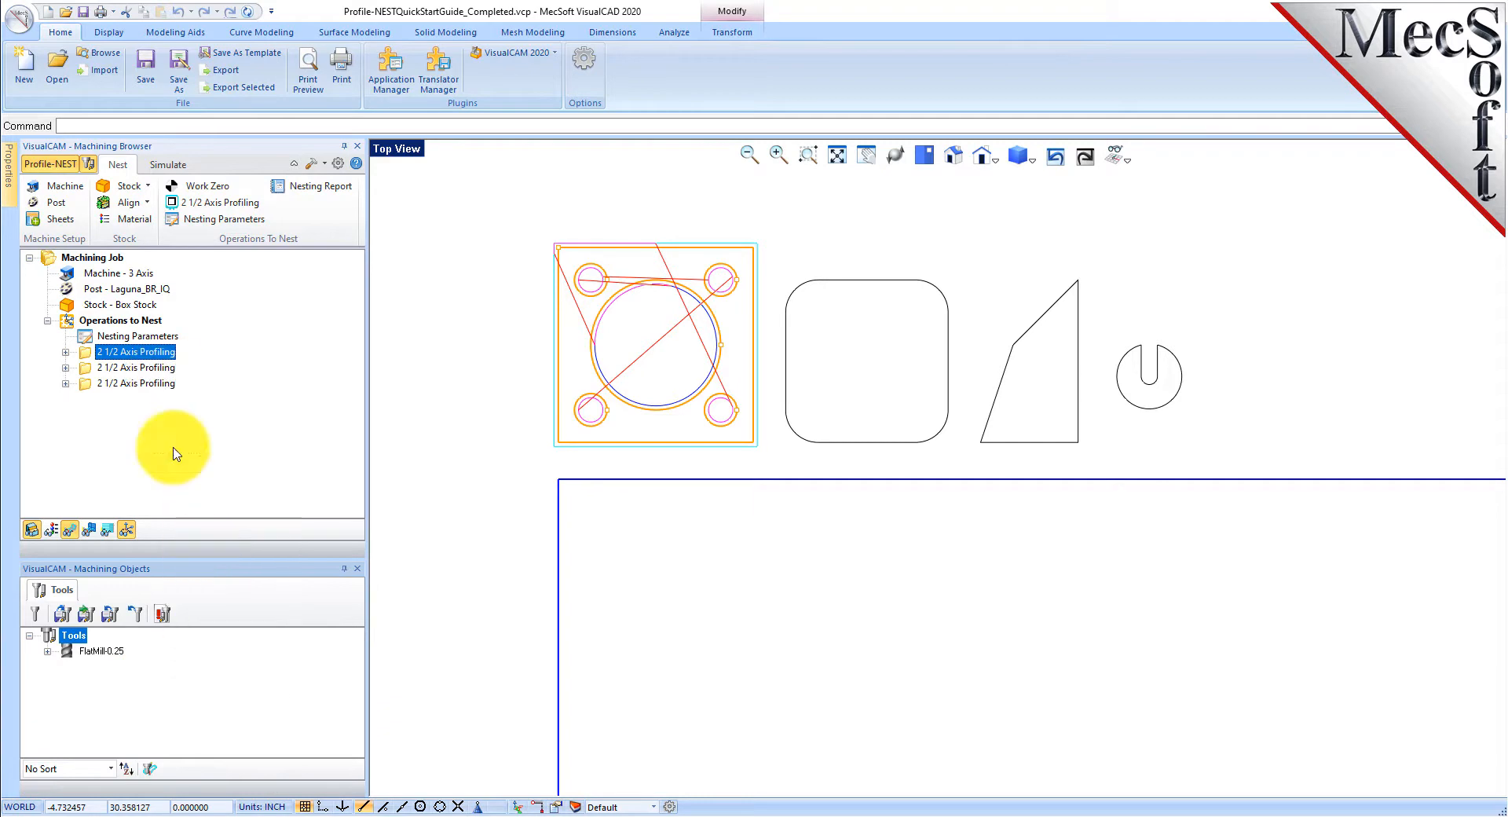
Make one more duplicate of the profiling operation and rename the four operations with the suffixes (Part 1) to (Part 4).
right_click(151, 352)
click(205, 620)
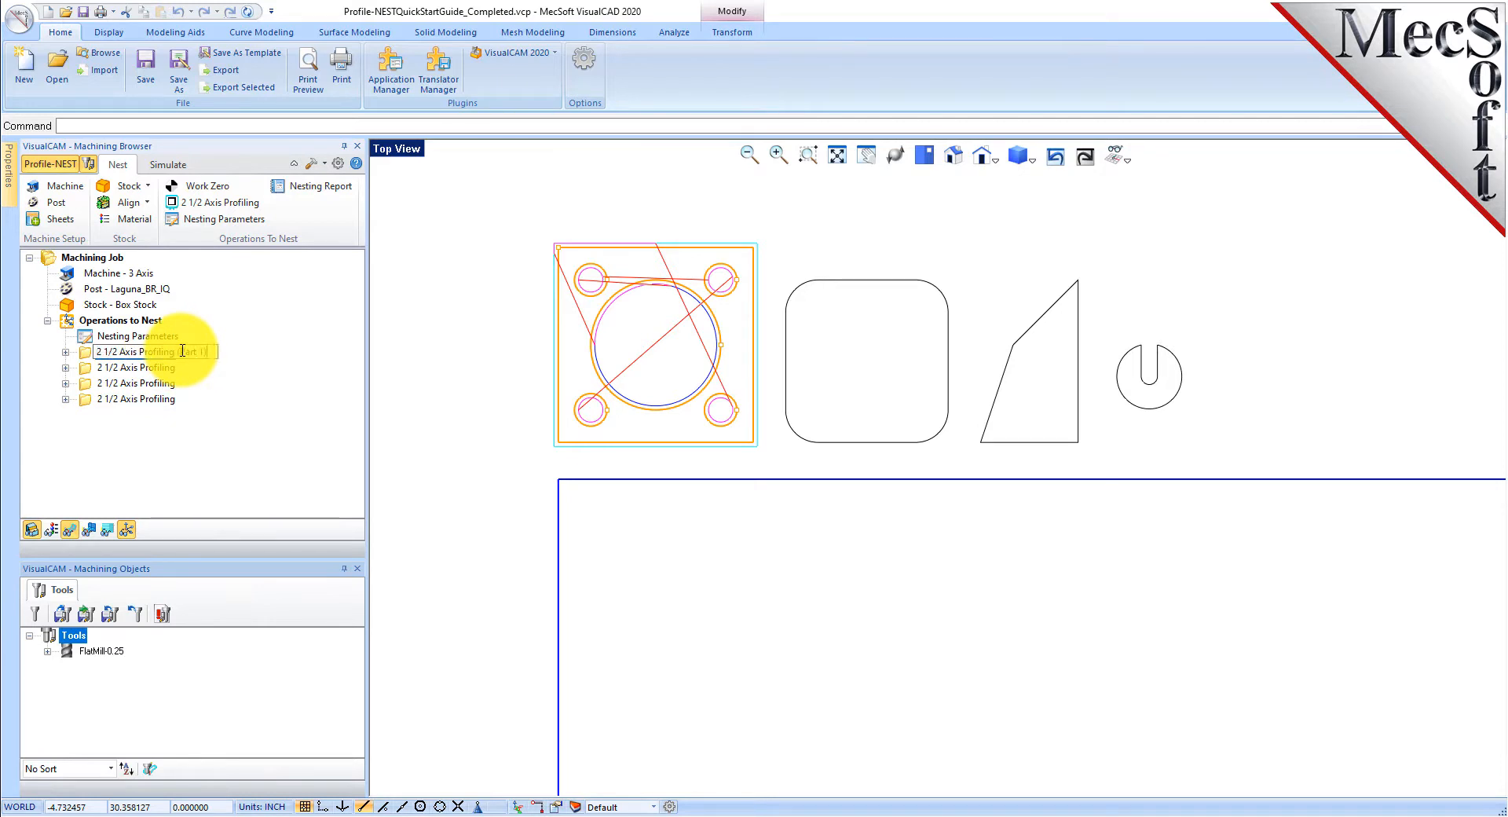
key(Return)
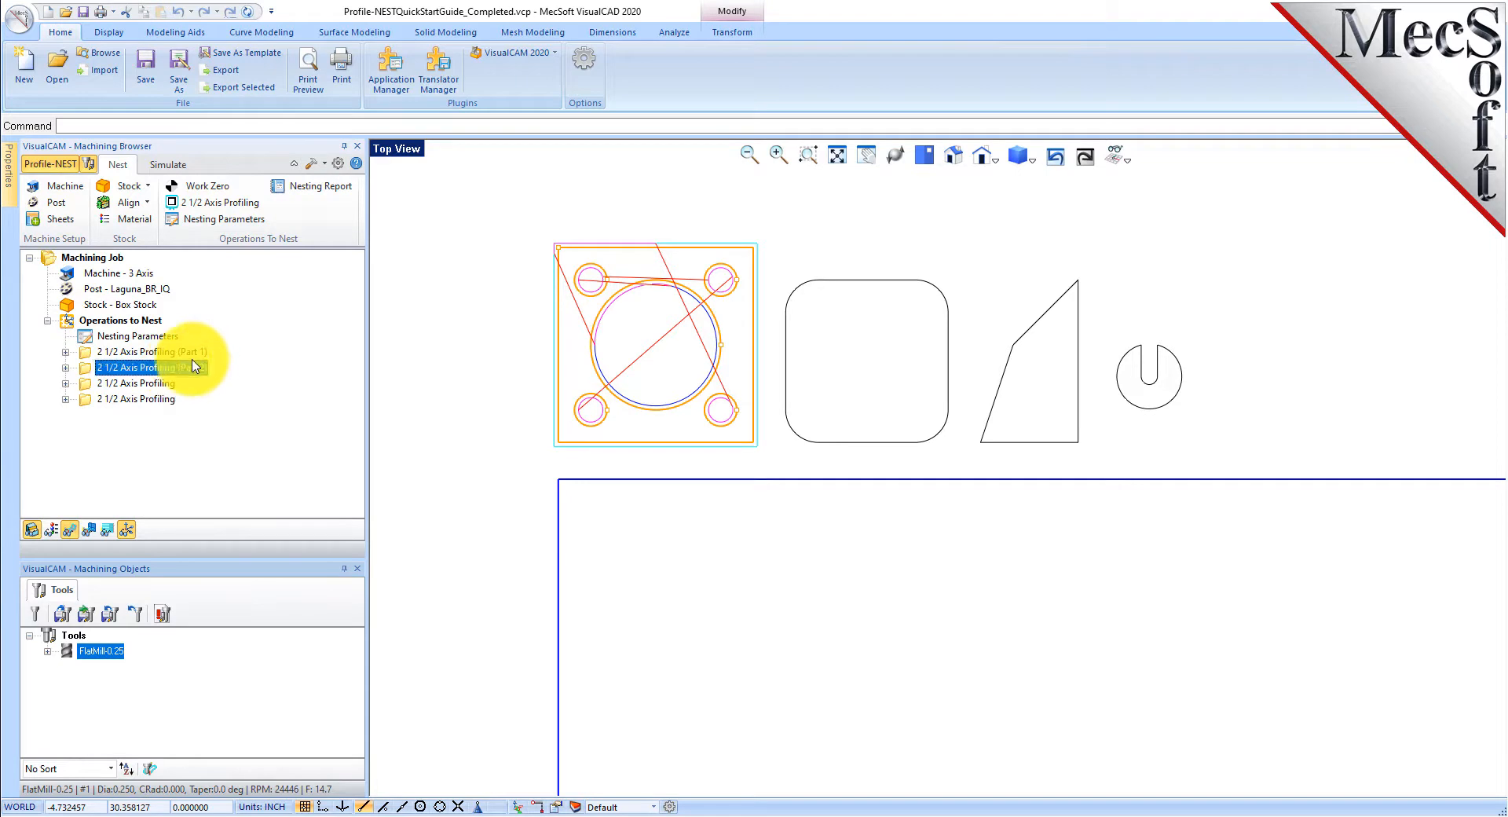
click(172, 385)
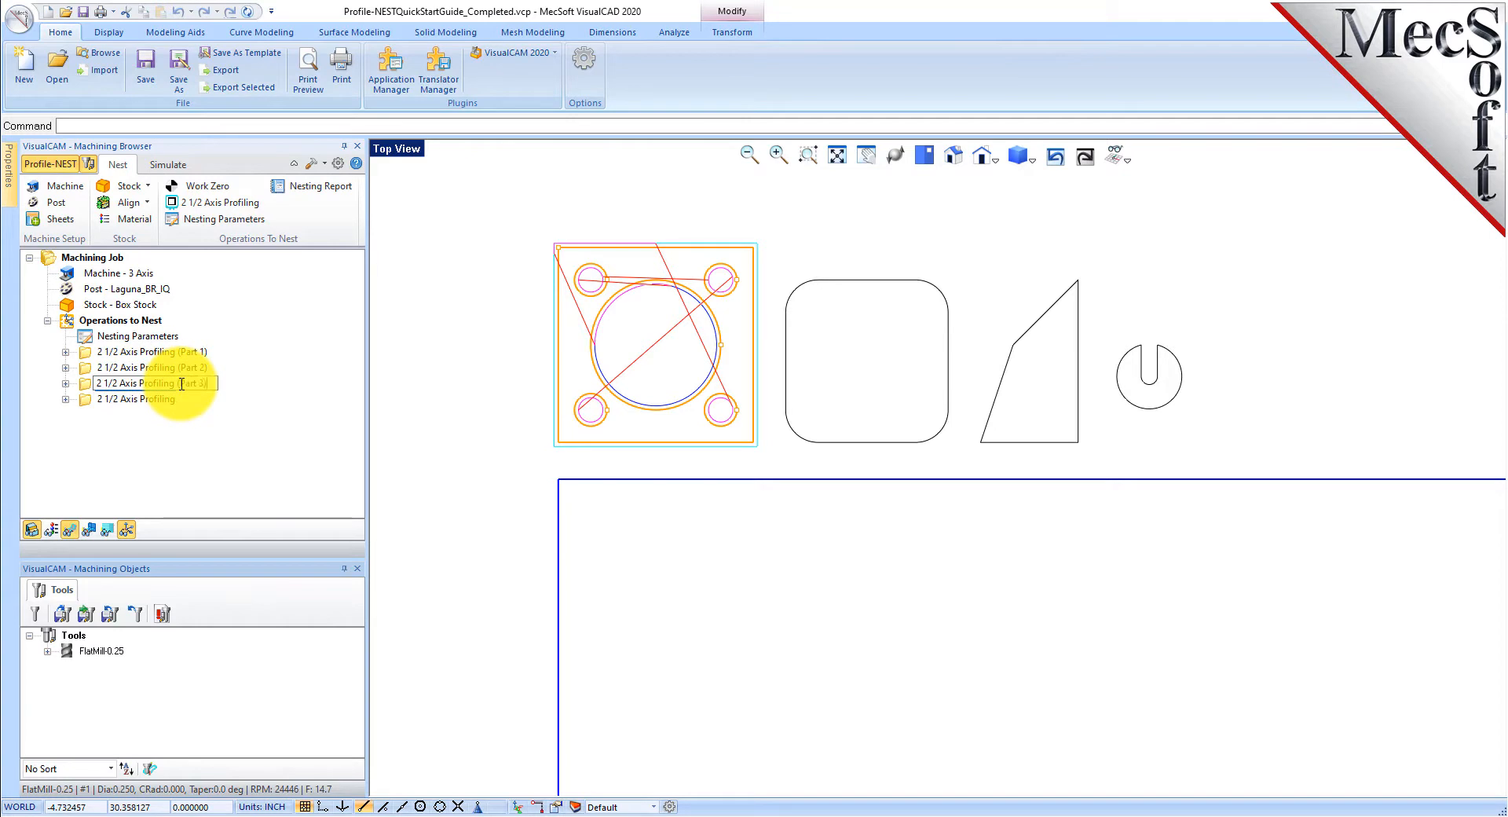
click(118, 400)
right_click(166, 402)
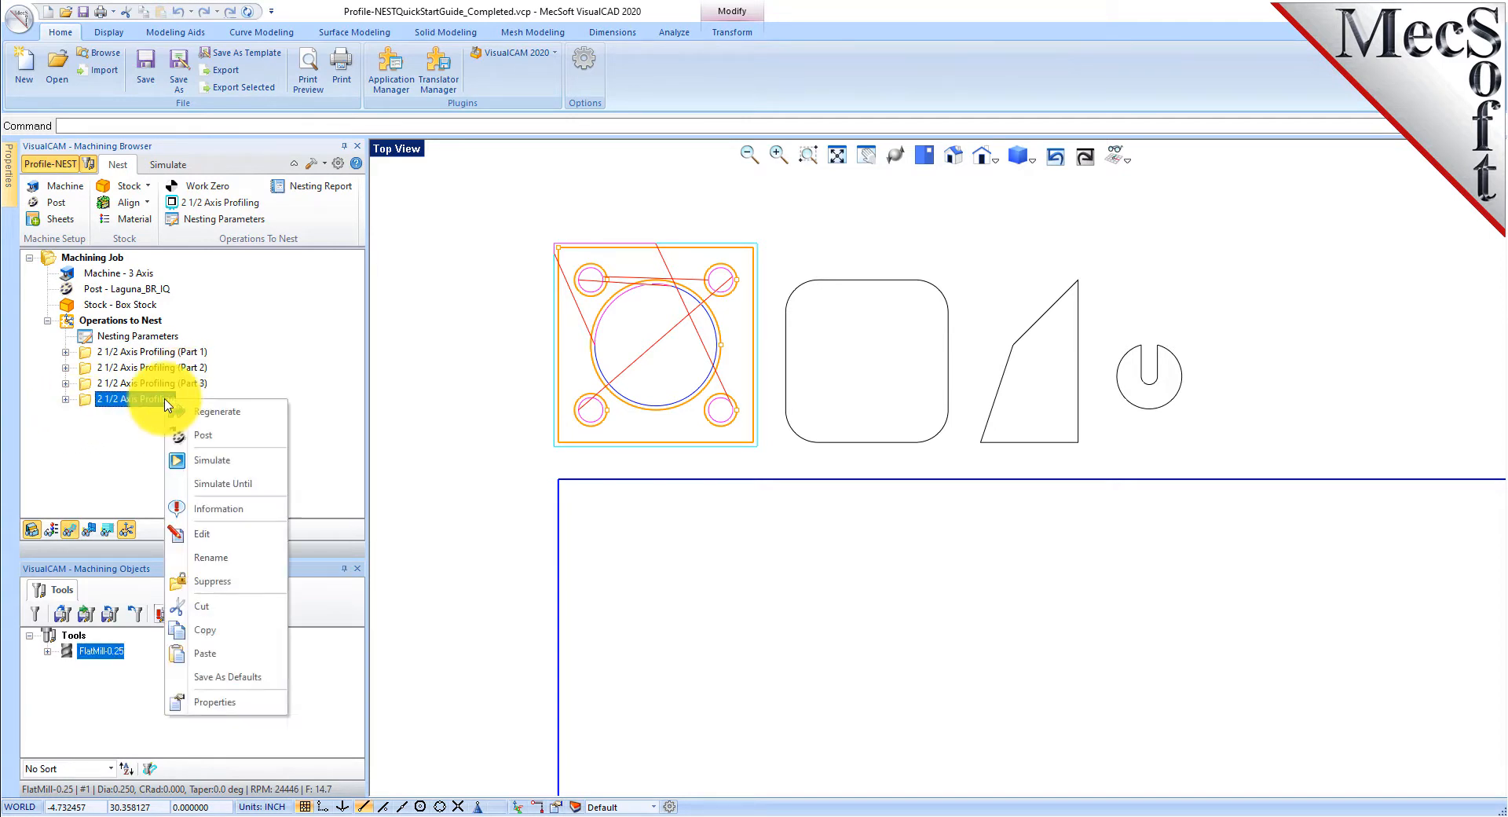
click(235, 558)
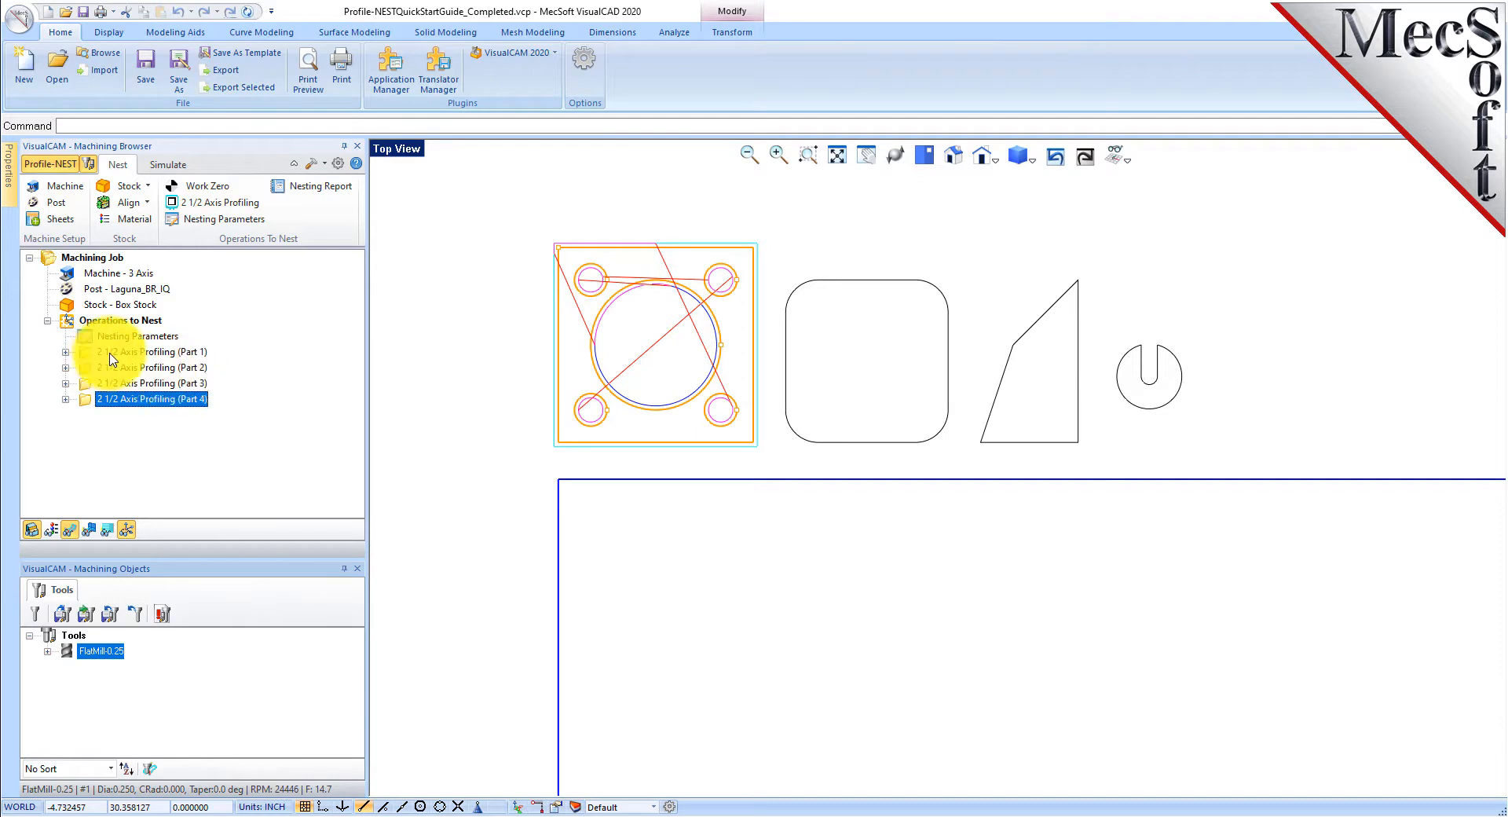
Replace the Part 2 operation's machining regions with the rounded square's outline and generate its toolpath.
click(175, 352)
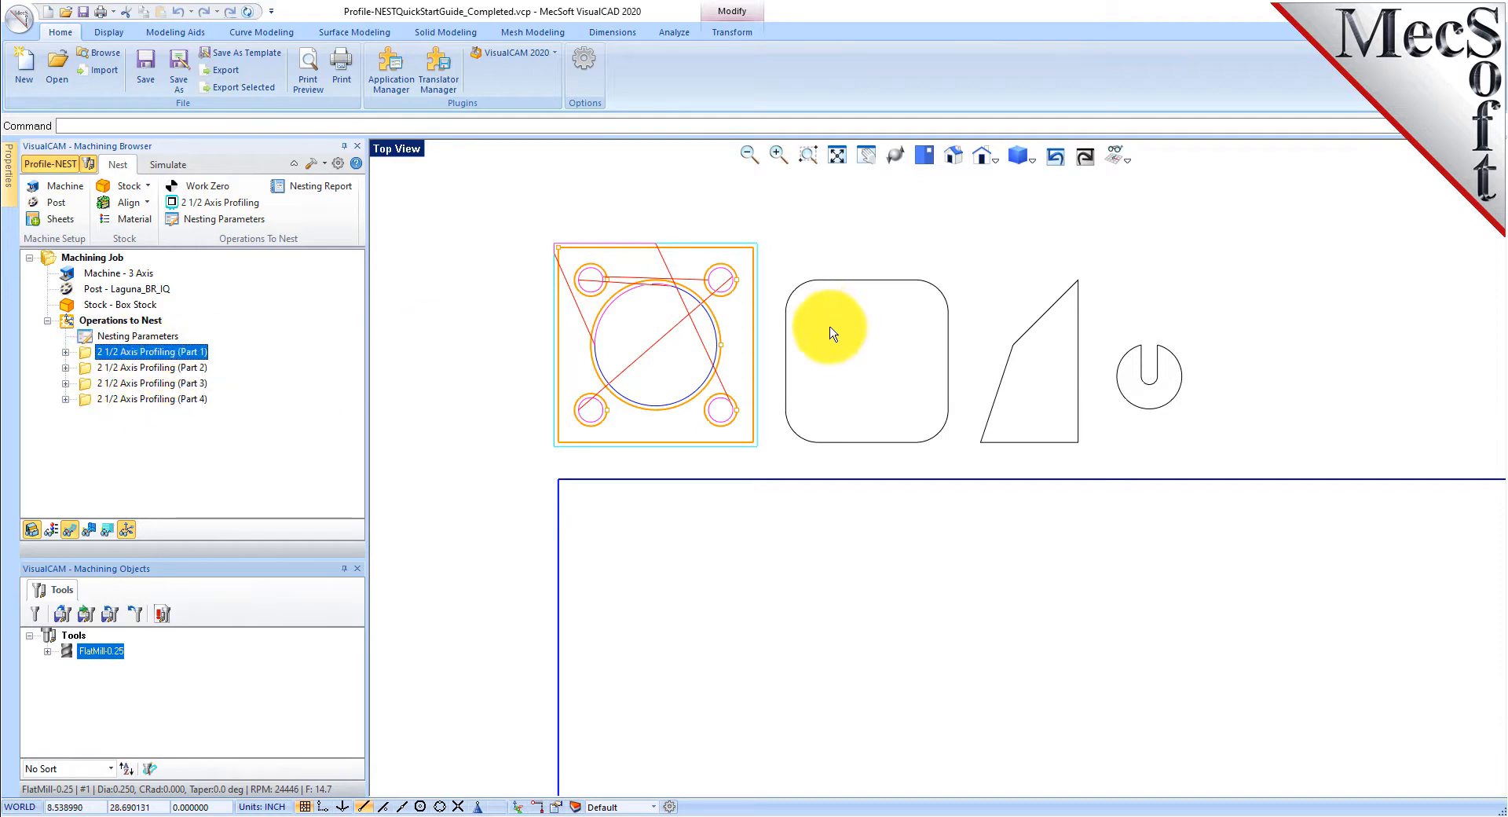
double_click(88, 369)
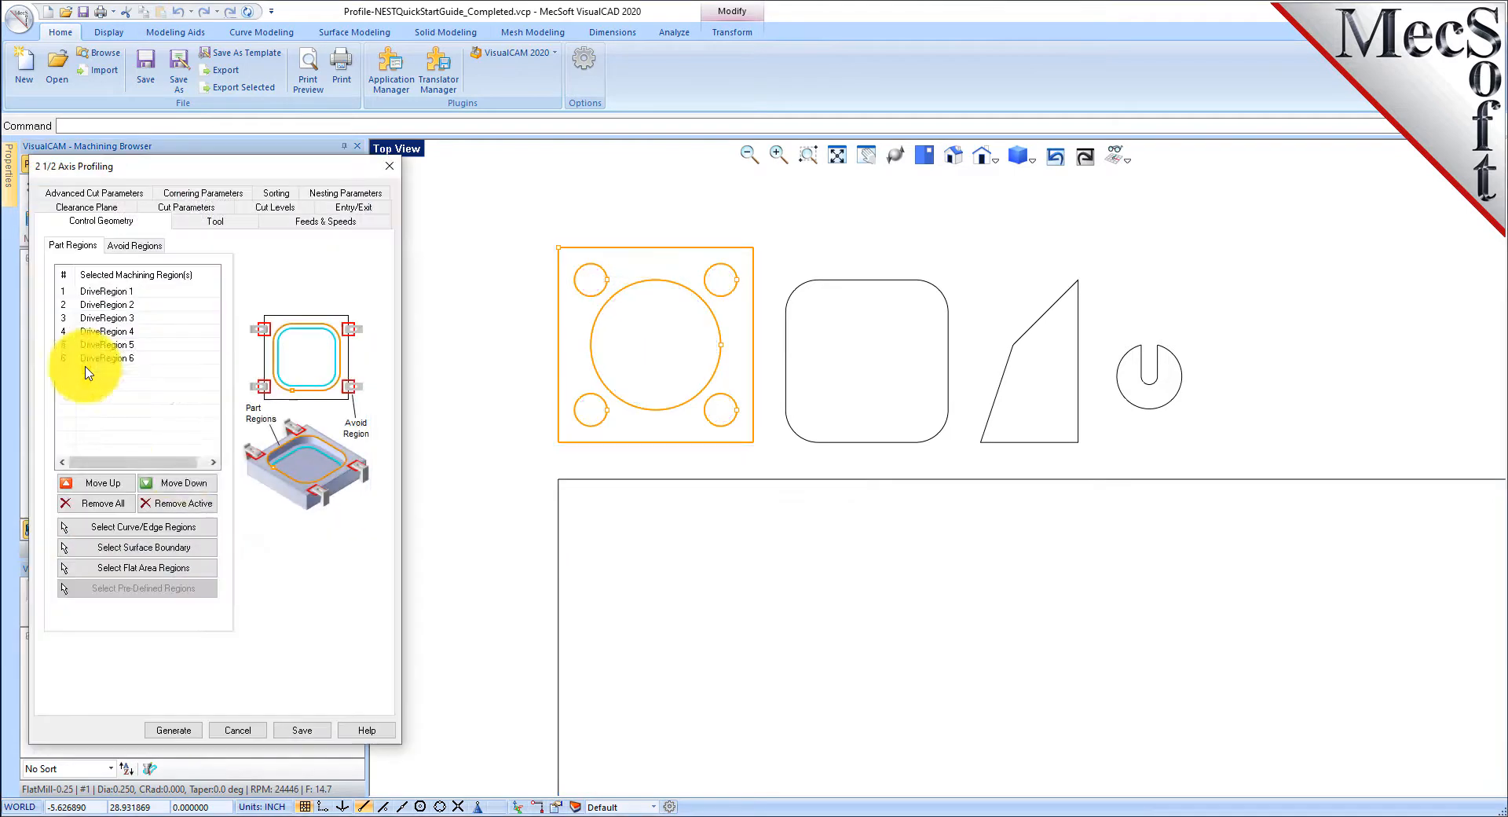
click(114, 506)
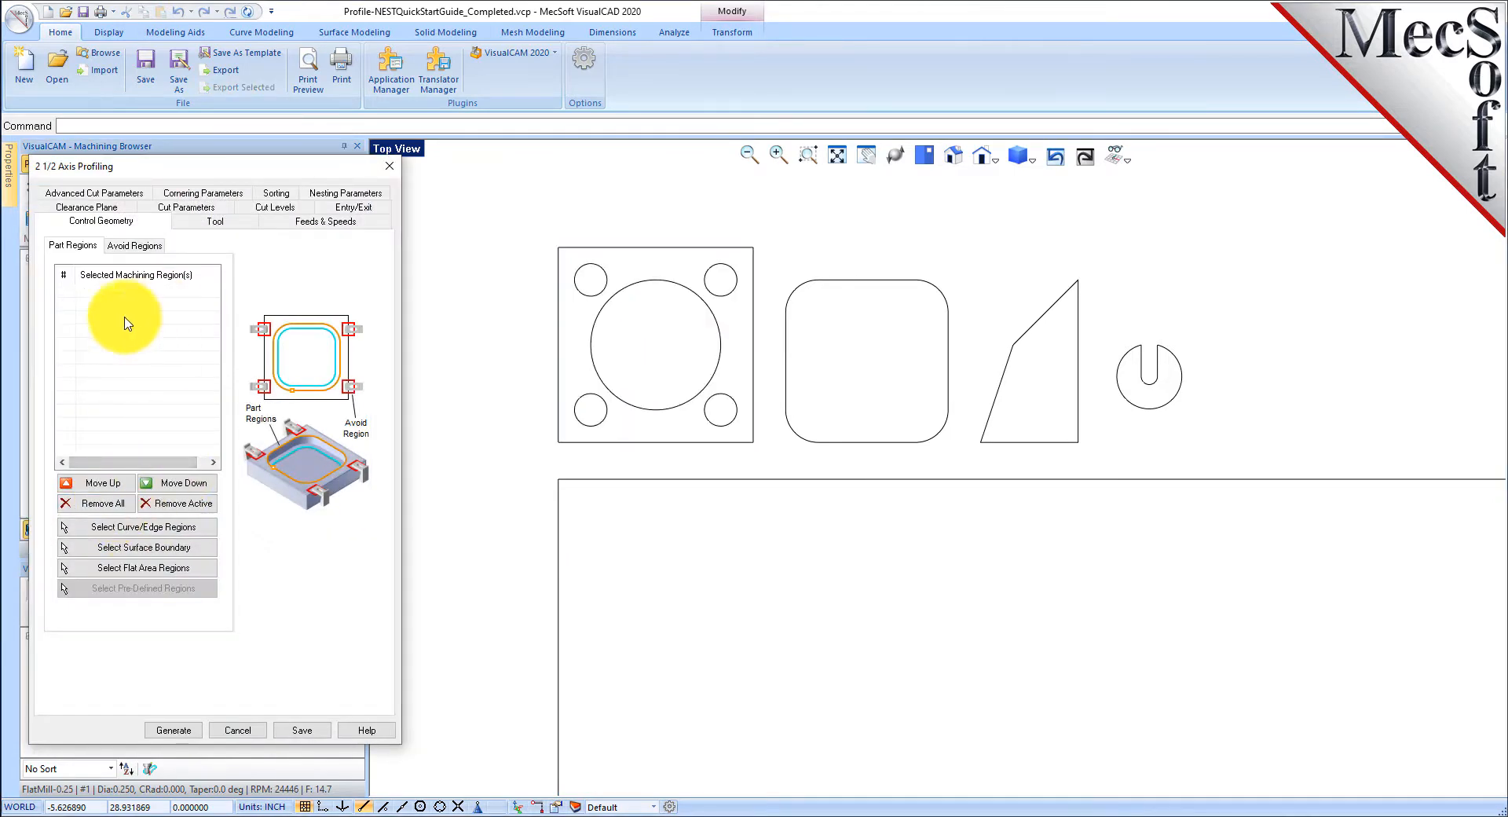
click(149, 533)
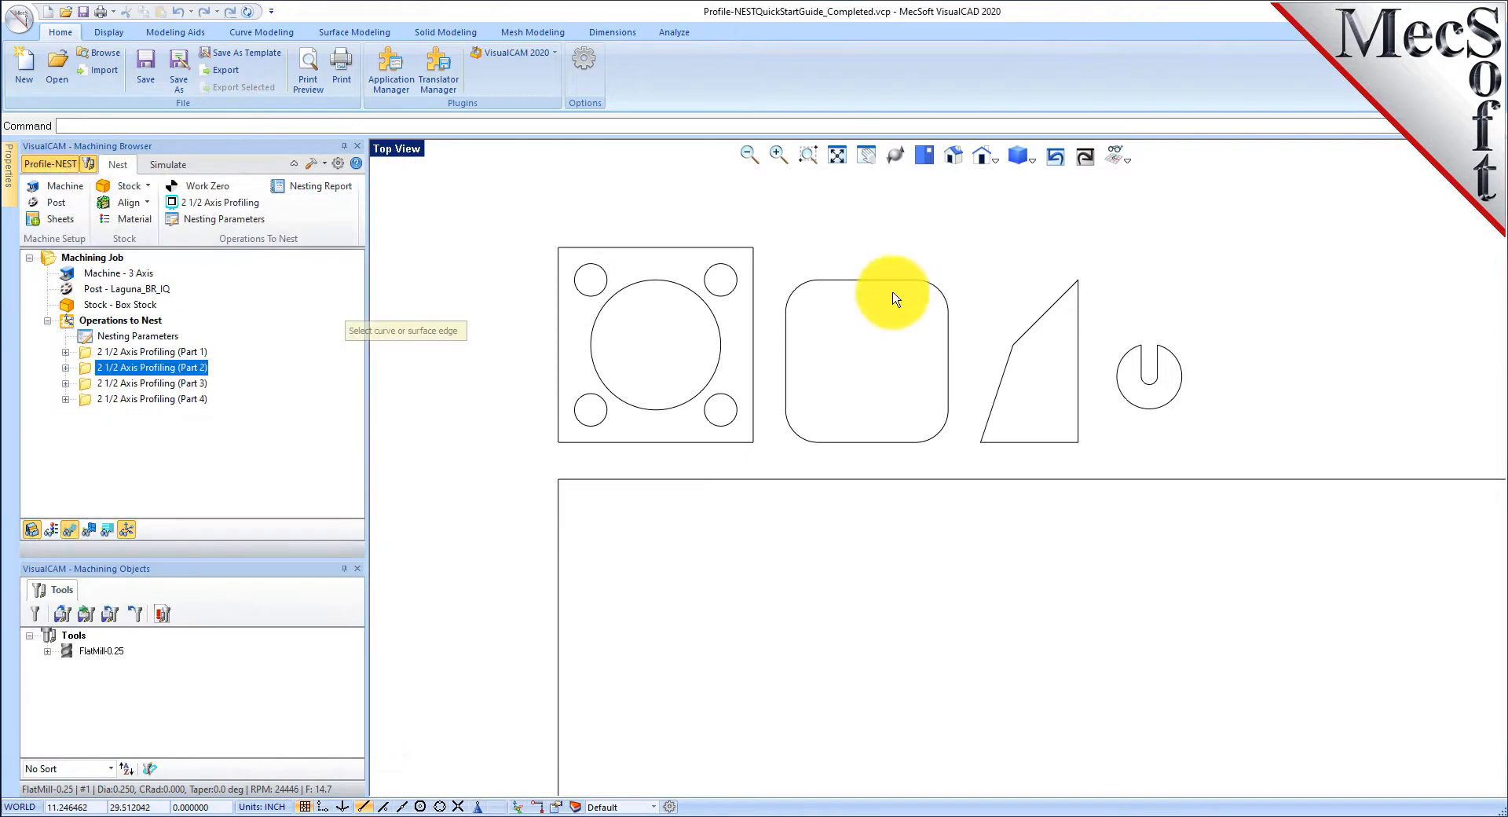
drag(783, 449, 963, 260)
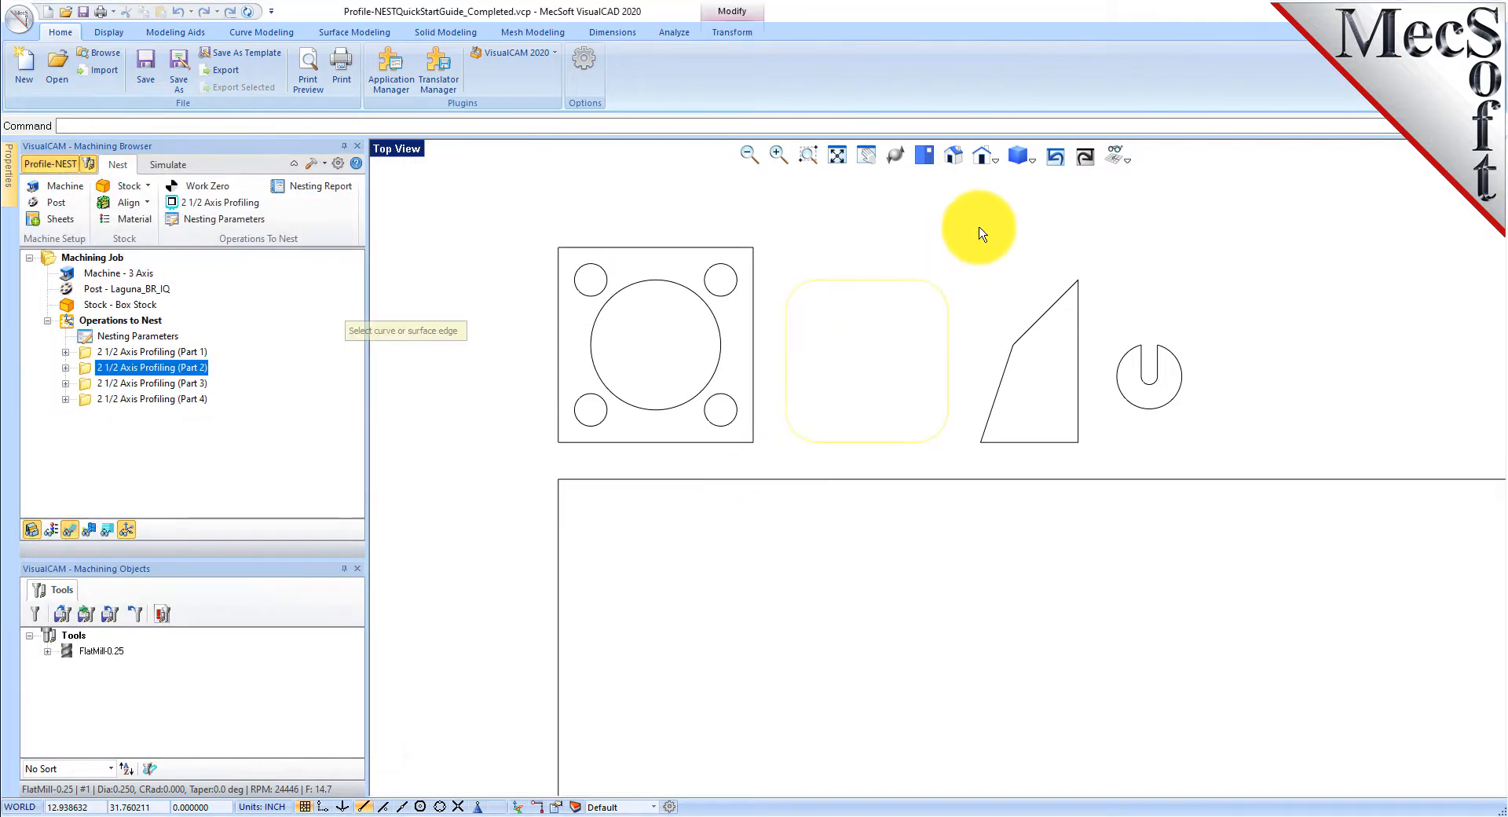
right_click(986, 216)
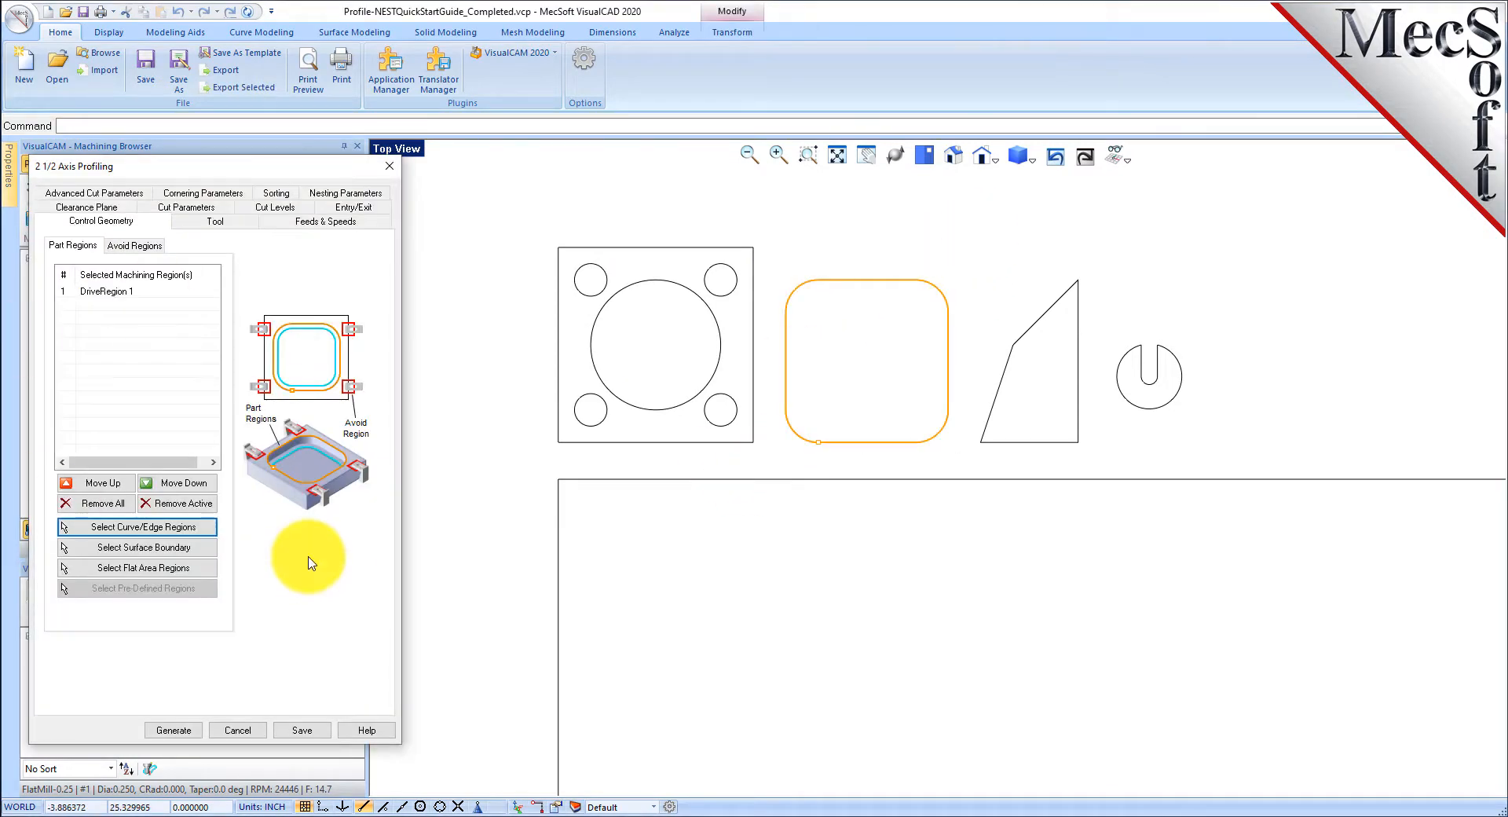
click(176, 729)
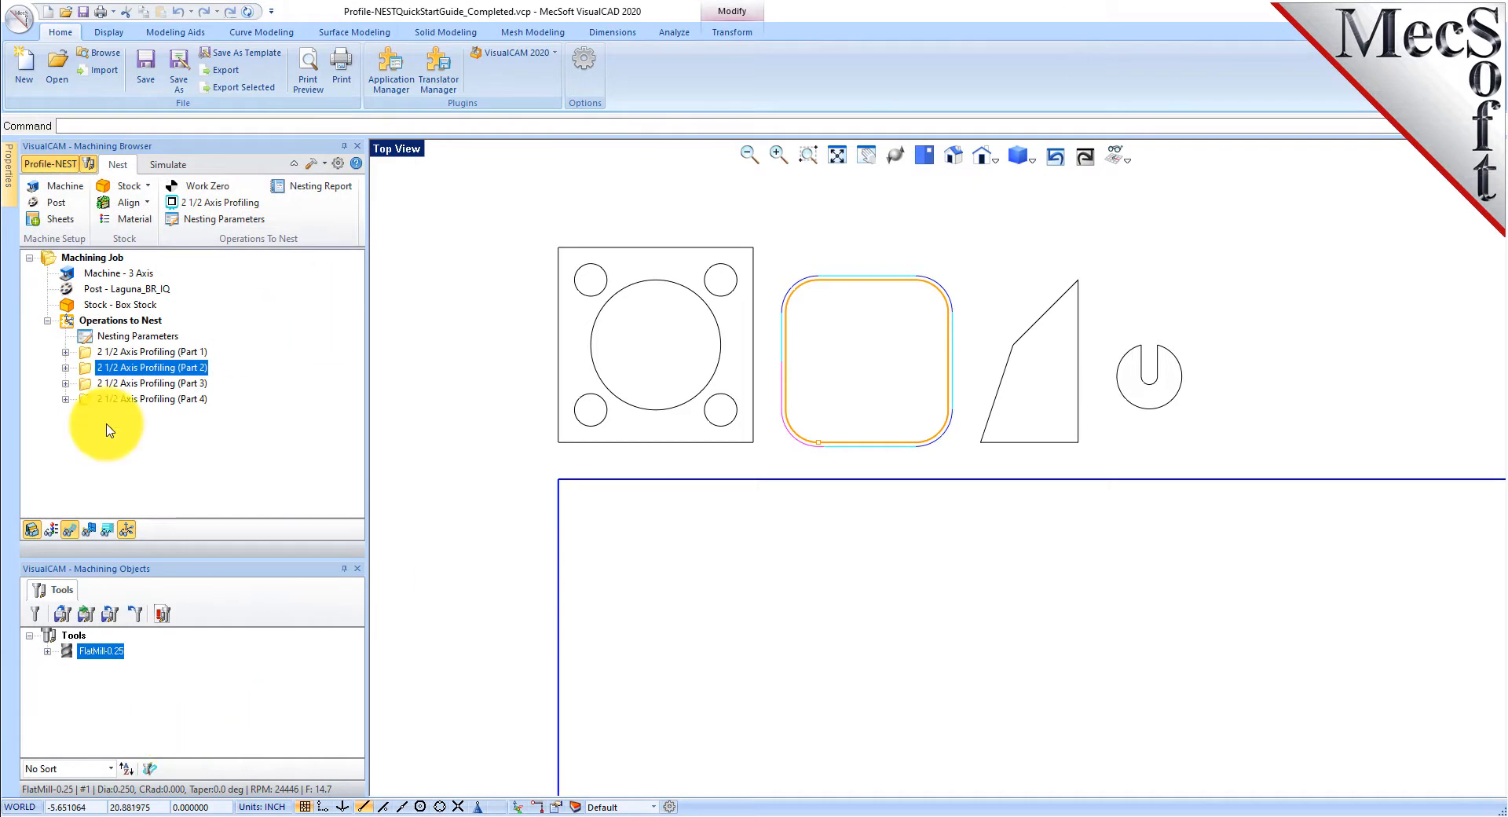
Replace the Part 3 operation's machining regions with the four-sided angled part's outline and generate its toolpath.
click(88, 383)
double_click(88, 383)
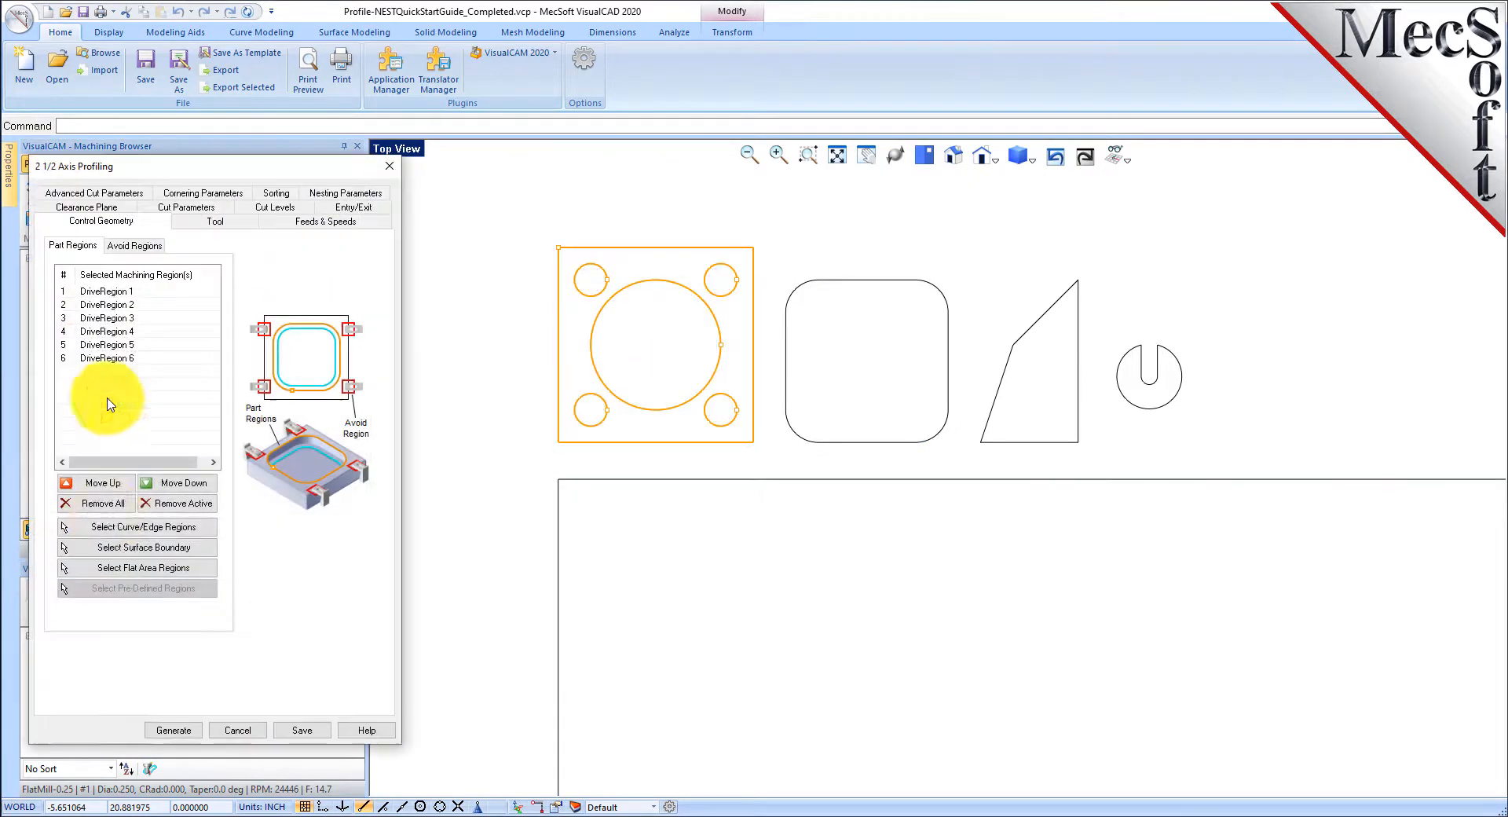
click(102, 497)
click(117, 527)
drag(970, 457, 1091, 238)
right_click(1095, 236)
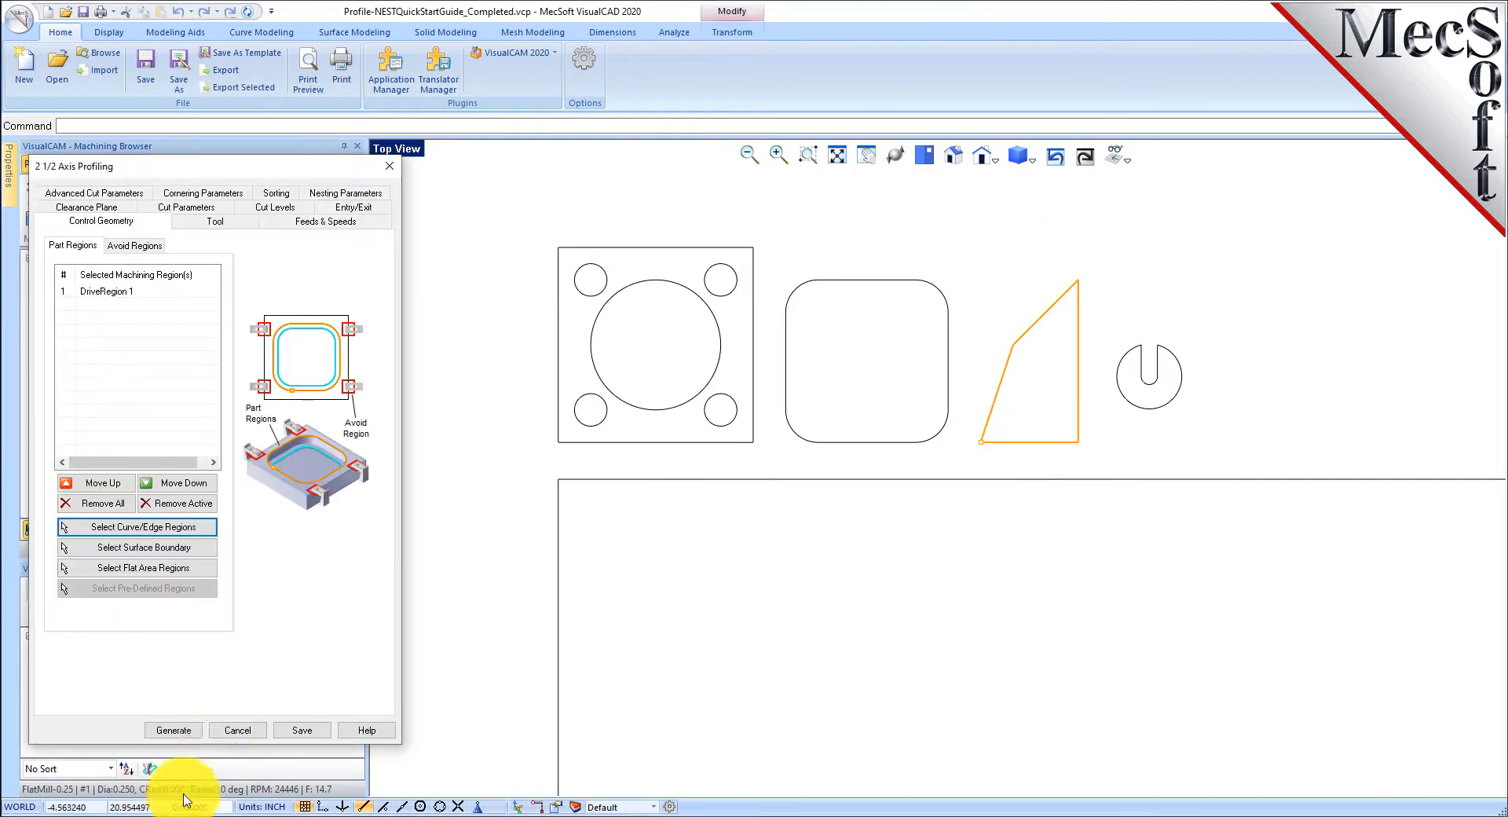
click(180, 733)
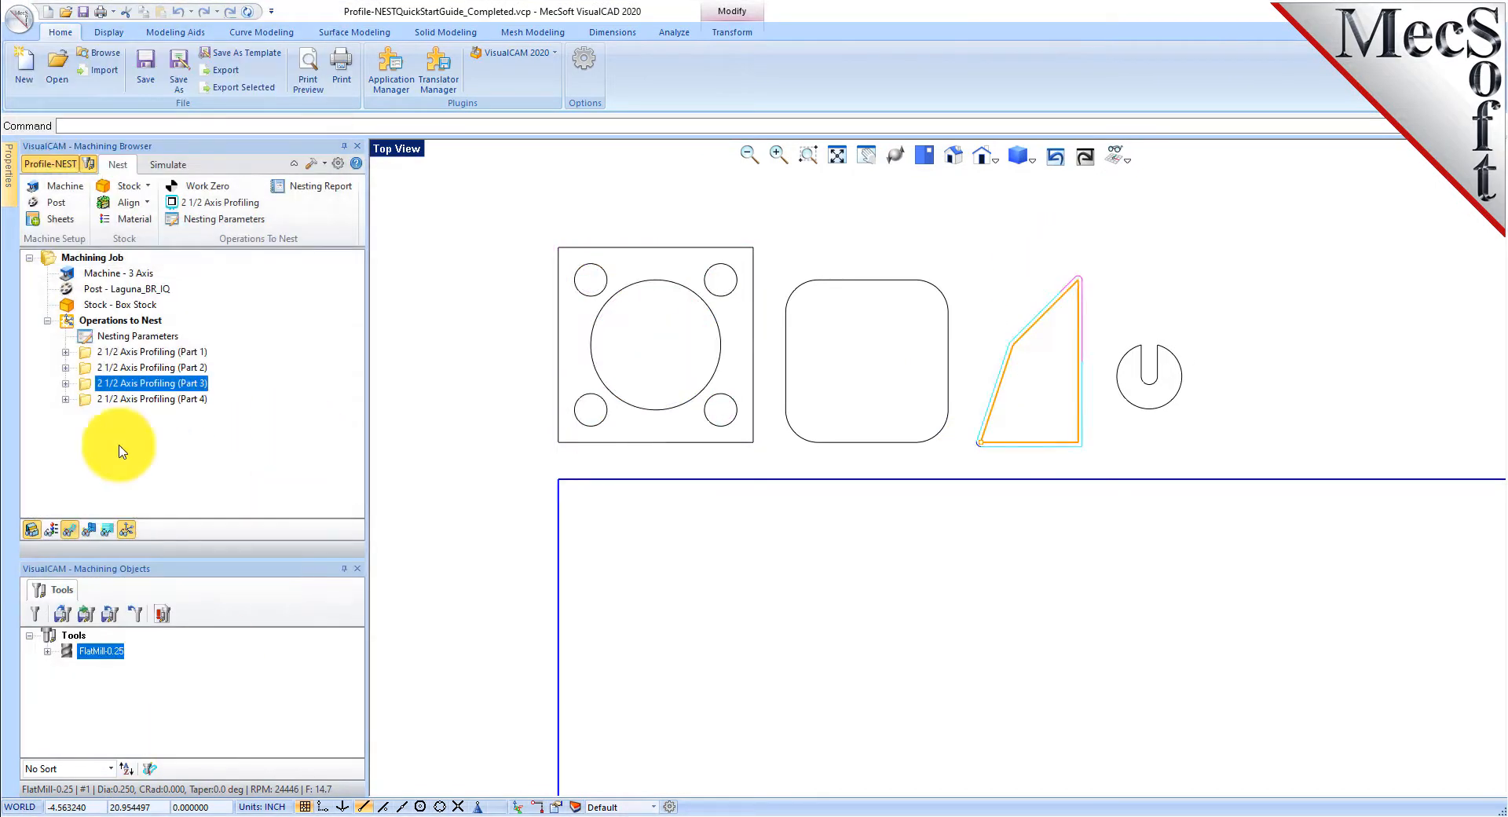
Replace the Part 4 operation's machining regions with the slotted round part's outline and generate its toolpath.
double_click(87, 399)
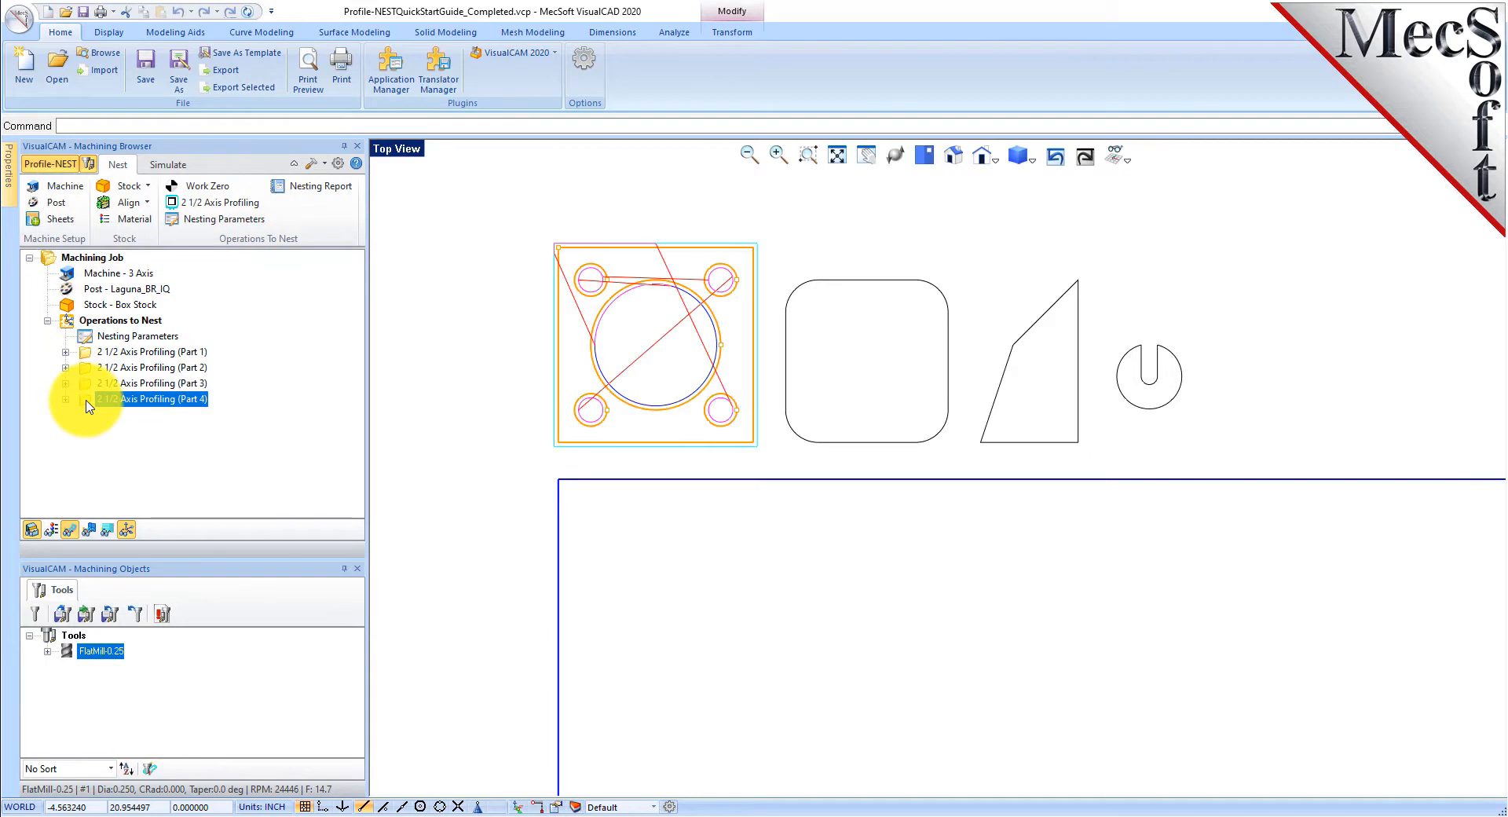
click(120, 506)
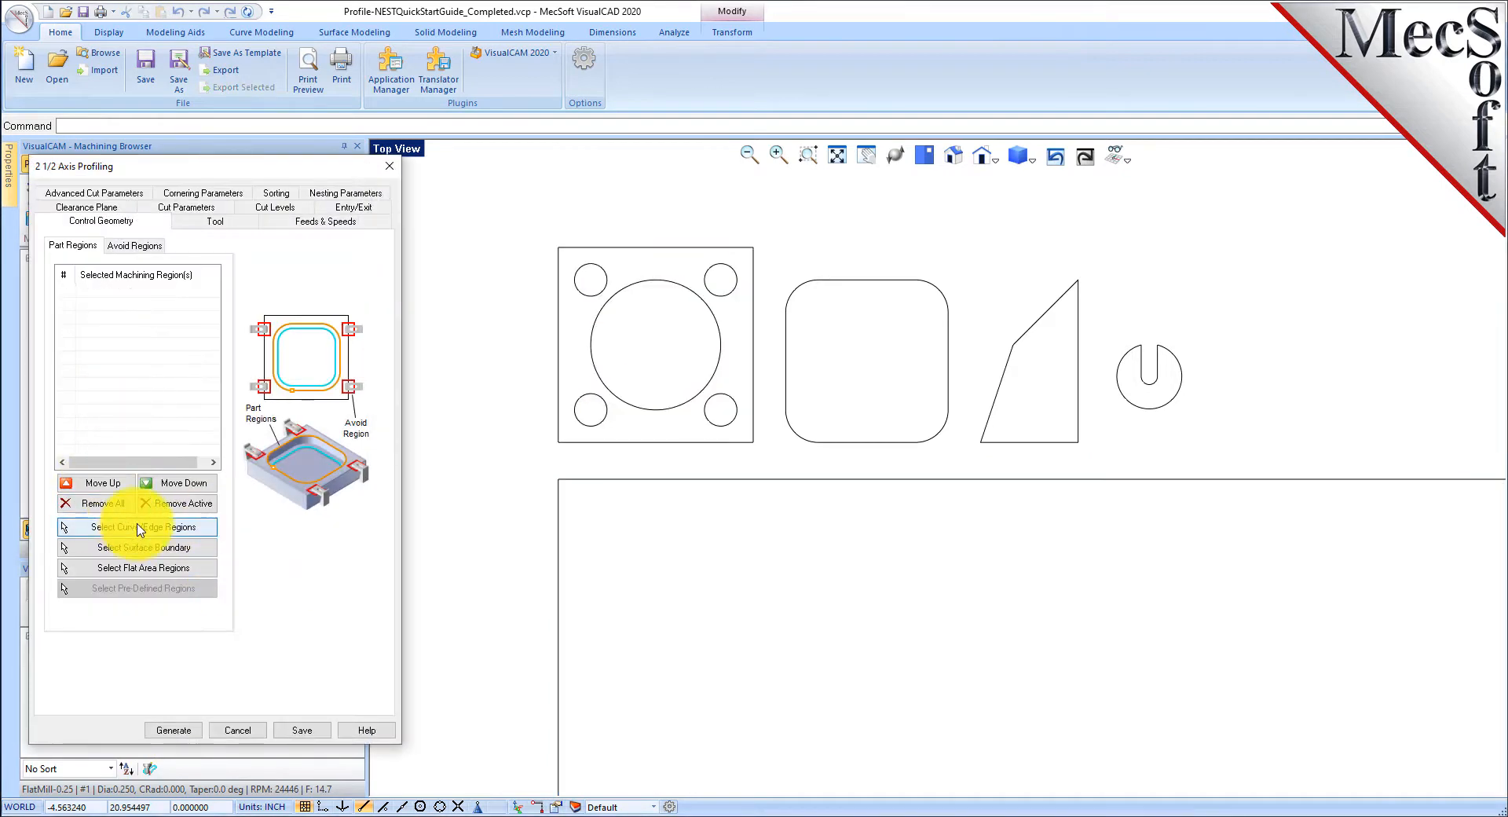
click(126, 527)
drag(1108, 417, 1206, 319)
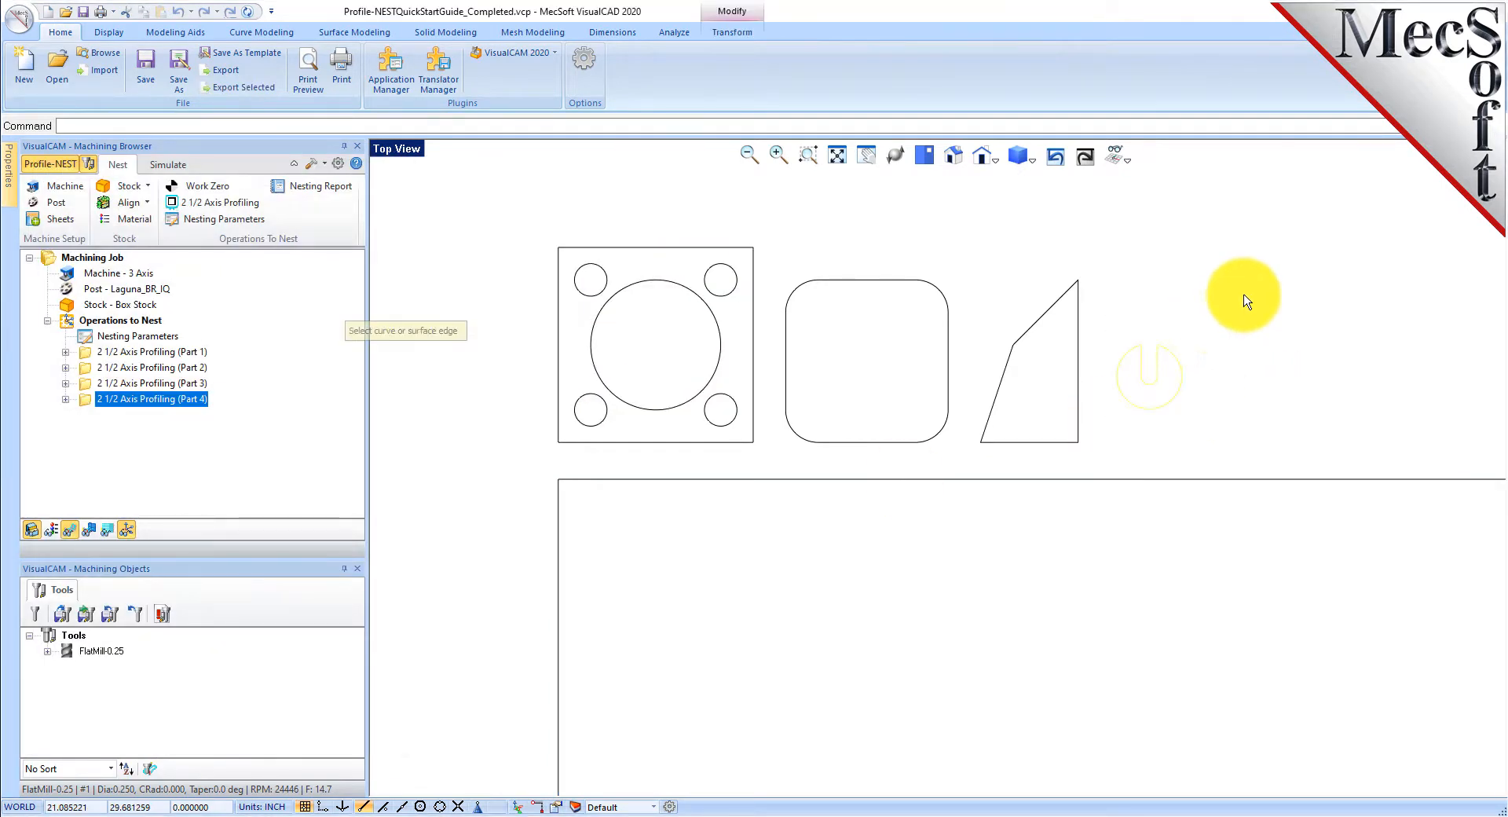
right_click(1246, 296)
click(166, 730)
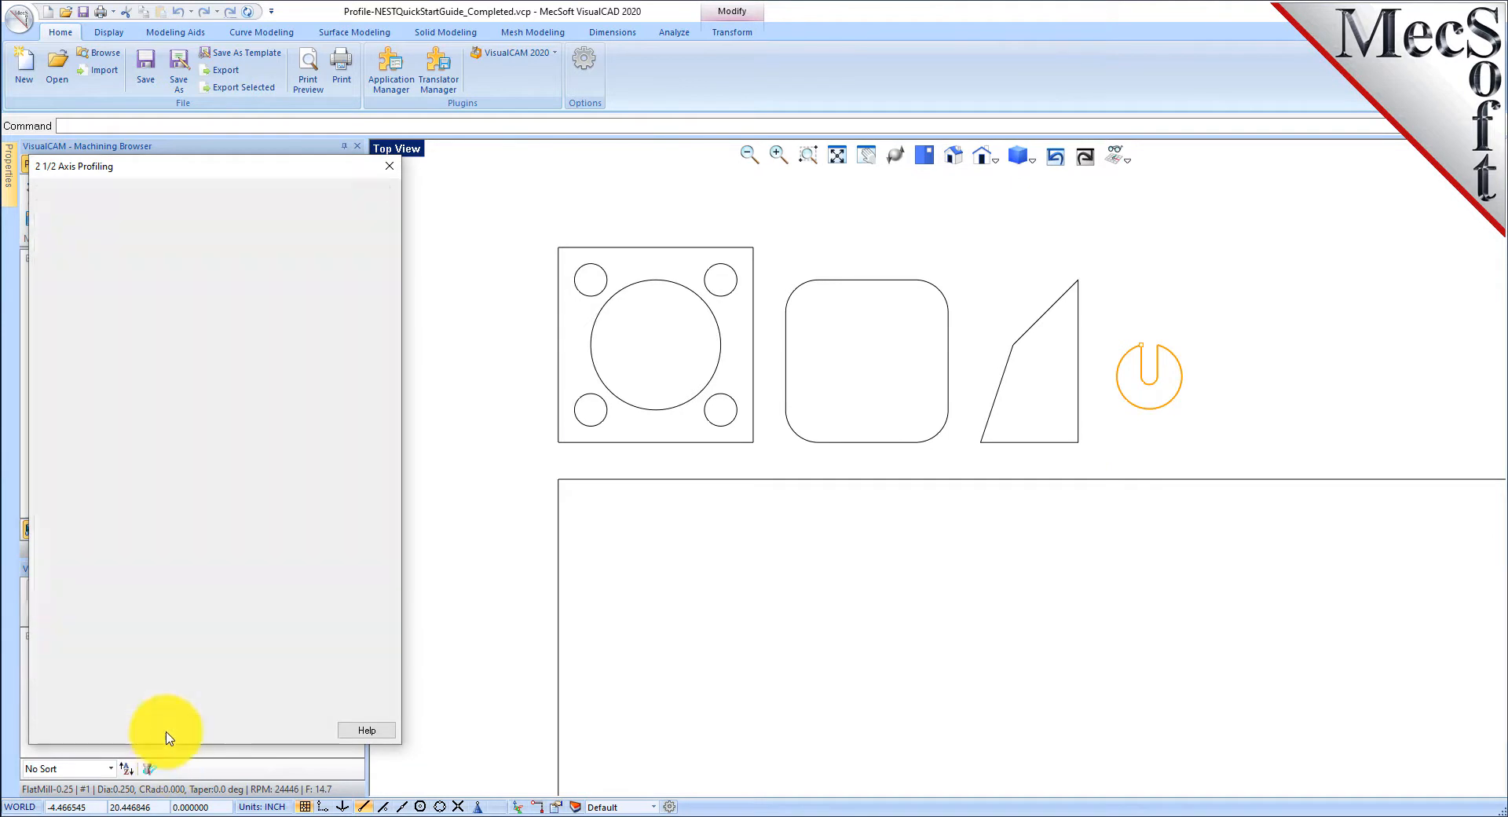
Examine the toolpaths of Parts 1 to 4 in isometric view, then return to the top view and check the operations again.
click(134, 351)
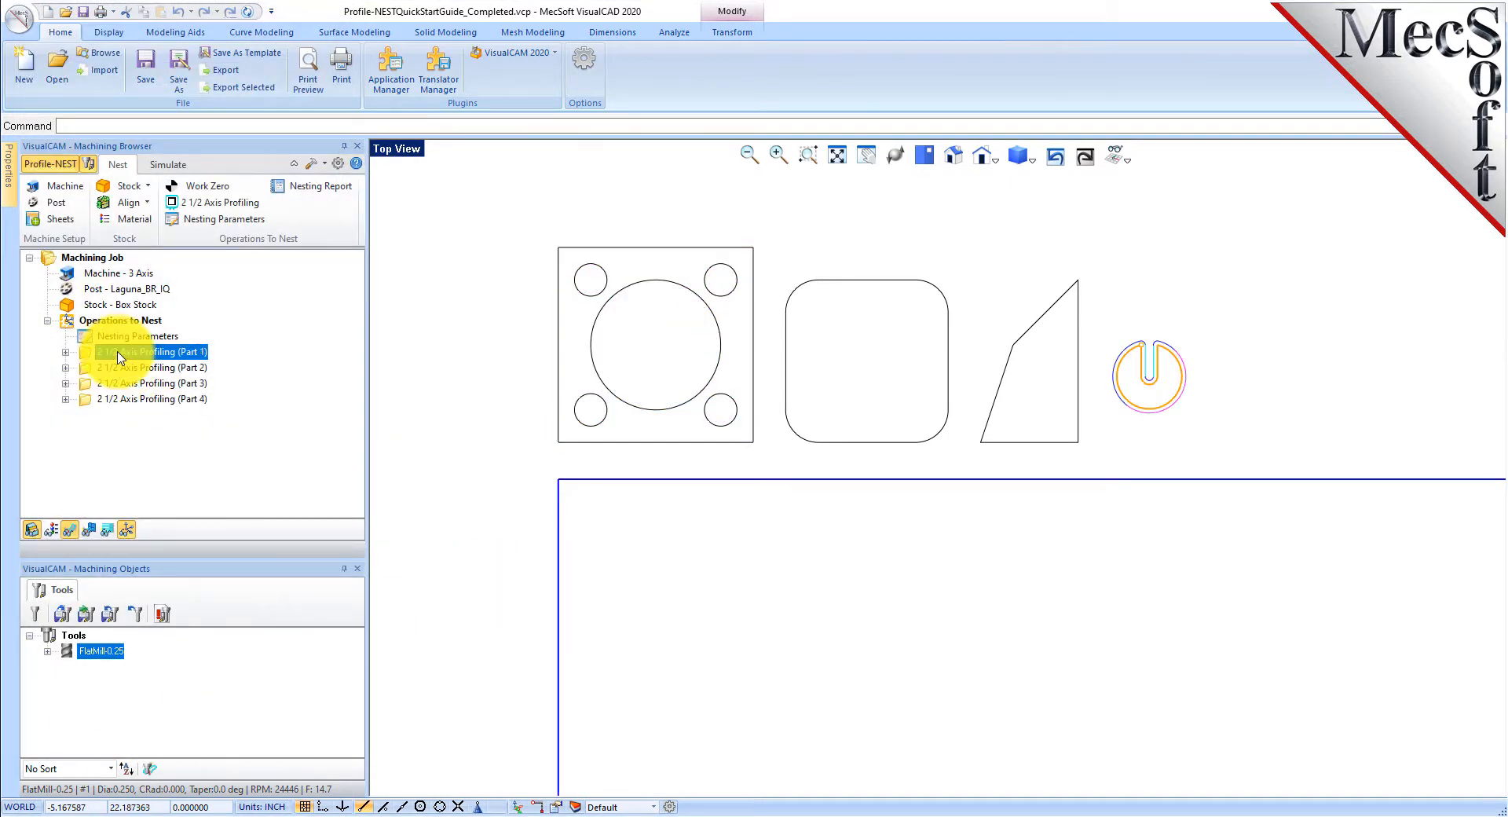
click(956, 160)
scroll(969, 312, up, 5)
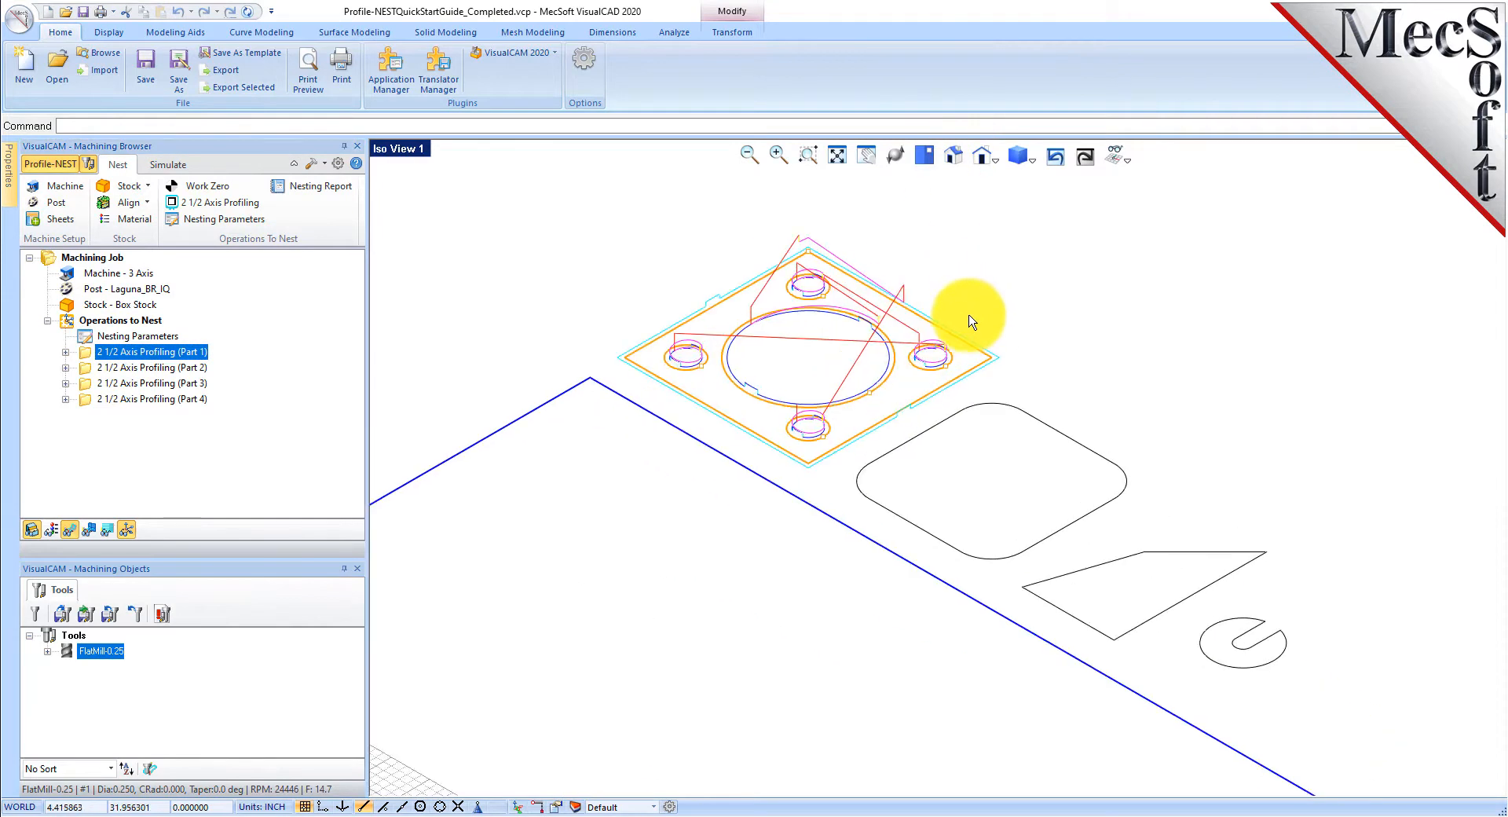
click(138, 368)
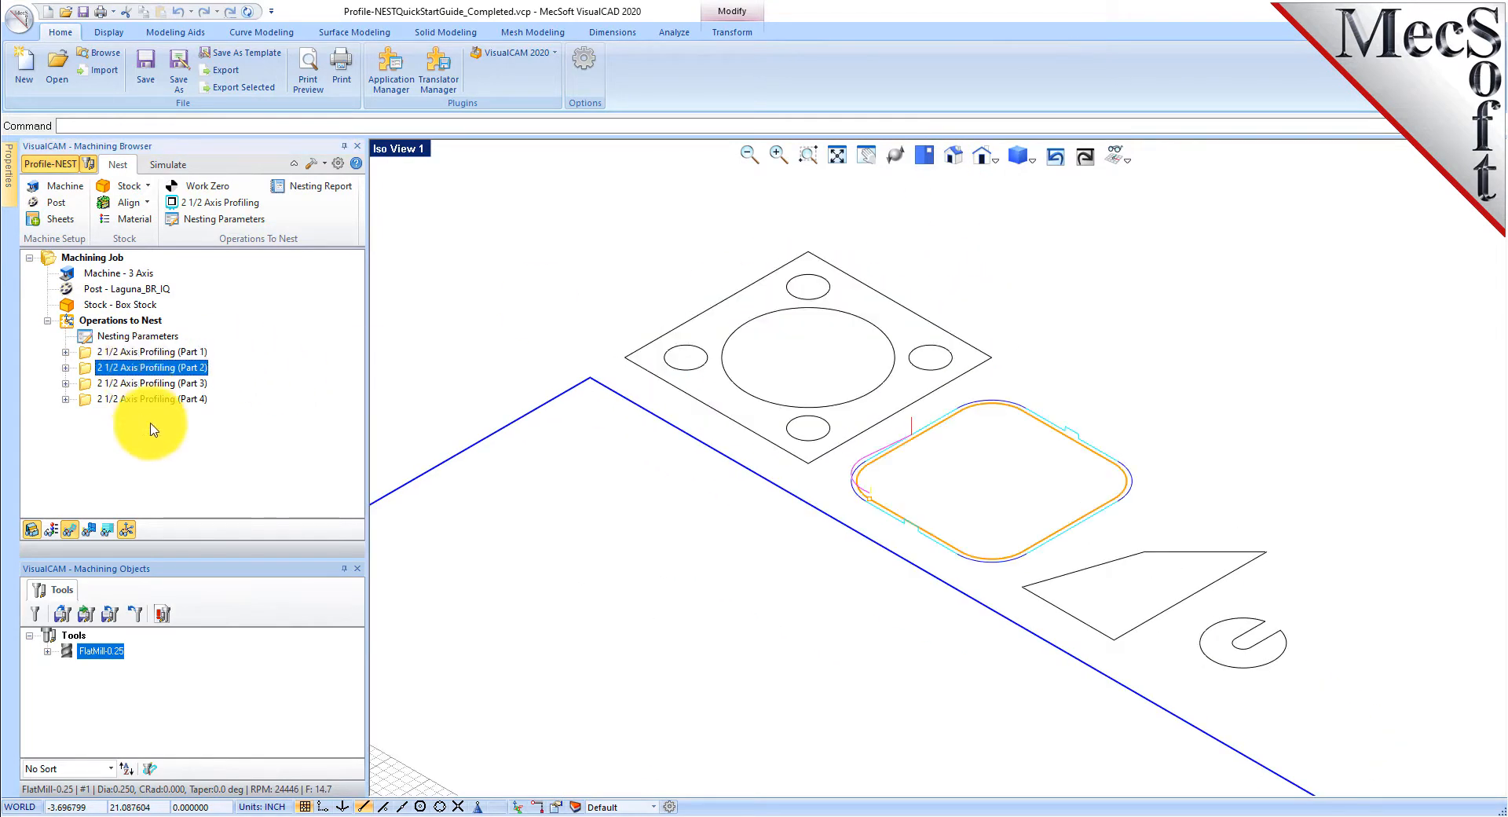
click(165, 383)
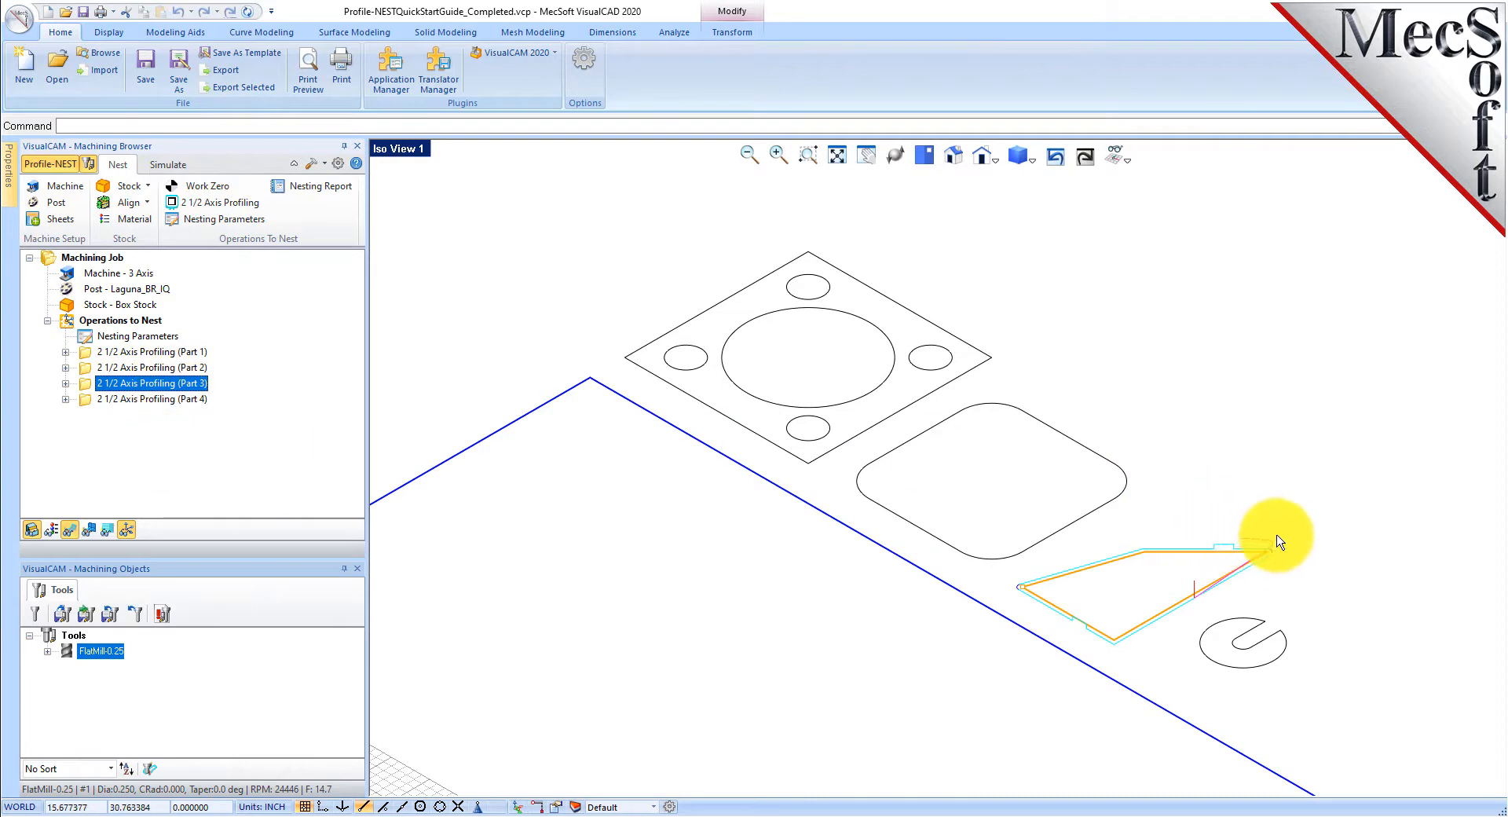
click(158, 399)
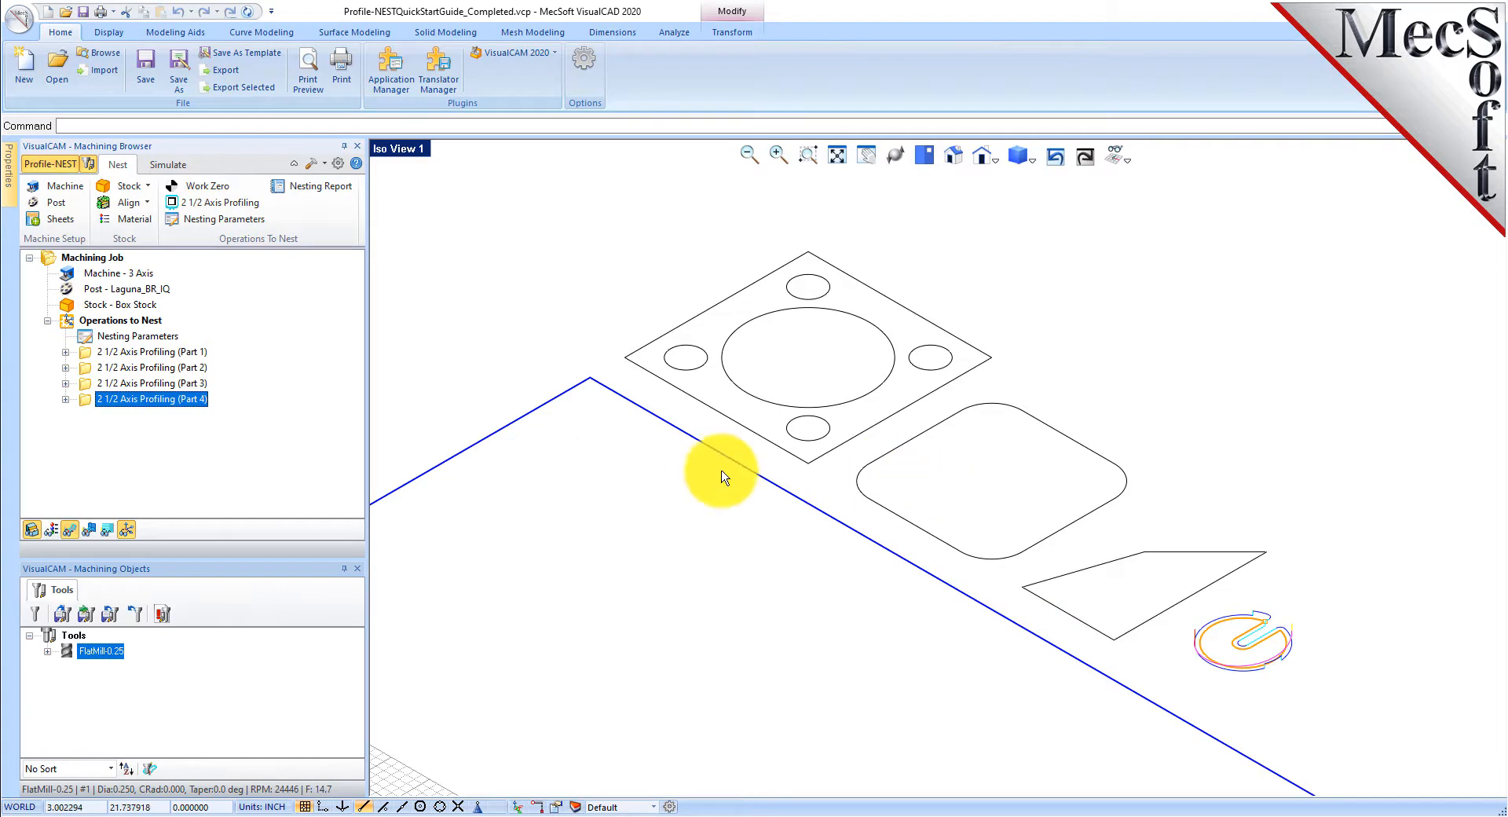
click(925, 155)
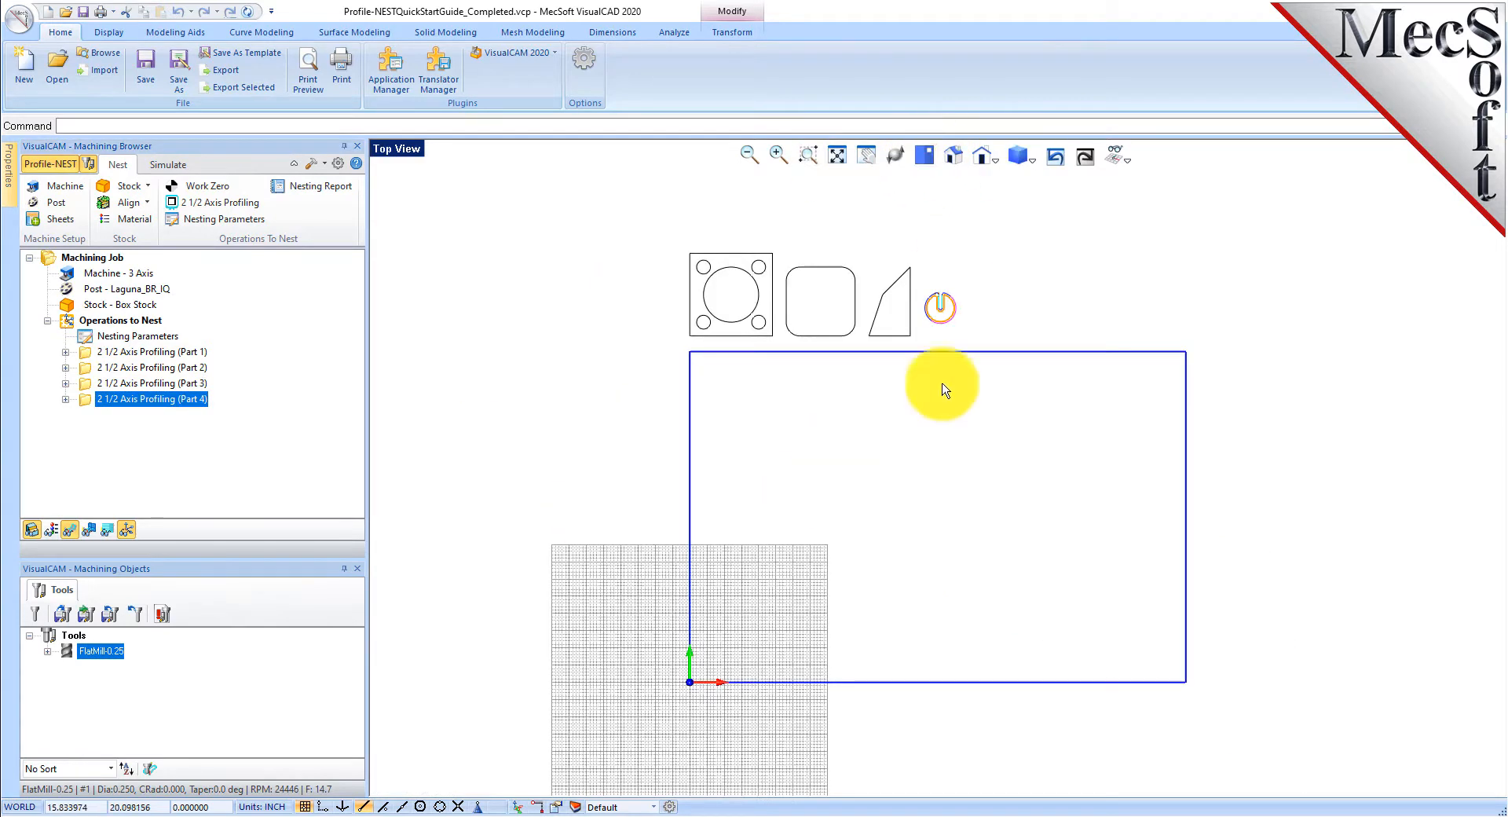
click(149, 352)
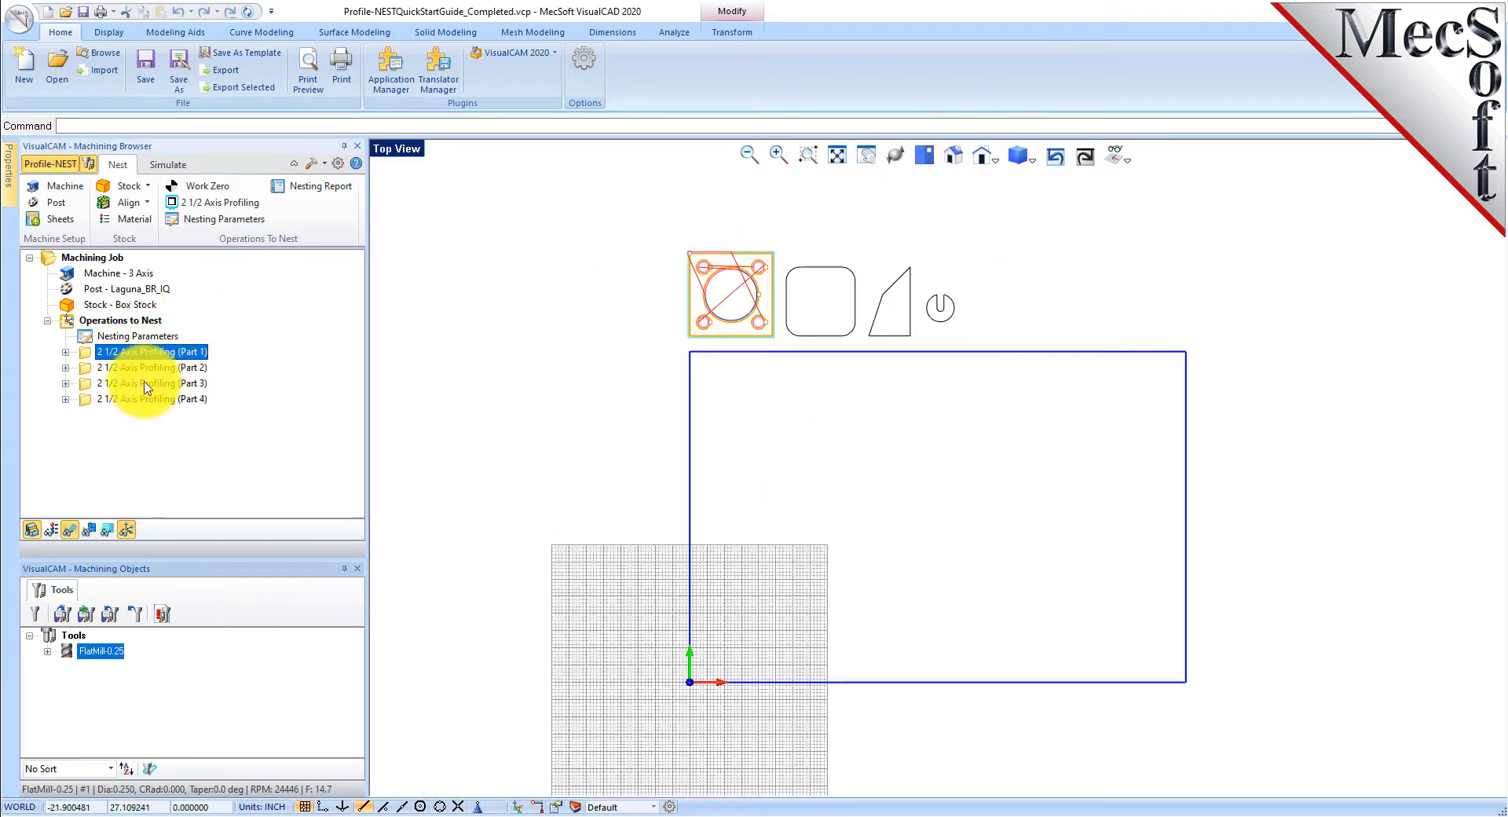
click(153, 369)
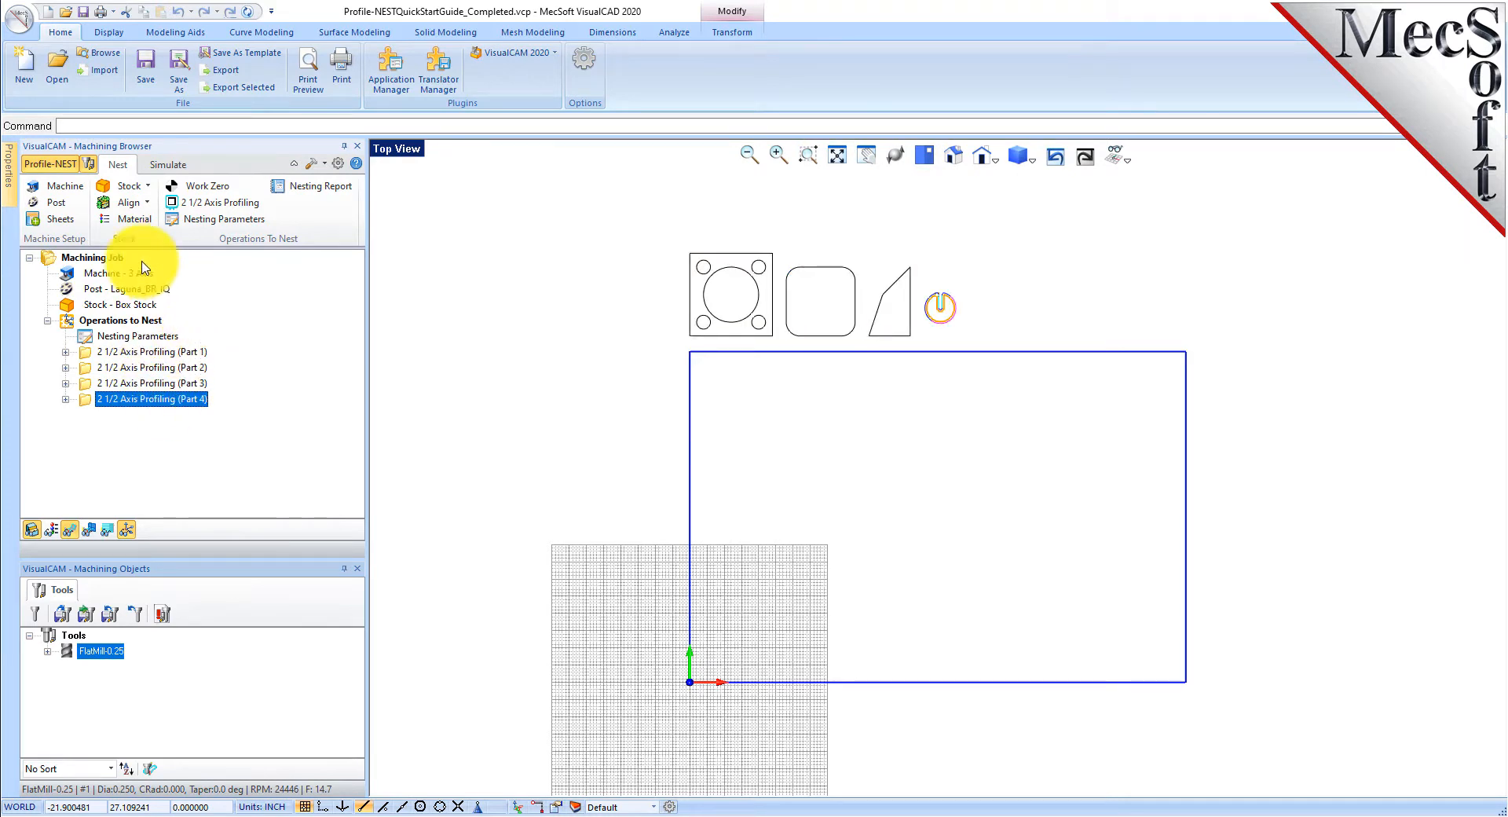
Open the nesting parameters and review the orientation step angle, the part-inside-part option, and the part-to-part and part-to-sheet distances.
click(223, 222)
drag(470, 211, 431, 216)
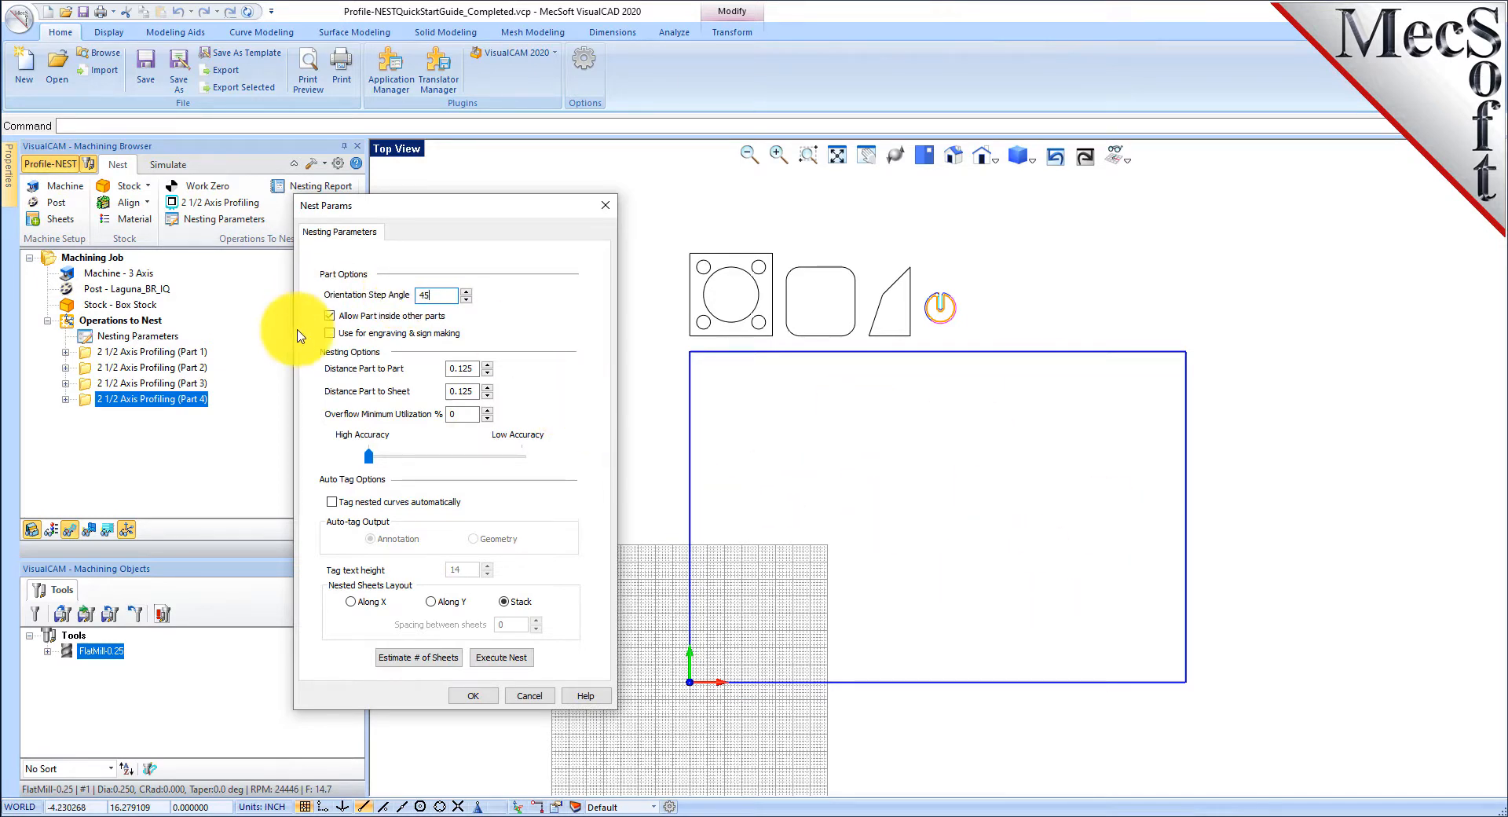
mouse_move(331, 320)
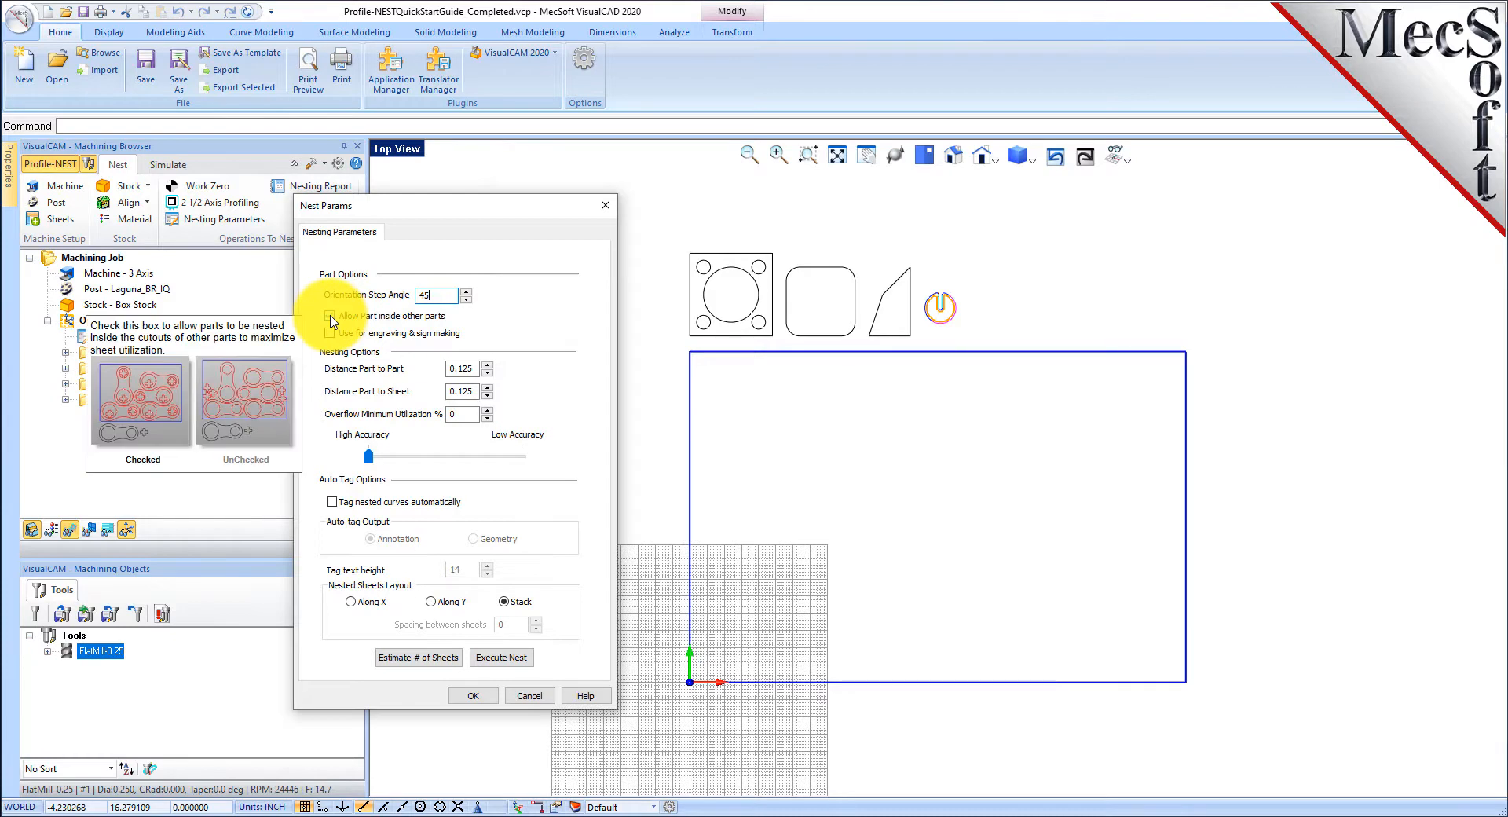
click(330, 317)
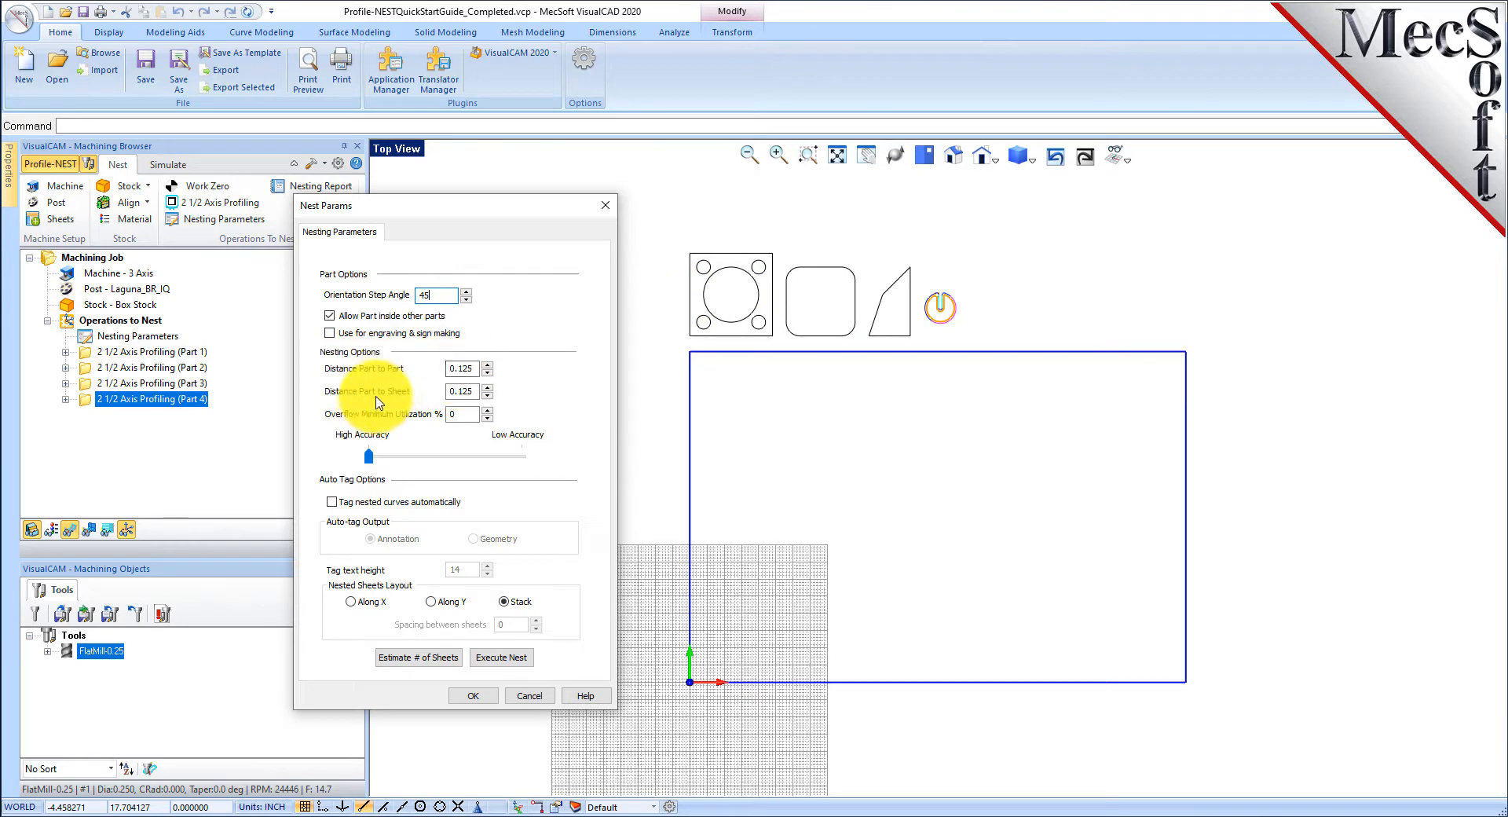
click(469, 367)
drag(474, 368, 429, 369)
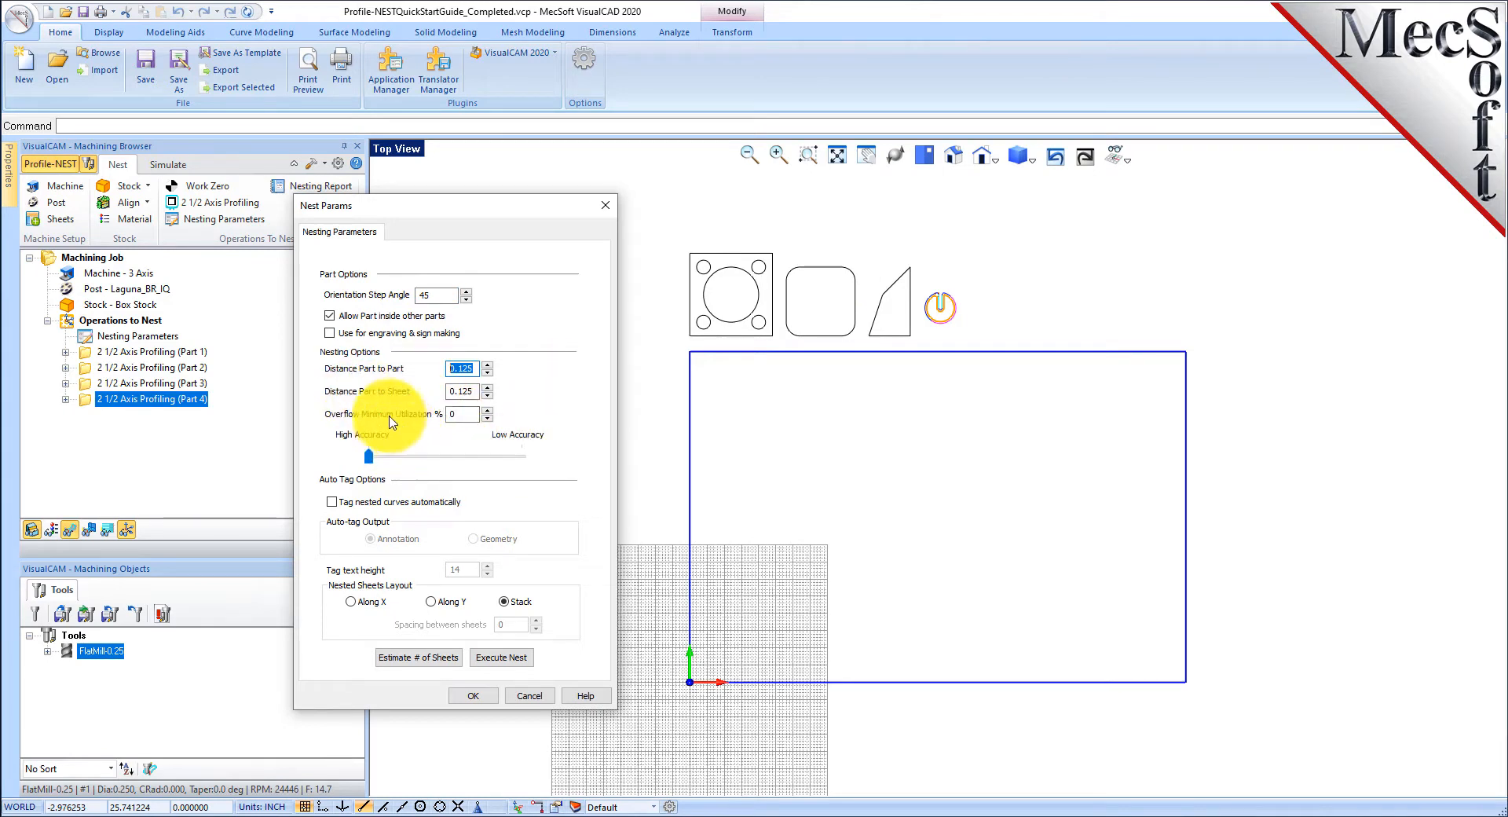
double_click(462, 391)
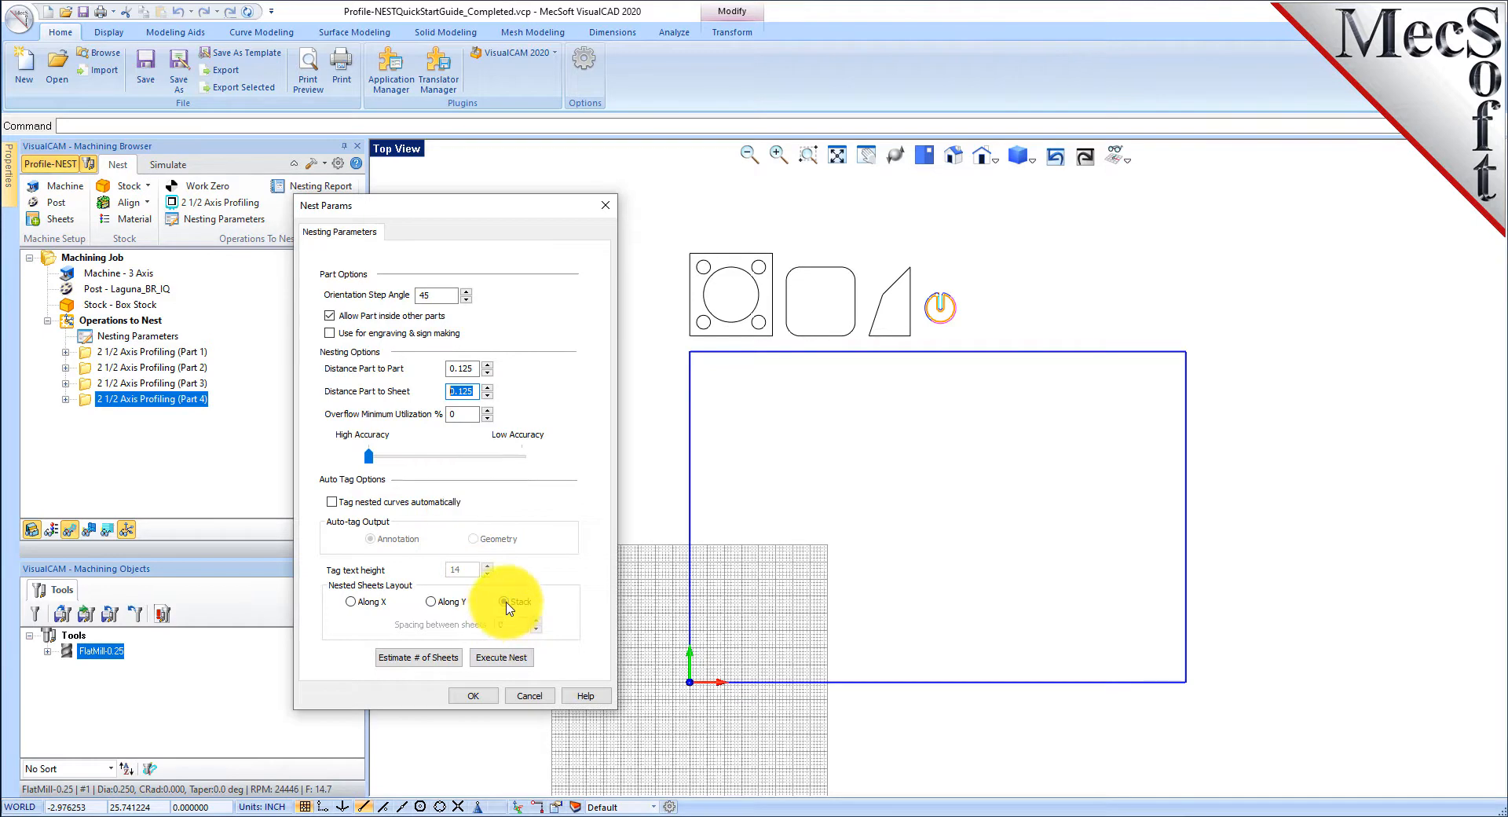
Review the nested sheets layout option and estimate the number of sheets required for the nest.
mouse_move(506, 607)
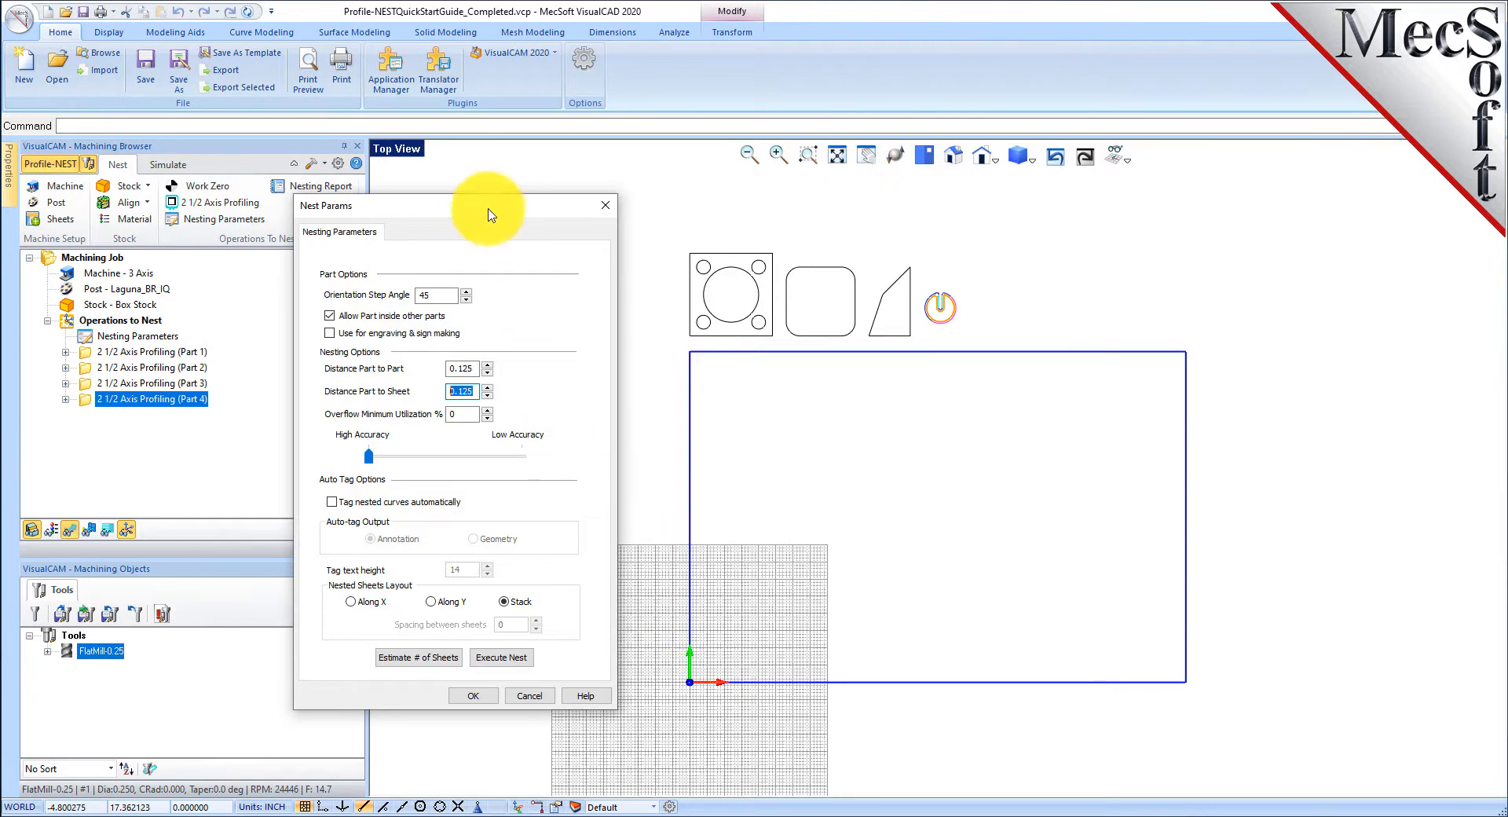
drag(489, 214, 546, 192)
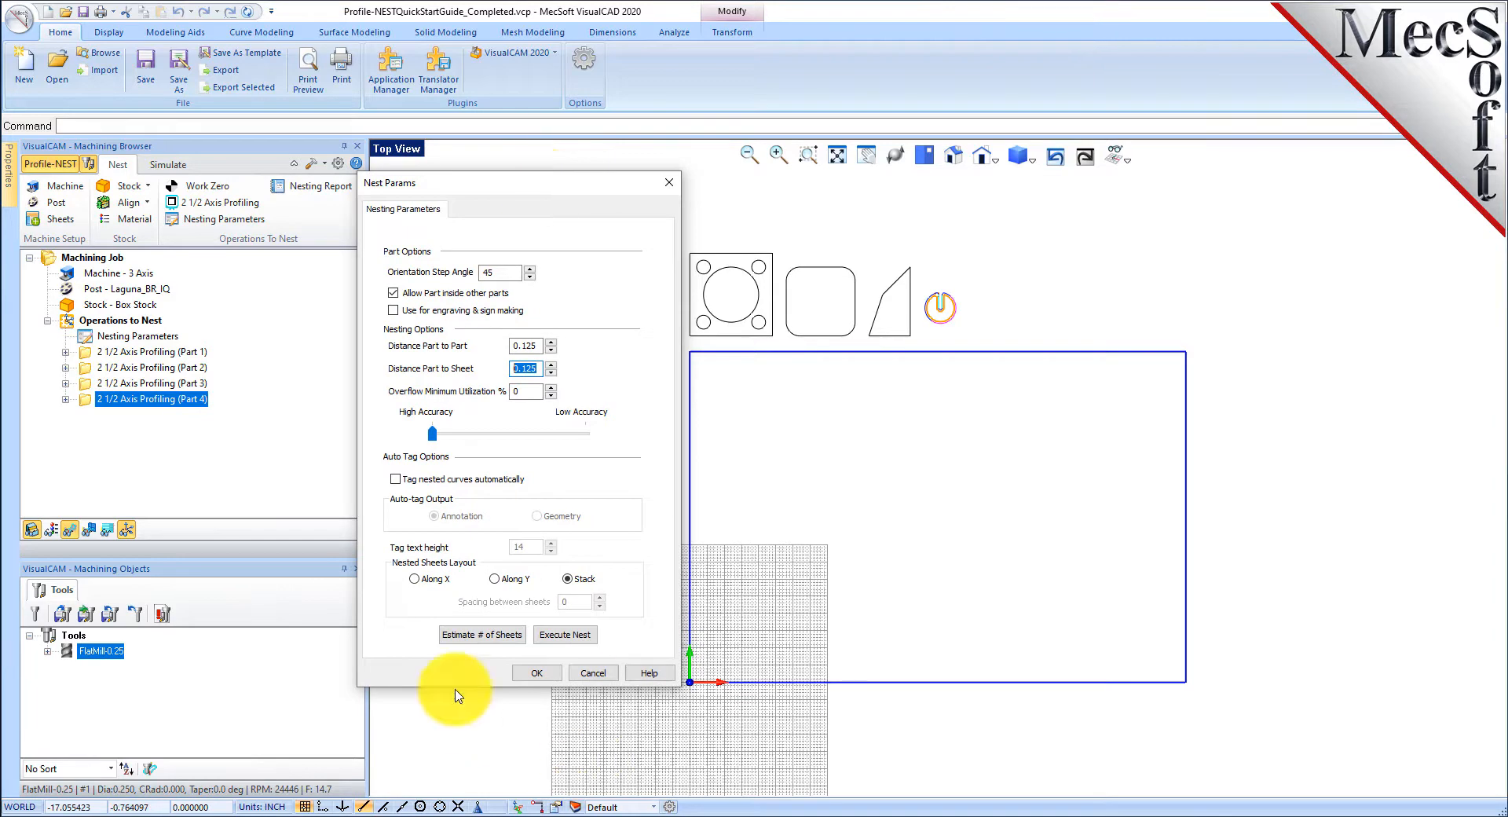
click(482, 634)
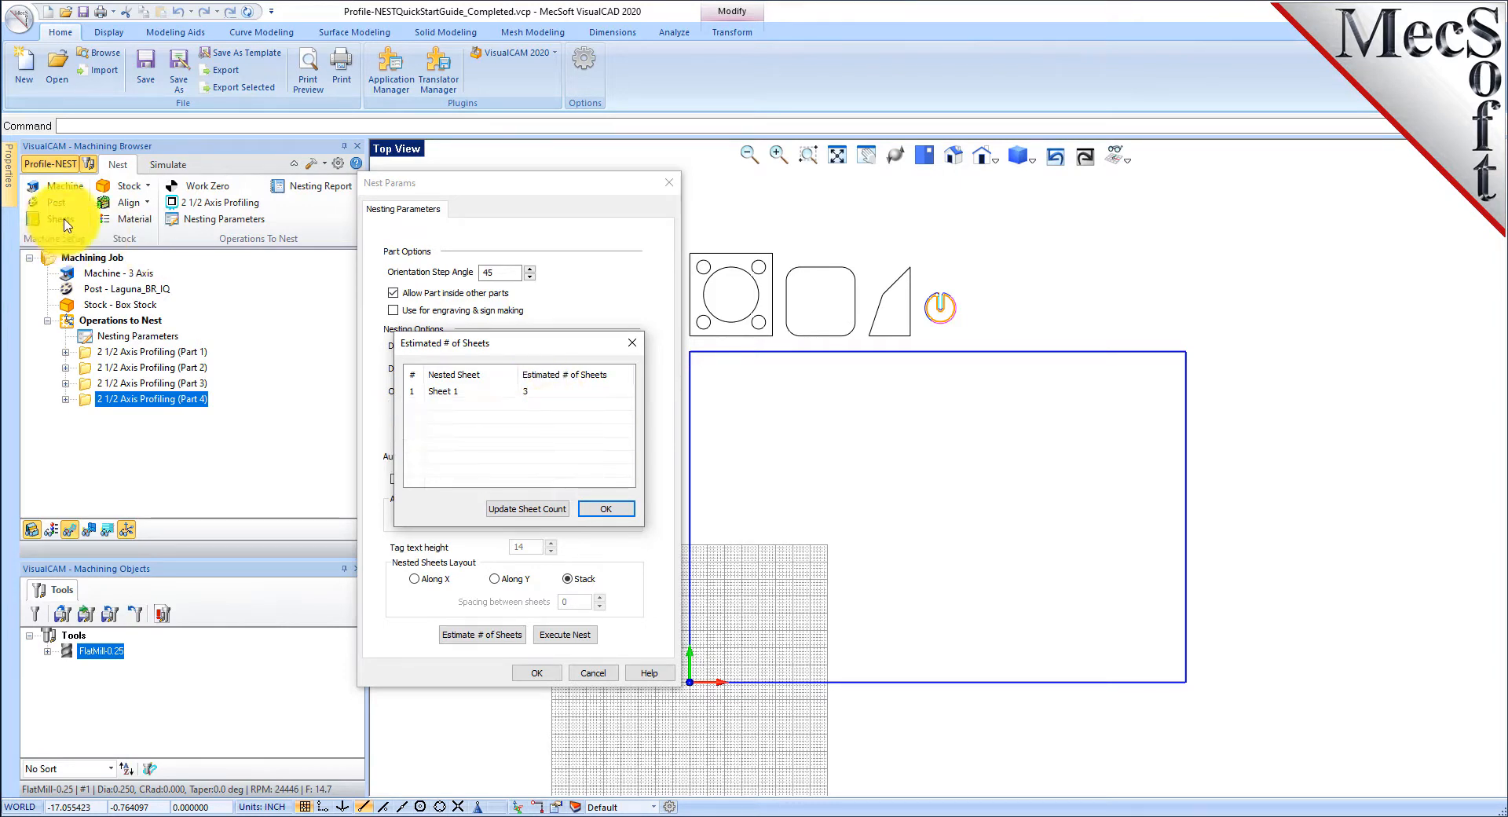
Update the sheet count from the estimate and execute the nest with the current nesting parameters.
click(531, 511)
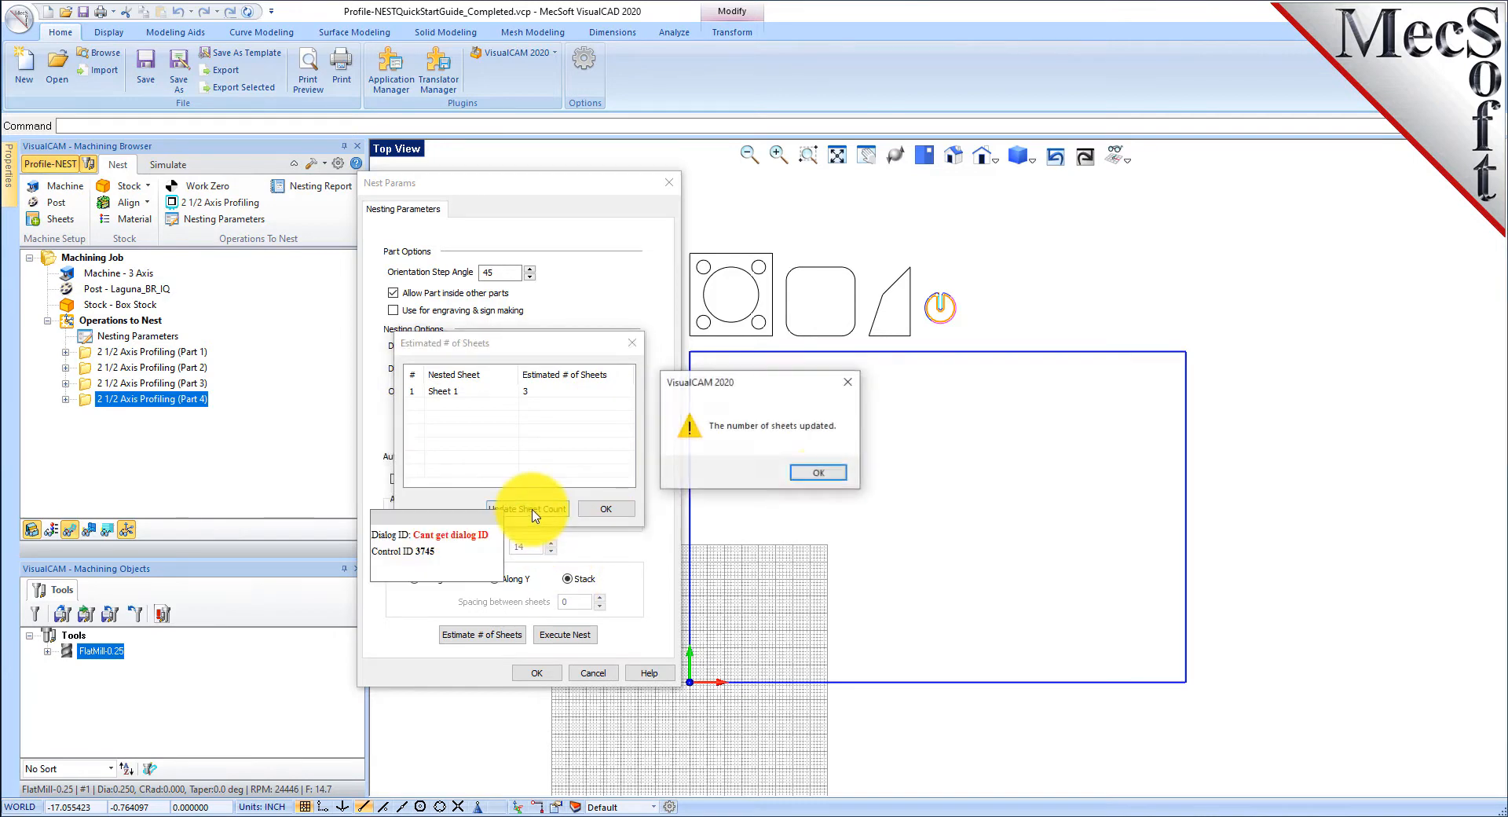
click(819, 474)
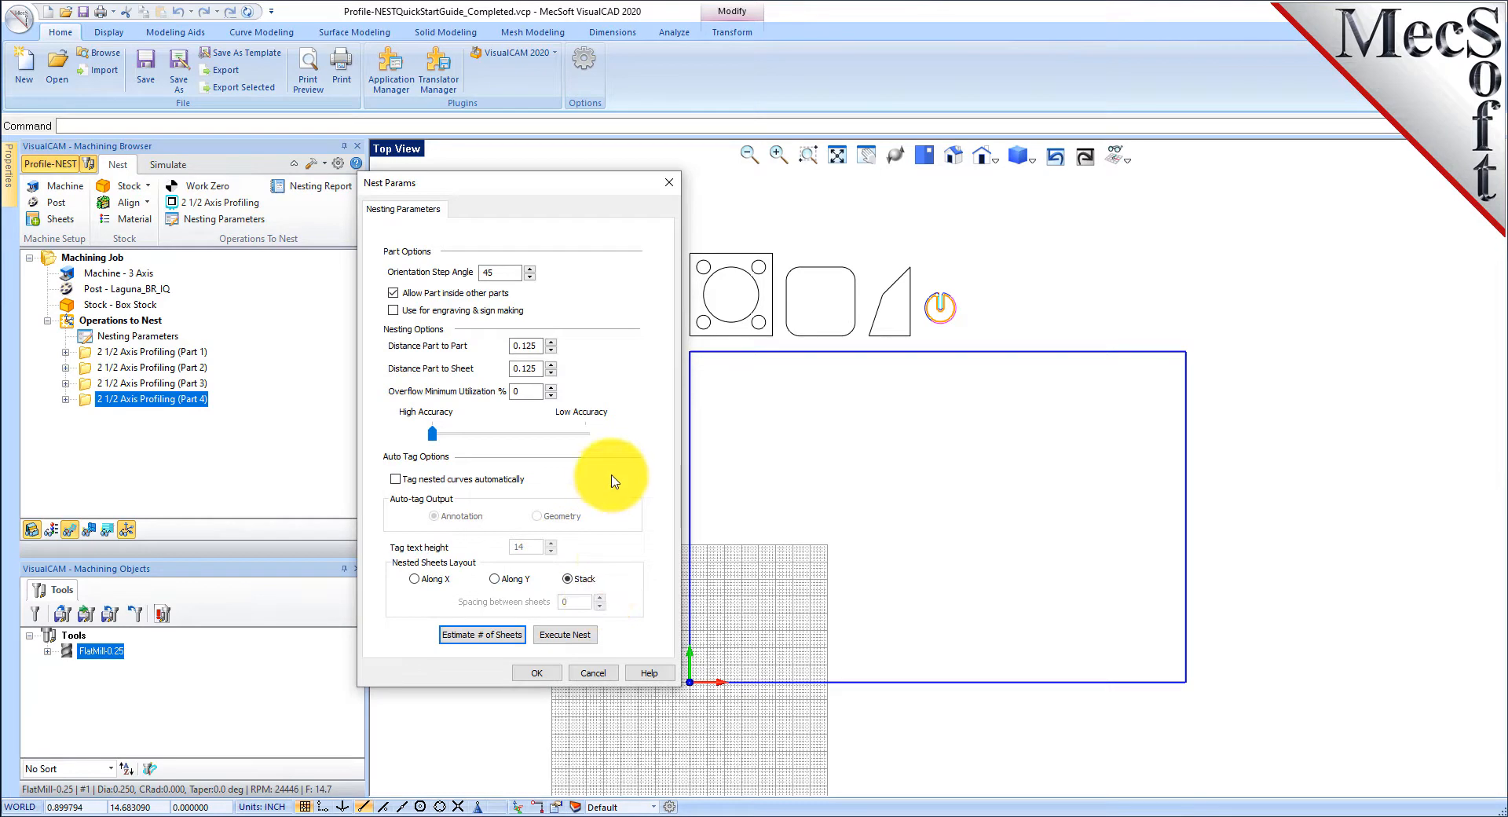
click(565, 635)
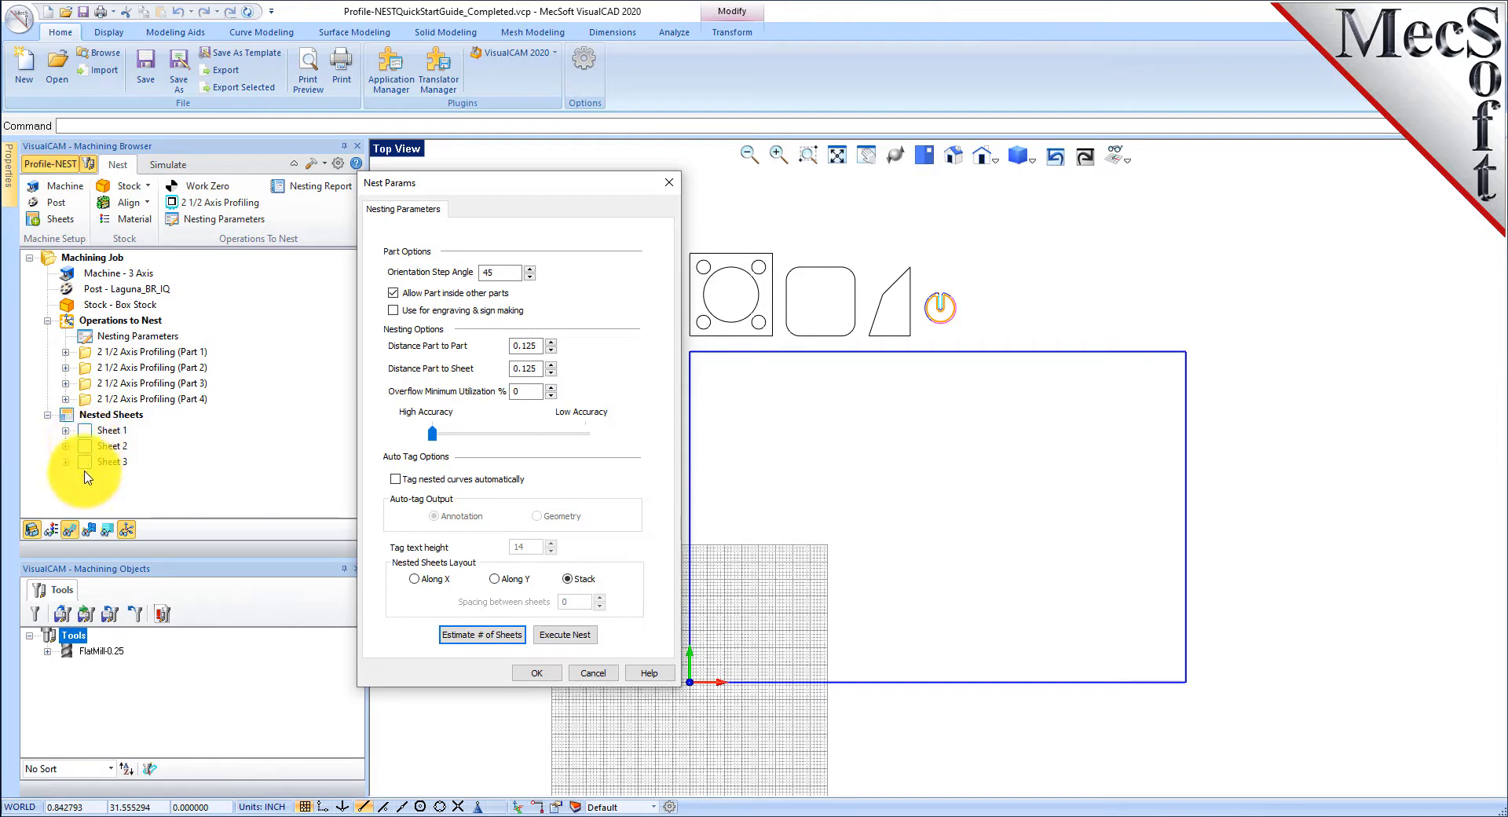
click(537, 674)
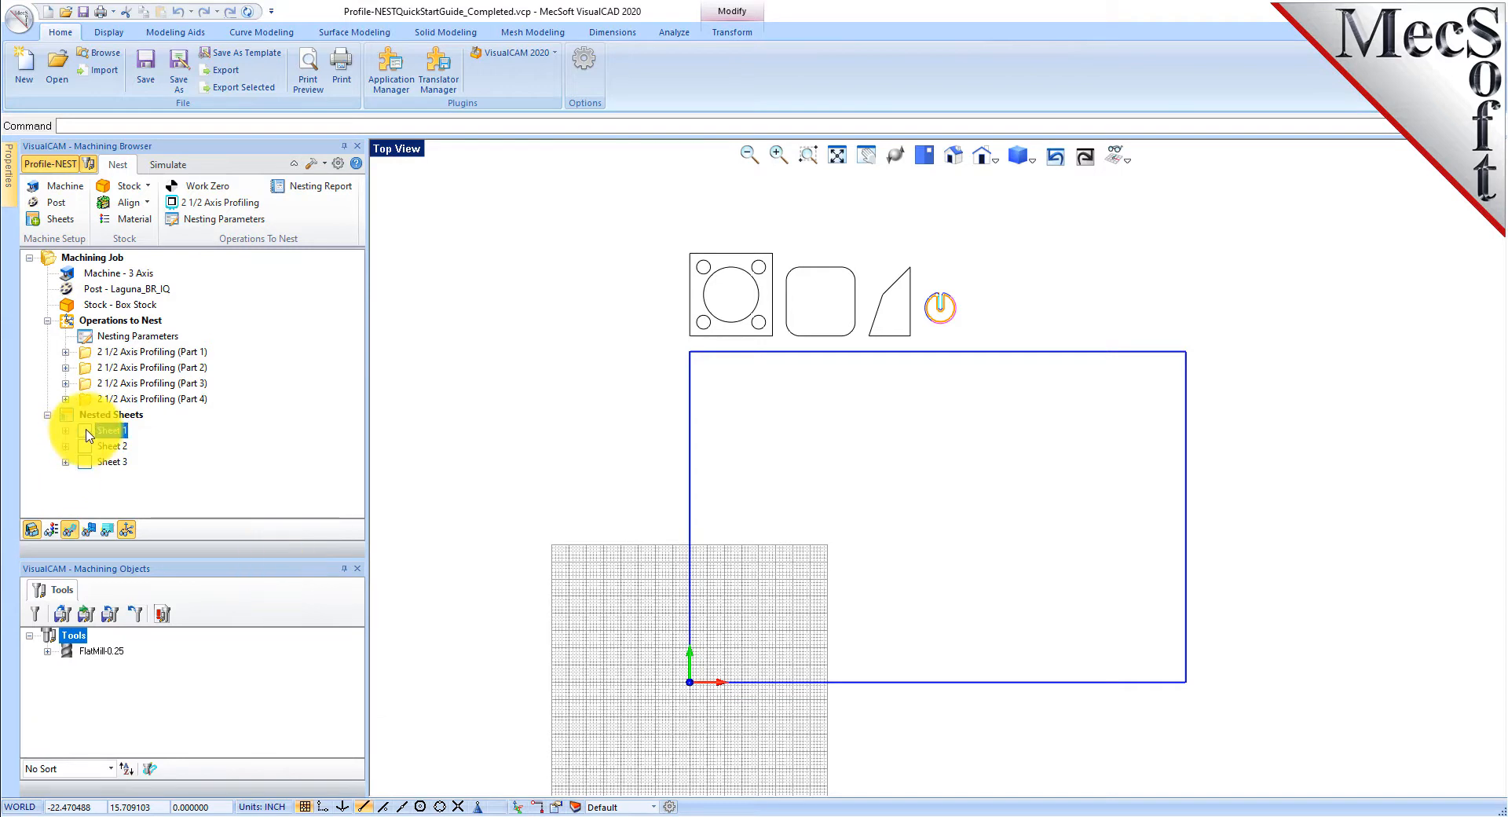
Examine the nested part layouts and toolpaths on Sheets 1, 2 and 3.
scroll(1096, 495, up, 2)
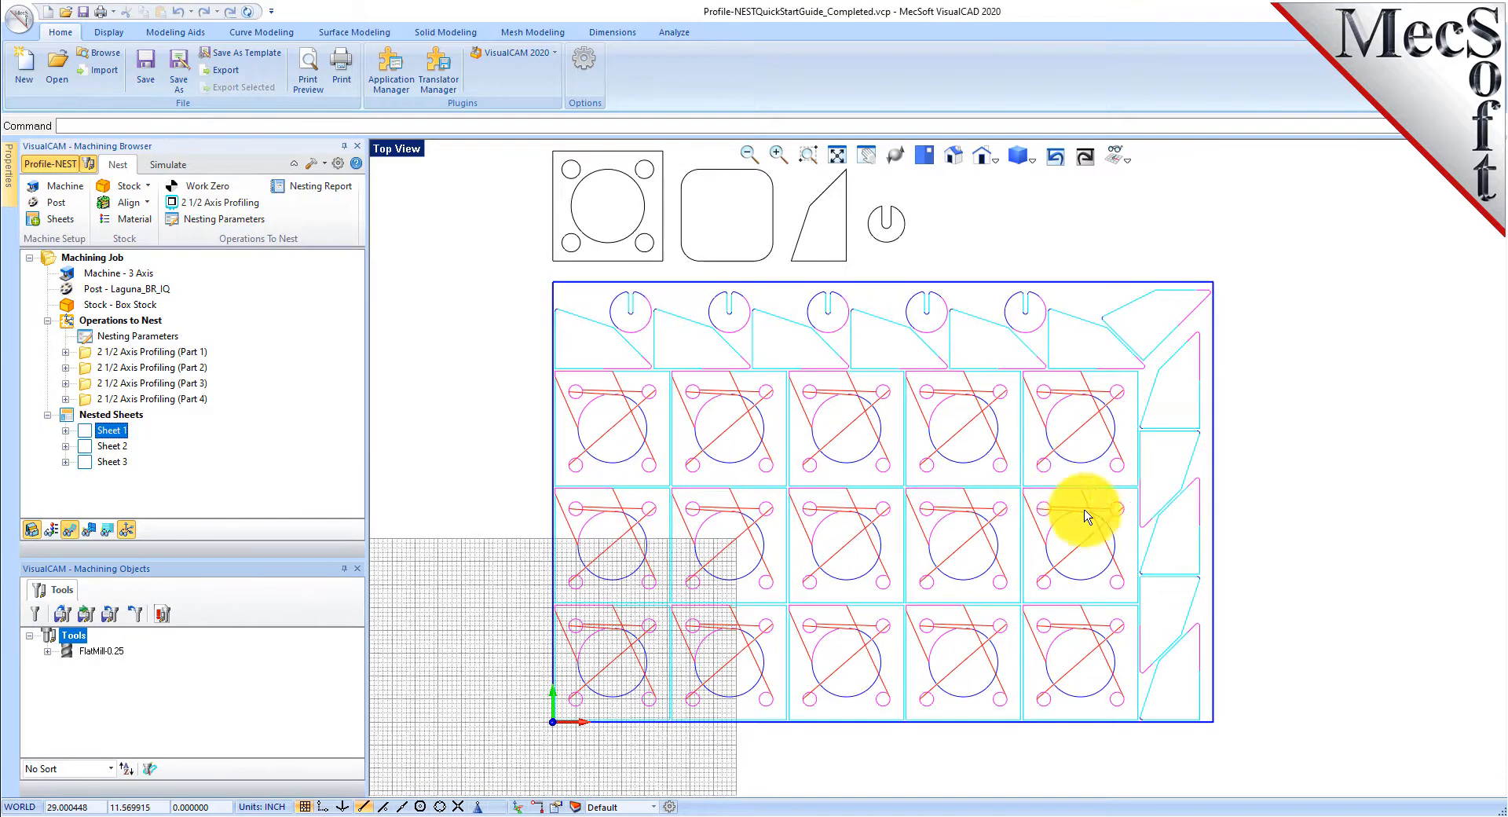
scroll(1044, 474, up, 1)
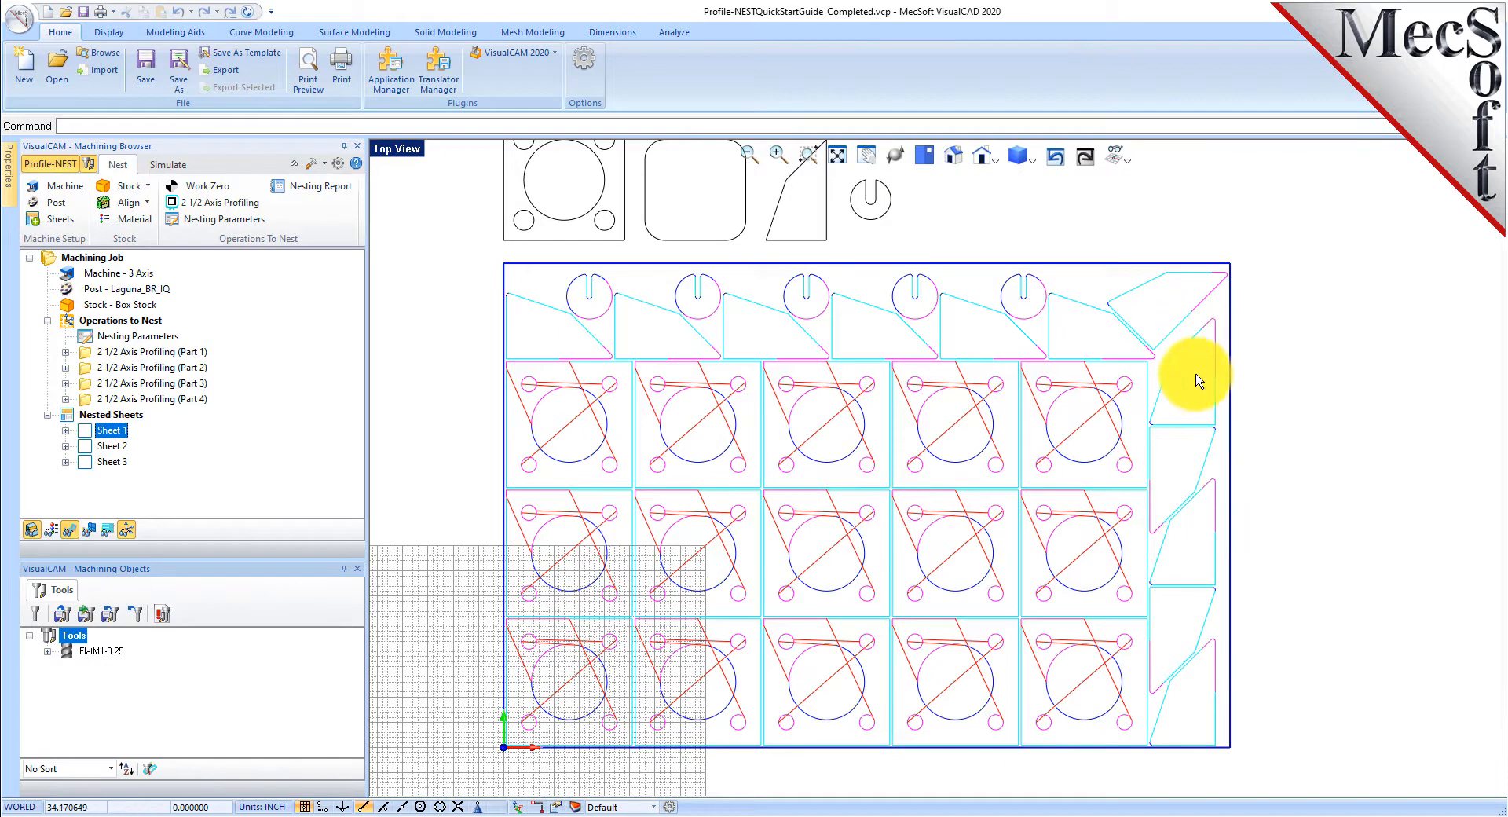
click(89, 452)
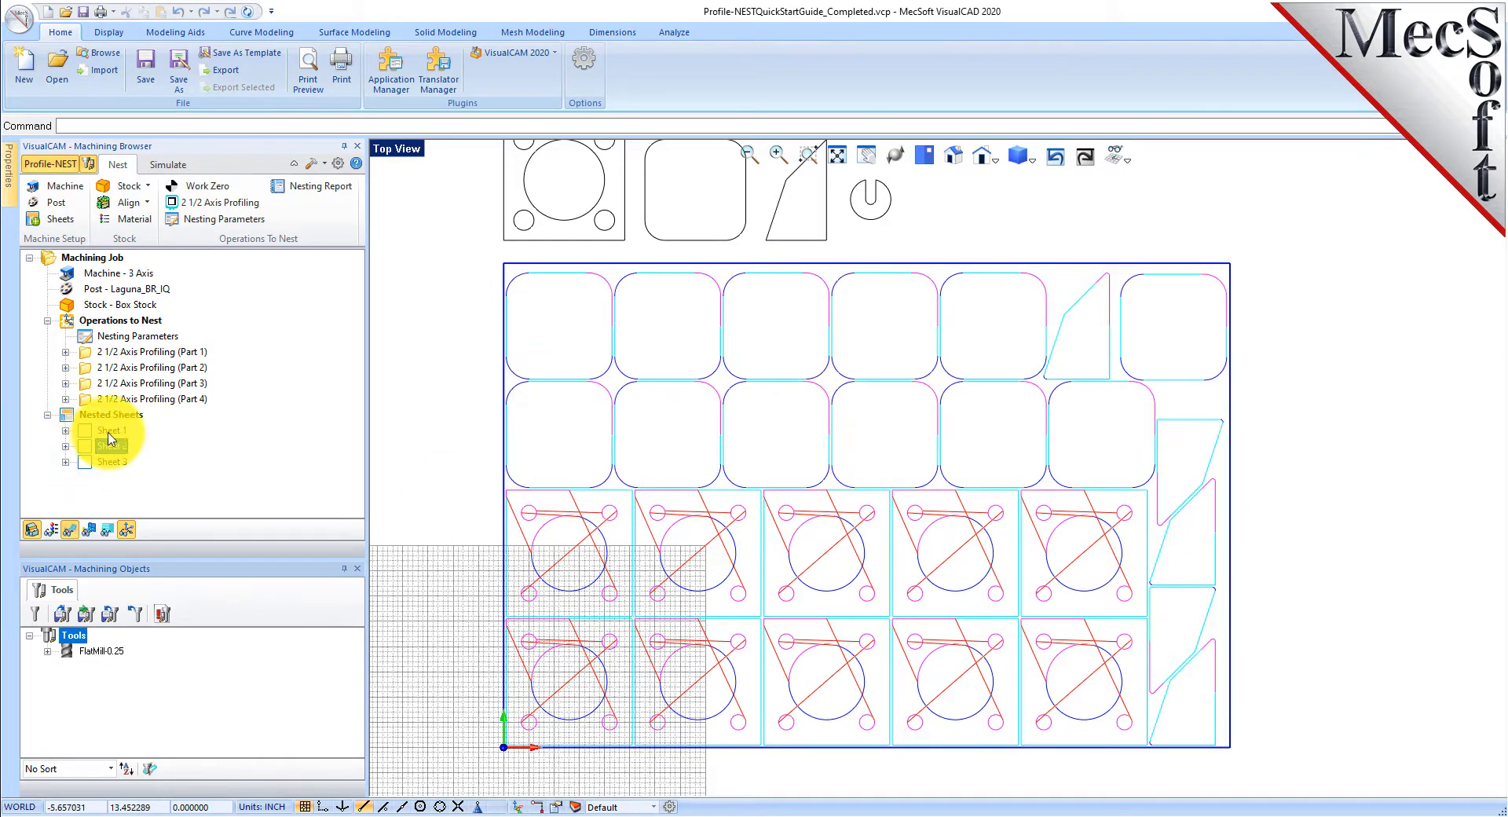
click(88, 465)
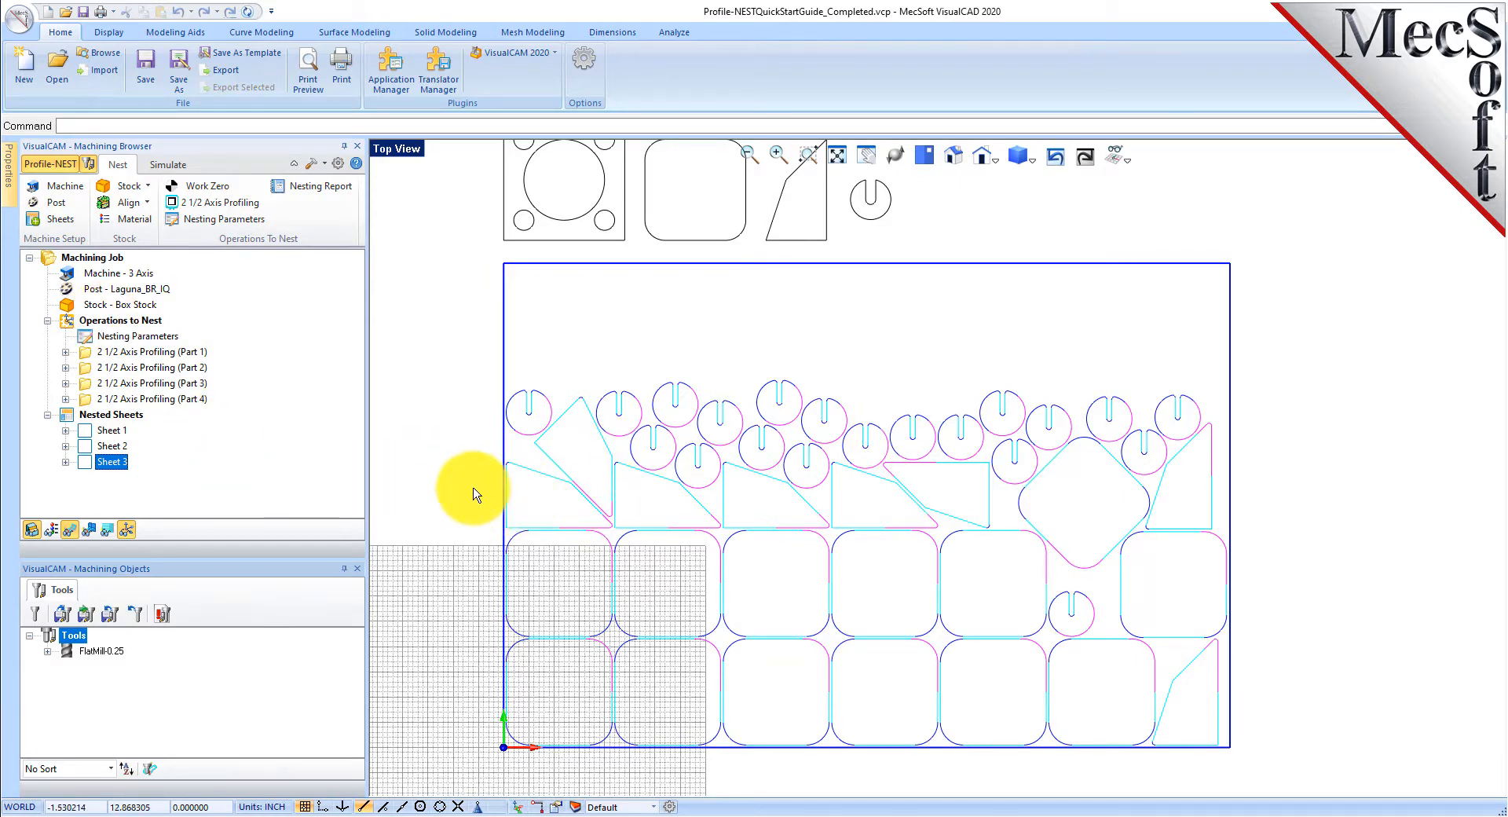
Open the nesting report and review the utilization and part quantities of each nested sheet, then close it.
click(307, 193)
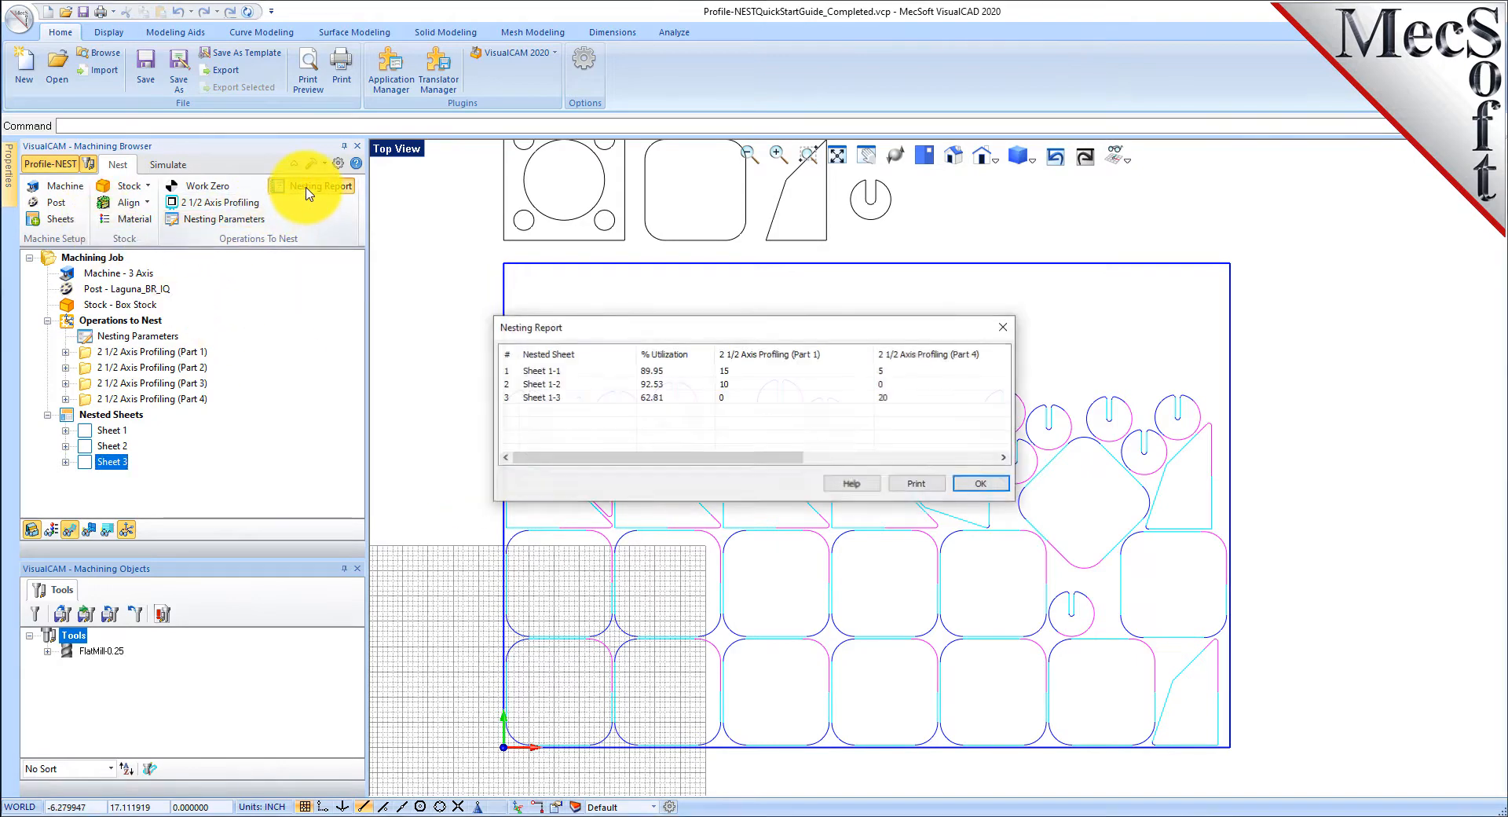
click(559, 370)
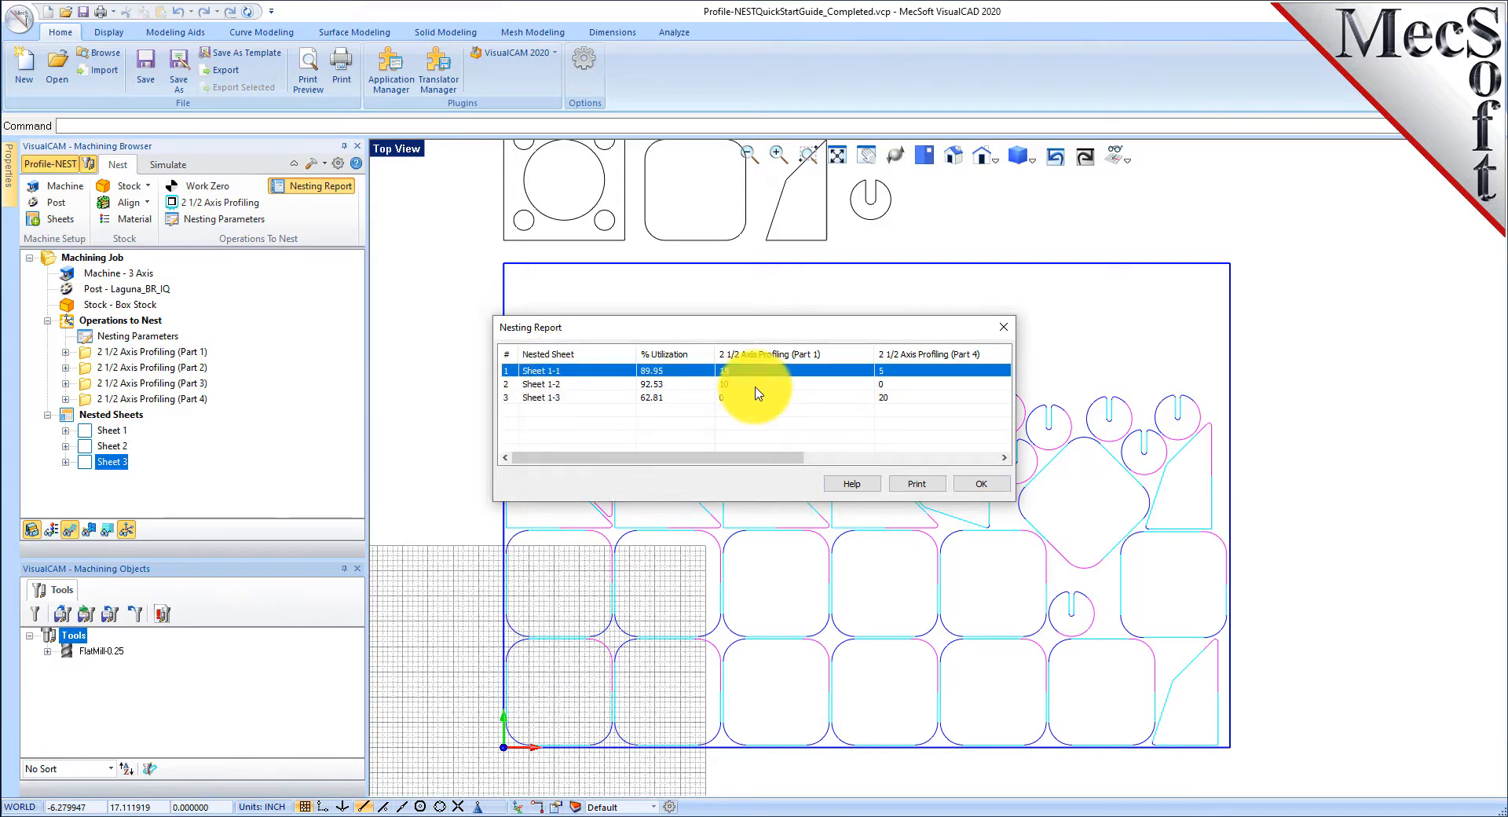
click(664, 384)
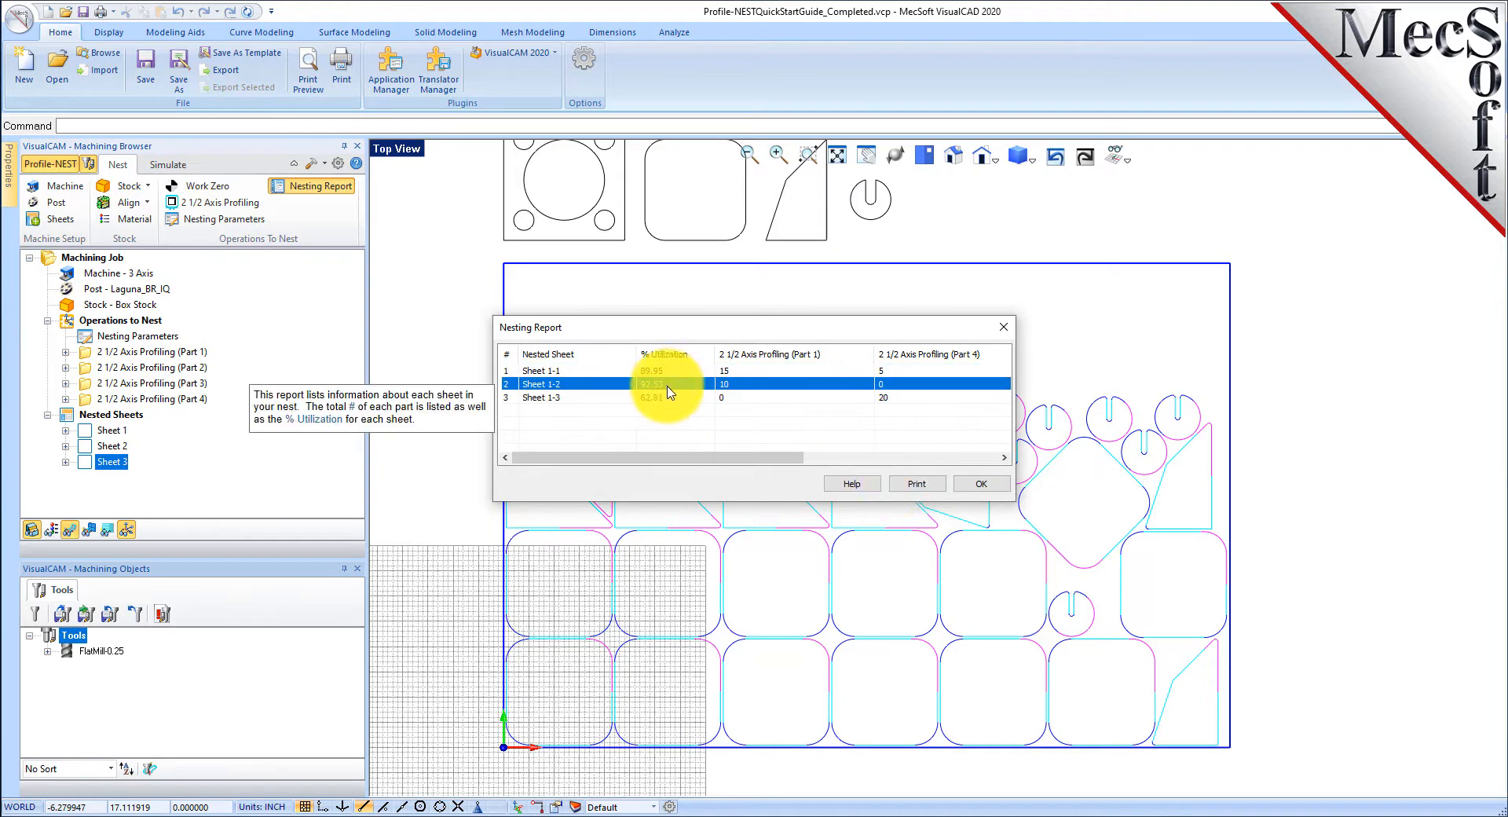
click(666, 398)
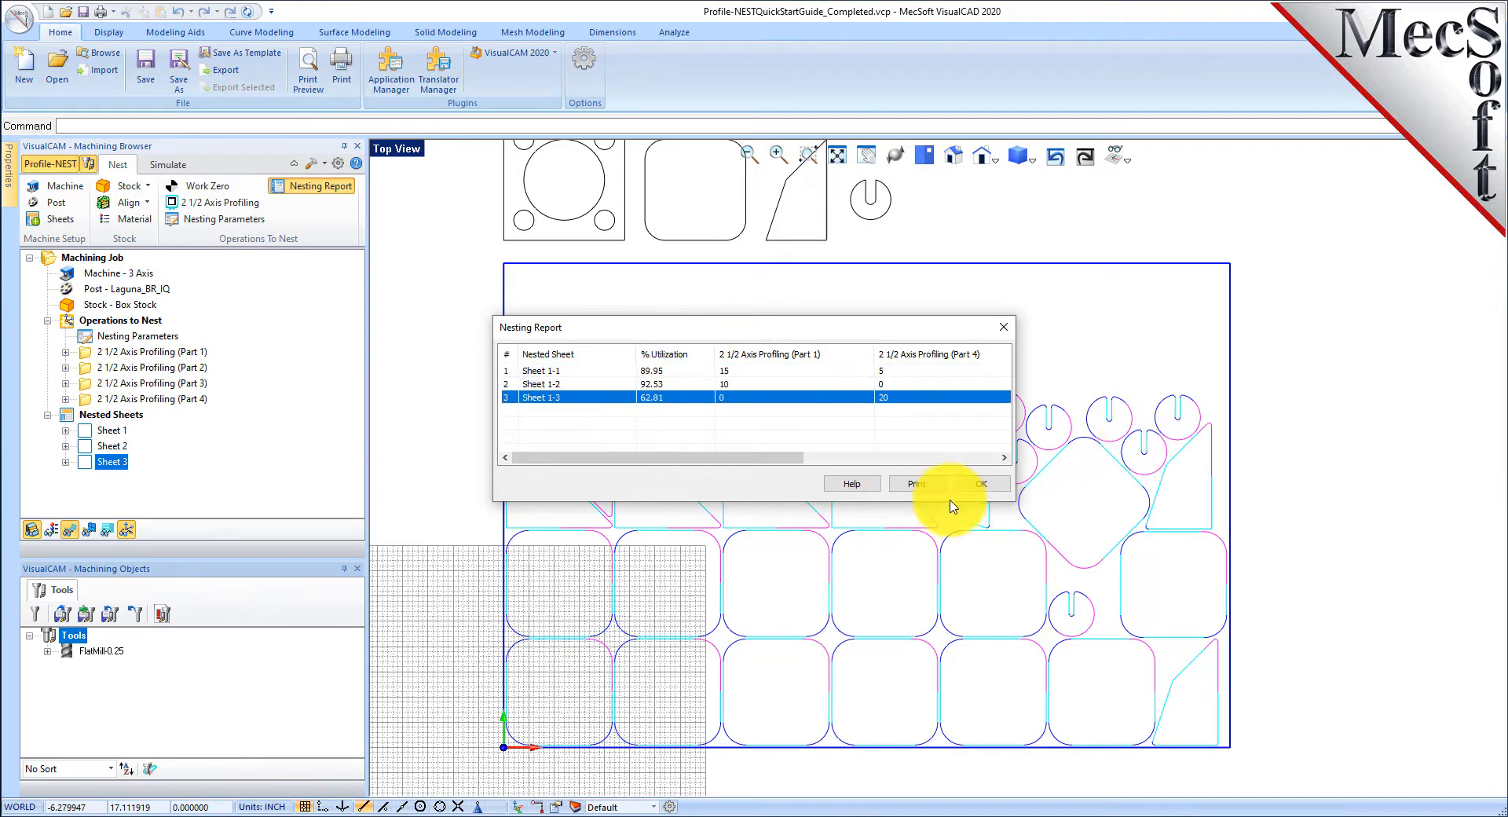
click(979, 484)
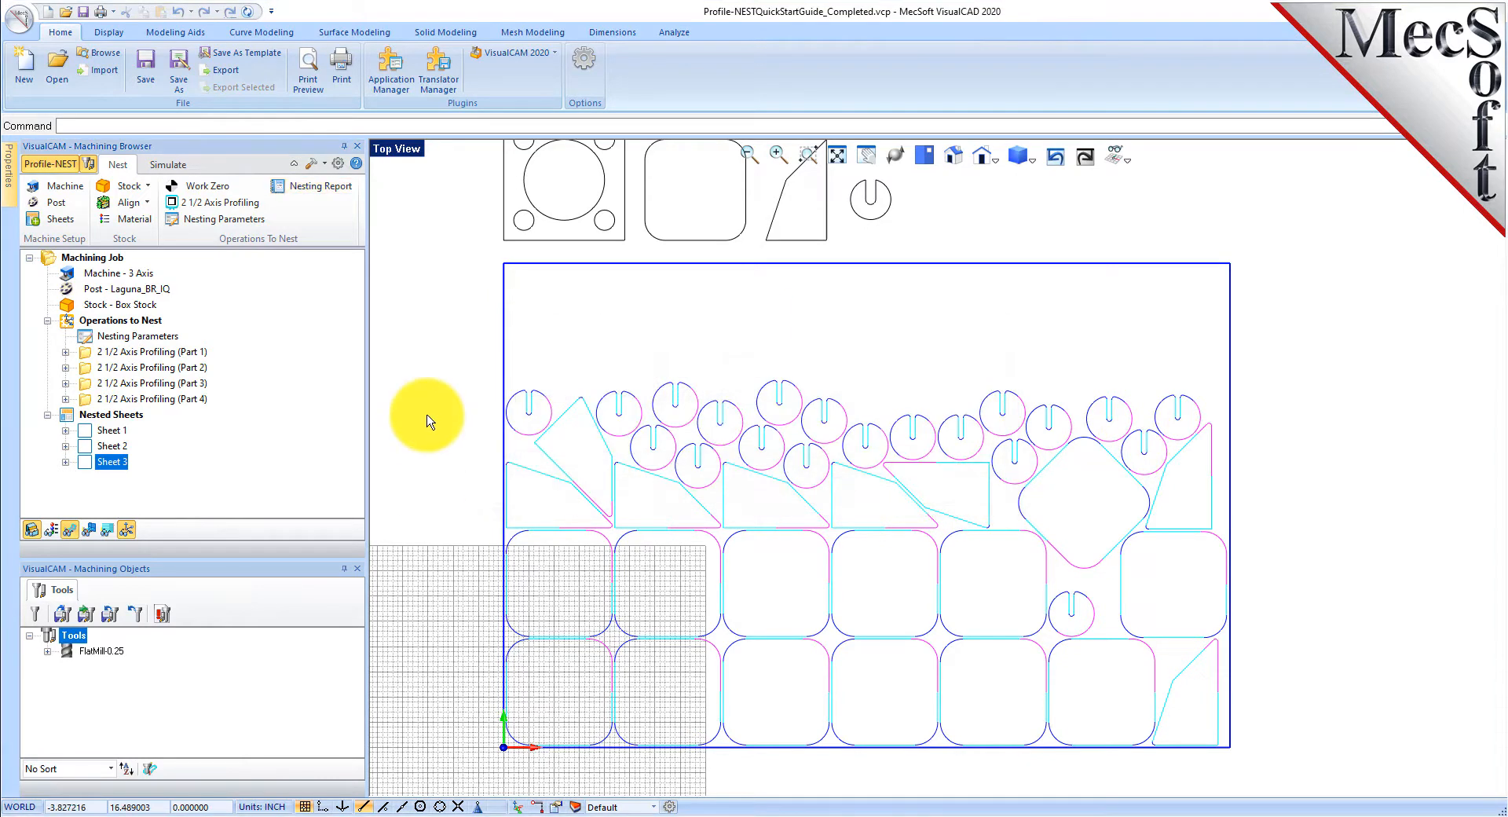
Fix the nesting orientation in the Part 3 profiling operation and regenerate its toolpath.
scroll(472, 440, down, 2)
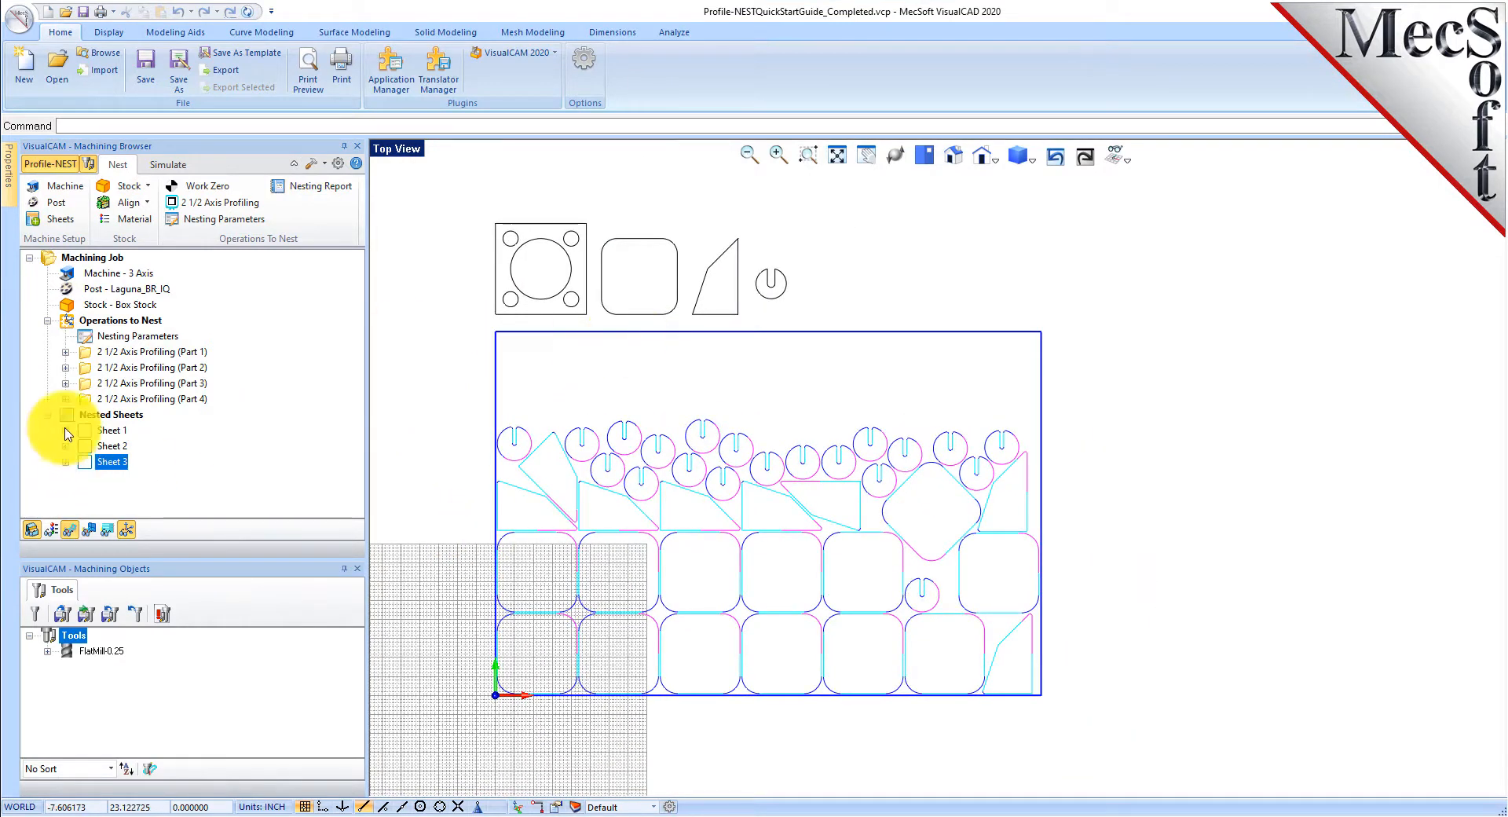
click(106, 430)
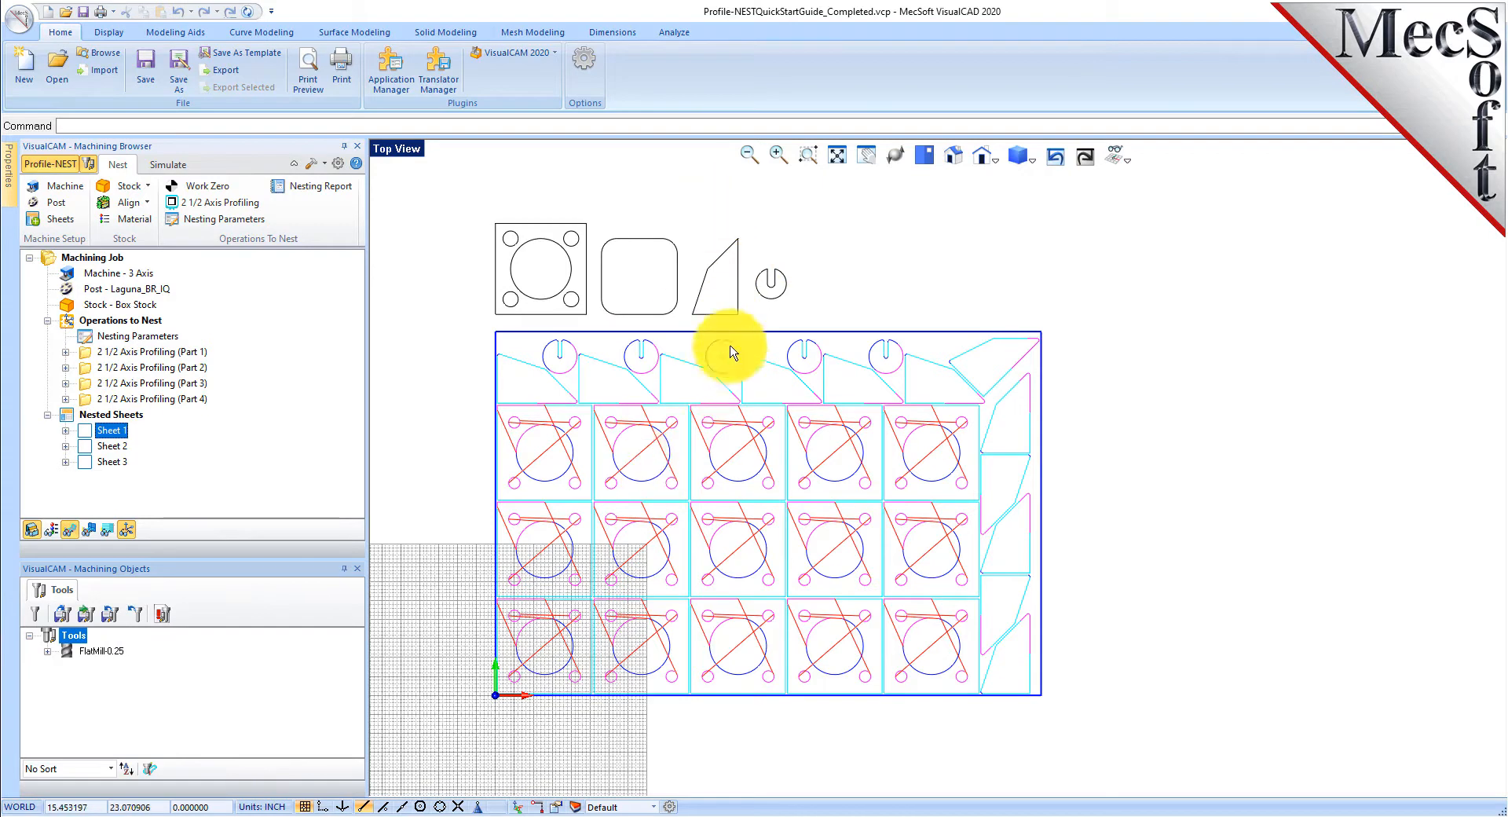
double_click(88, 388)
click(364, 196)
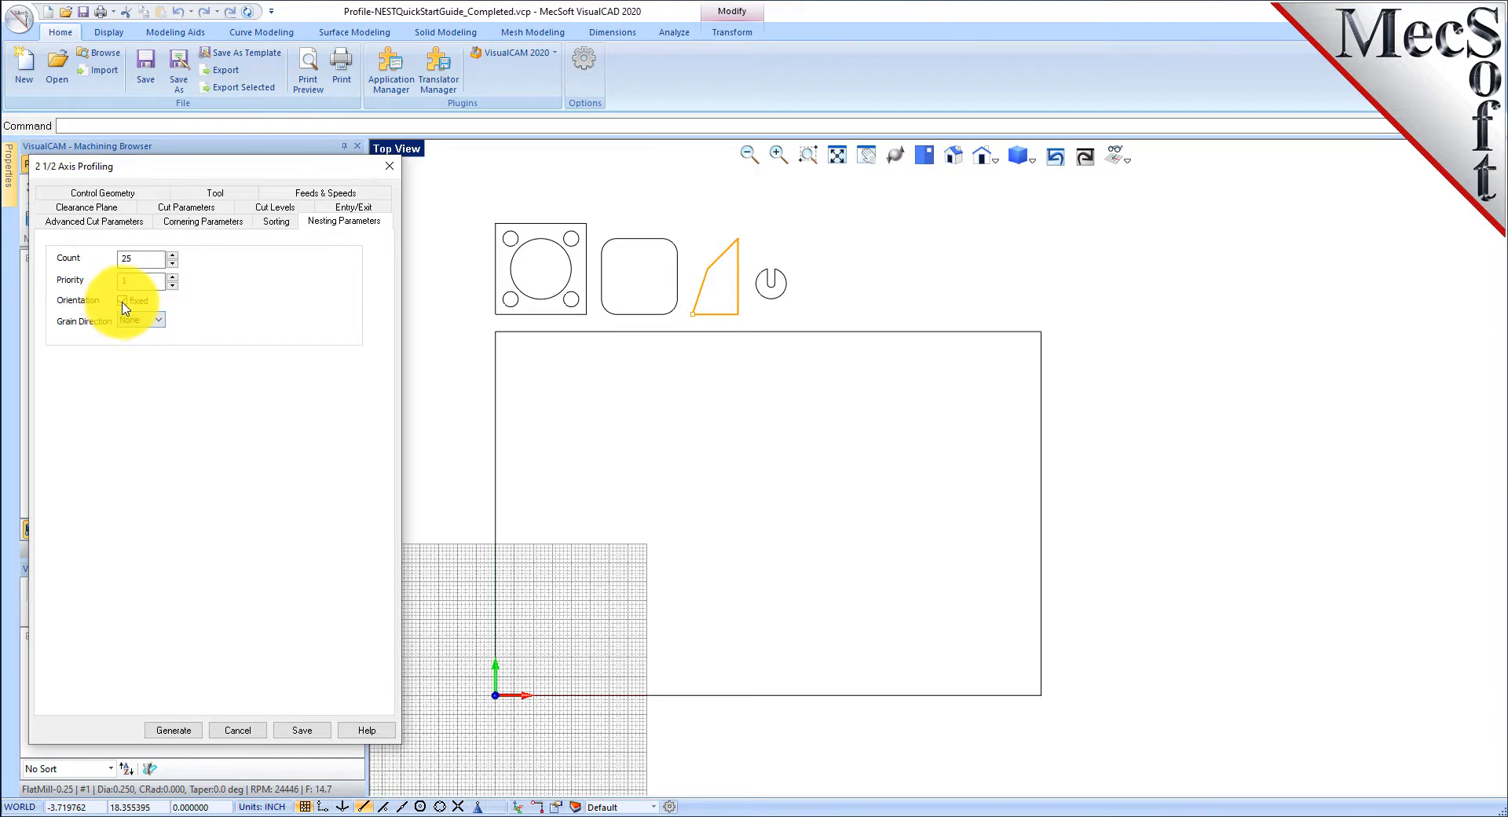
click(171, 730)
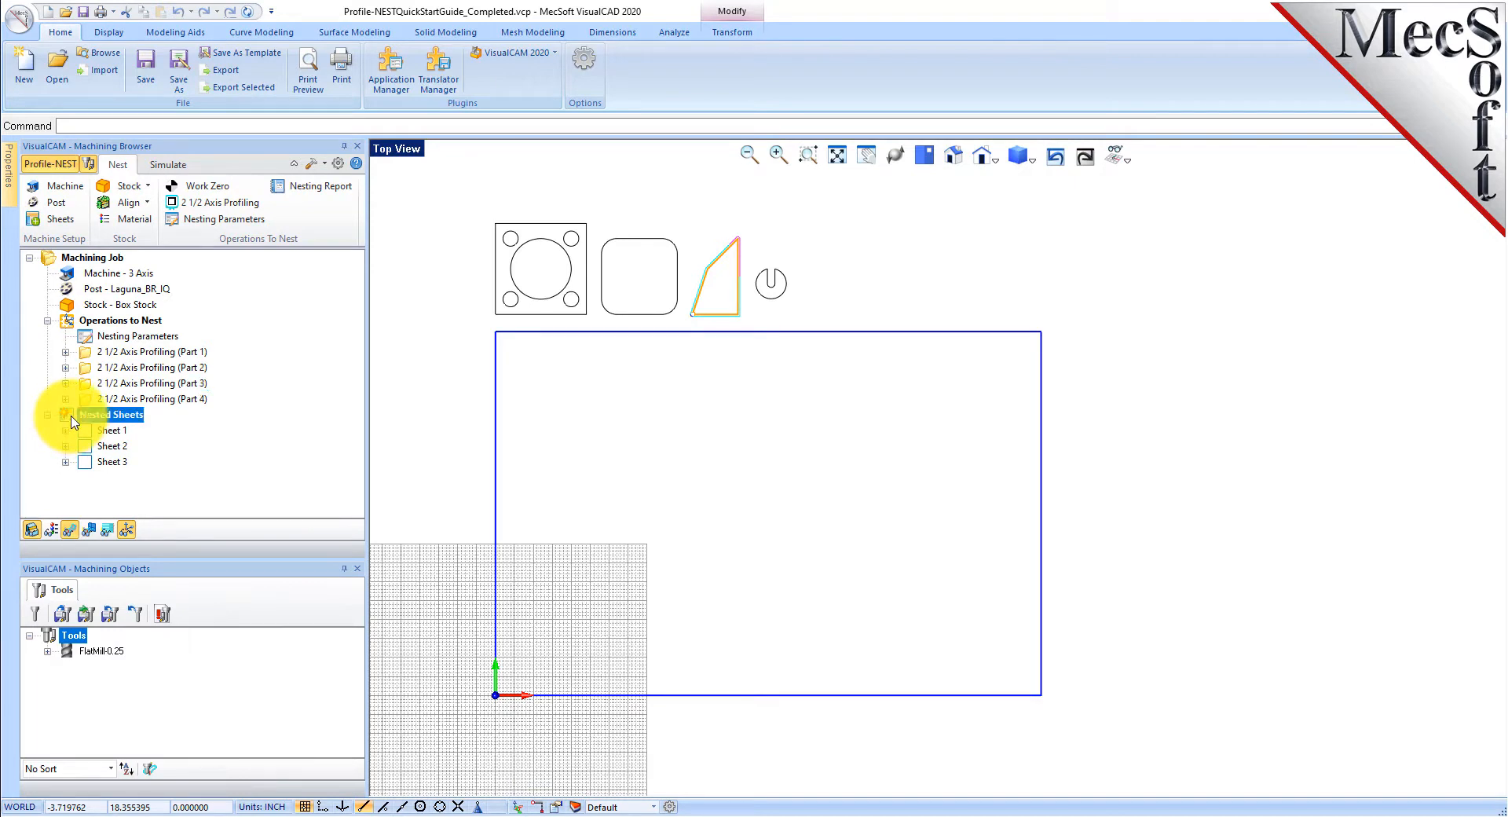
Execute the nest again with Part 3's fixed orientation and review the new layouts on Sheets 1 to 3.
click(224, 218)
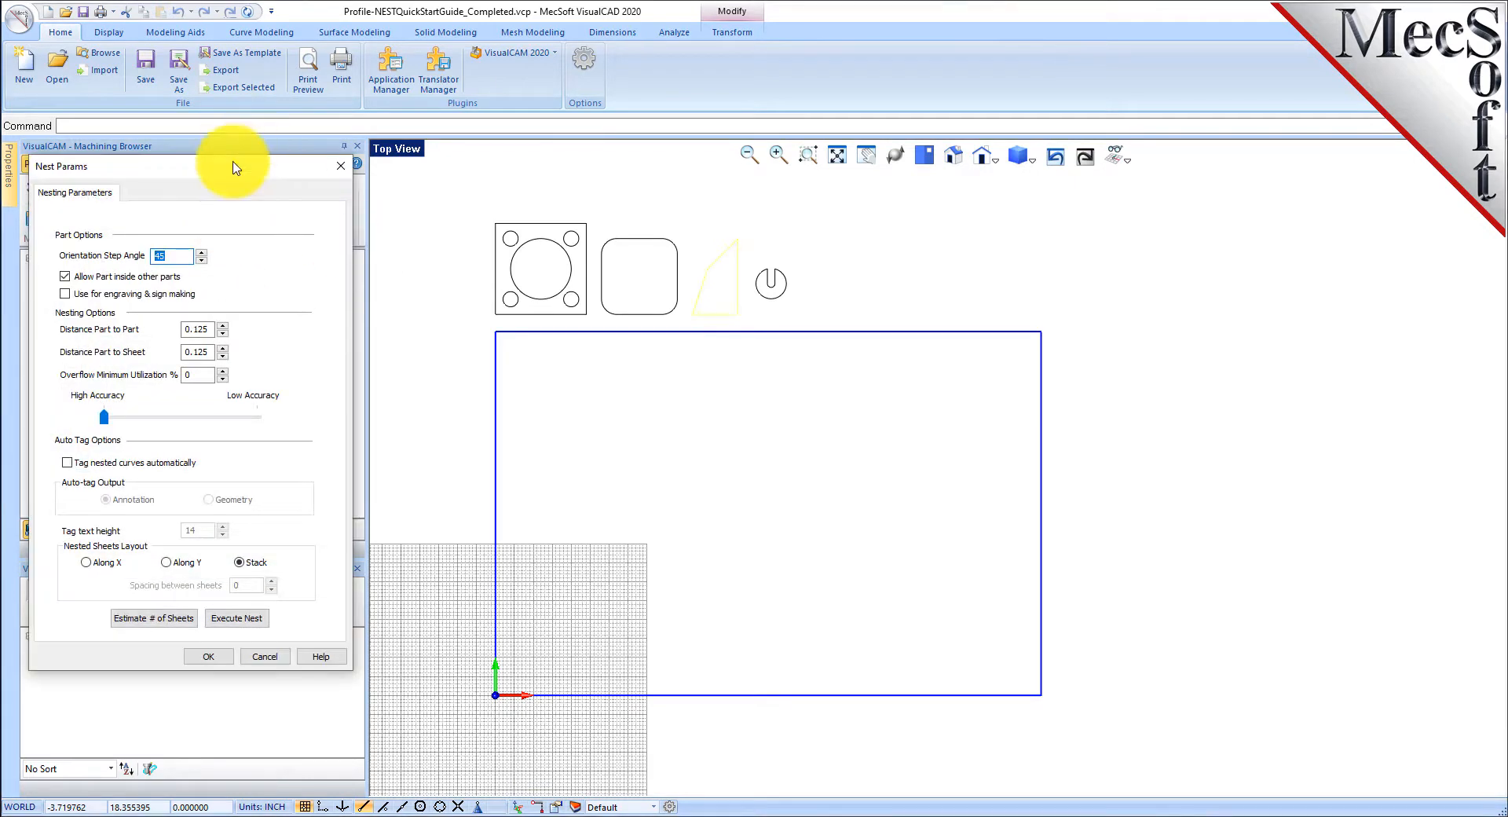
click(216, 661)
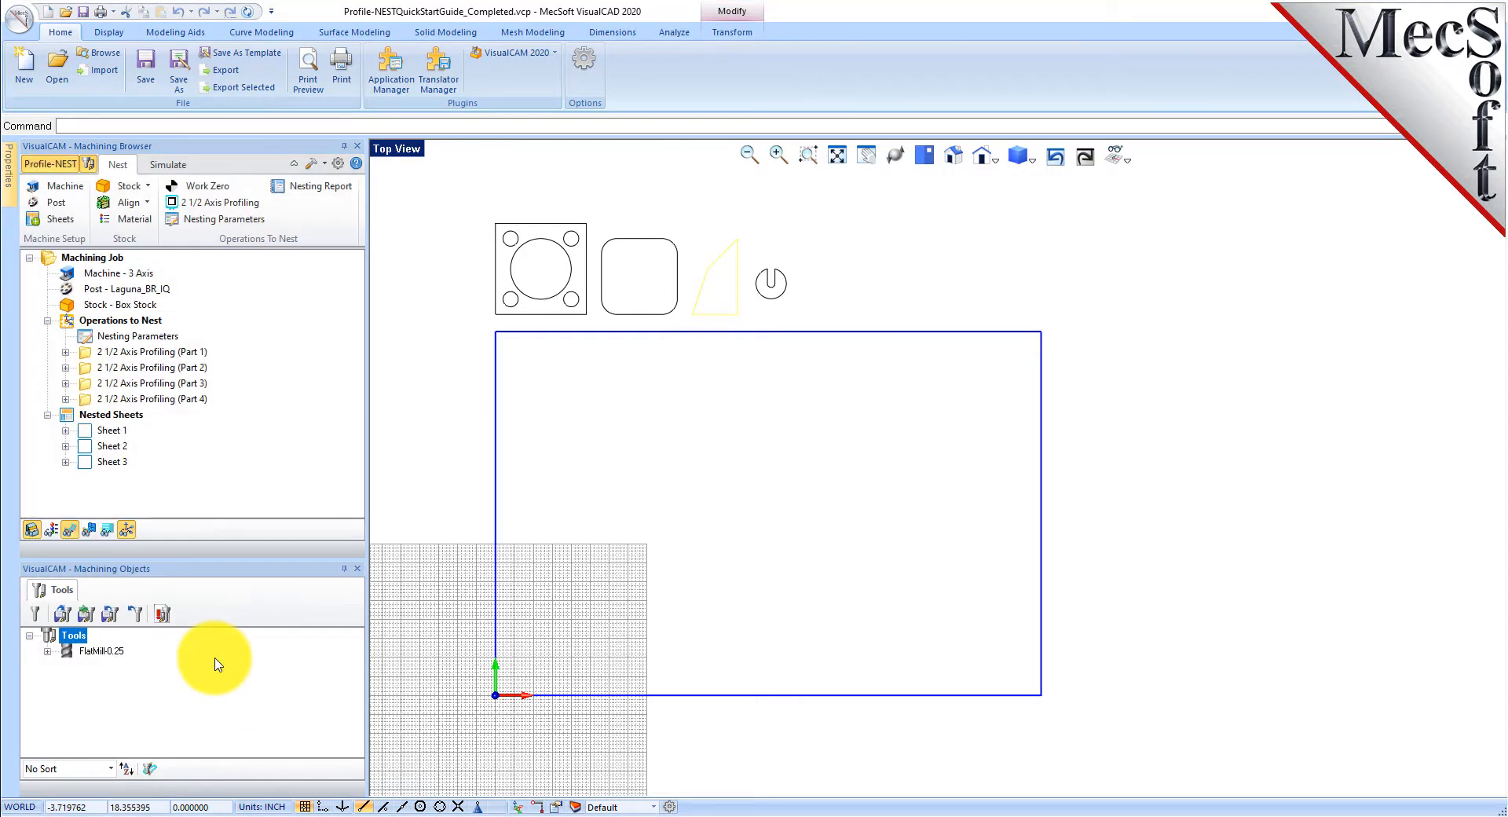
click(89, 431)
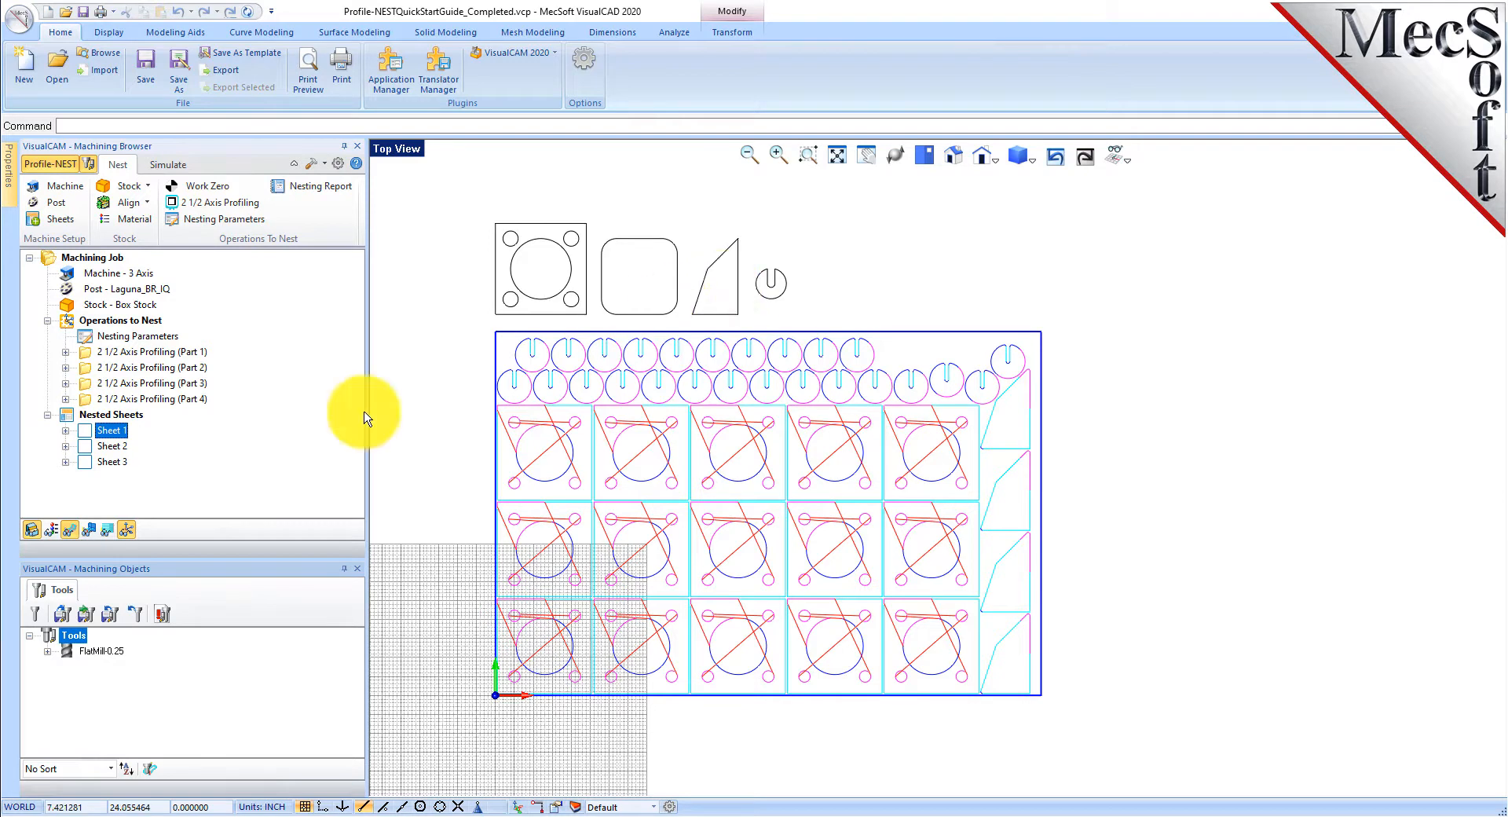
click(86, 445)
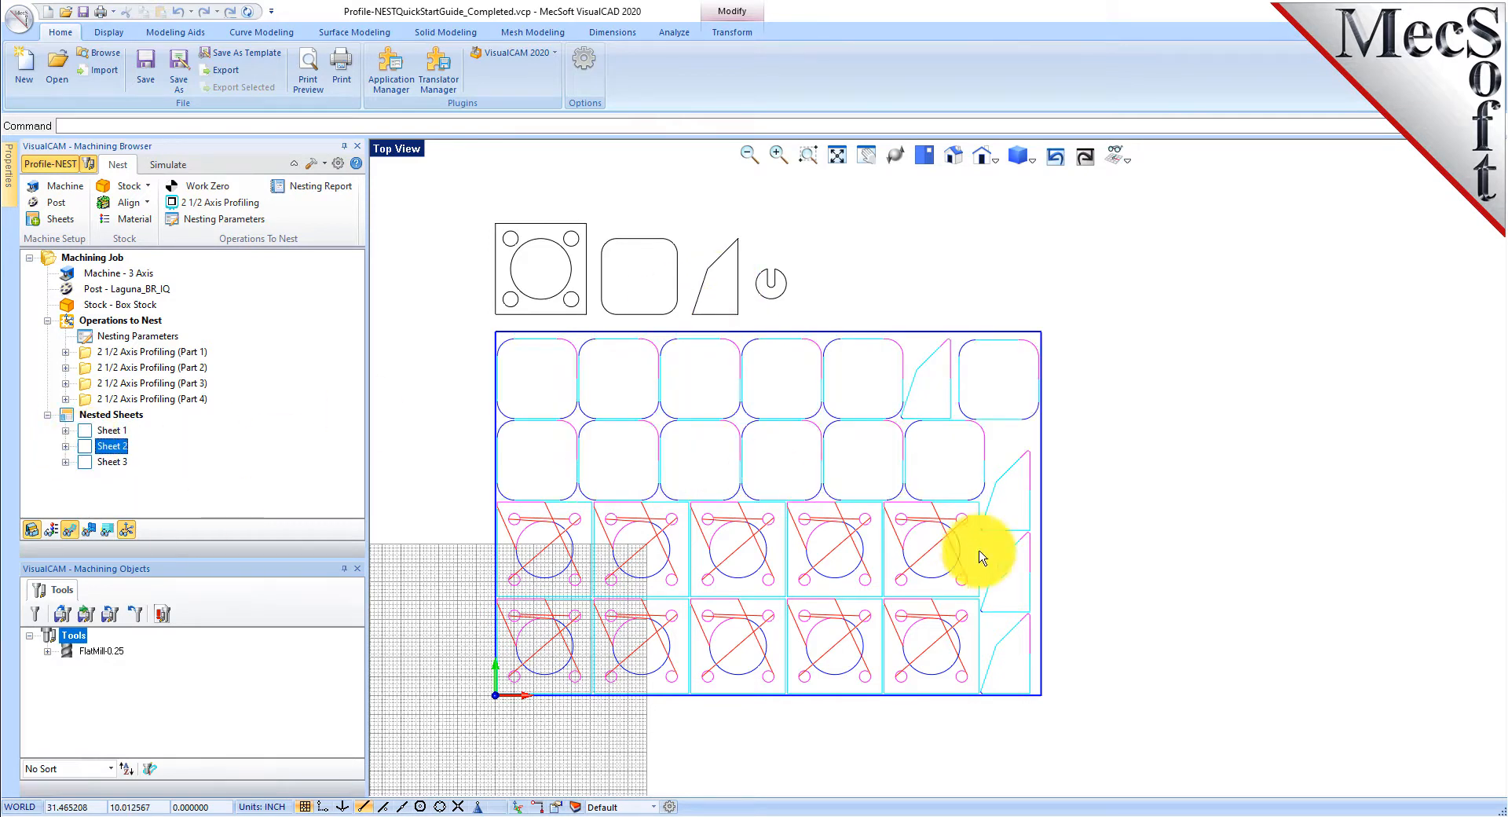
click(110, 461)
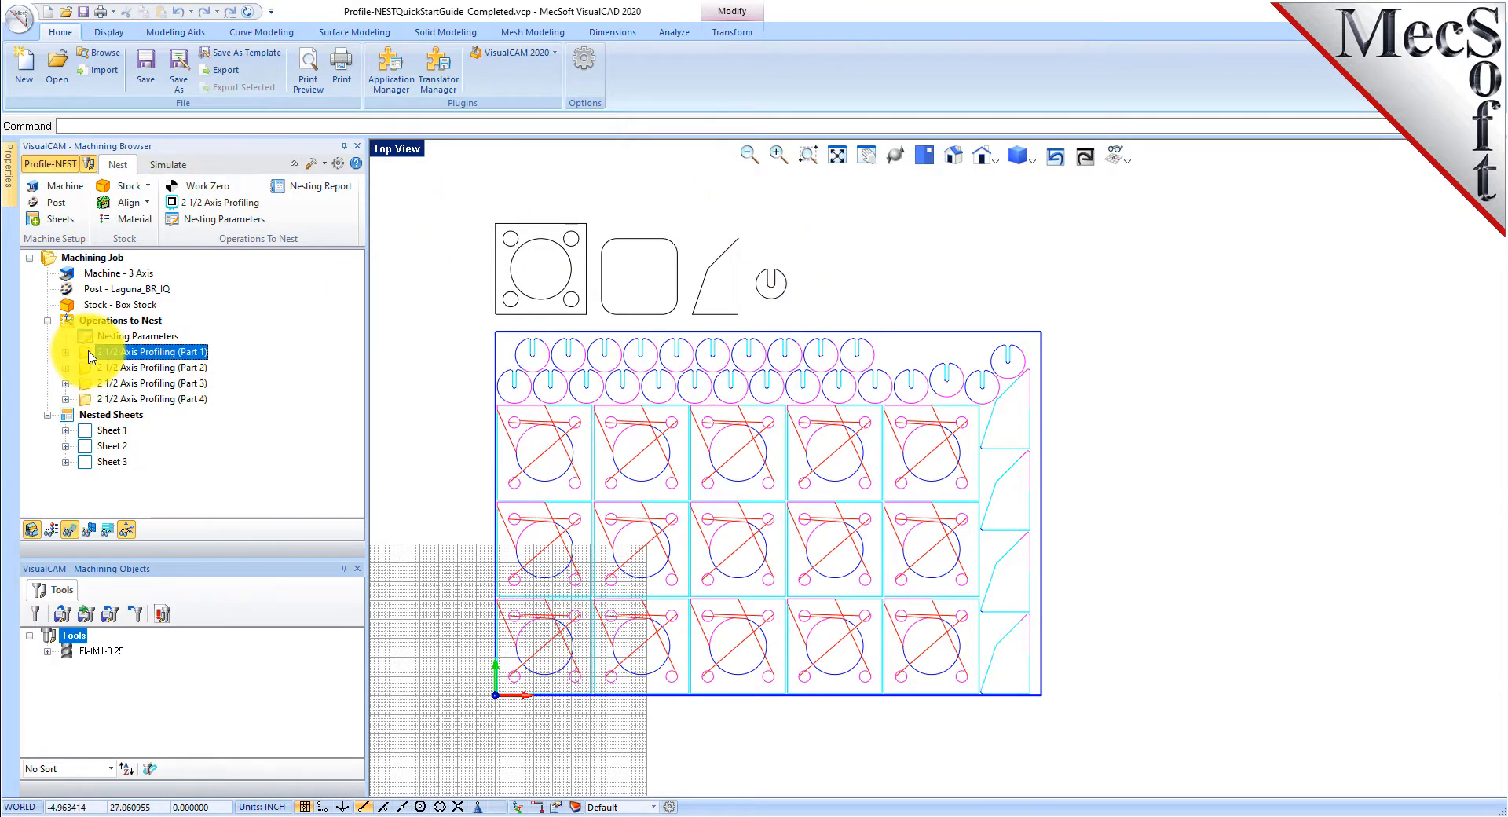
click(87, 432)
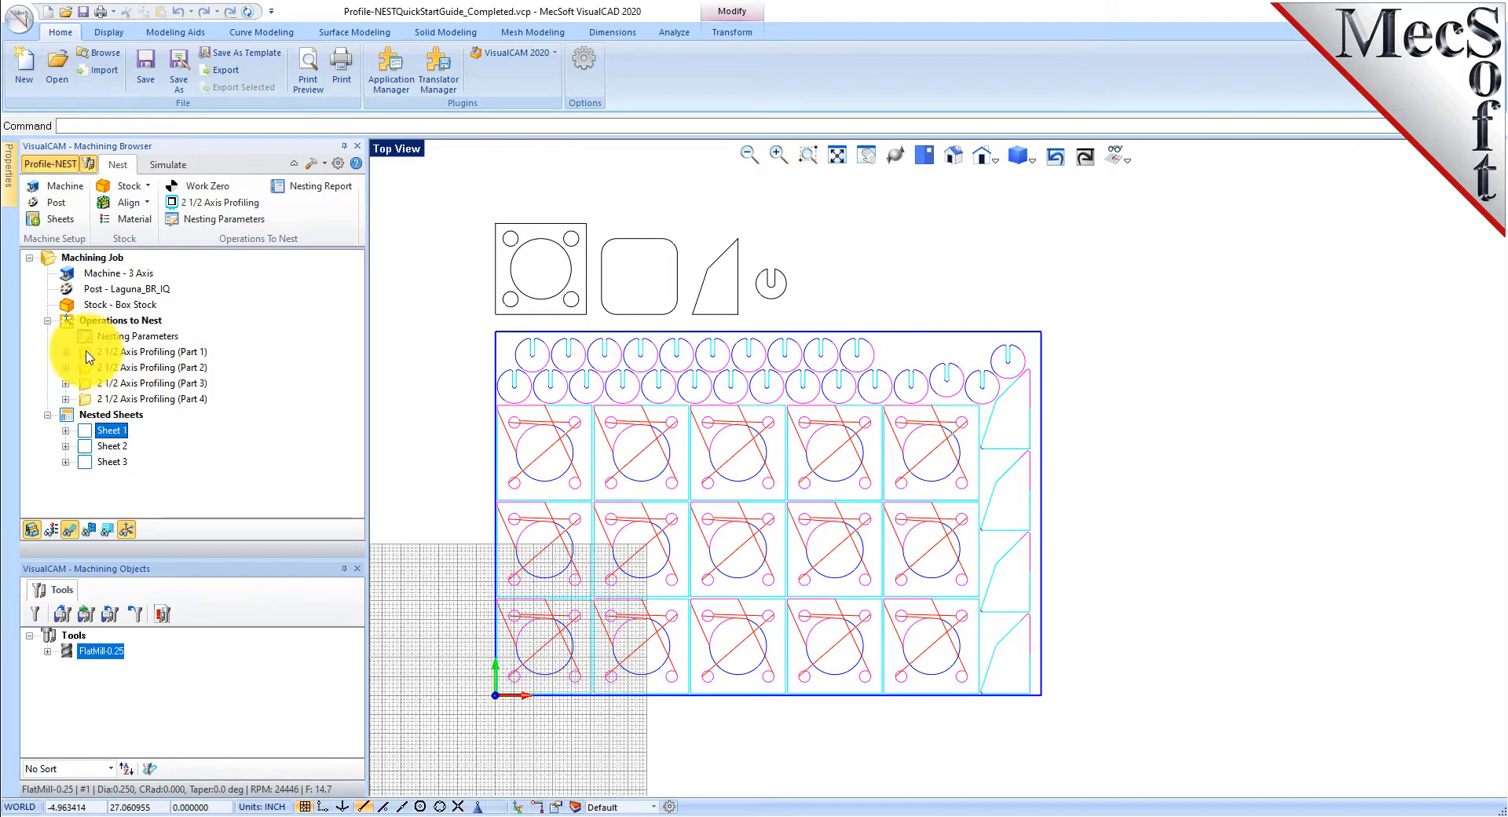
Set the box stock's width to 32 inches so the stock also covers the original part geometry.
click(67, 322)
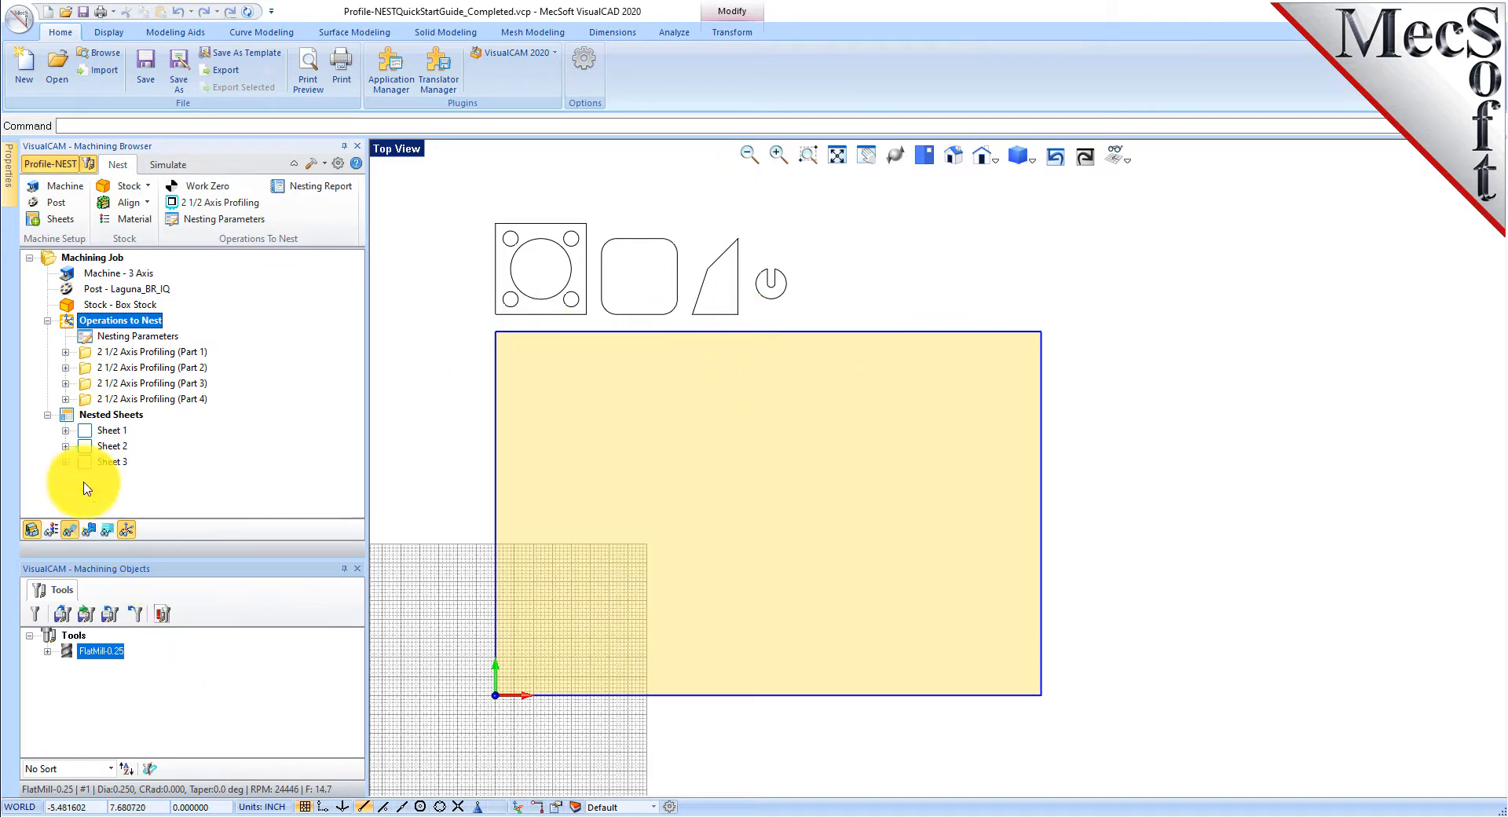
double_click(68, 307)
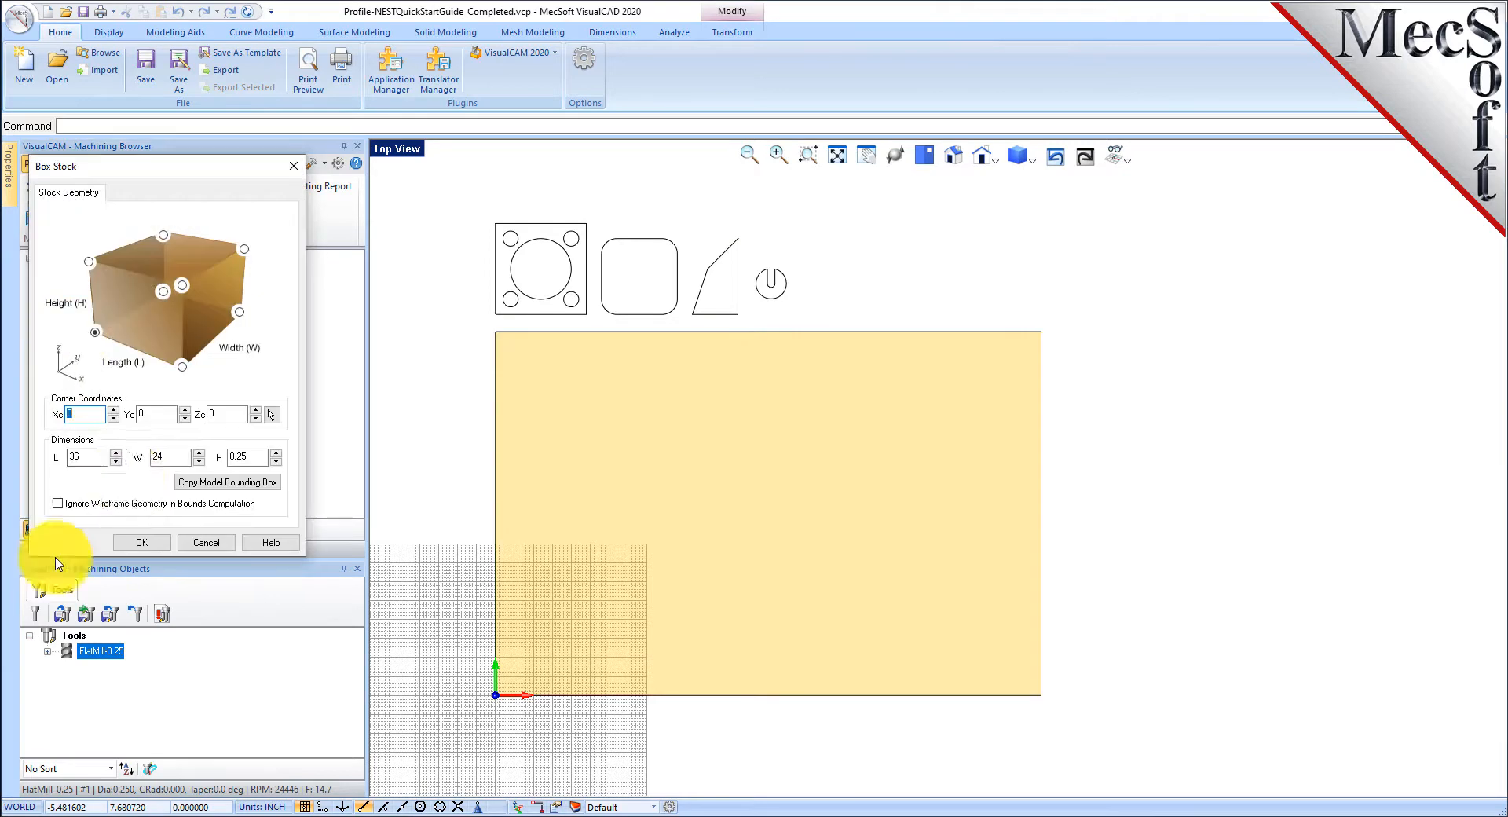
drag(189, 456, 139, 458)
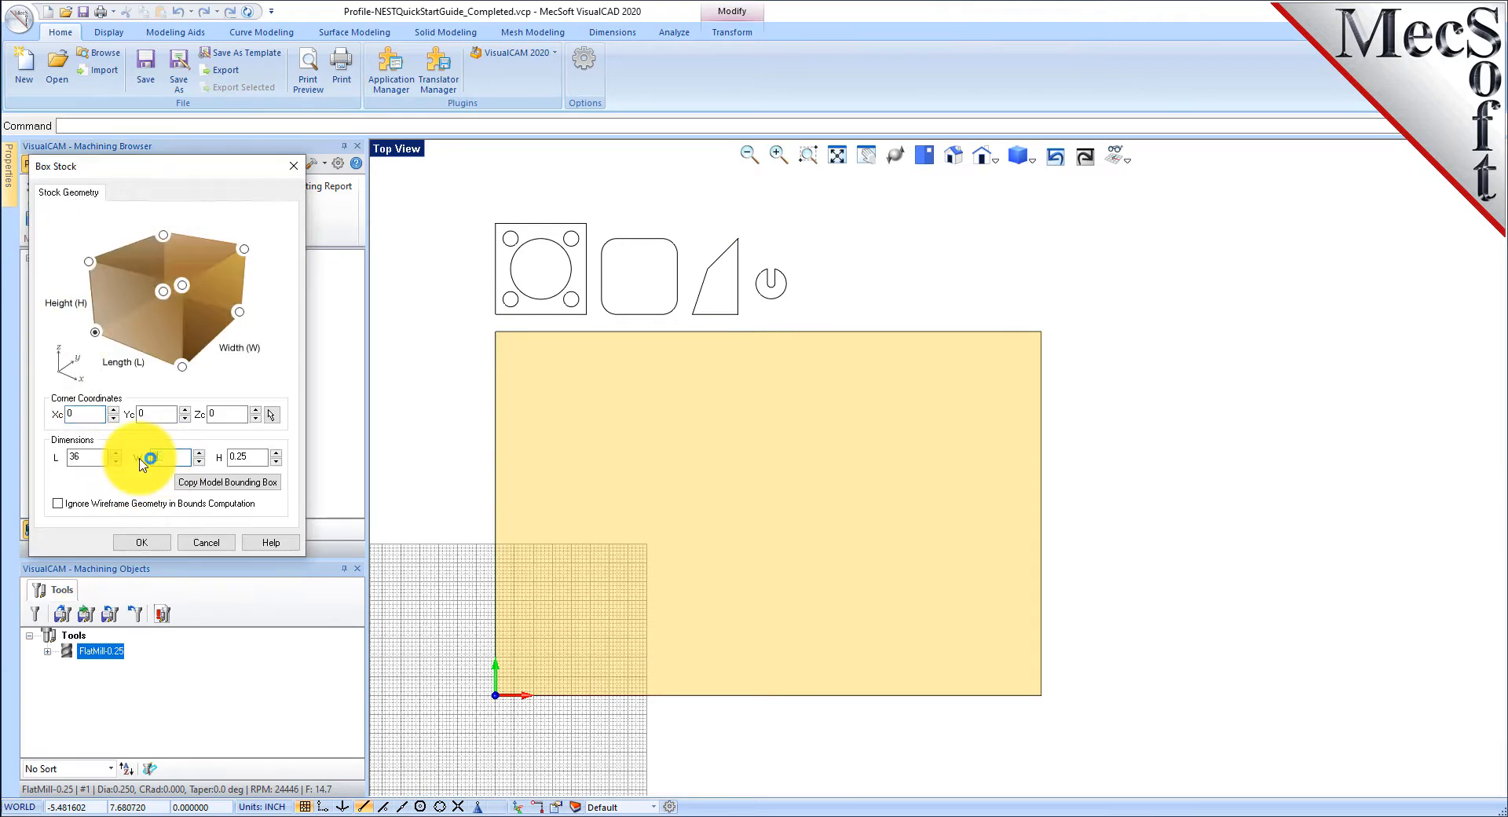
text(32)
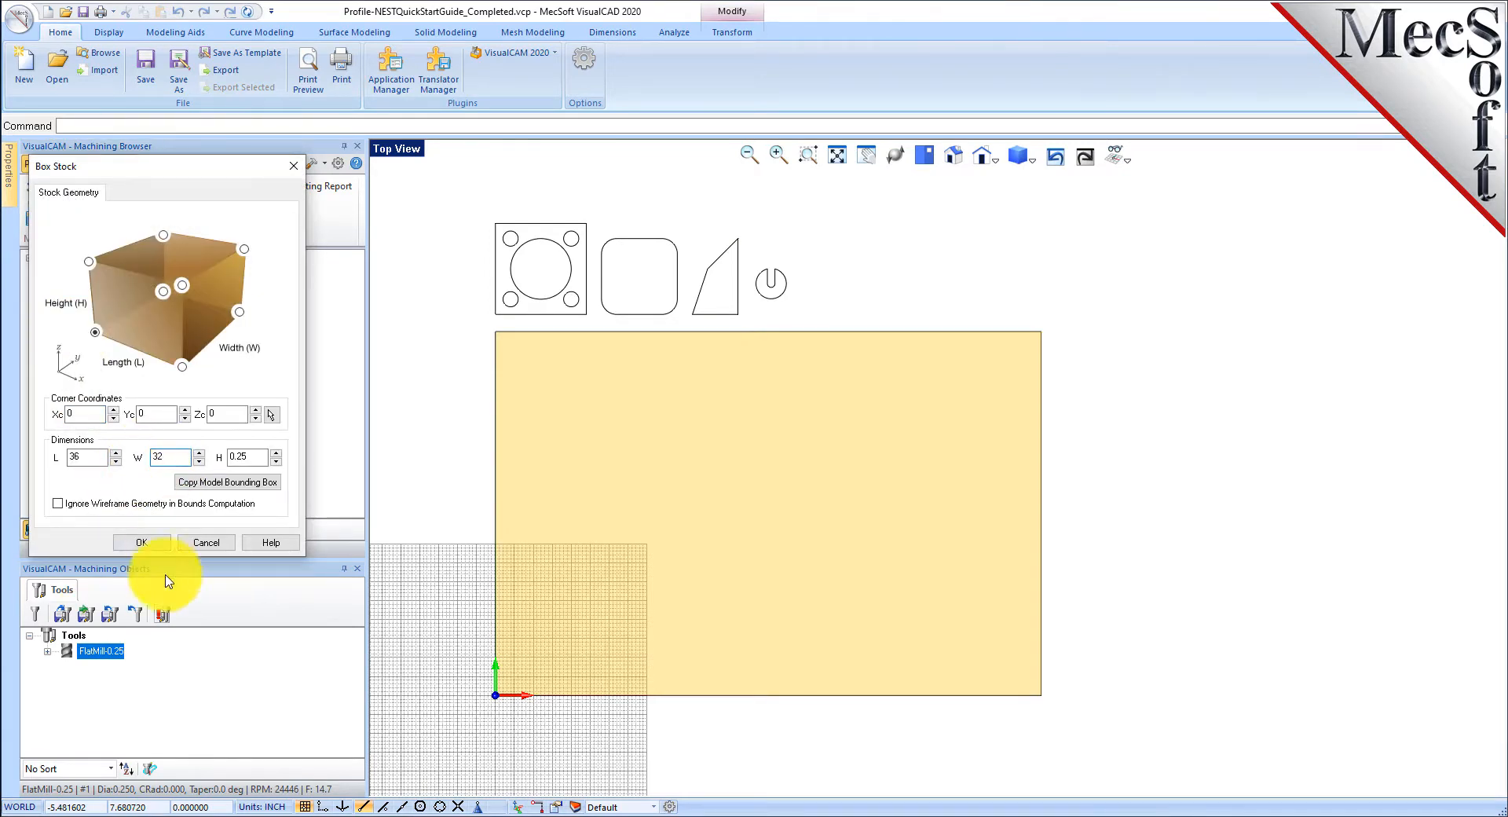
click(142, 542)
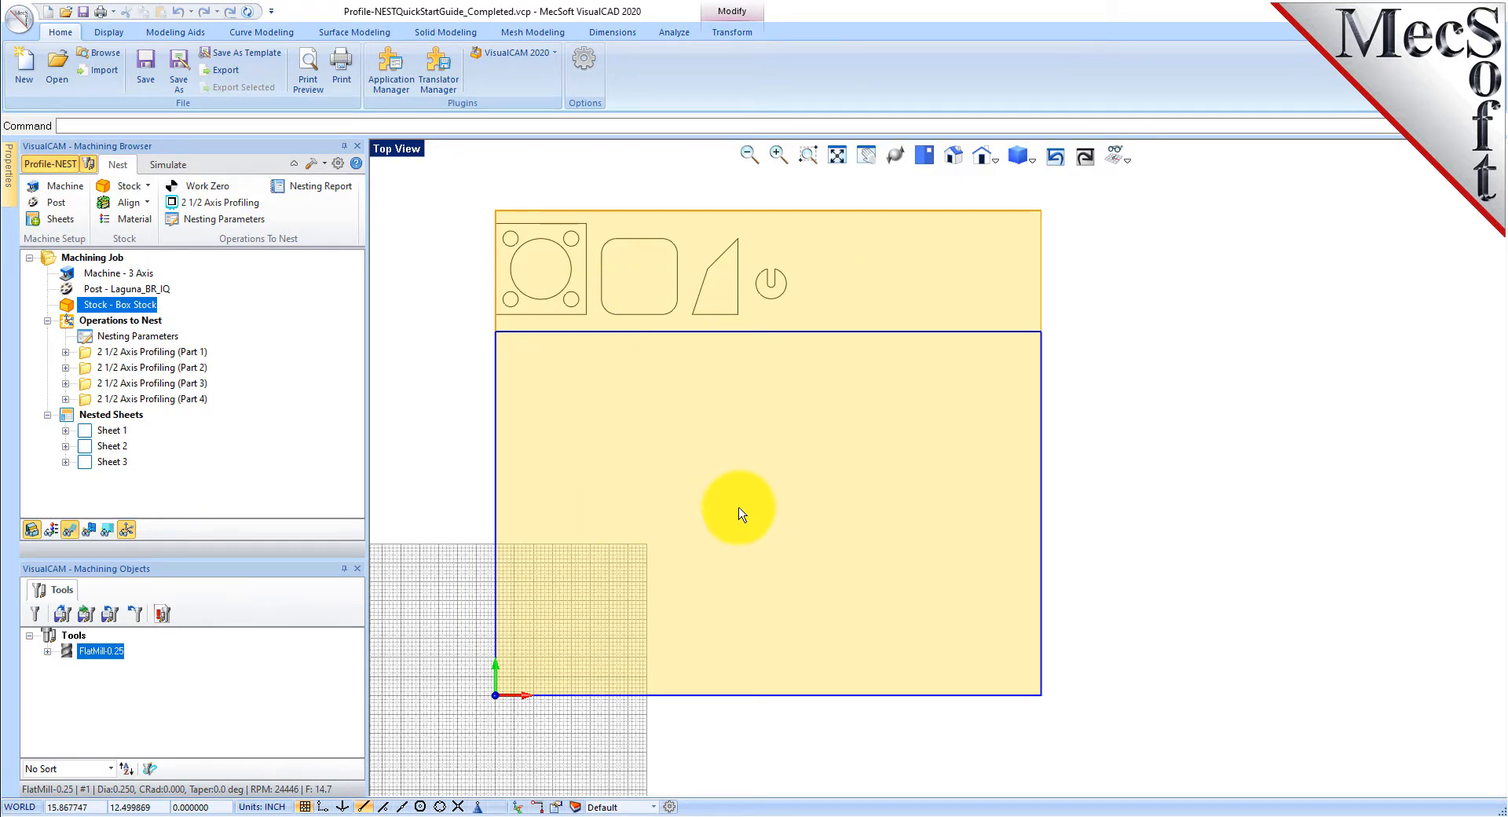
Simulate the original Part 1 to Part 4 profiling operations on the stock in isometric view.
click(953, 155)
scroll(952, 293, up, 4)
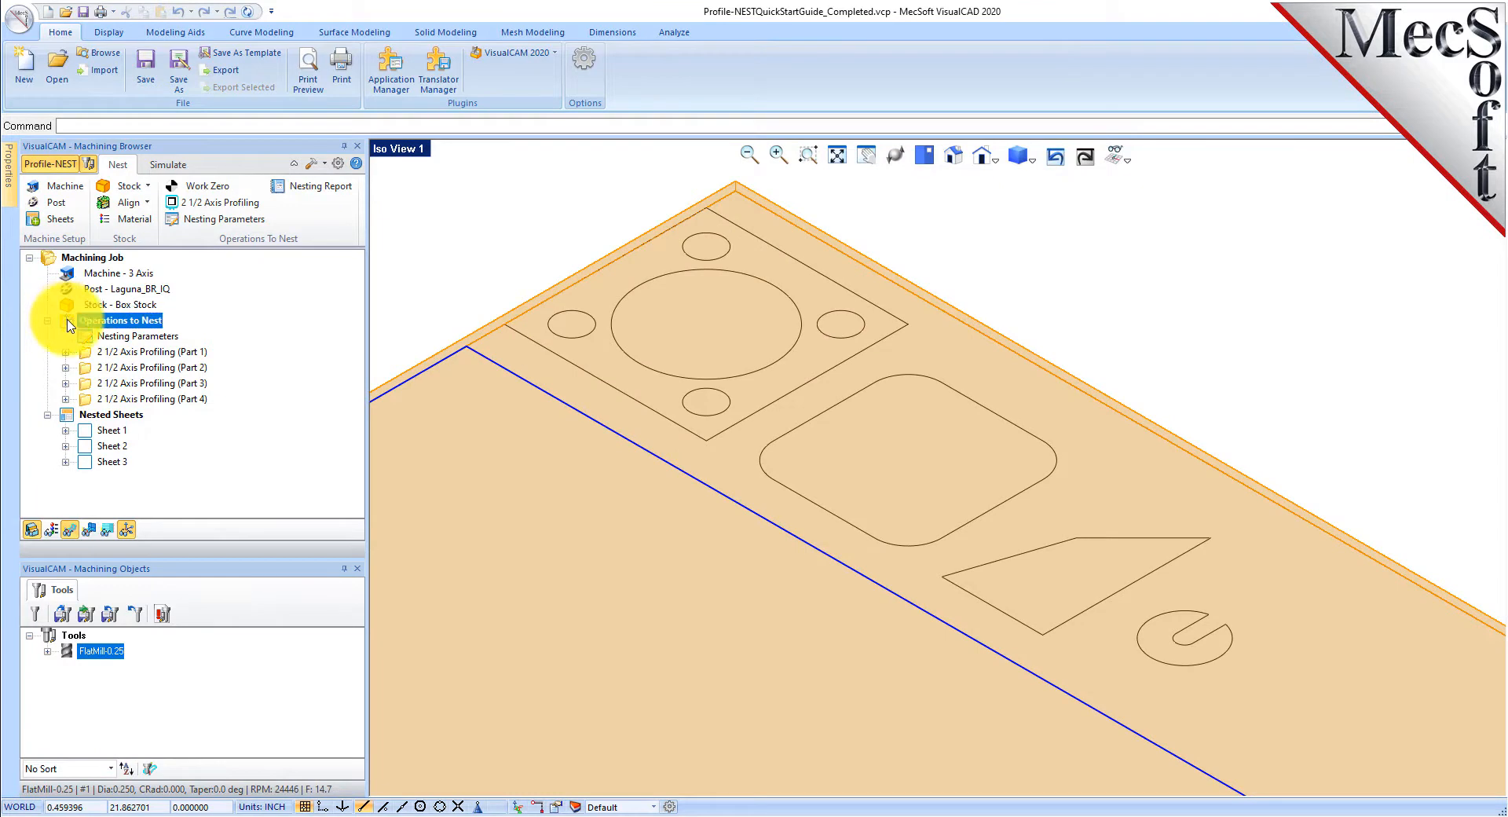
click(168, 165)
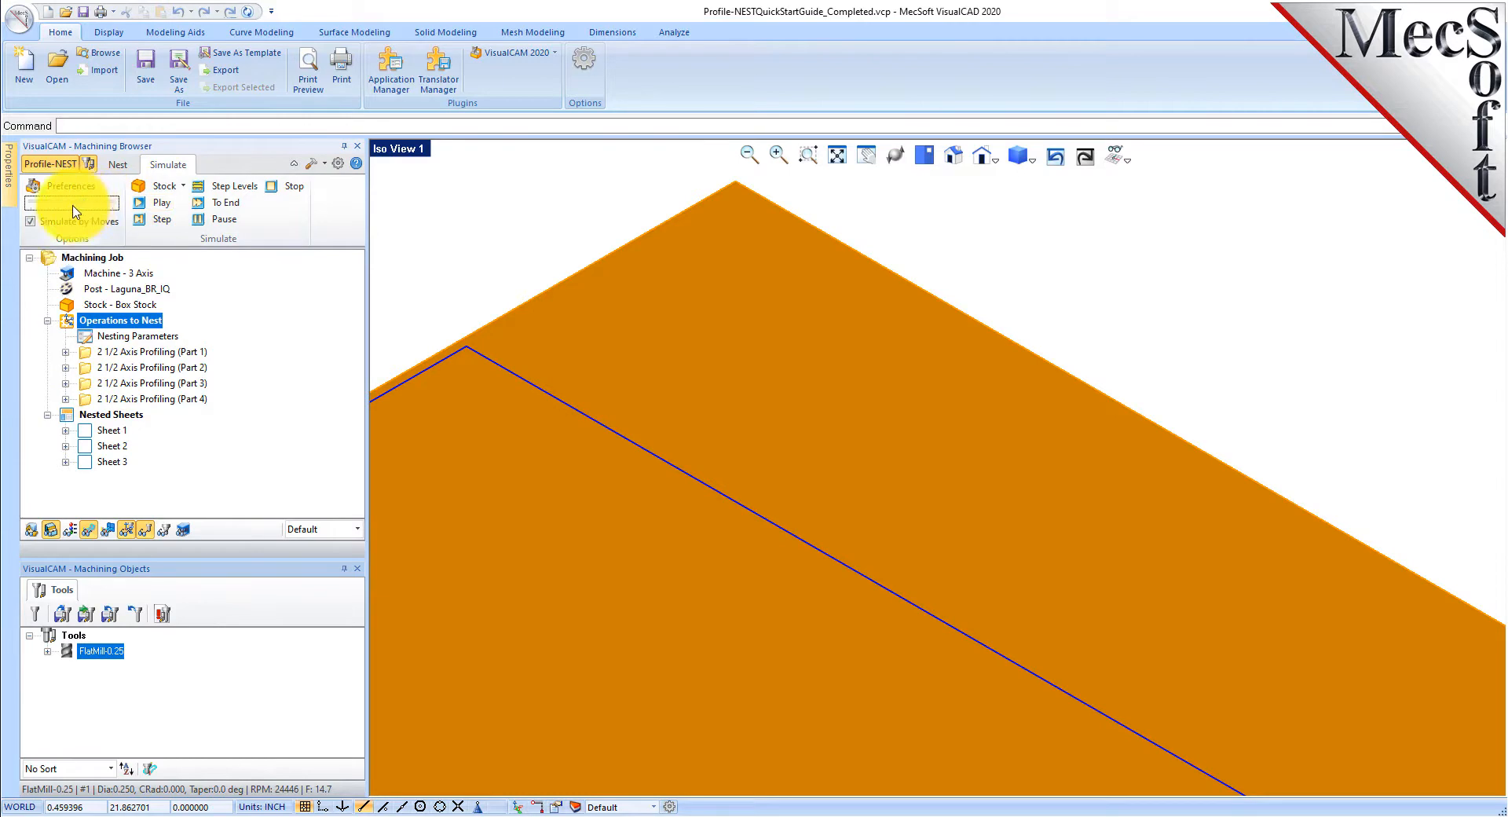
click(164, 208)
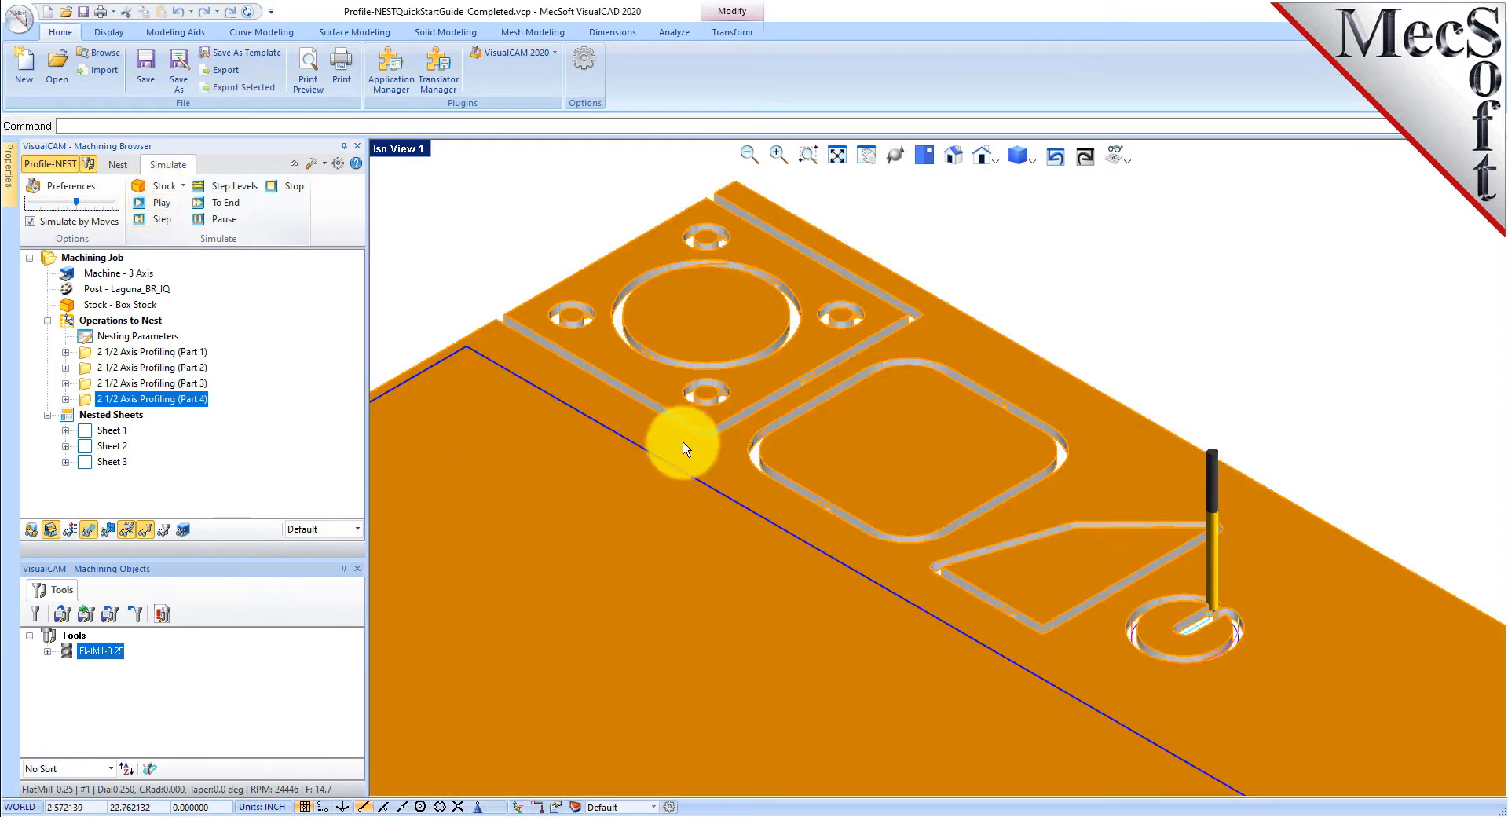
Inspect the simulated cuts of the four original parts up close, from the top and in isometric view.
mouse_move(841, 440)
right_down()
mouse_move(847, 377)
mouse_move(862, 455)
right_up()
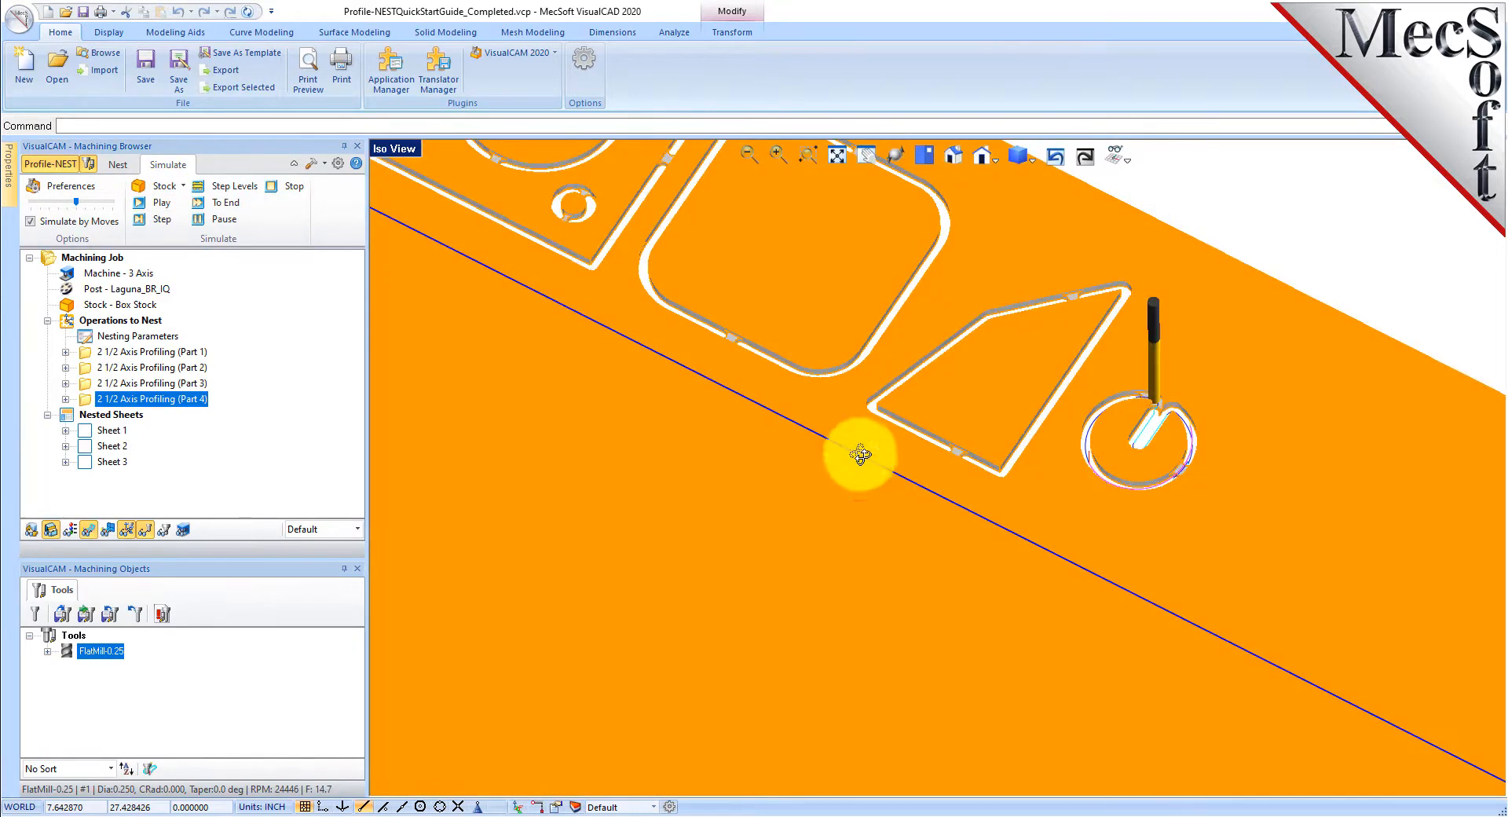
click(925, 157)
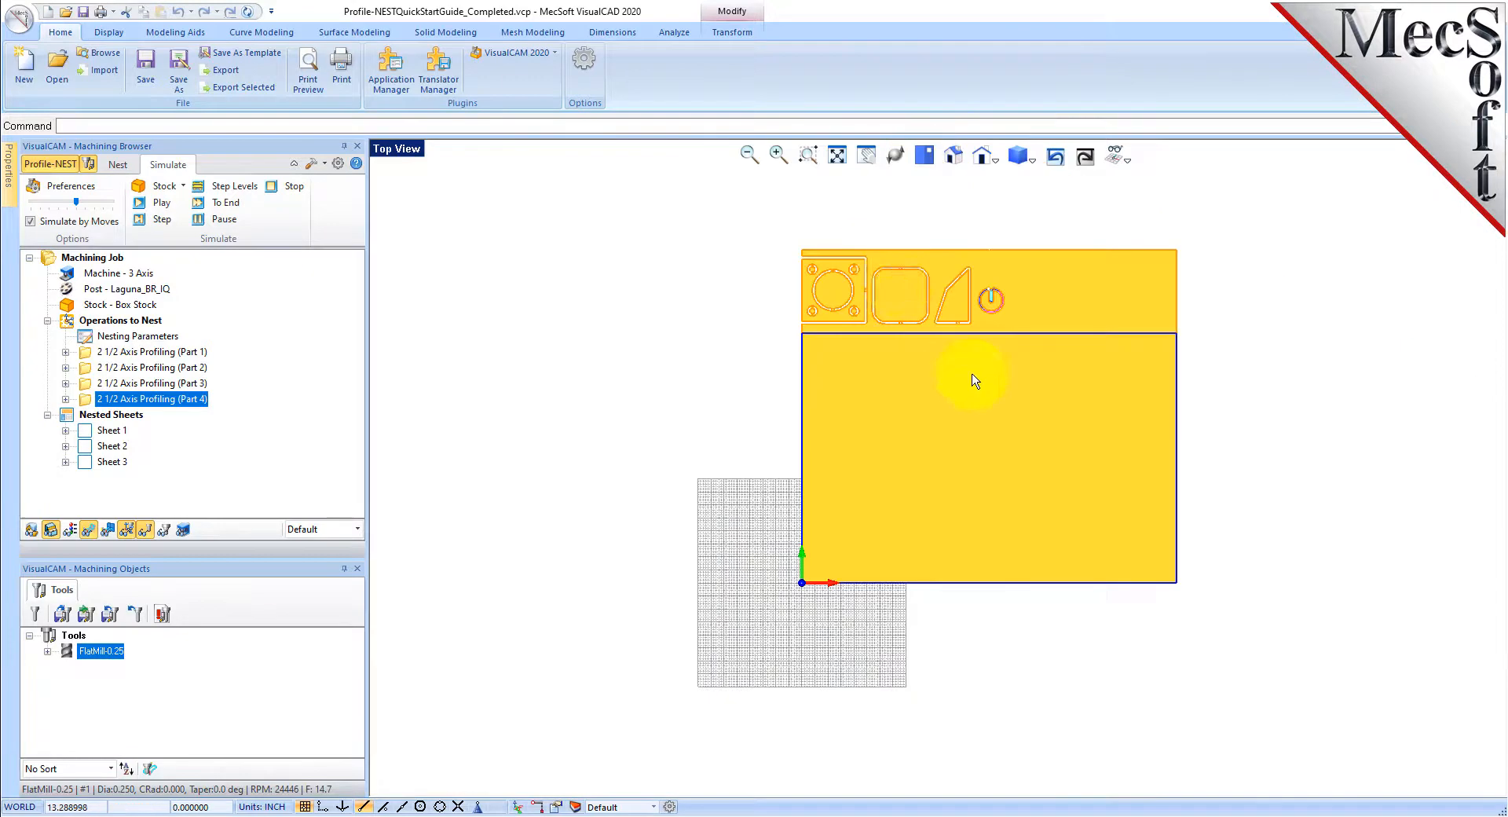
scroll(908, 261, up, 2)
scroll(911, 227, up, 3)
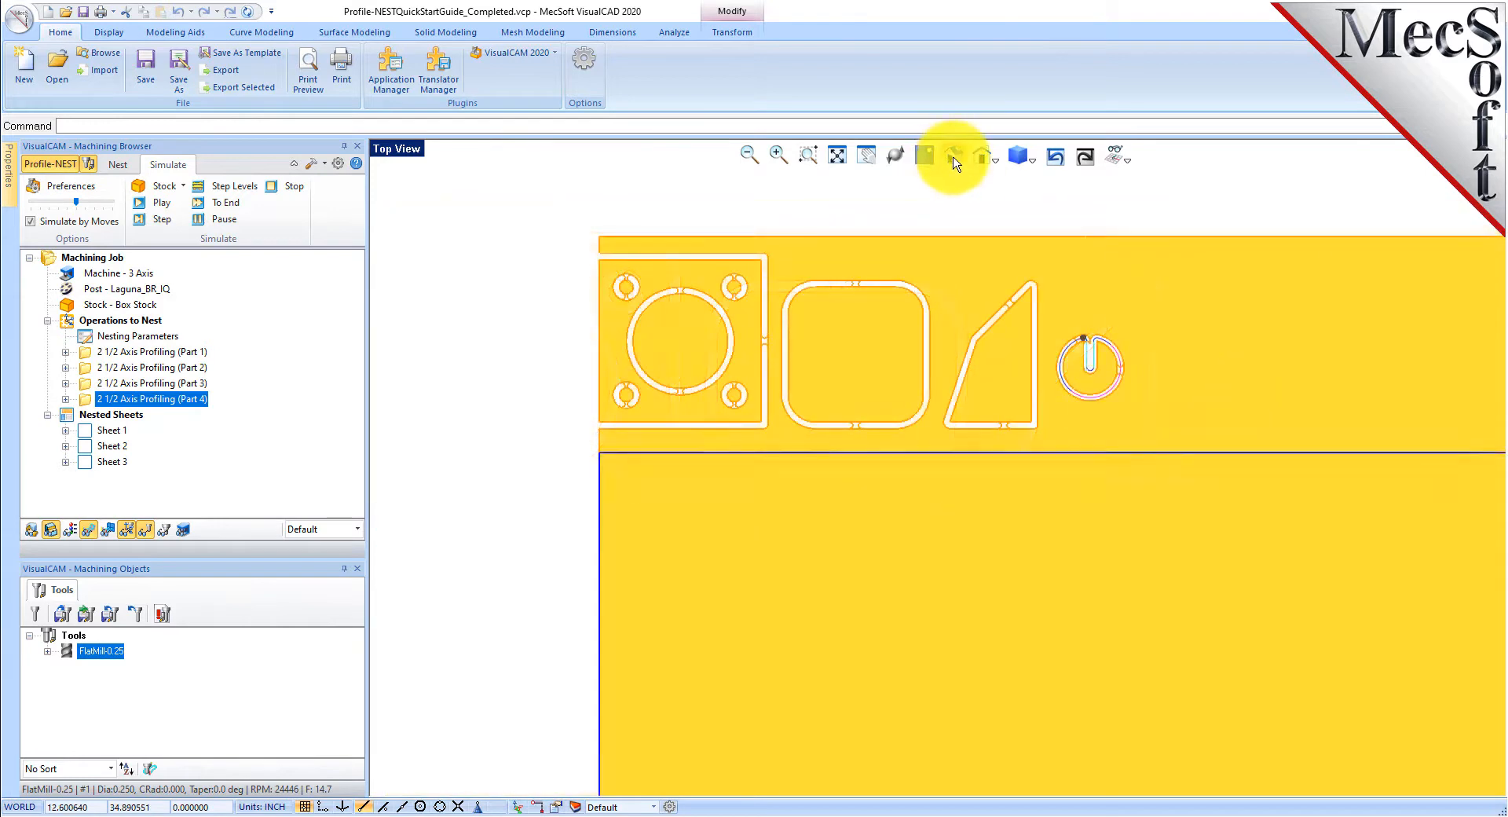
click(954, 156)
scroll(1082, 395, up, 4)
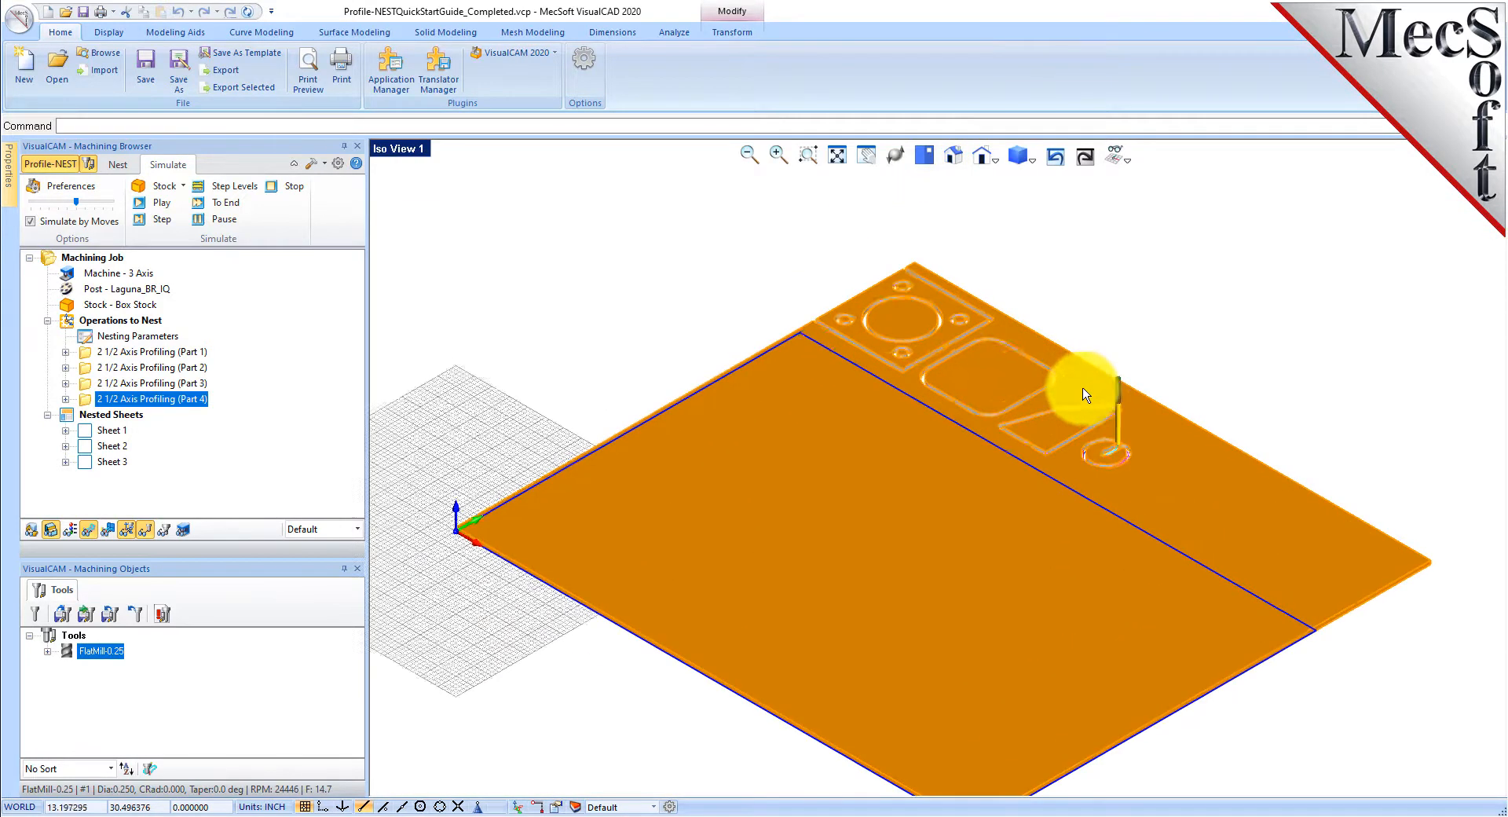
Simulate the nested operations of Sheet 1 on the stock and inspect the cut result.
click(87, 432)
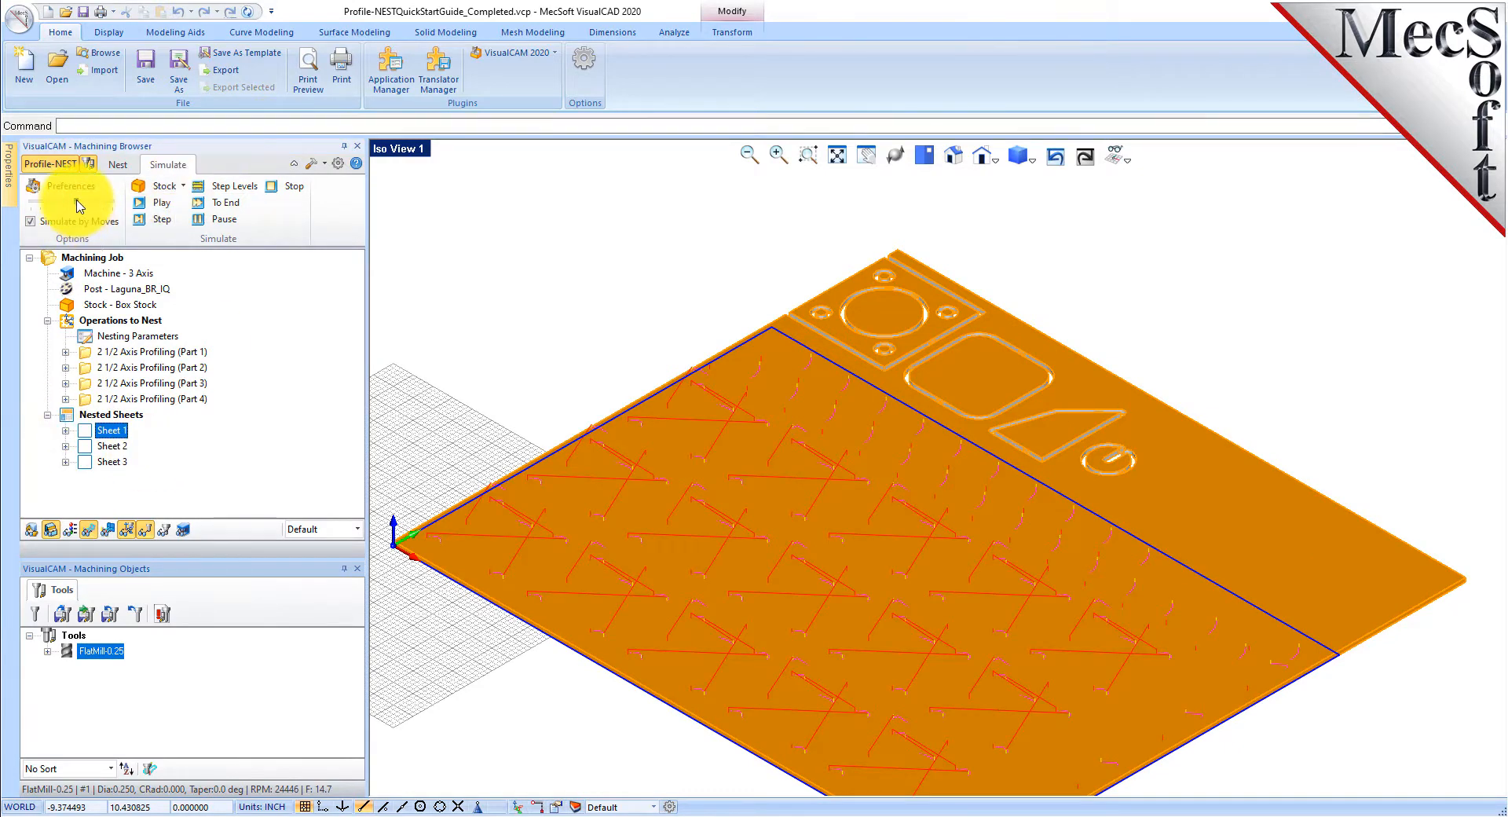
click(162, 206)
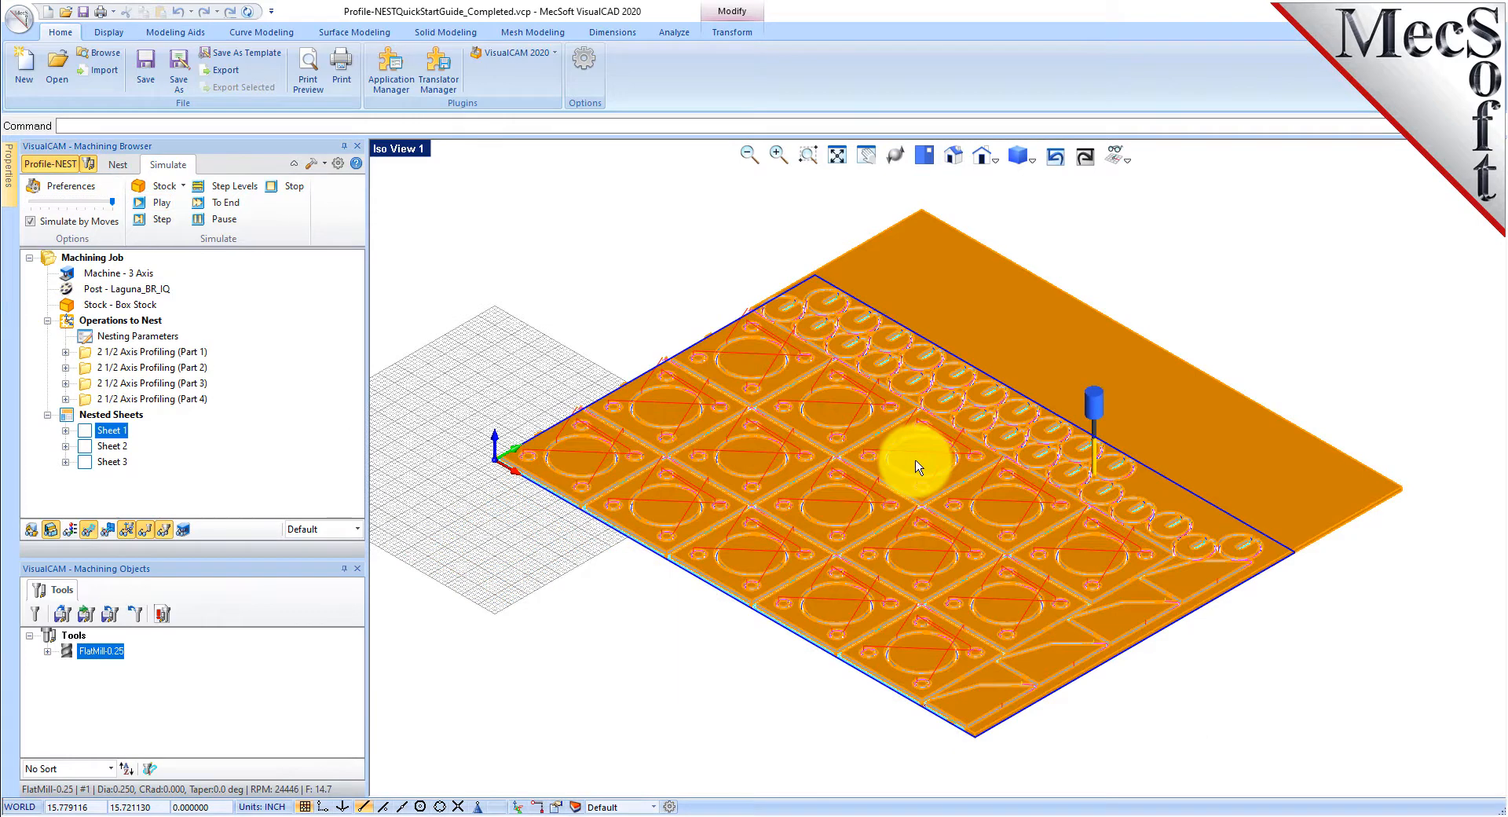
middle_drag(899, 499, 980, 208)
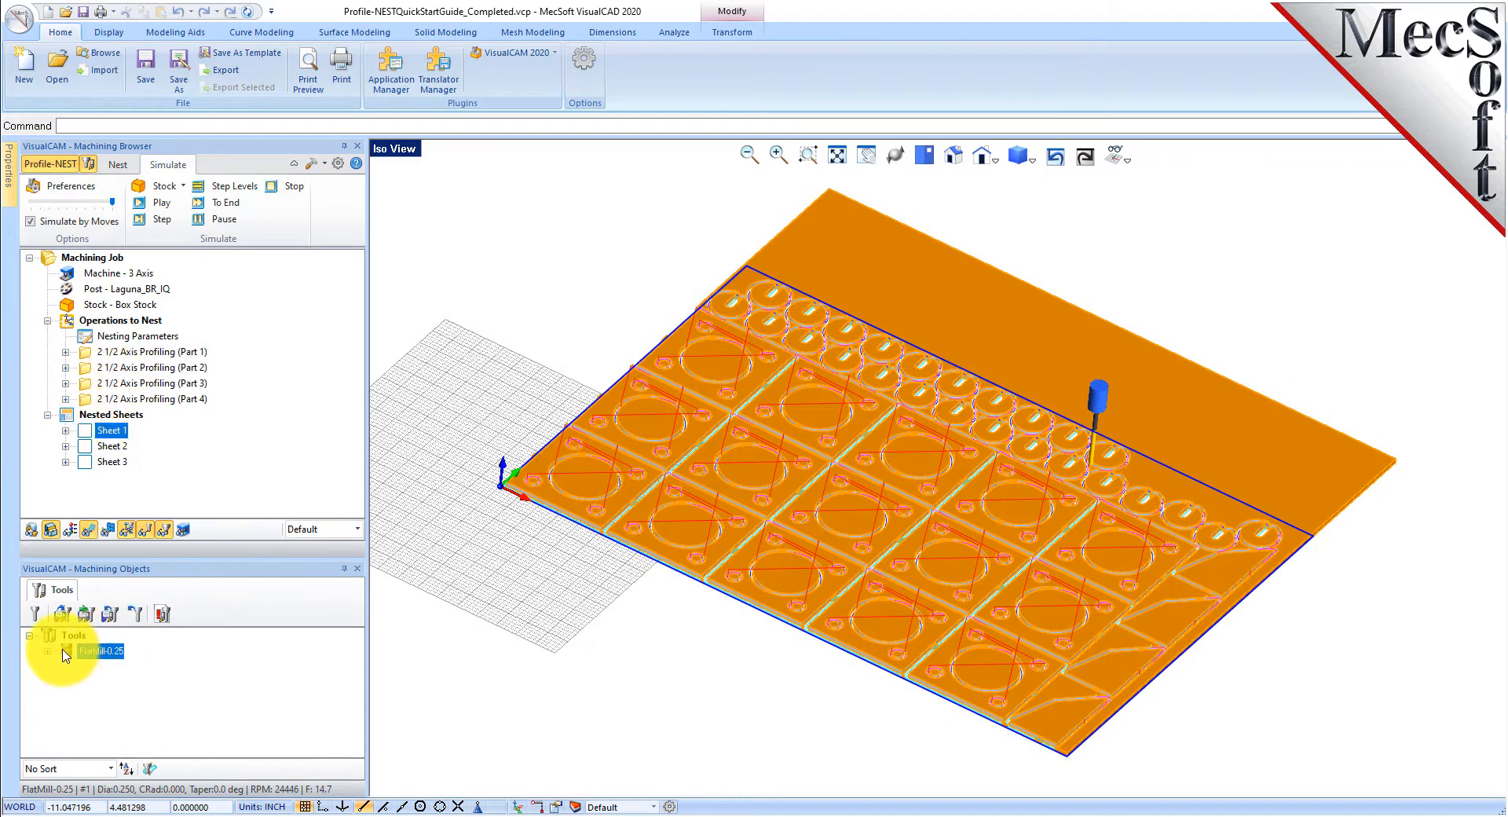
Create a new flat end mill named FlatMill-0.125 with 0.125 tool and shank diameters and a non-repeated tool number.
click(36, 617)
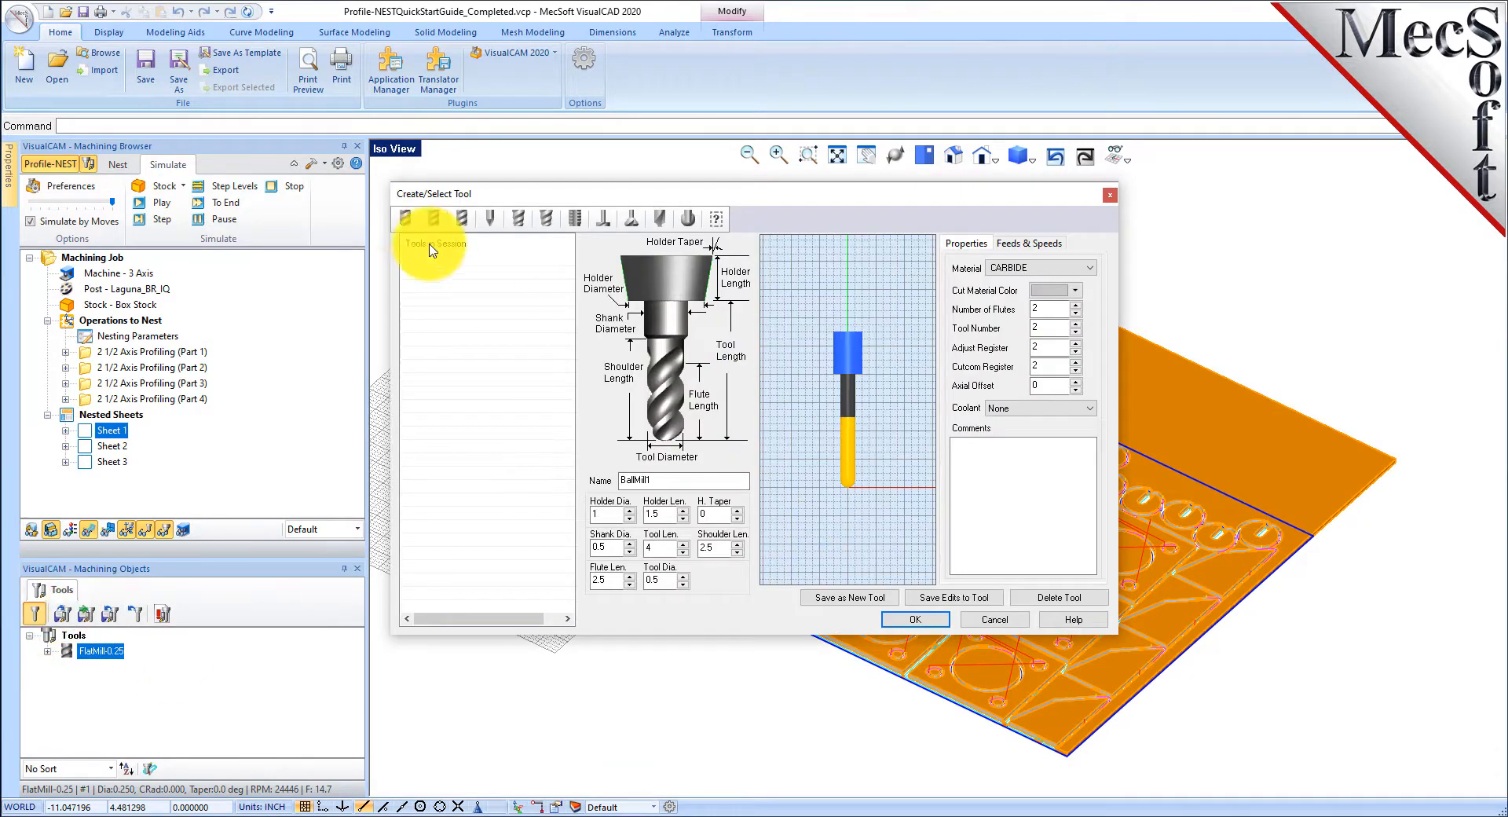
click(654, 479)
text(12)
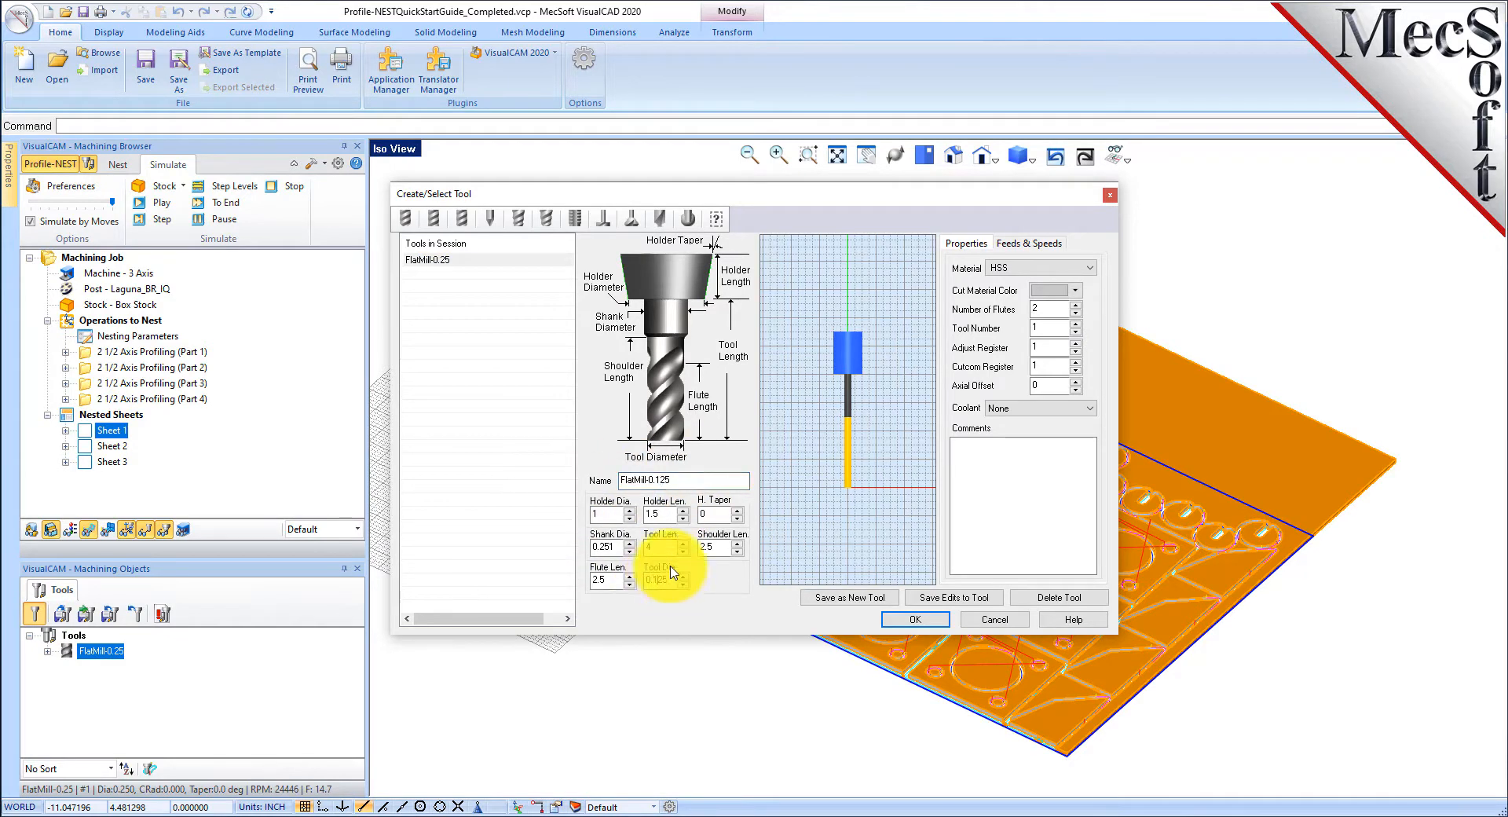
click(650, 579)
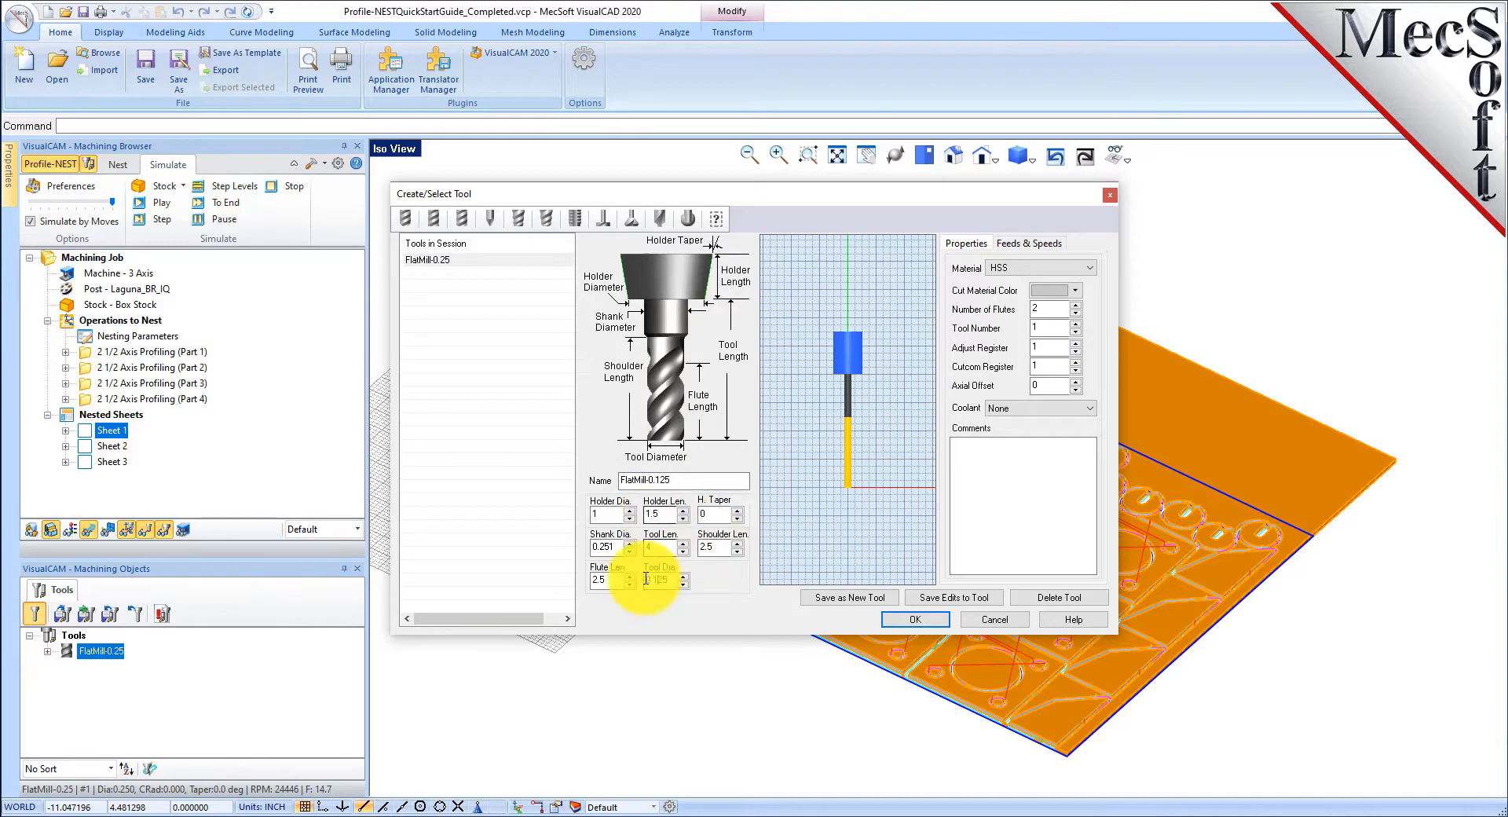
click(603, 547)
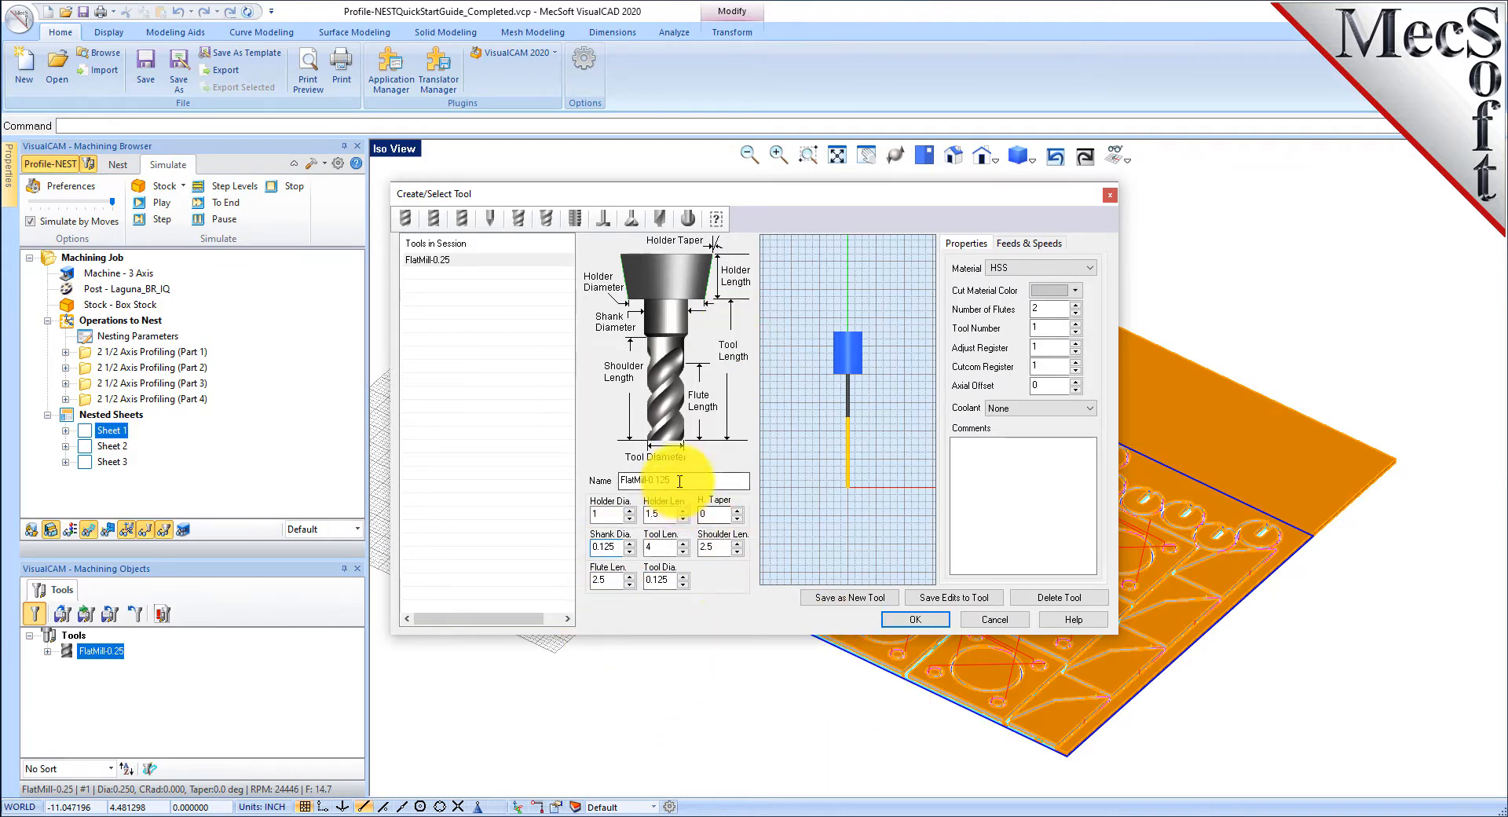
click(845, 598)
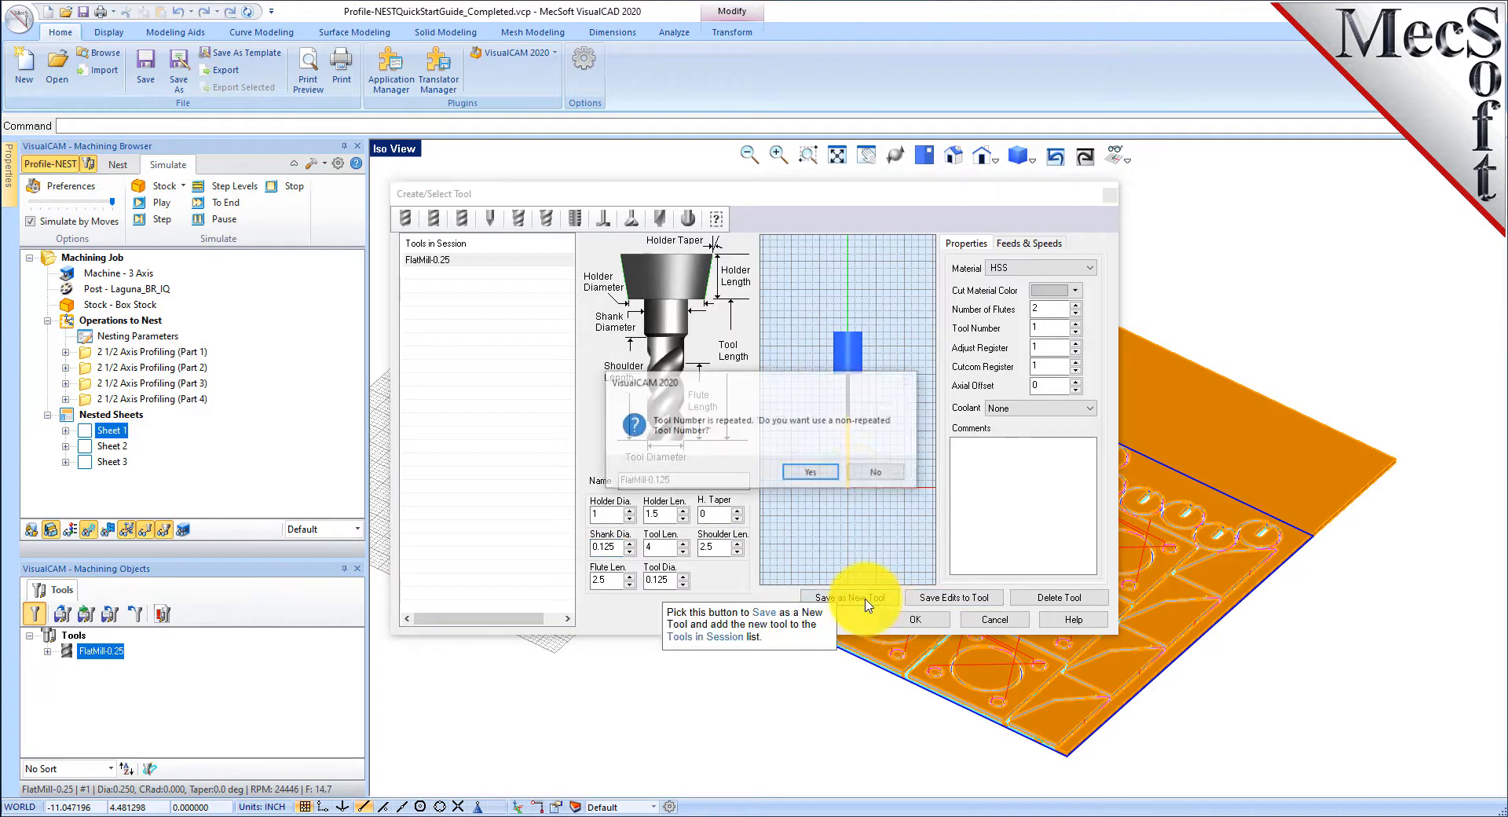
click(811, 472)
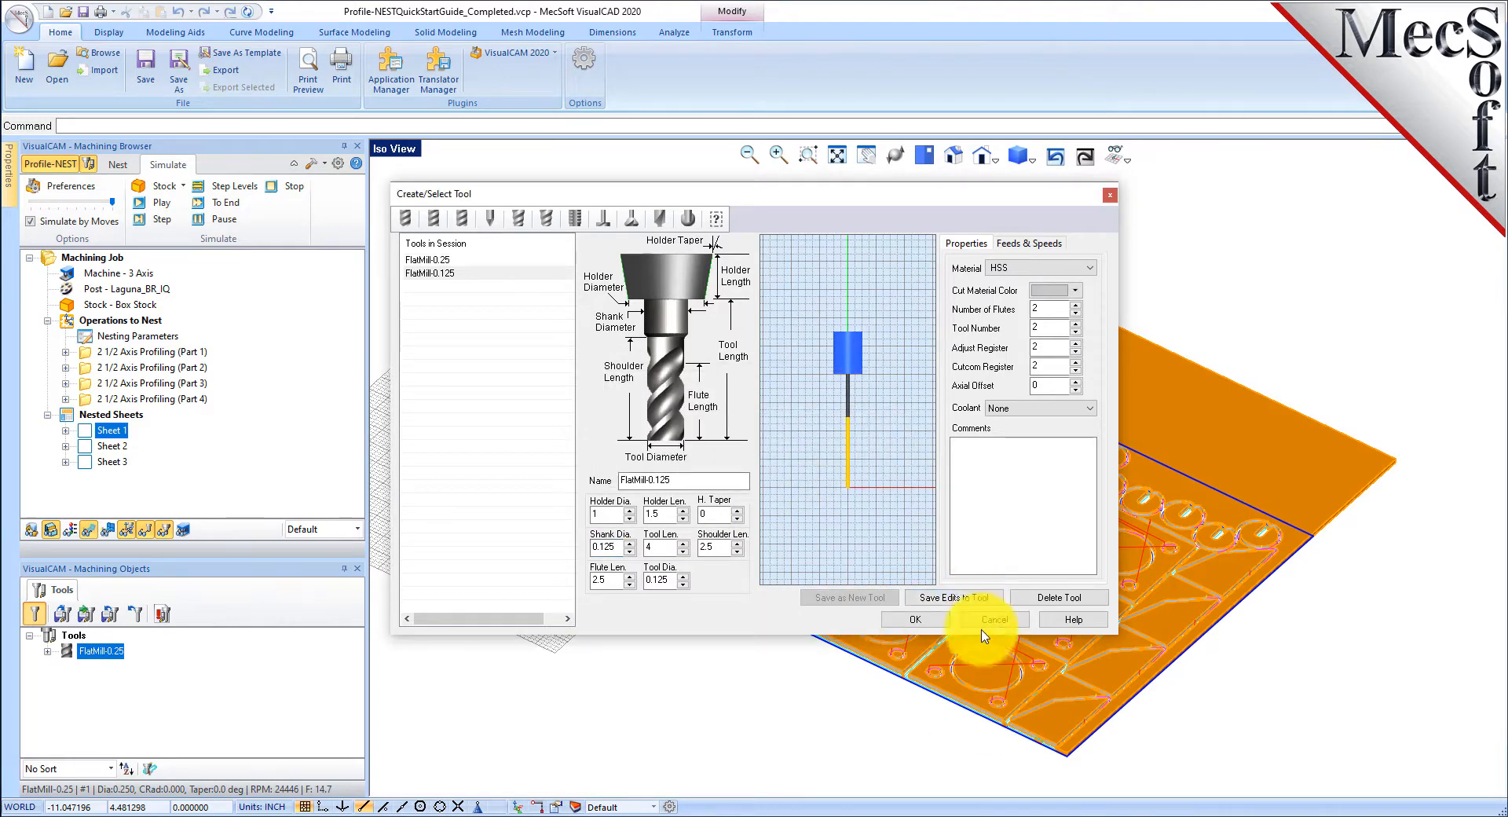
click(930, 624)
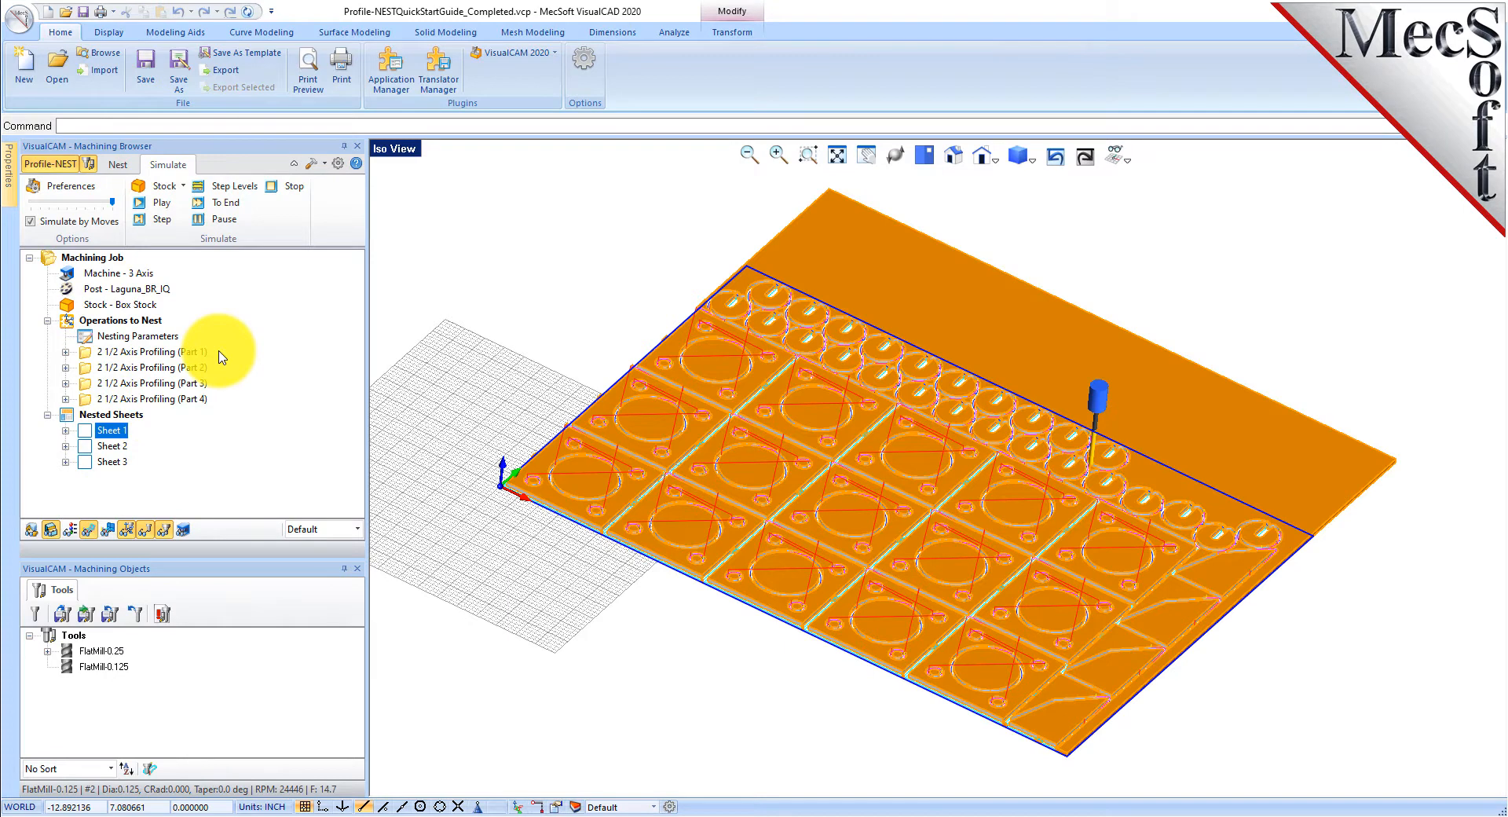
Assign FlatMill-0.125 to the Part 1 profiling operation and regenerate its toolpath.
click(79, 669)
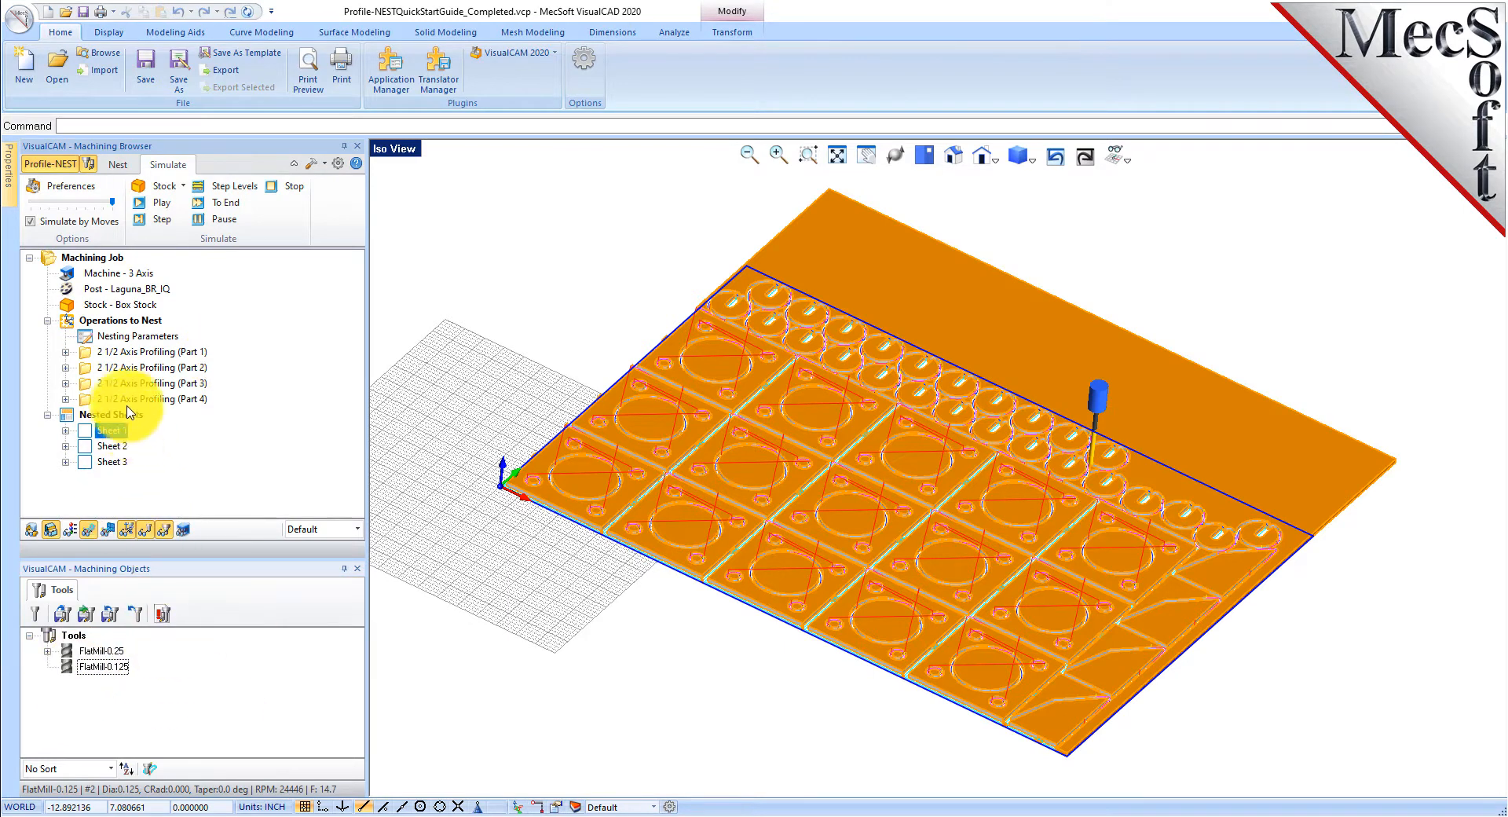
click(111, 431)
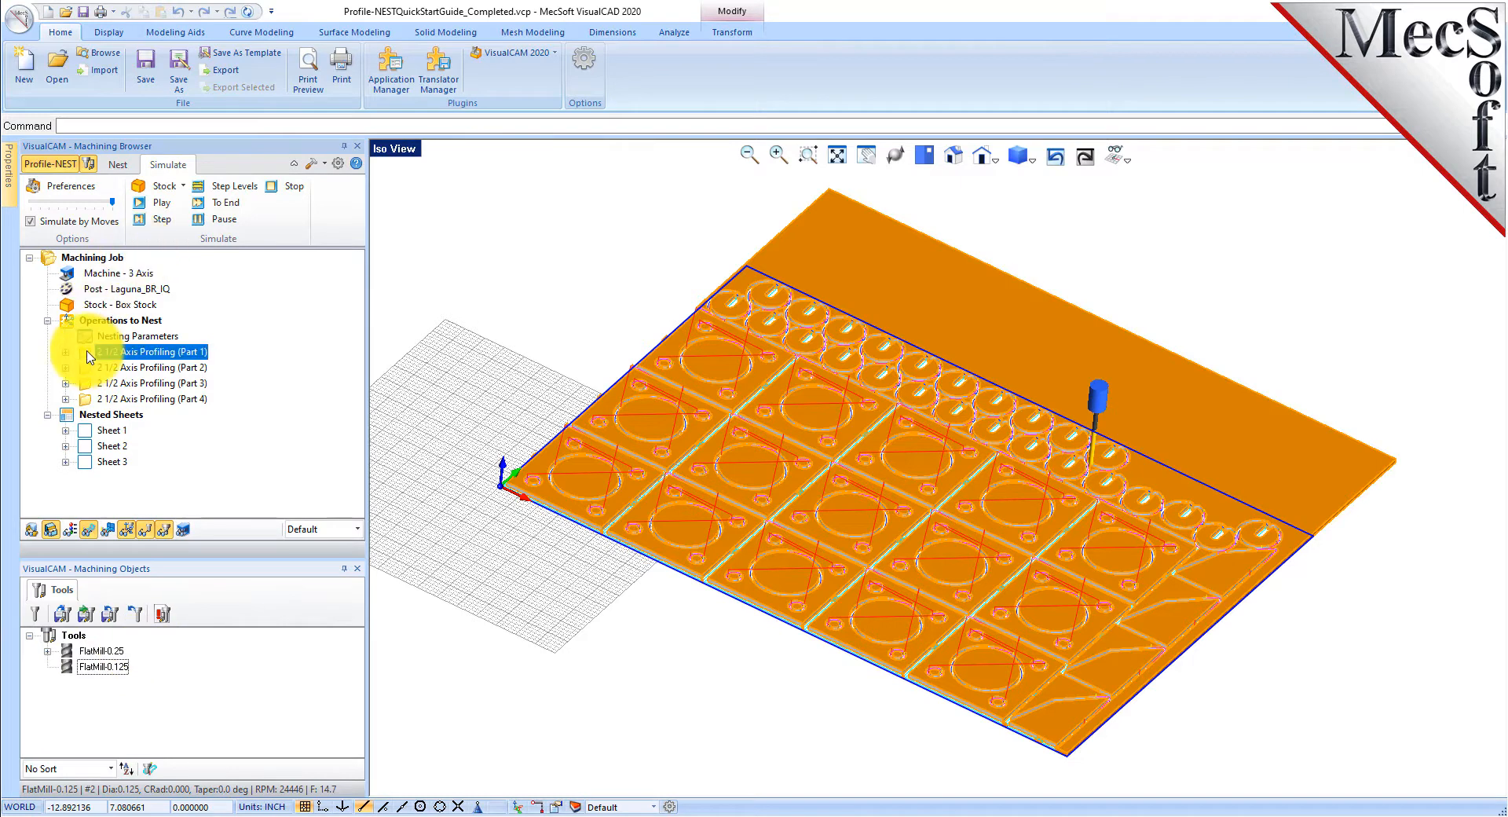
double_click(89, 355)
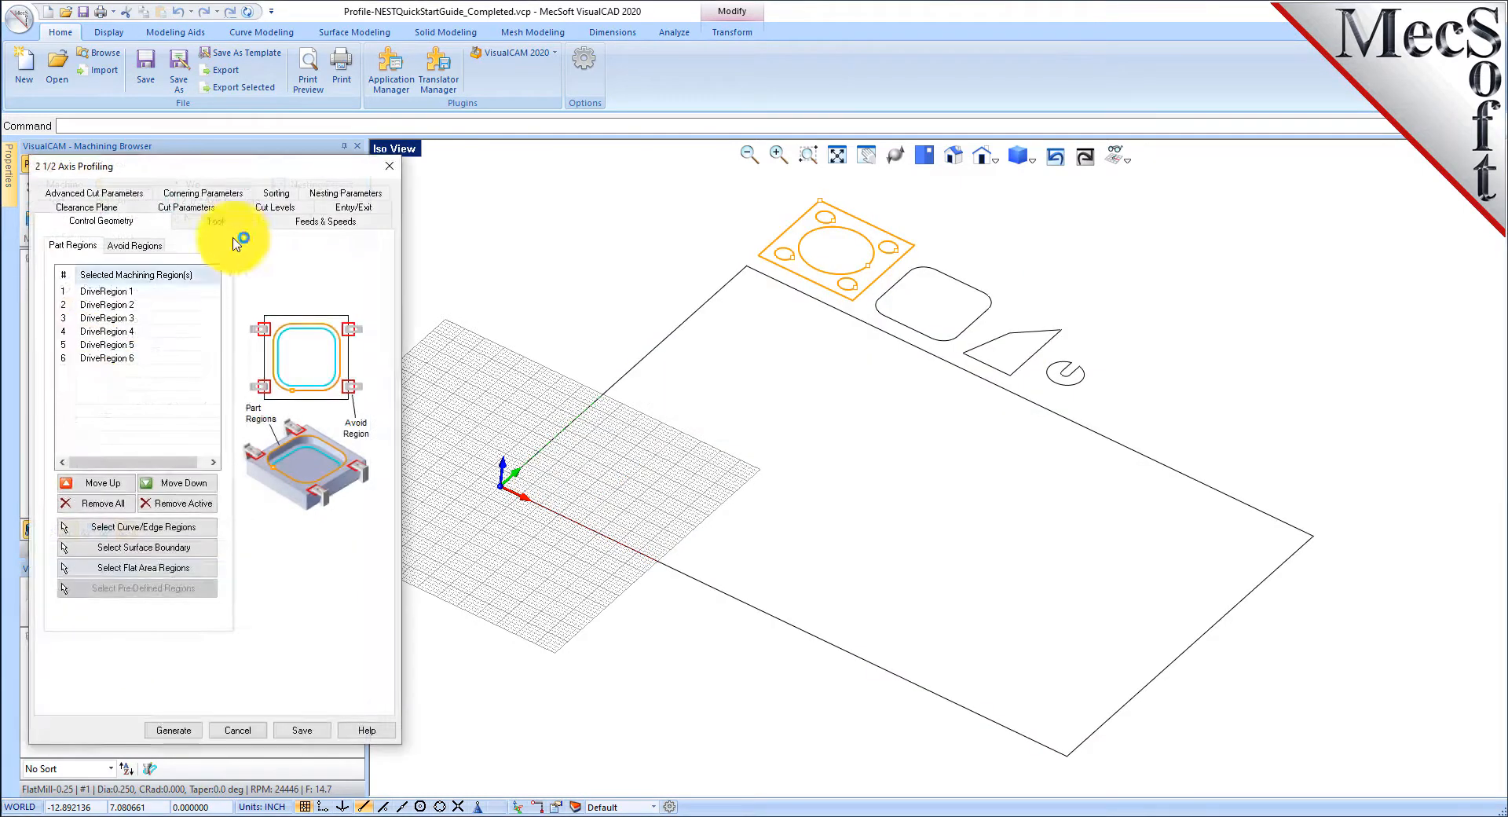
click(213, 219)
click(138, 284)
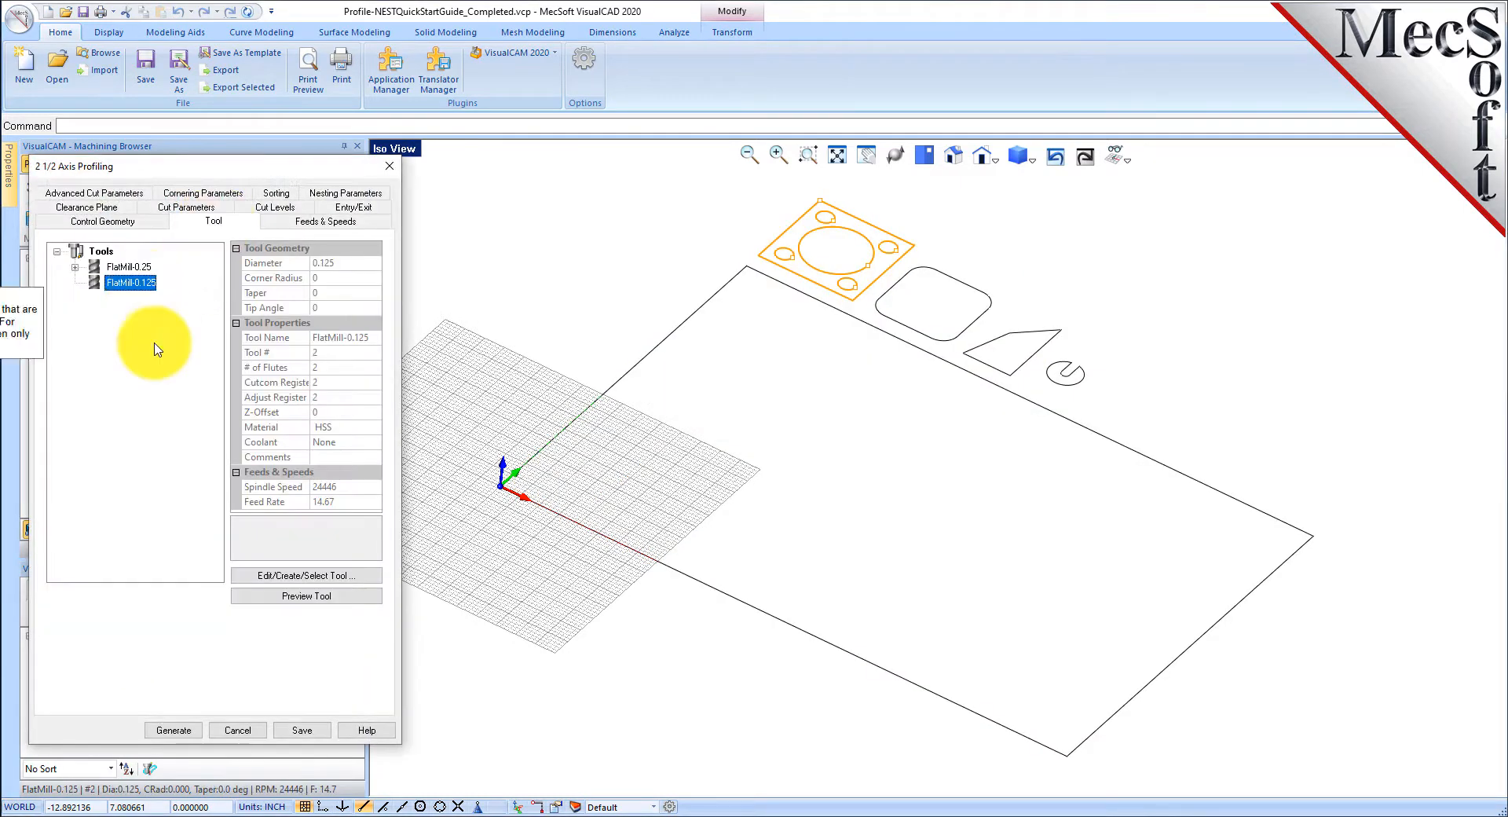
click(179, 730)
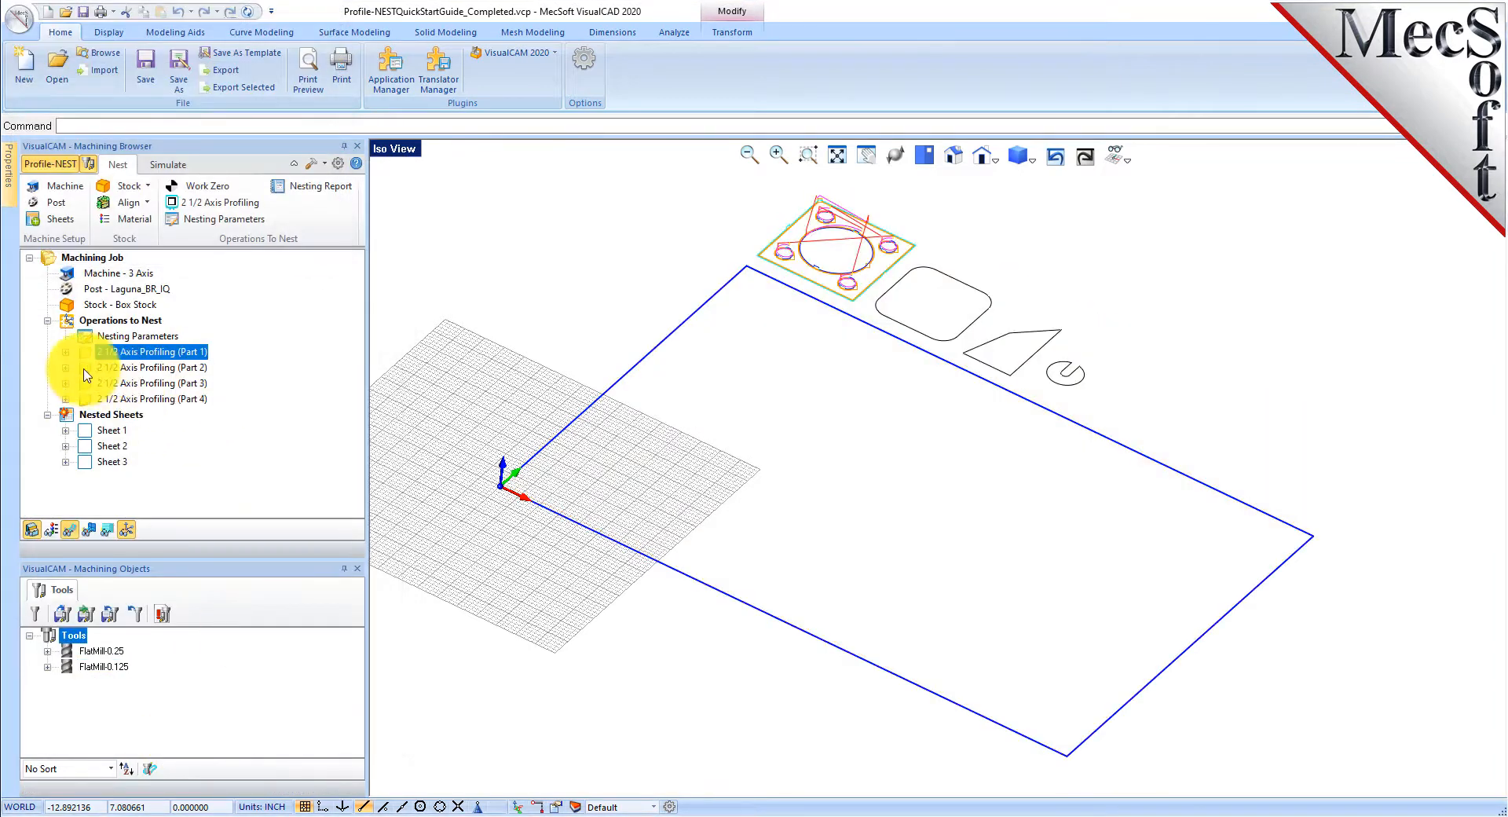
Switch the Part 2 profiling operation to FlatMill-0.125 and regenerate it.
double_click(86, 367)
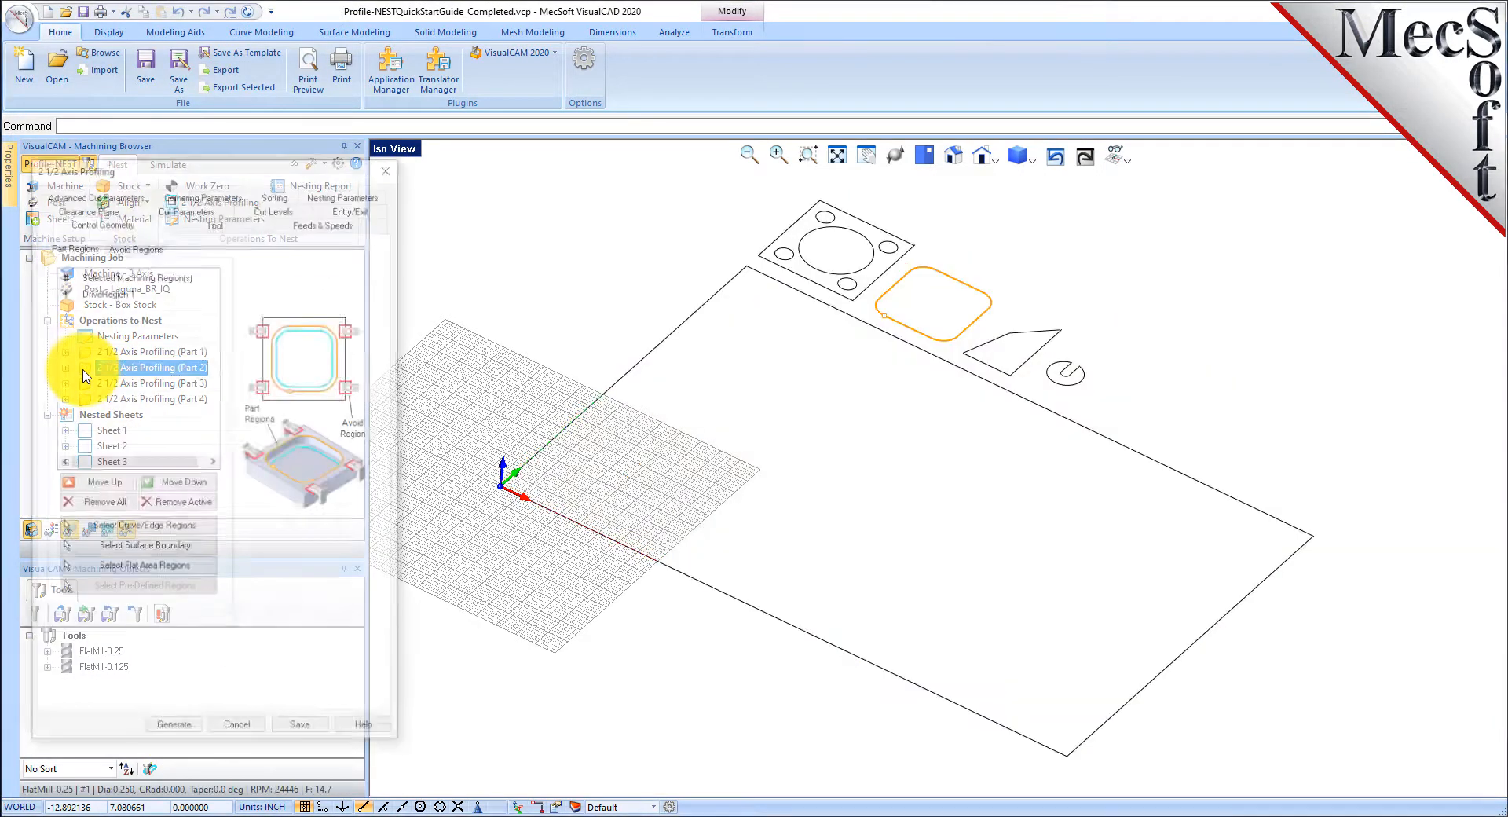
click(220, 222)
click(128, 284)
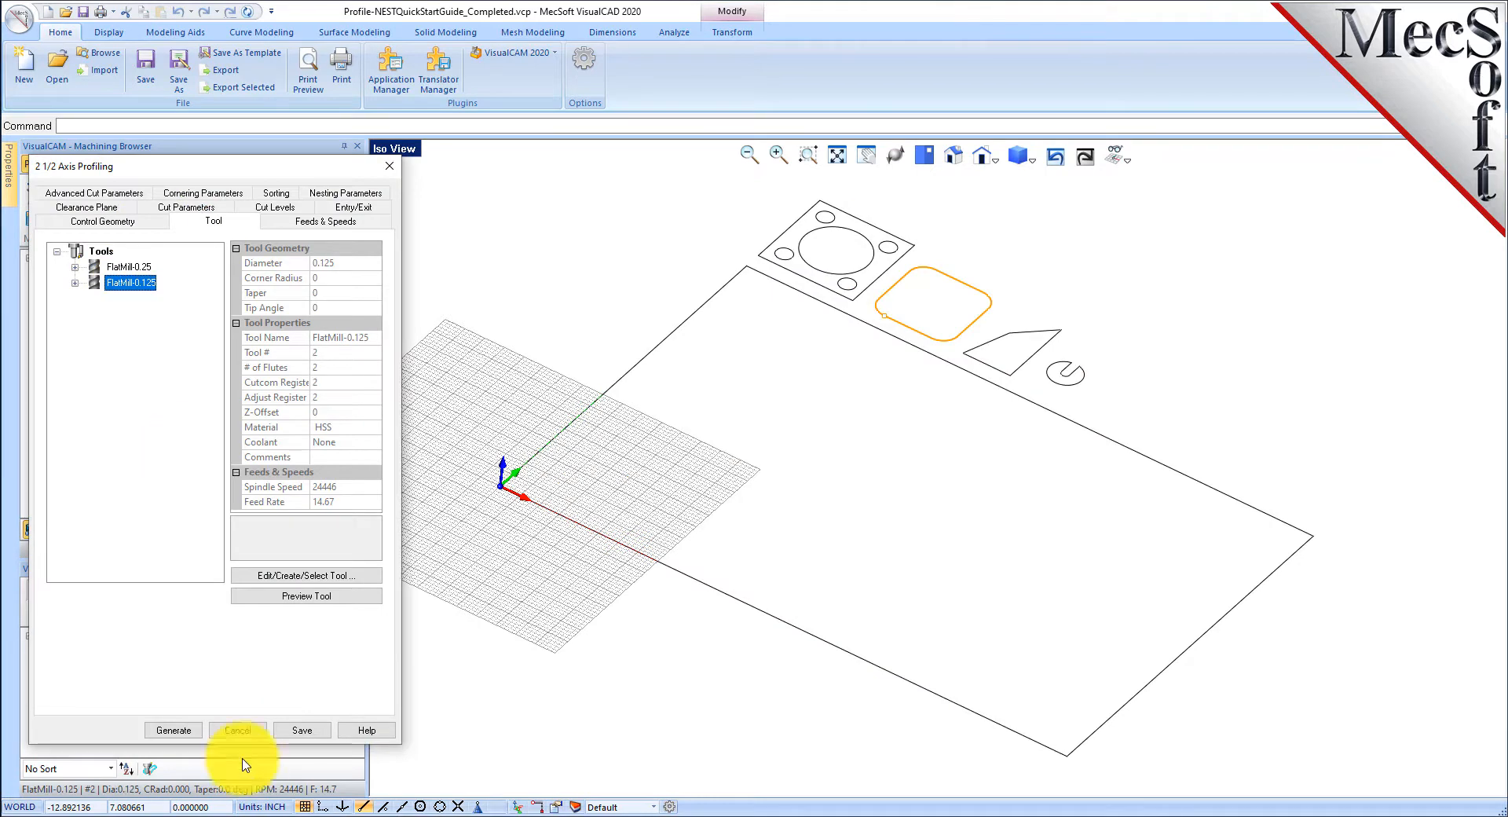
click(175, 730)
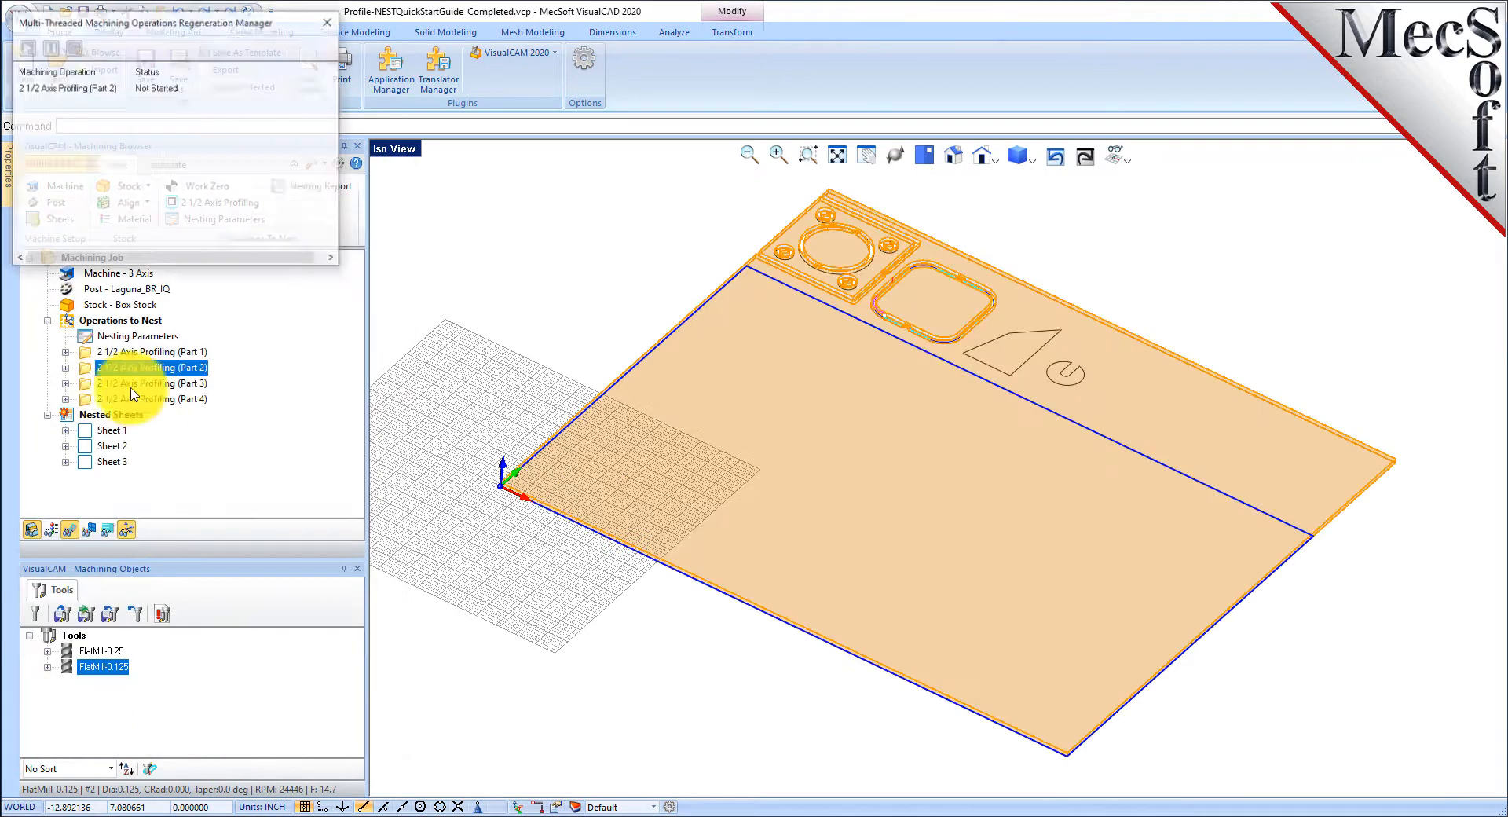
Switch the Part 3 profiling operation to FlatMill-0.125 and regenerate it.
click(88, 385)
double_click(88, 385)
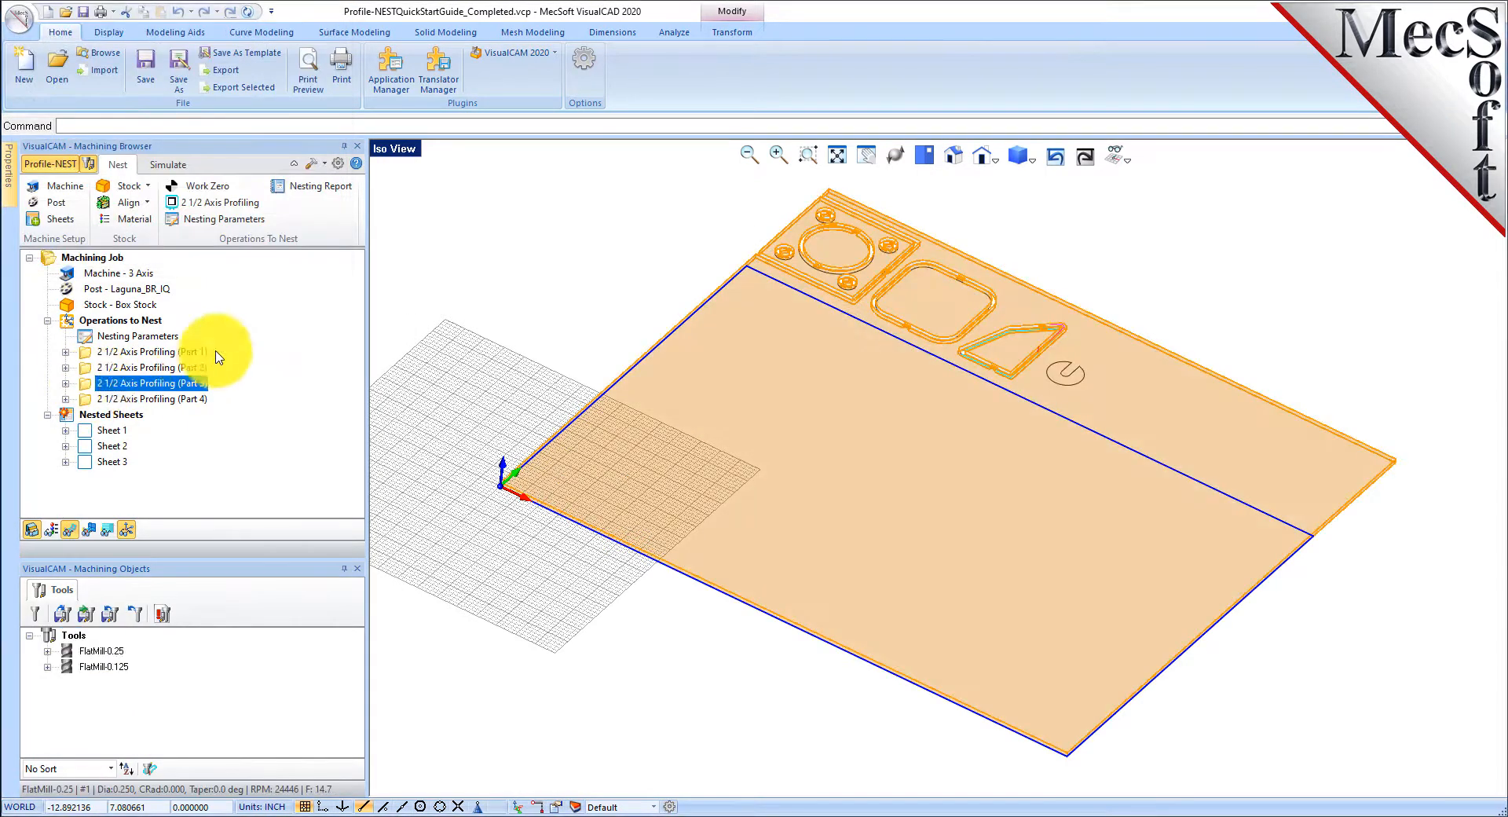
click(211, 223)
click(119, 282)
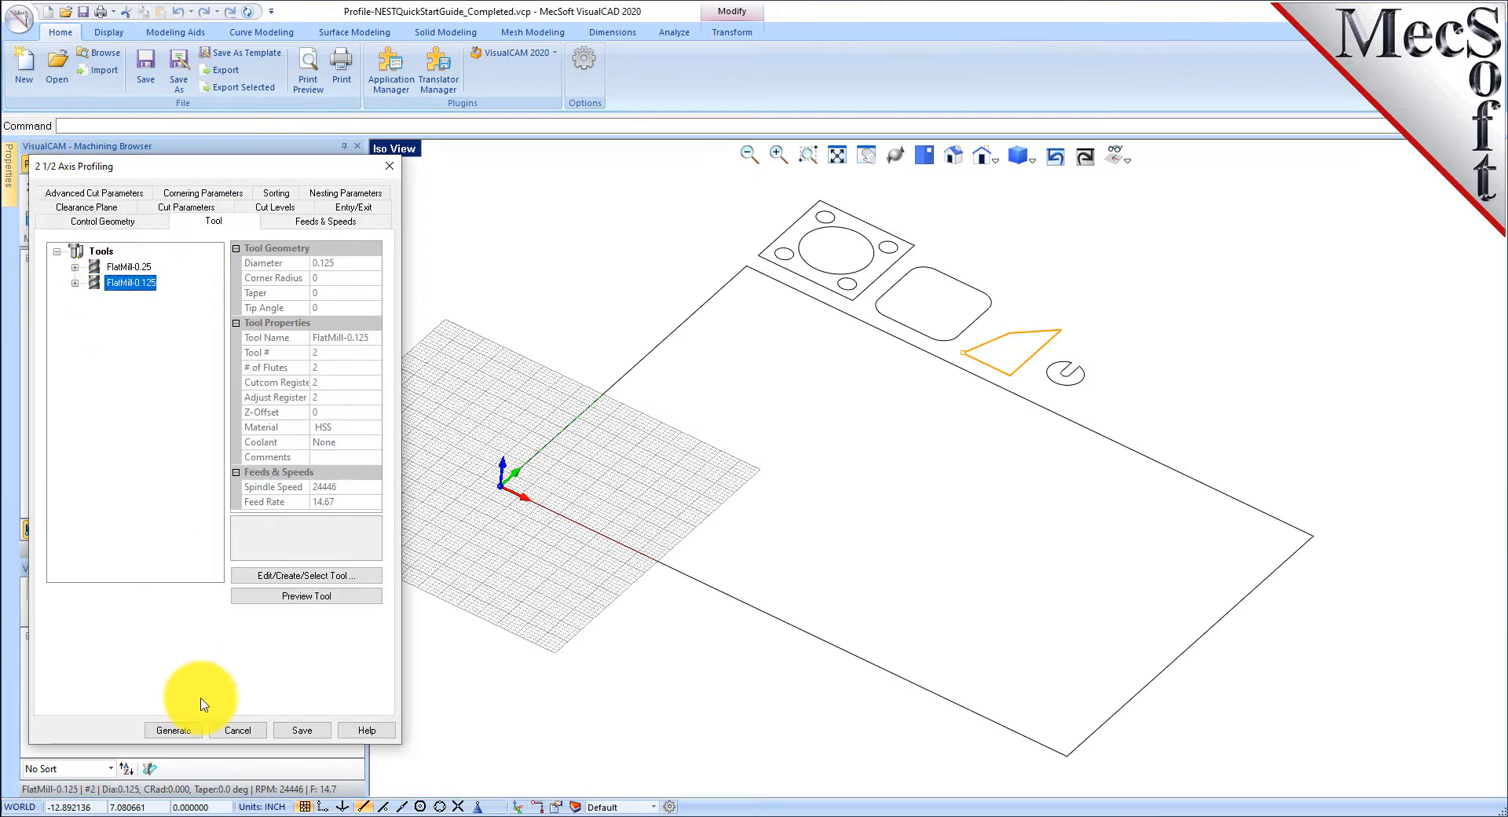
click(173, 730)
Switch the Part 4 profiling operation to FlatMill-0.125 and regenerate it.
click(95, 400)
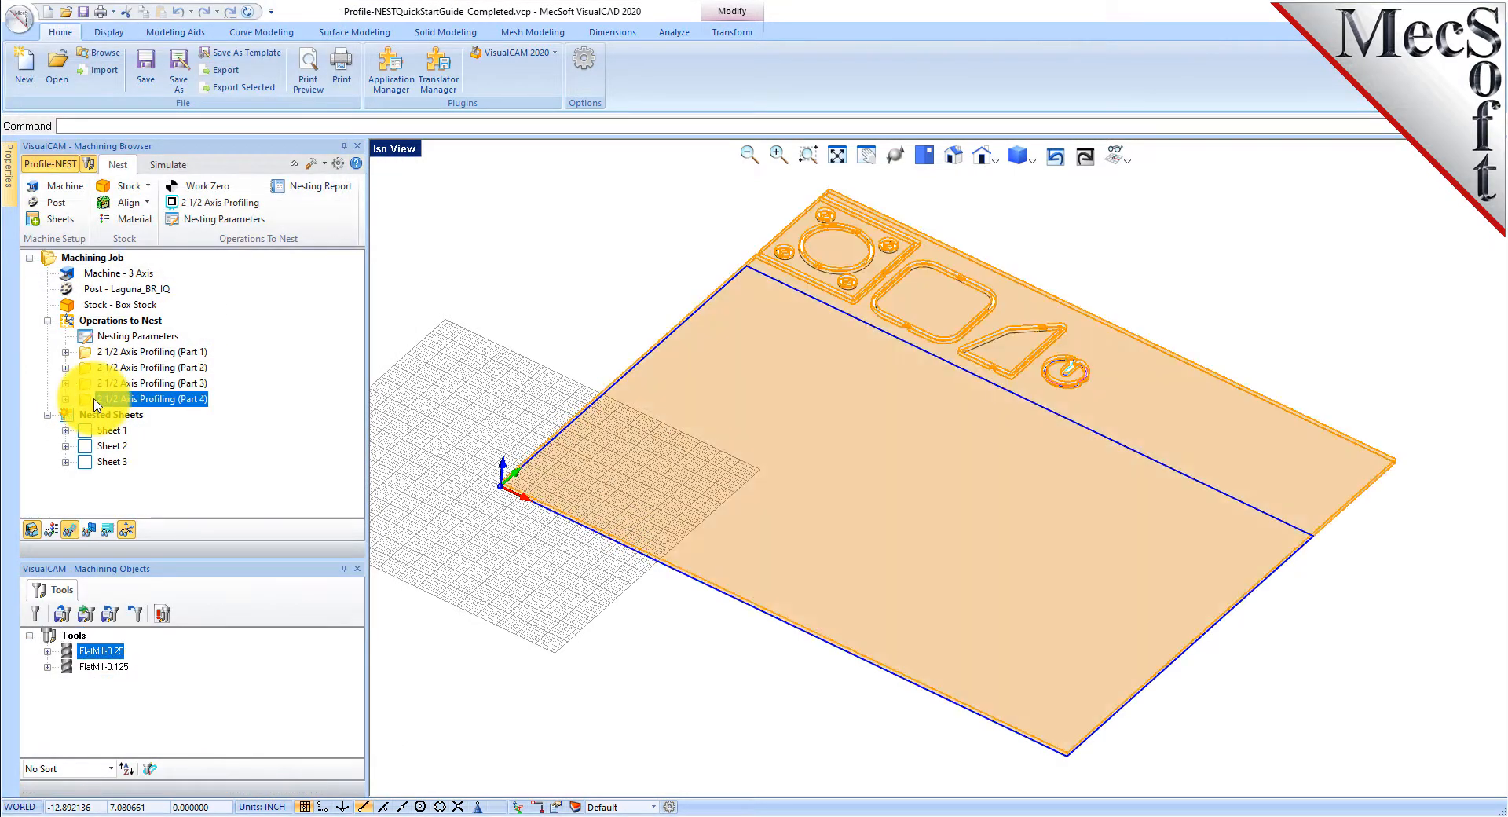
double_click(95, 399)
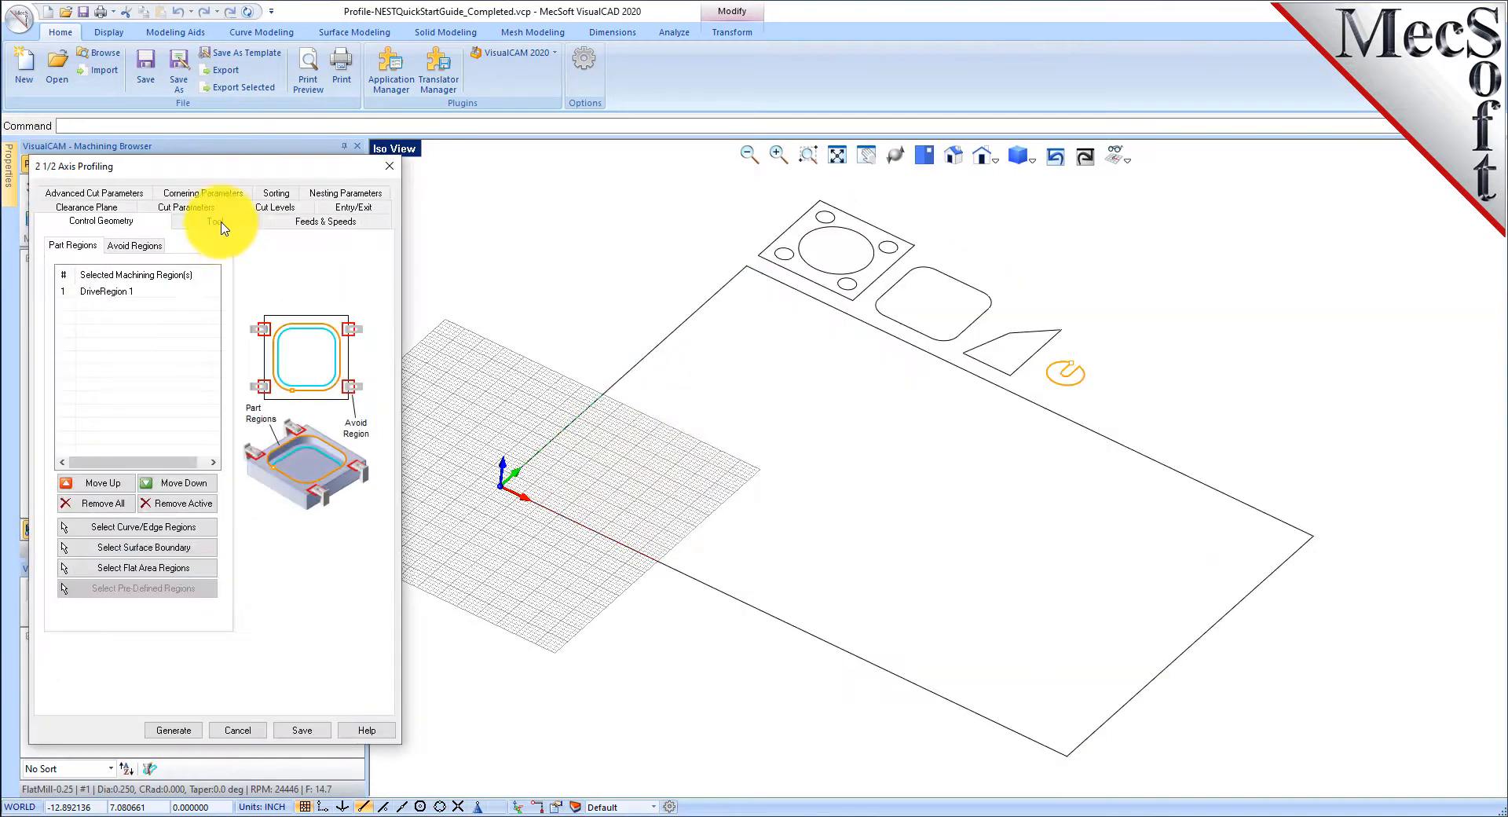
click(221, 228)
click(119, 282)
click(182, 730)
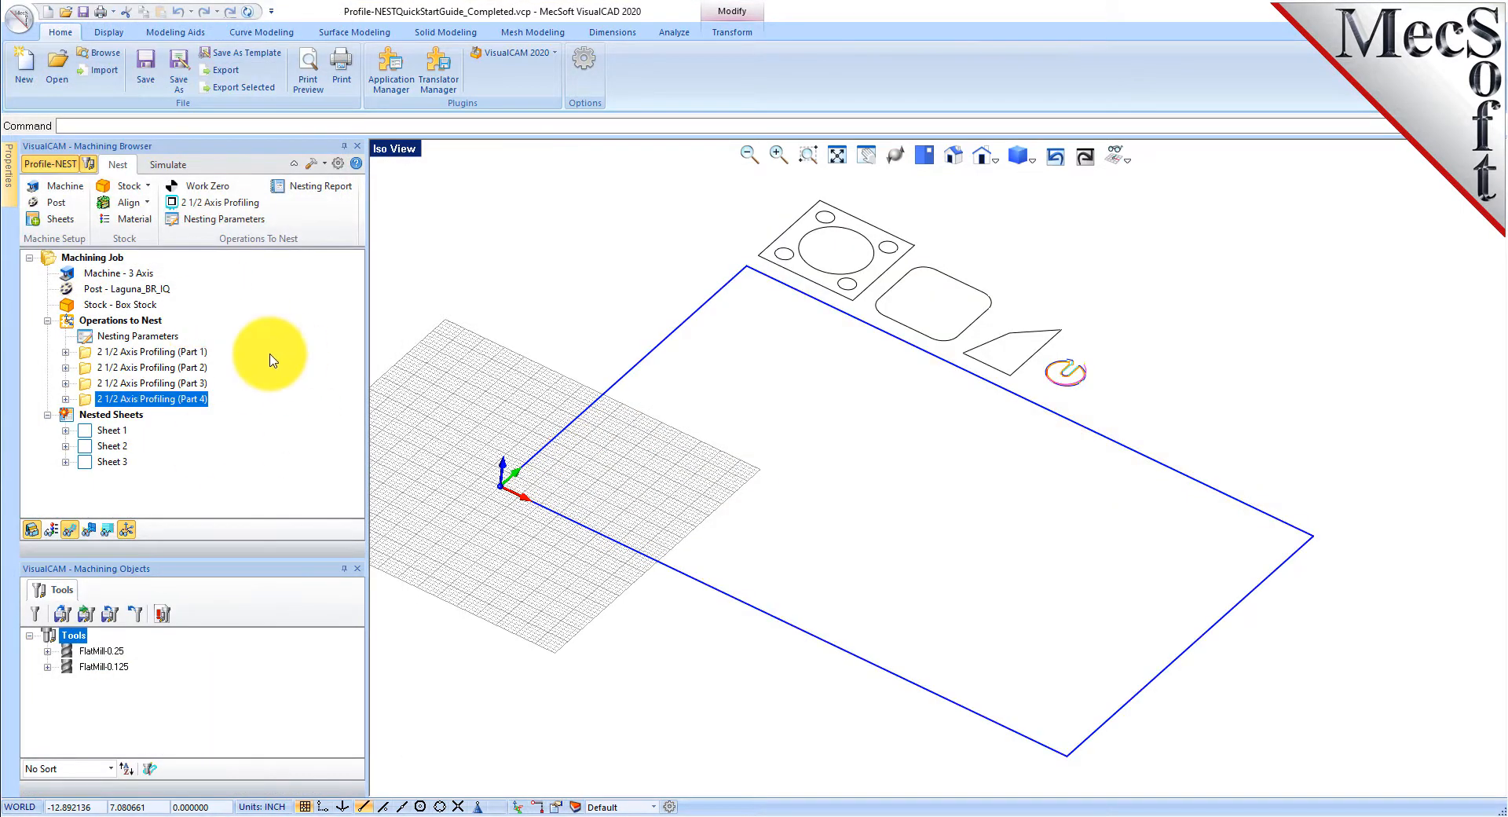
Set both the part-to-part and part-to-sheet nesting distances to 0.0625.
click(209, 221)
drag(164, 166, 351, 187)
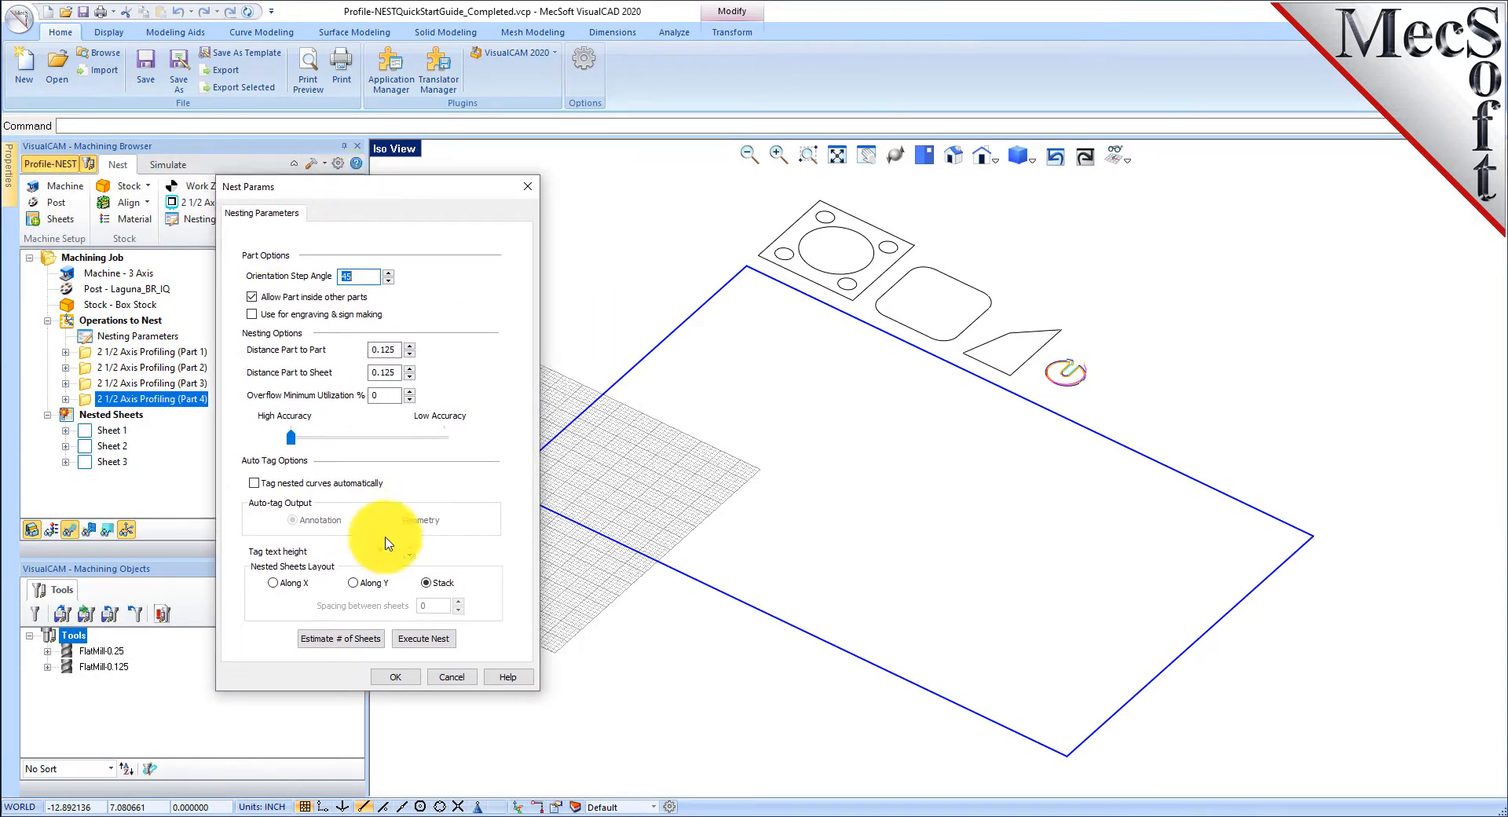
click(393, 349)
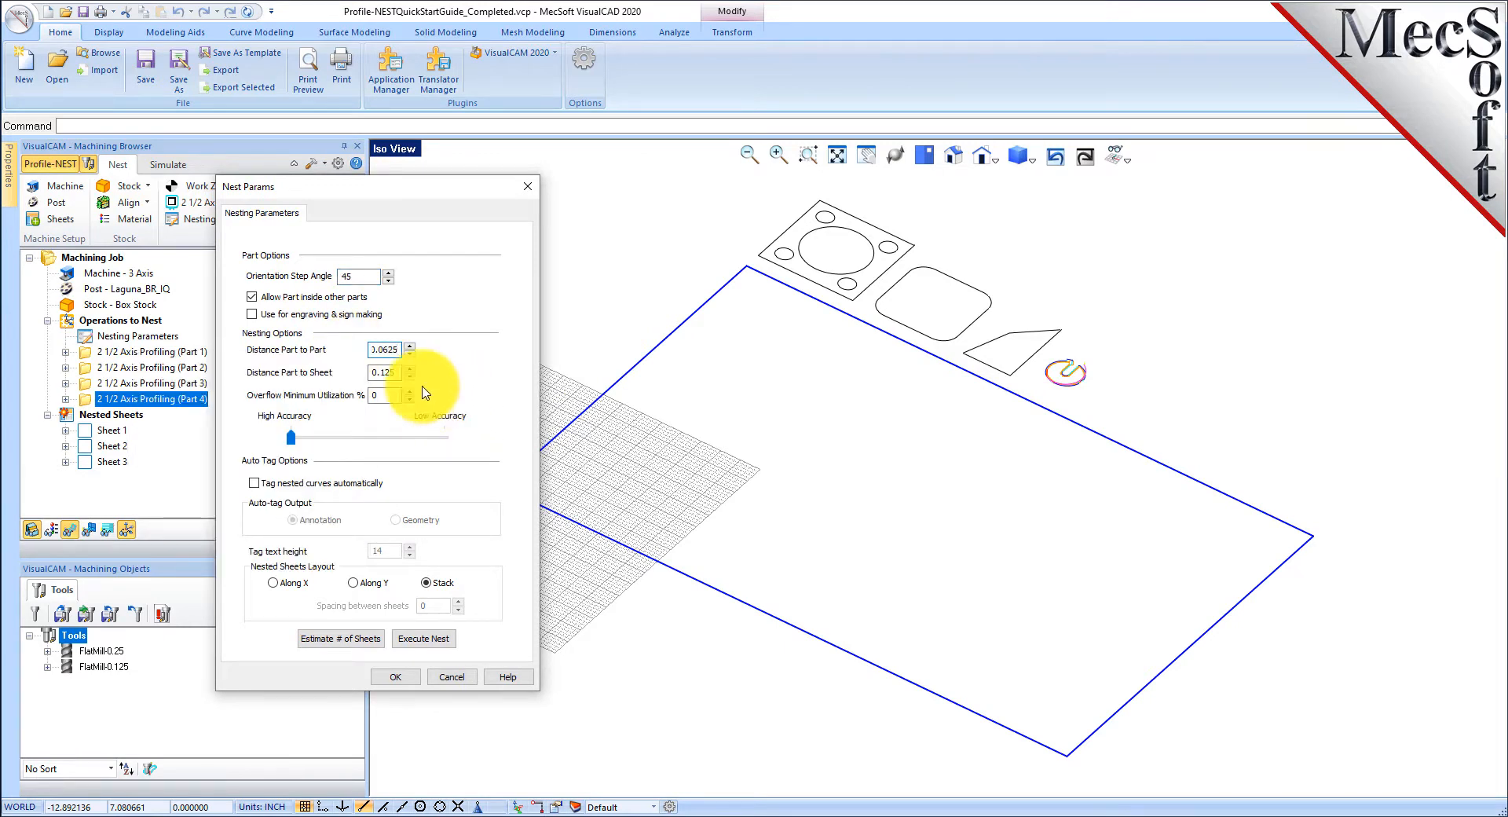
click(397, 373)
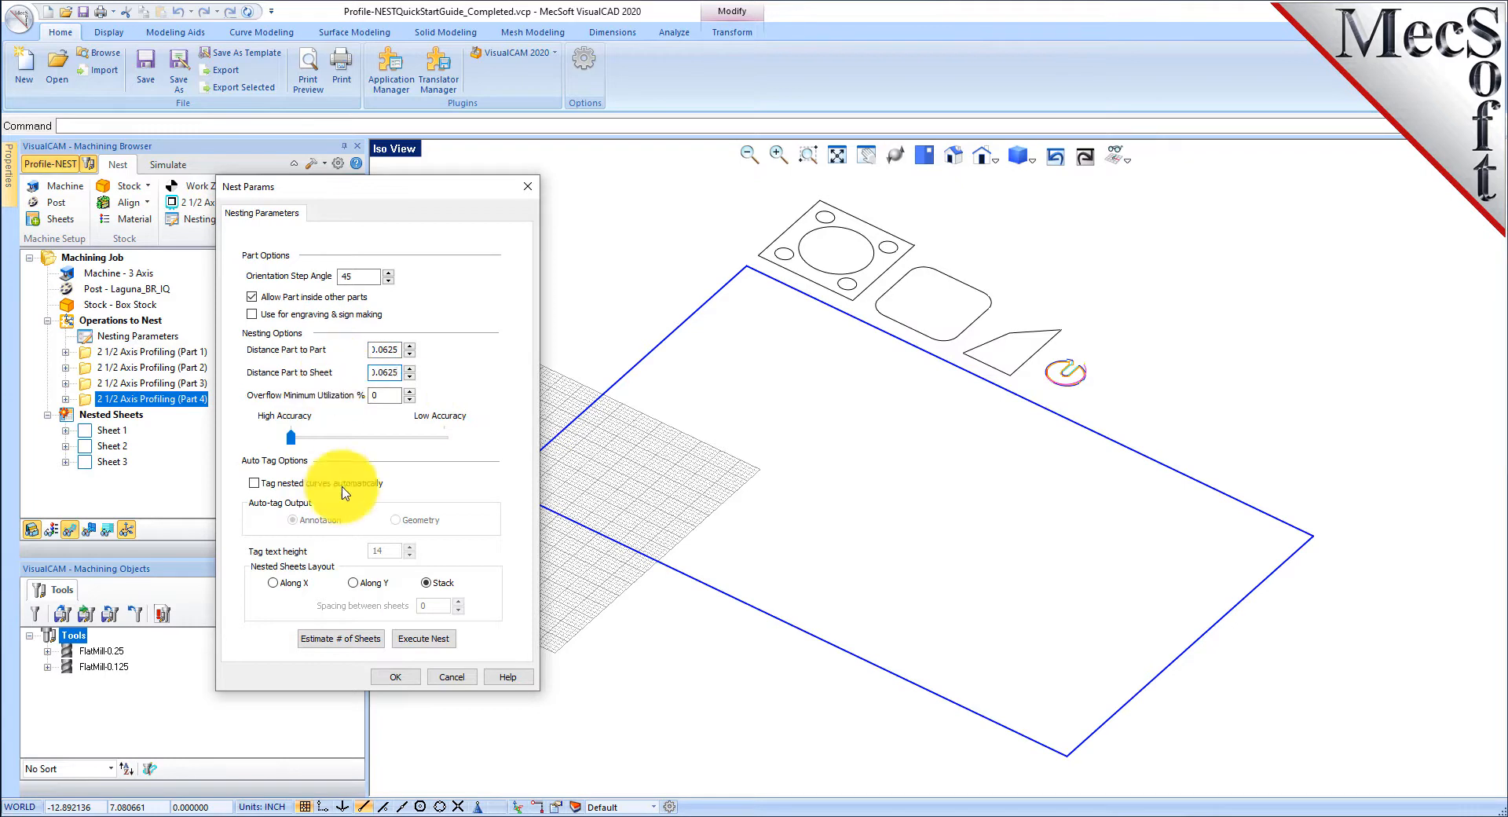
Estimate the number of sheets needed and execute the nest with the reduced distances.
click(354, 639)
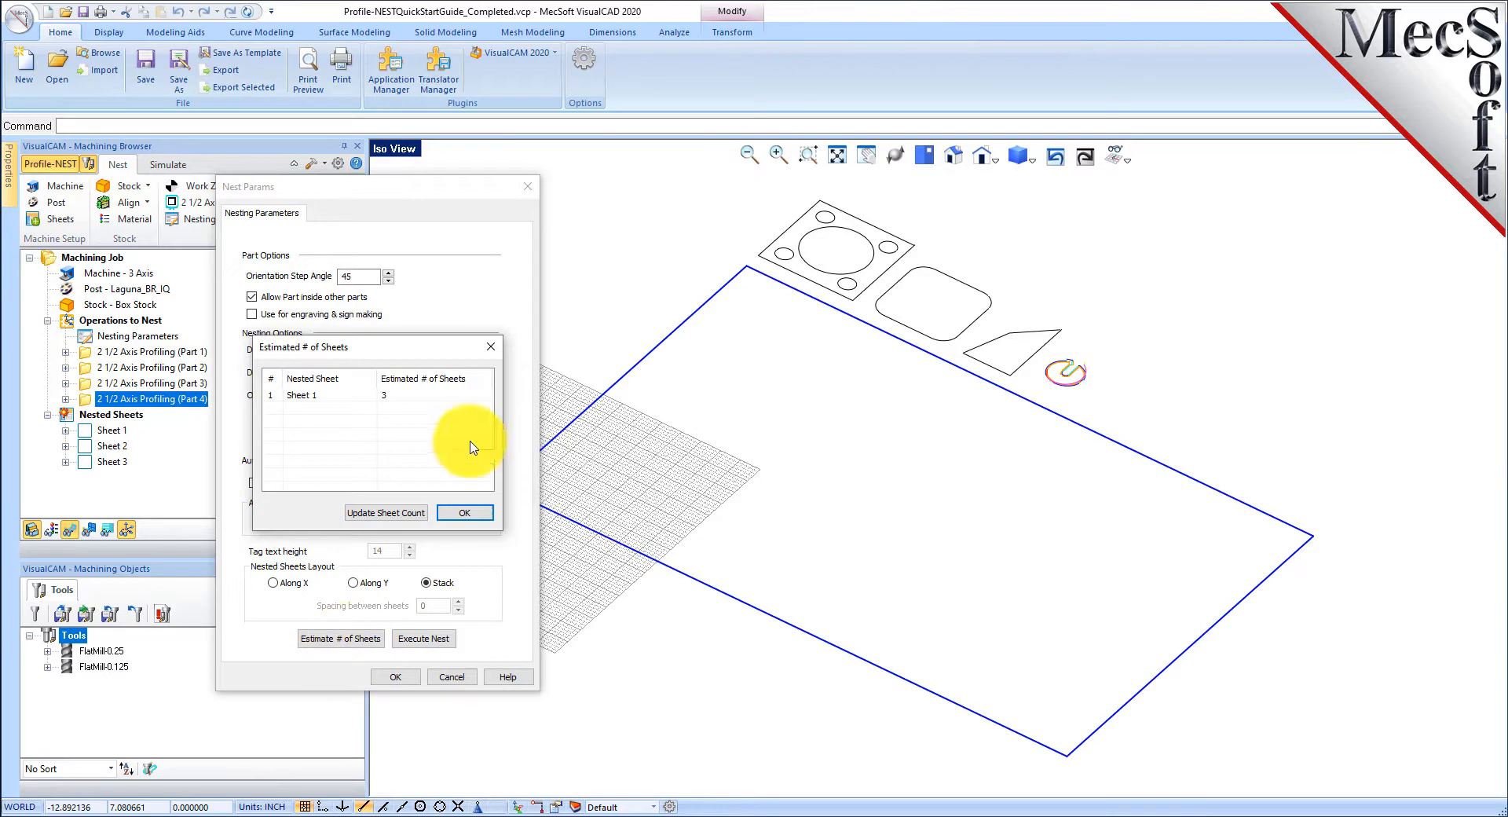
click(464, 514)
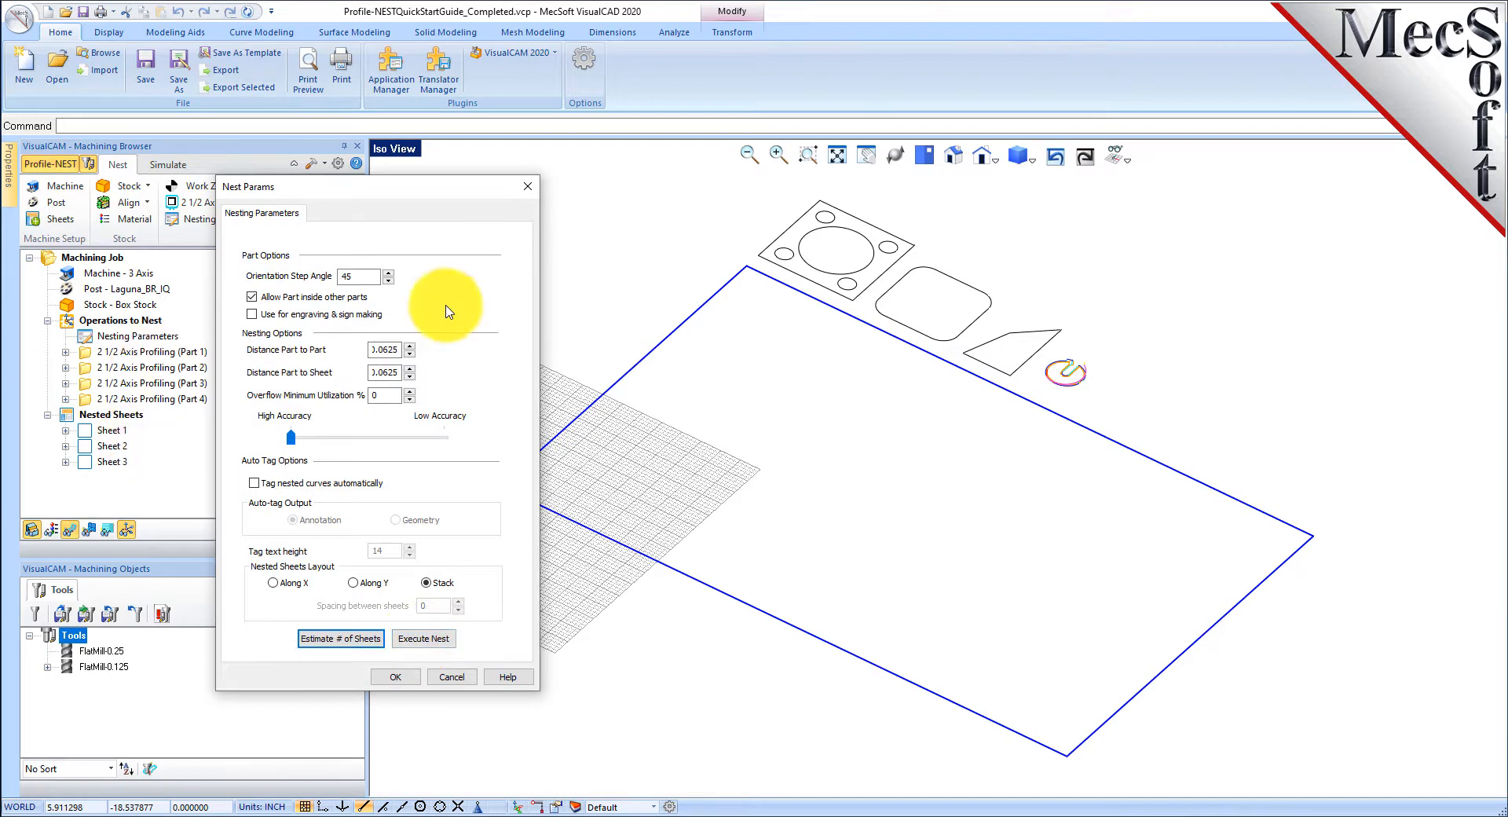
drag(378, 195, 413, 200)
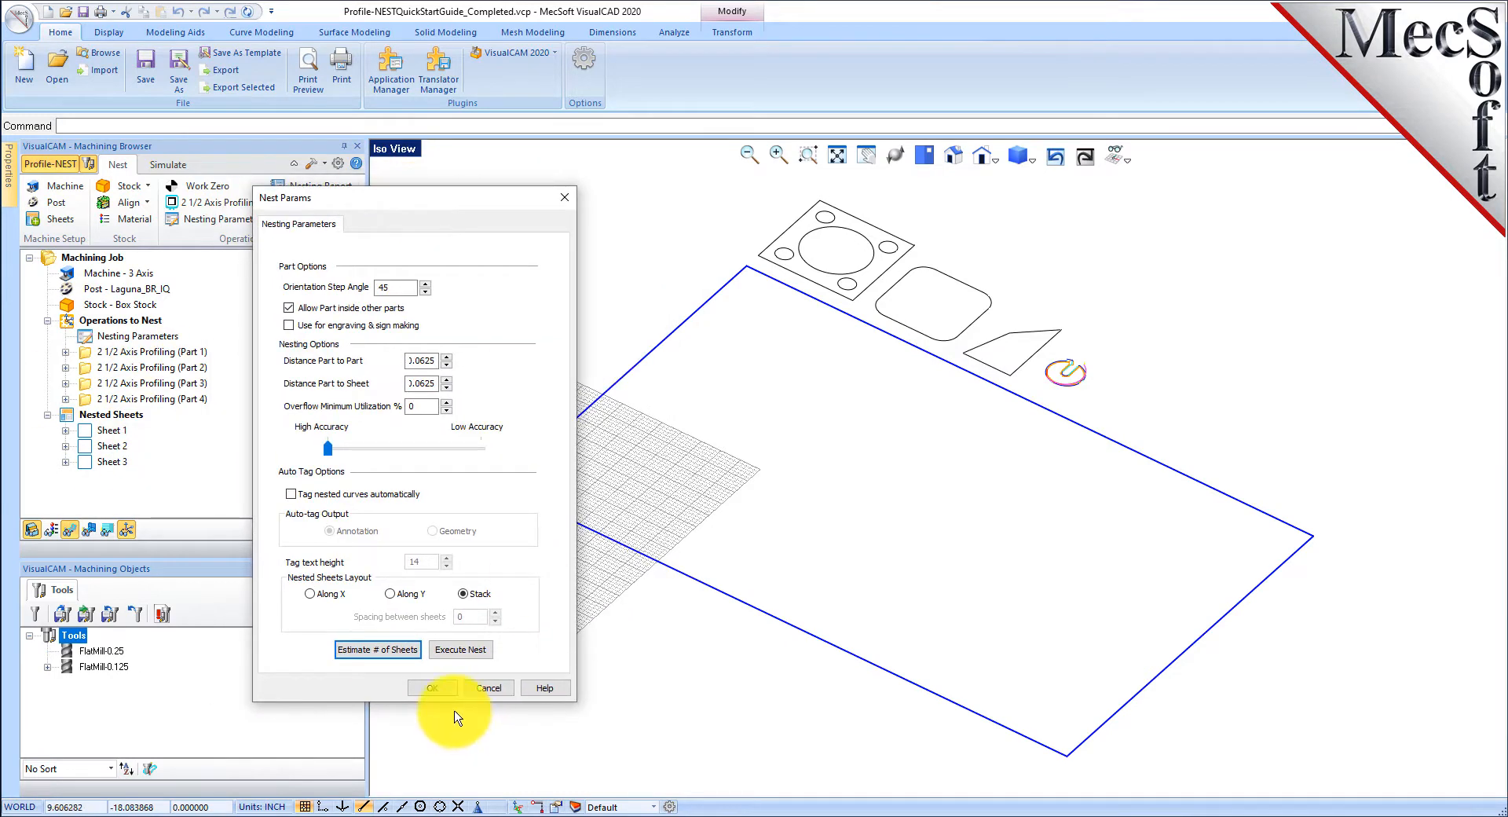
click(435, 688)
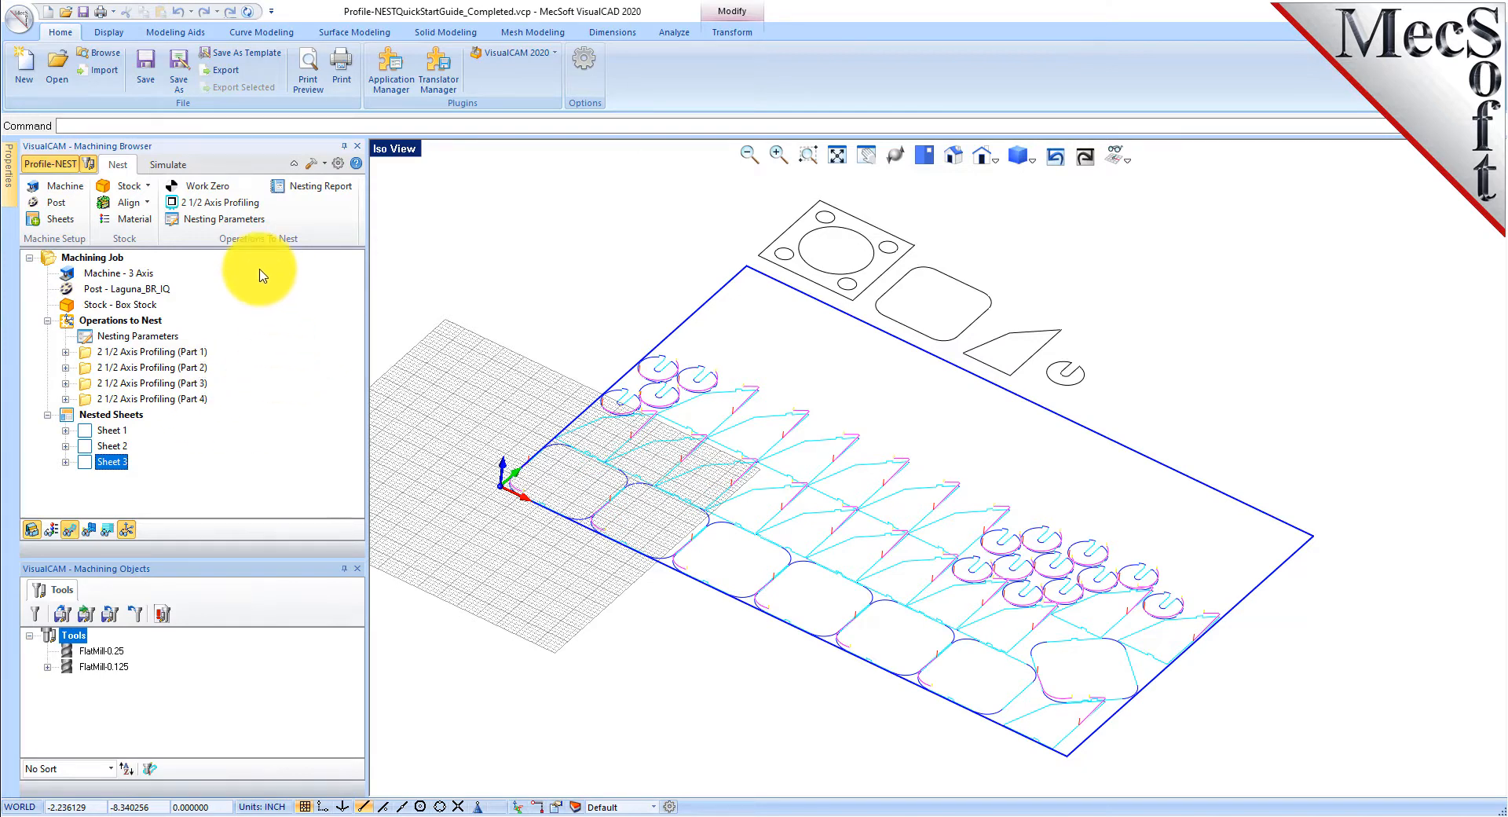
Review the current nesting parameters without changing them.
click(205, 222)
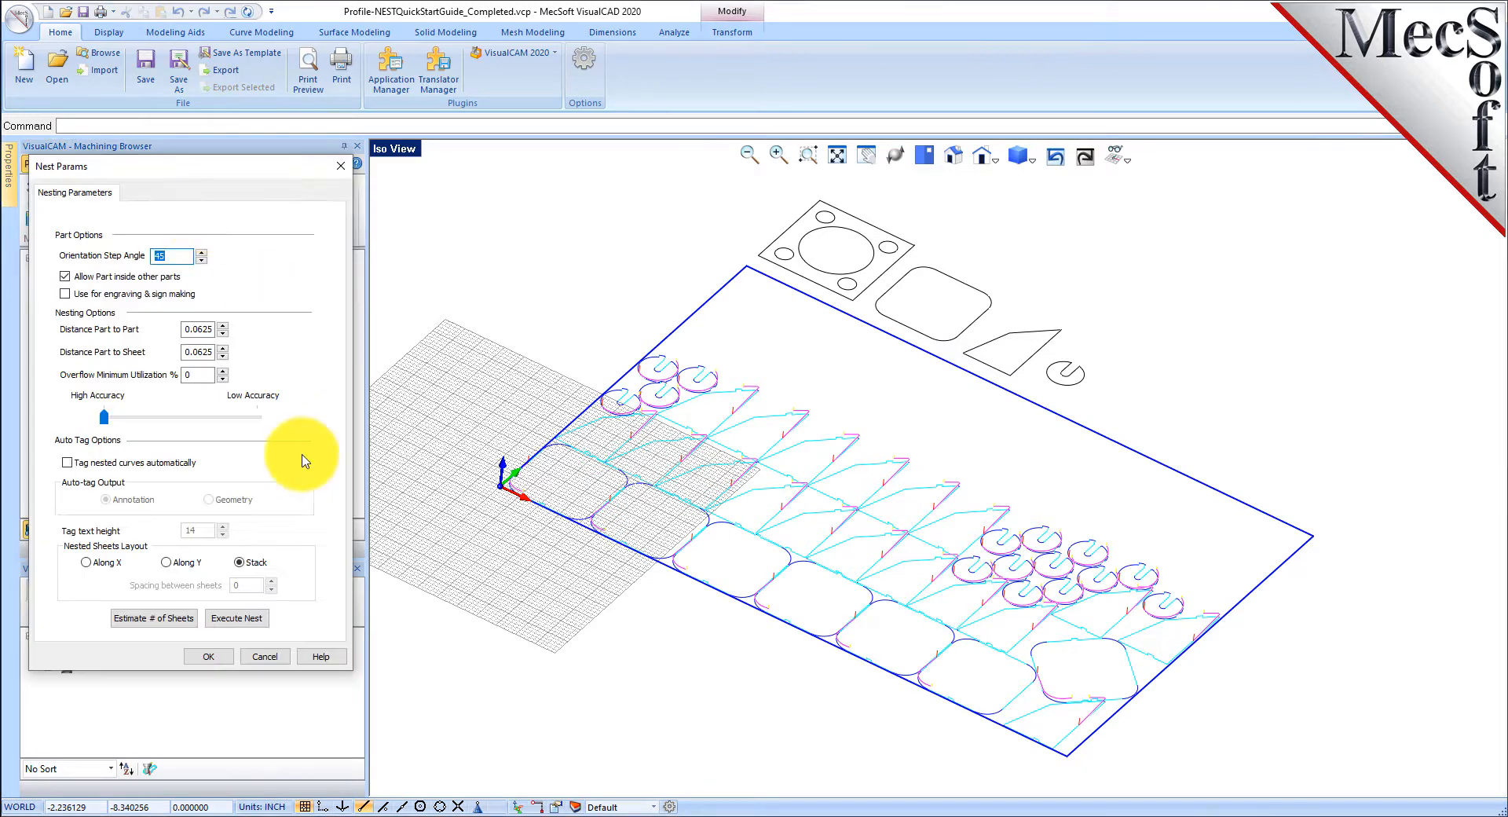
drag(241, 166, 413, 180)
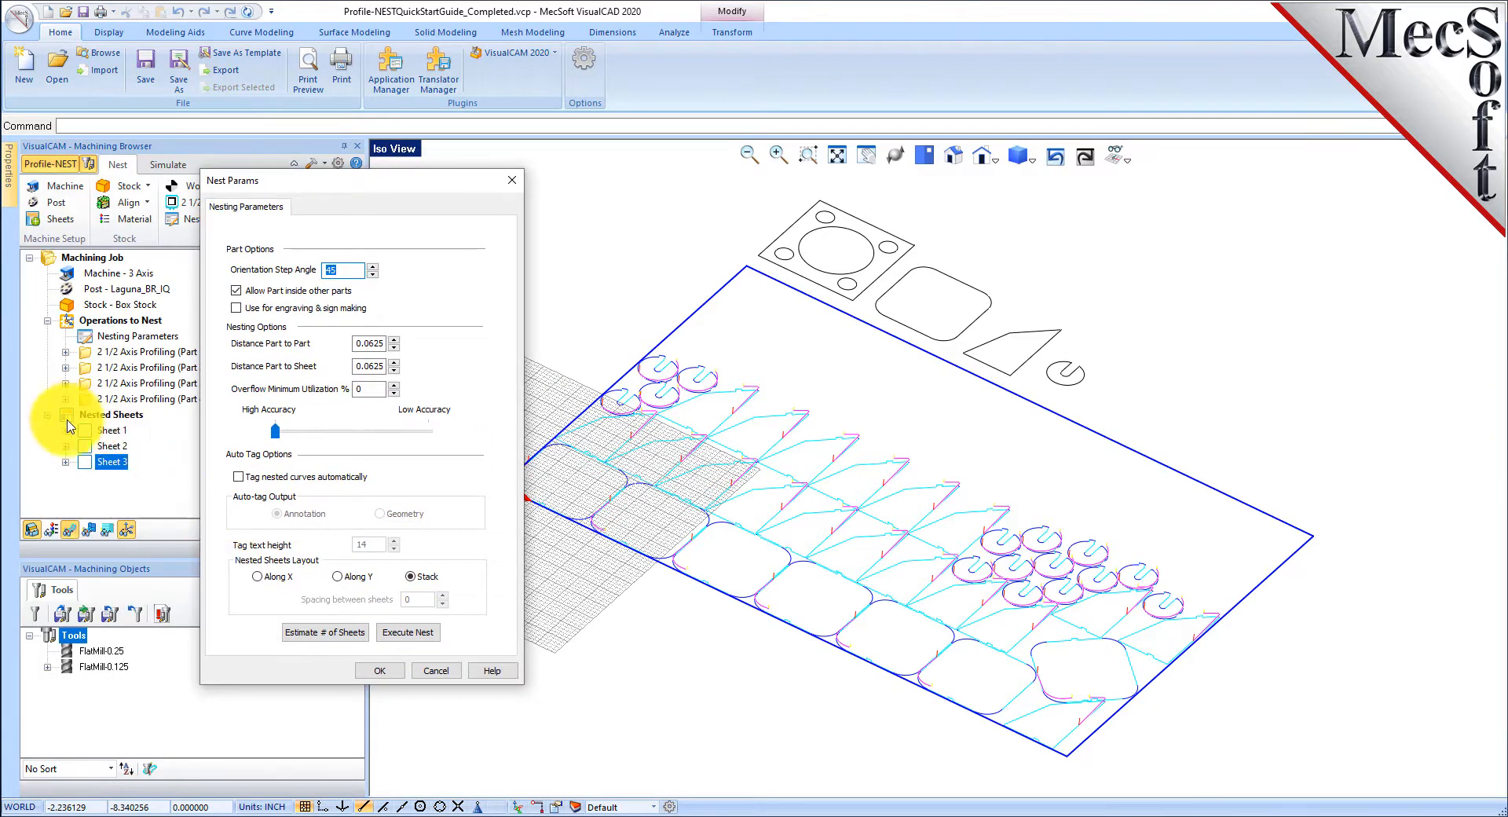
click(428, 671)
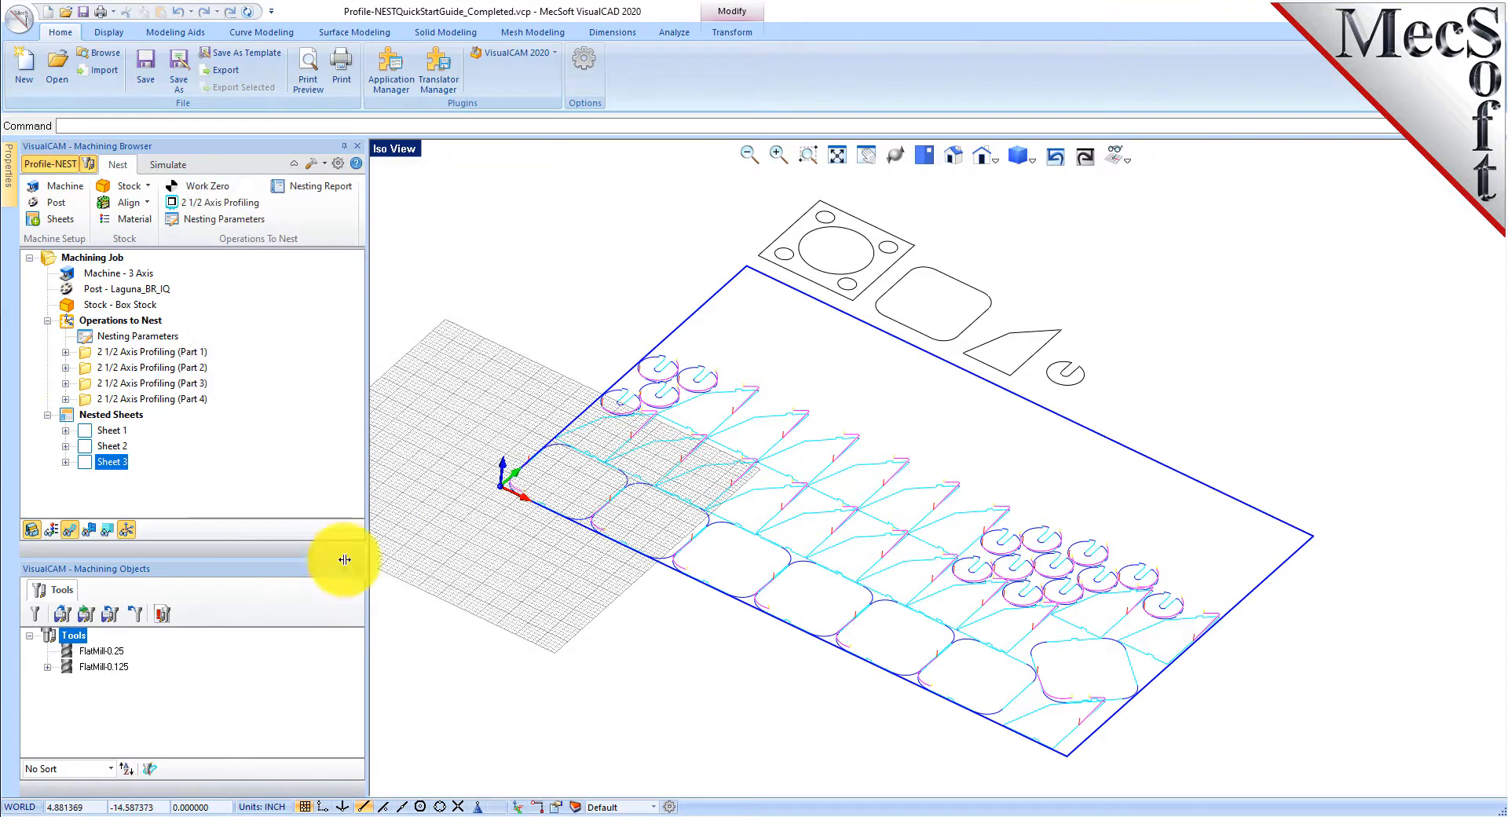
Expand Sheet 1 under the nested sheets to list its profiling operations.
click(80, 417)
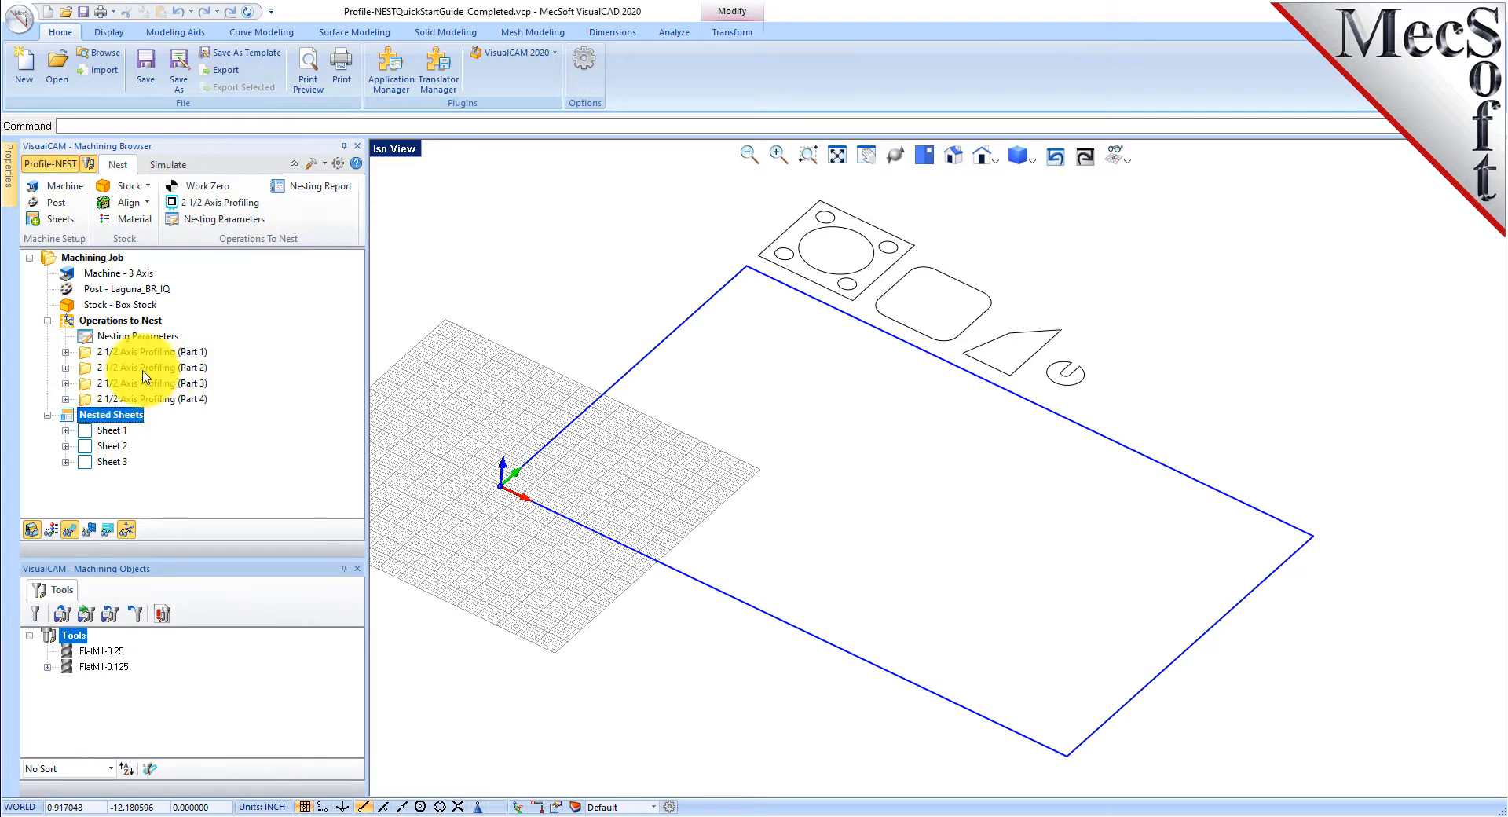
click(66, 431)
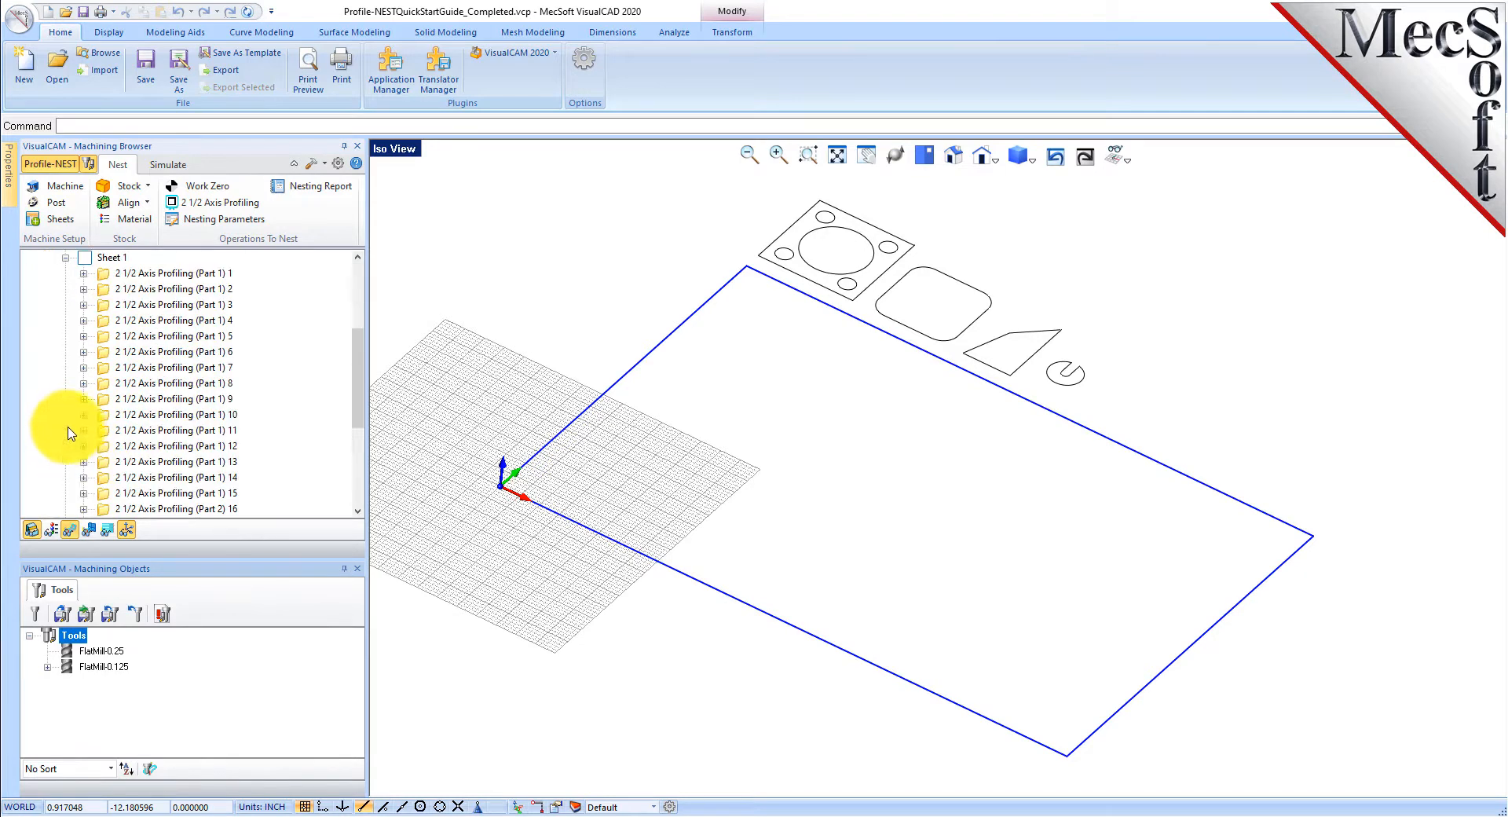
Inspect the control geometry of the fourth Part 1 profiling operation on Sheet 1, save it, and collapse the sheet's operation list.
drag(357, 385, 363, 416)
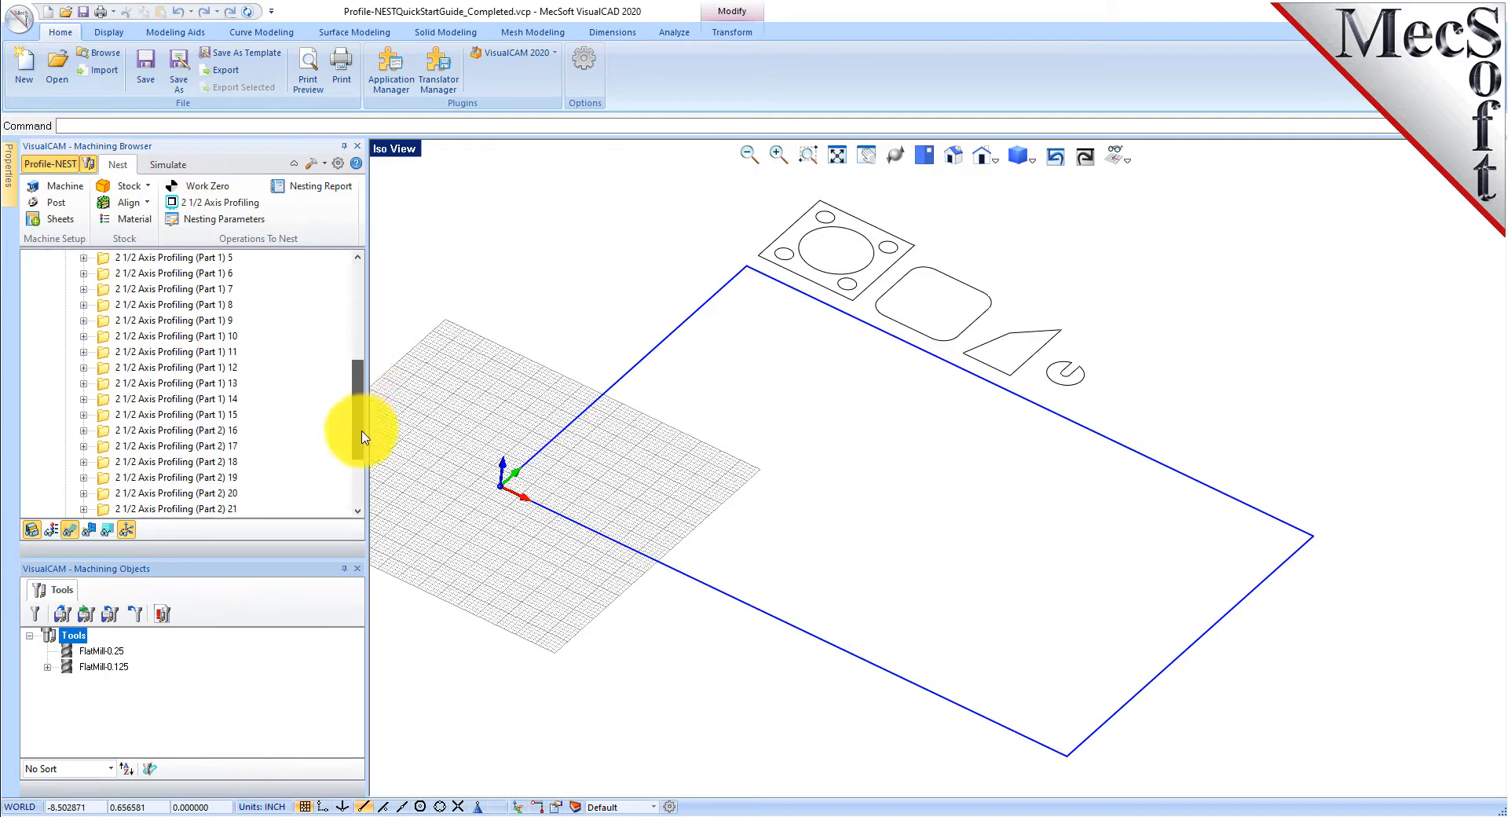
drag(363, 491, 397, 370)
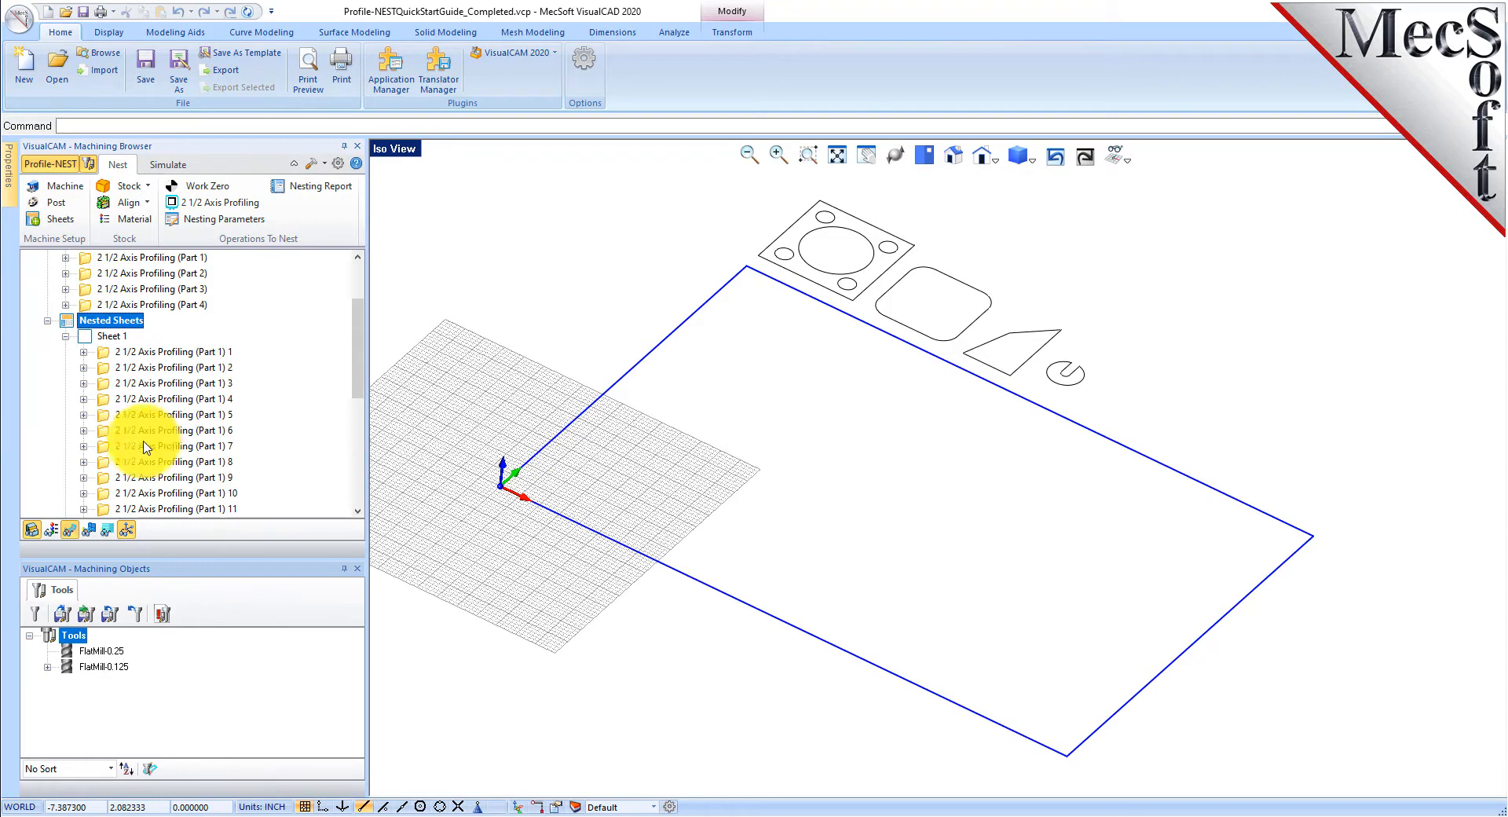
click(172, 399)
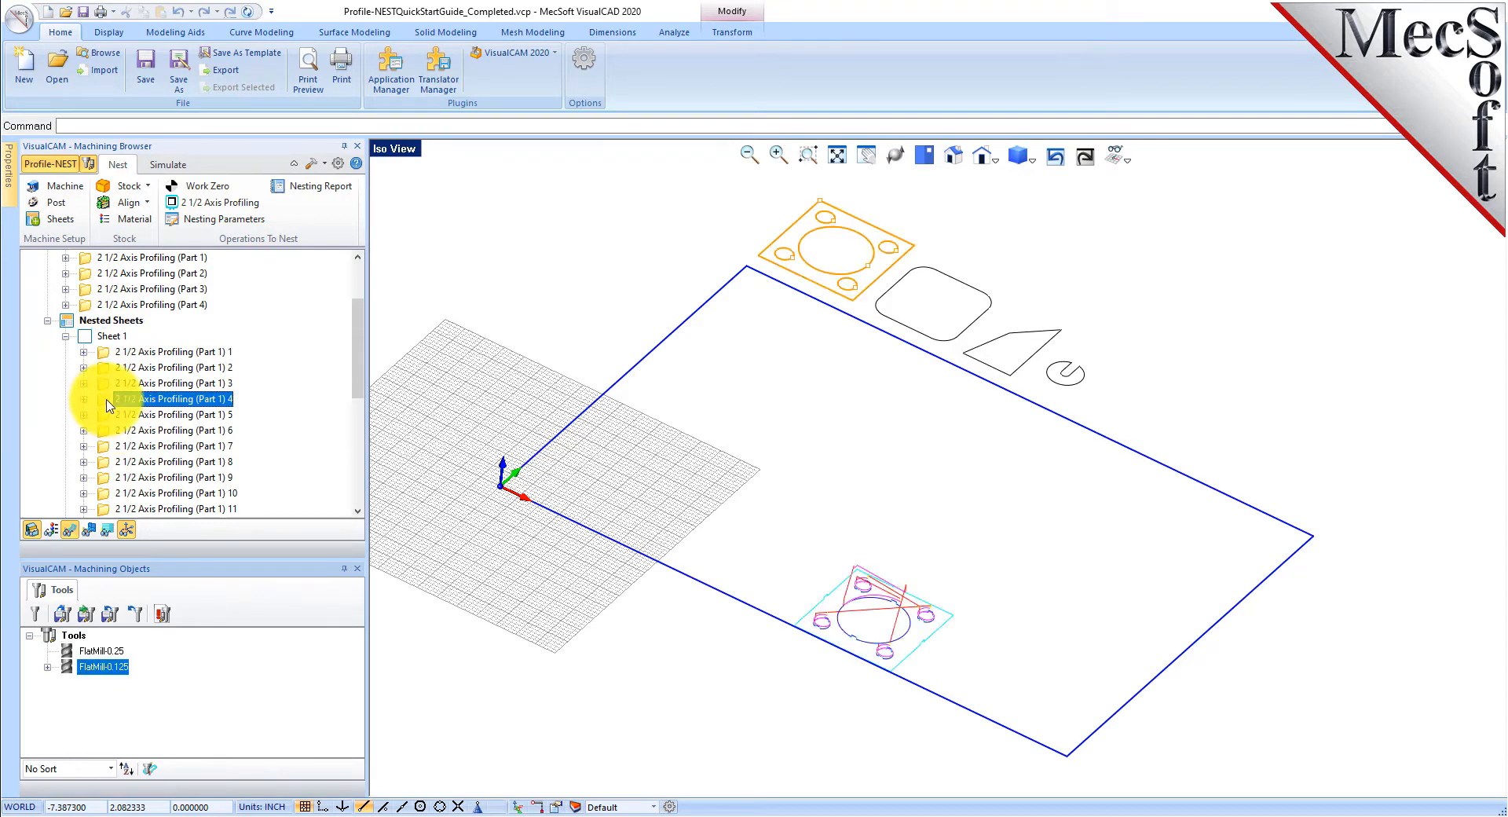
double_click(108, 400)
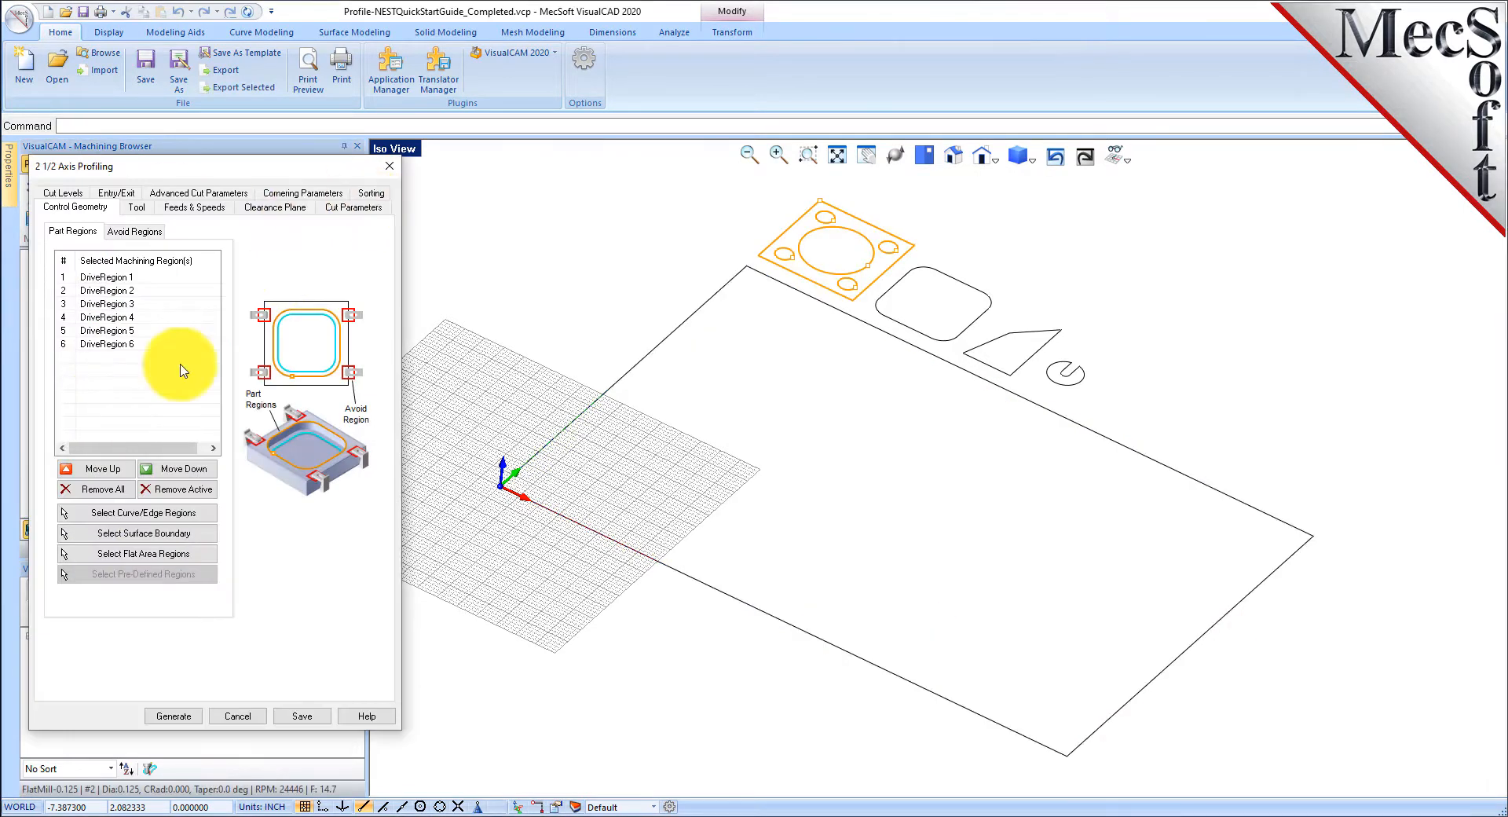
click(297, 717)
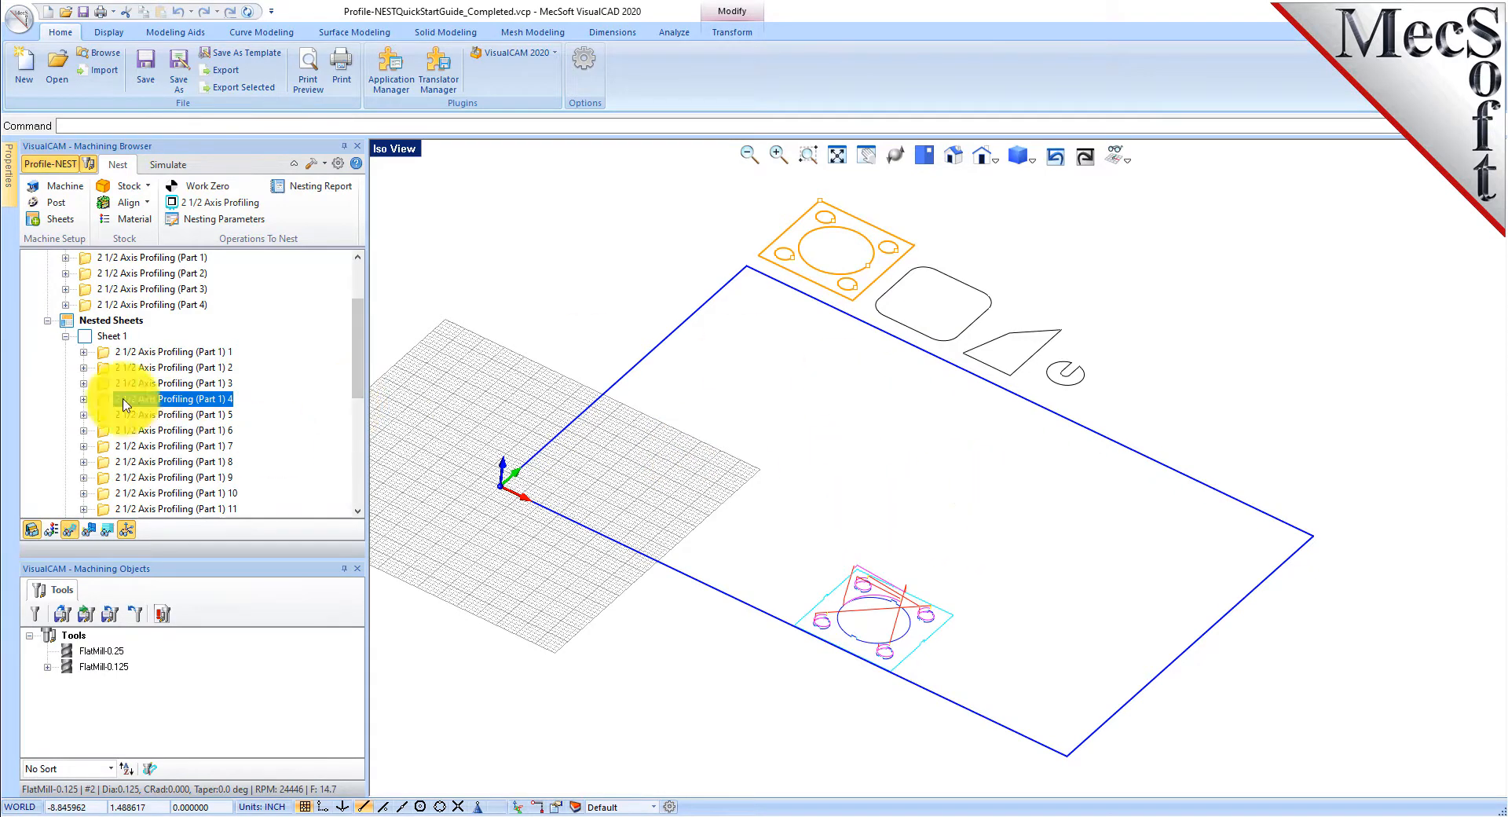
click(65, 337)
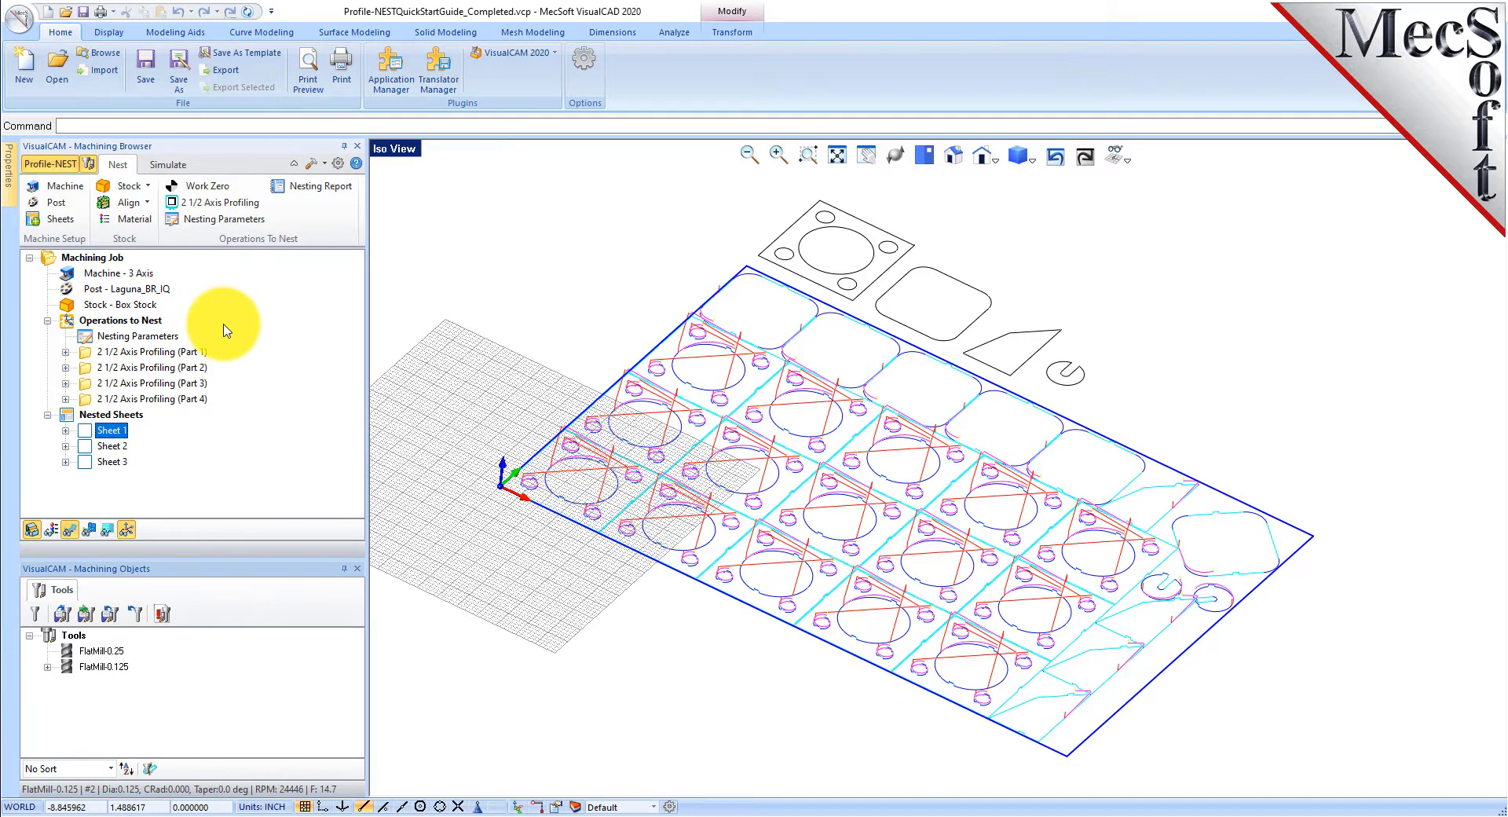
Review the machining operations information for the Operations to Nest setup, including tools, cut feeds and machine times.
right_click(135, 323)
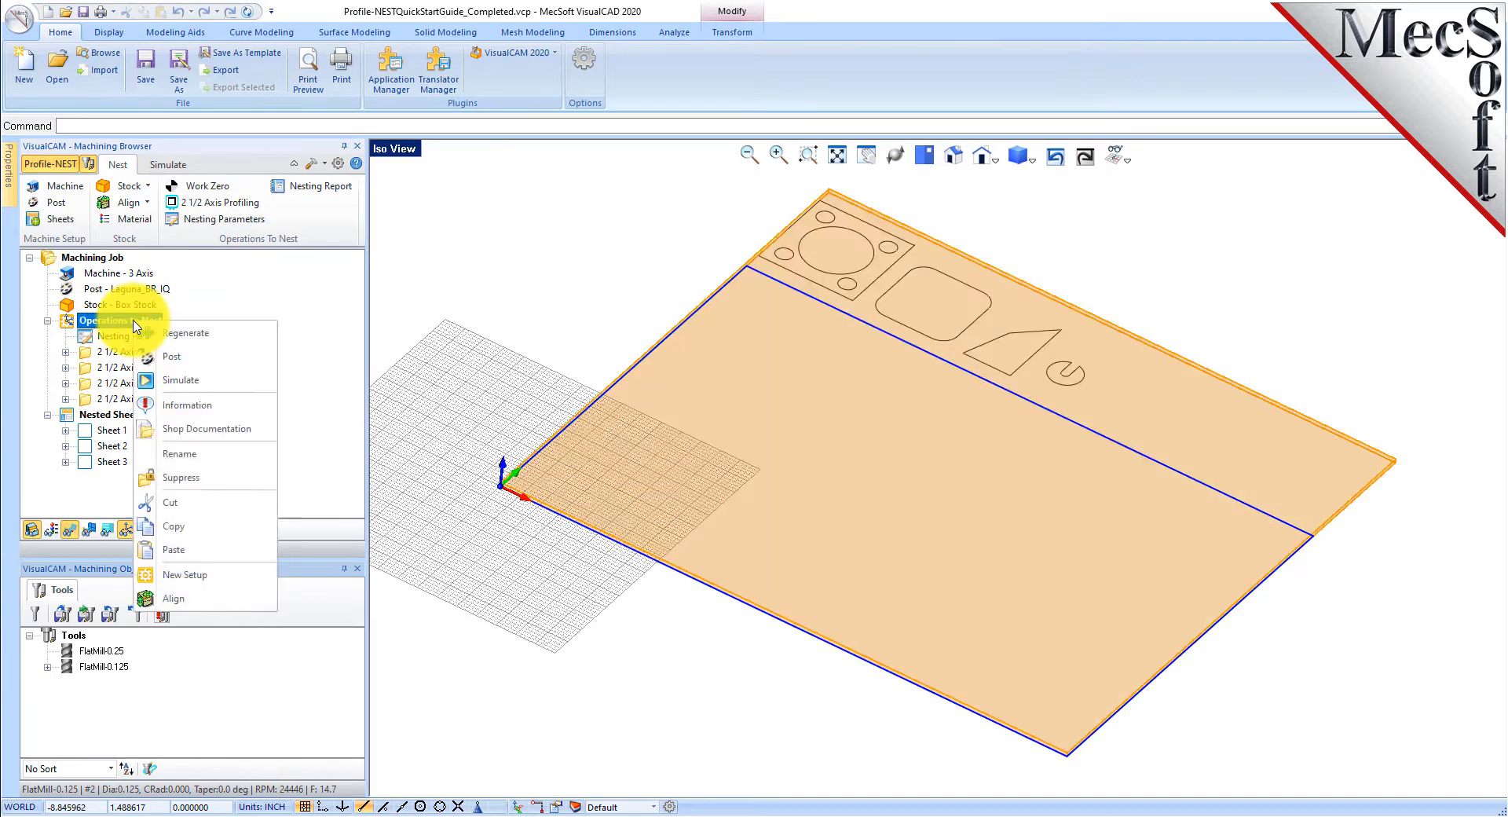
click(228, 319)
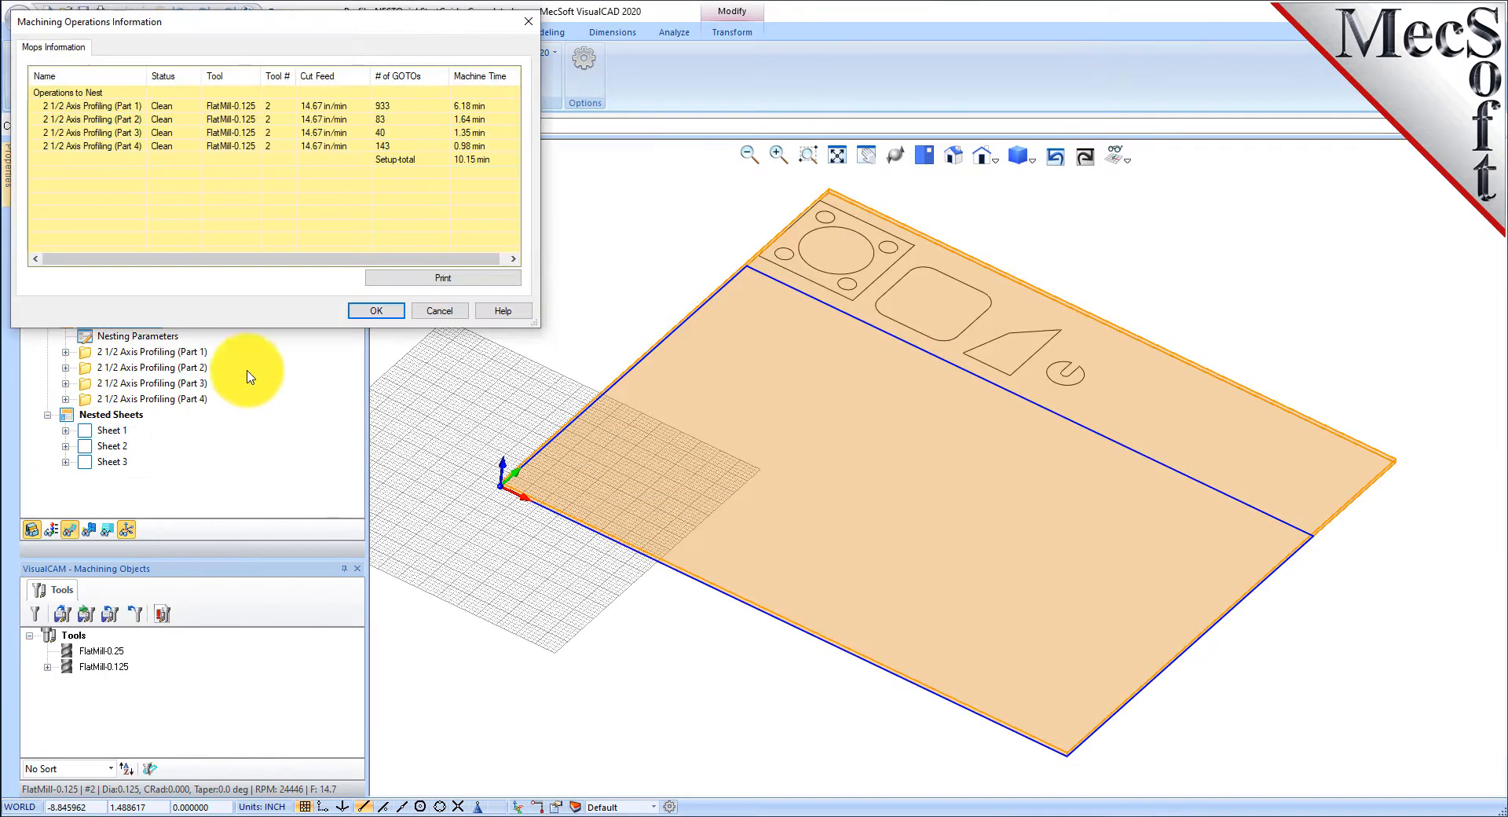
drag(229, 25, 474, 151)
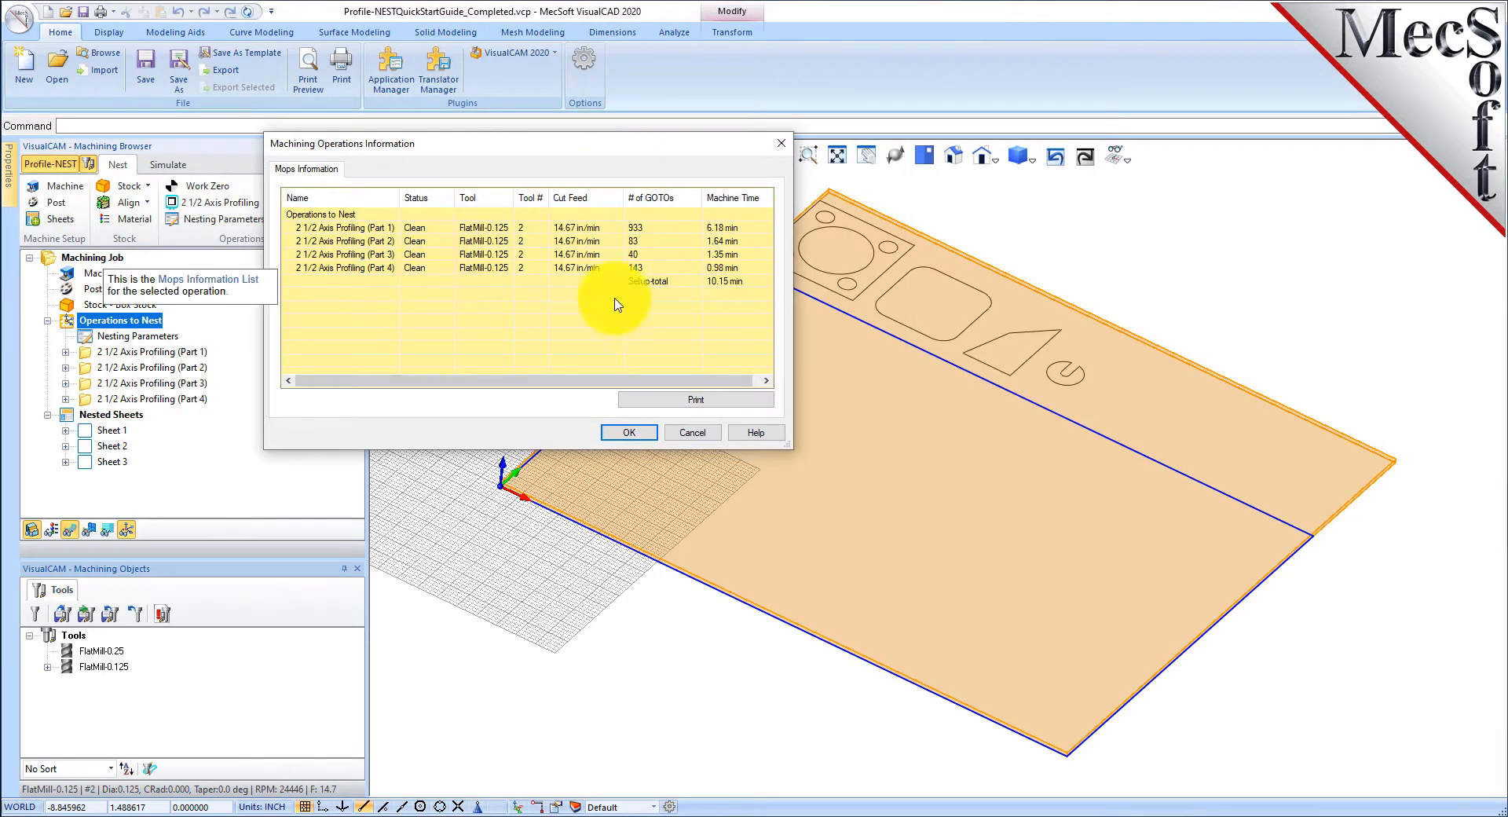
click(692, 433)
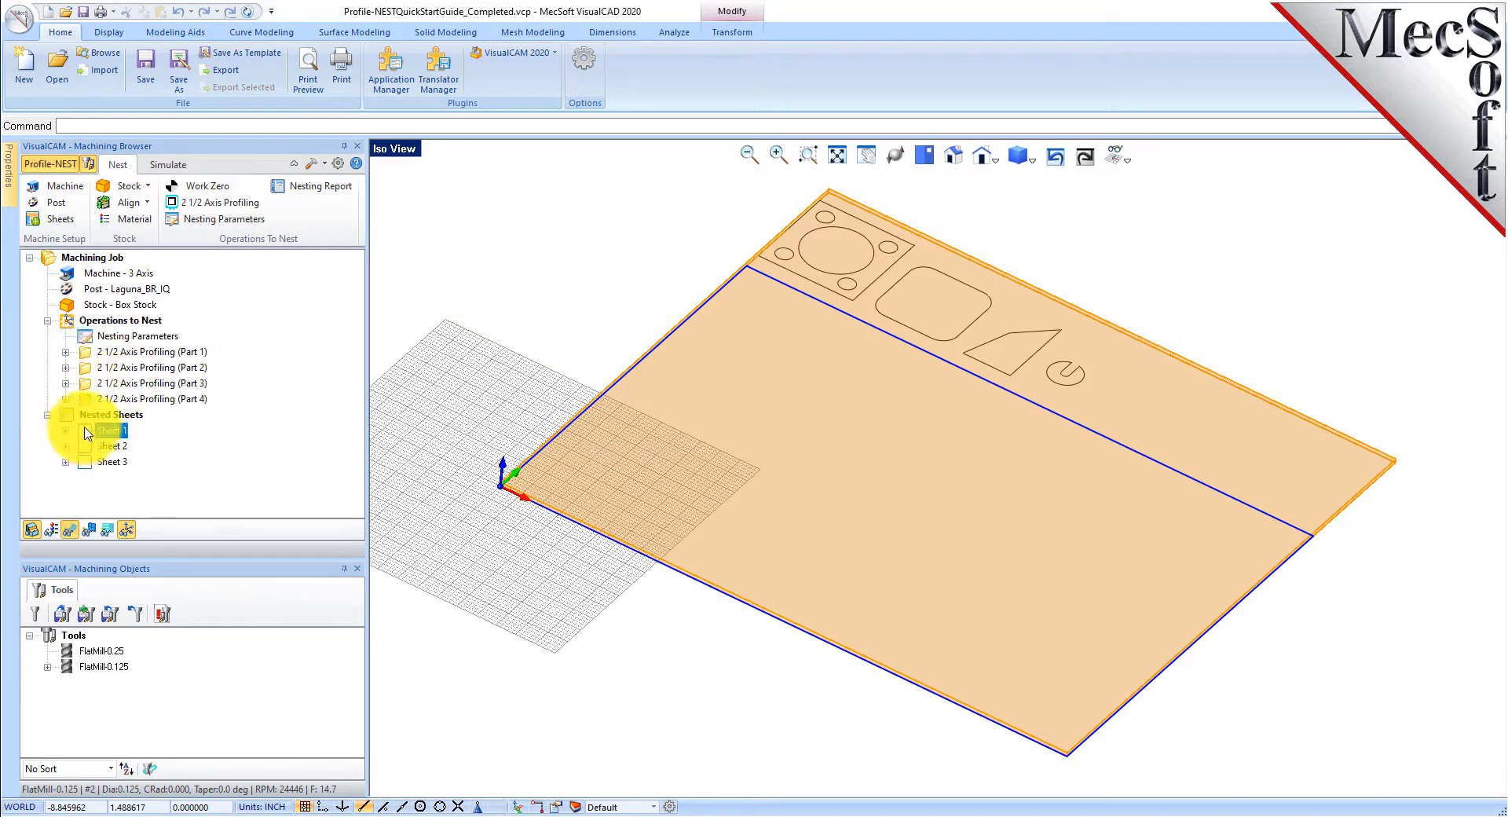
Review the machining operations information for Sheet 1, enlarging the report to show every nested profiling operation.
right_click(87, 433)
click(196, 550)
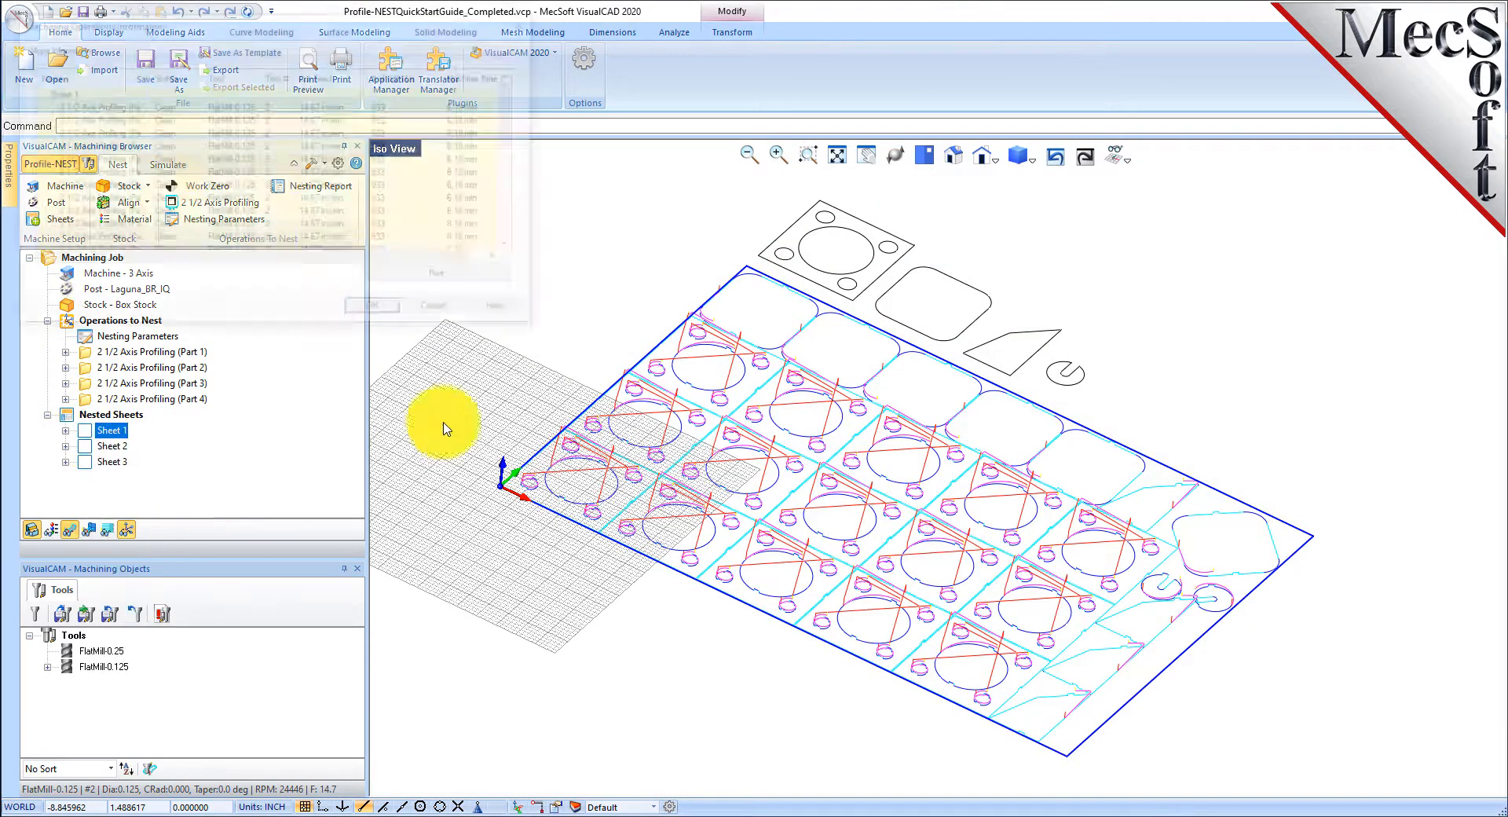
drag(306, 329, 347, 562)
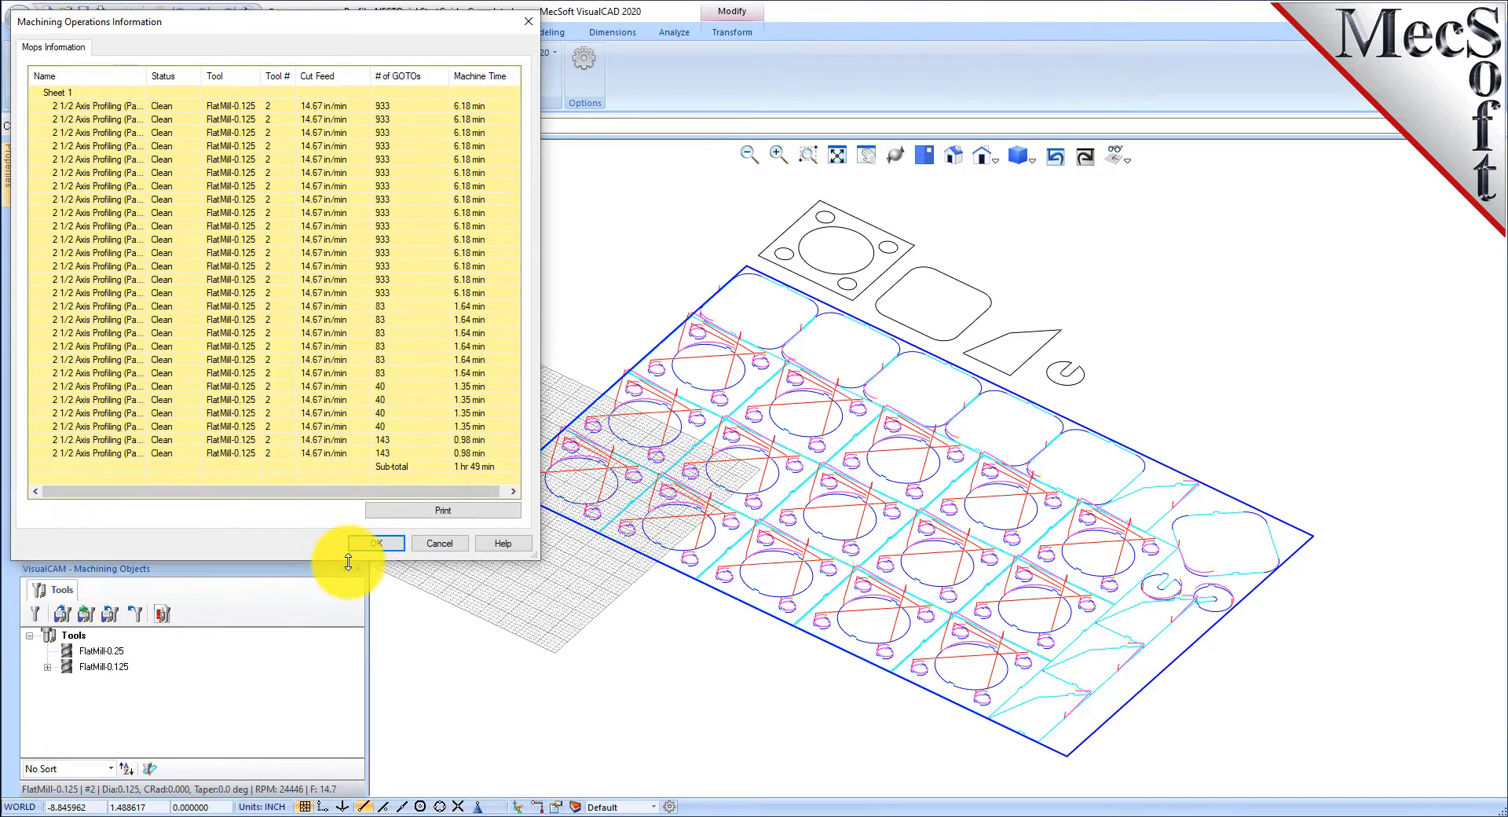
drag(269, 16, 607, 62)
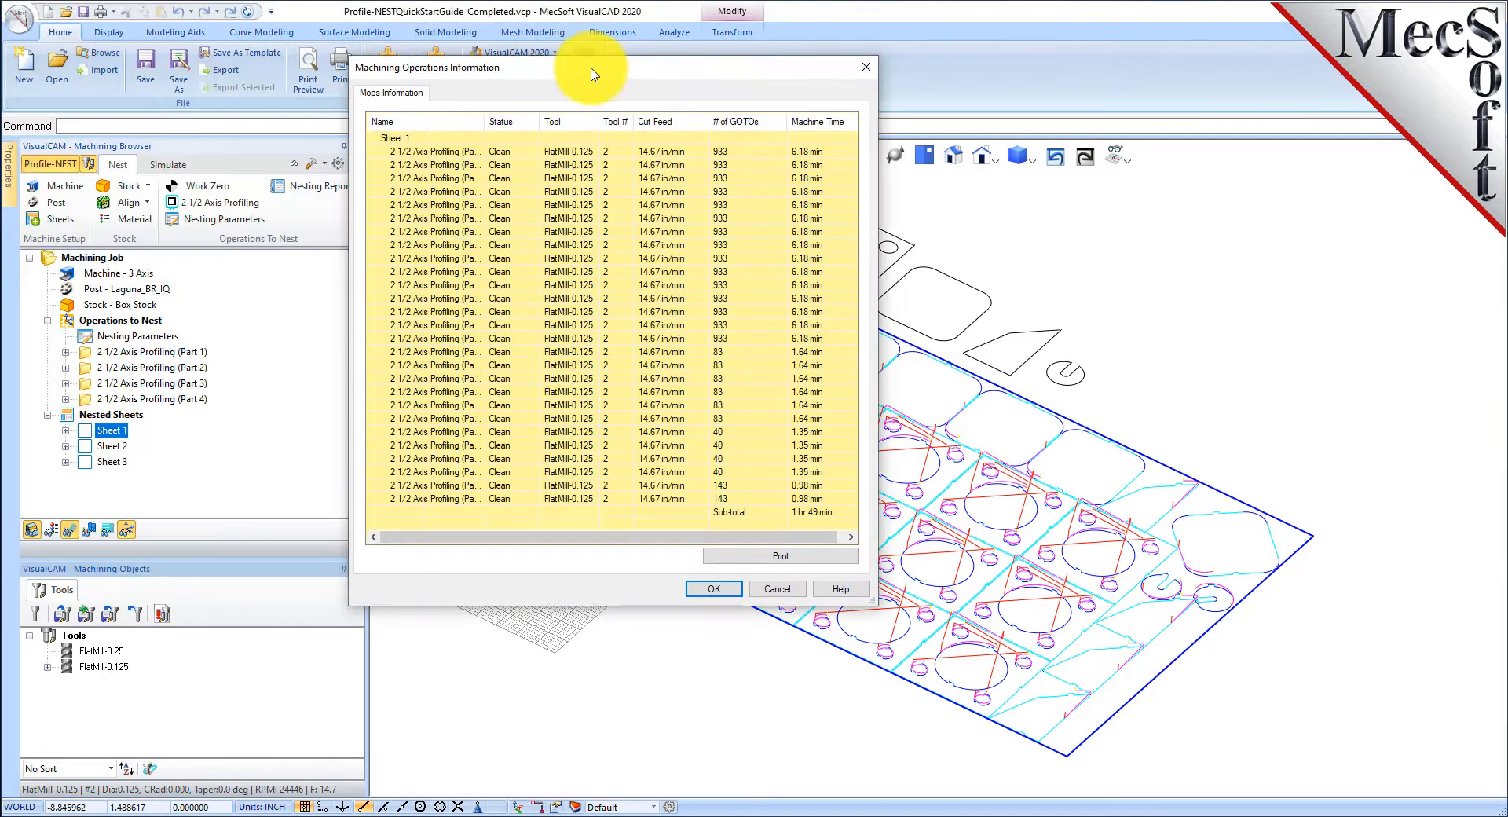
click(771, 590)
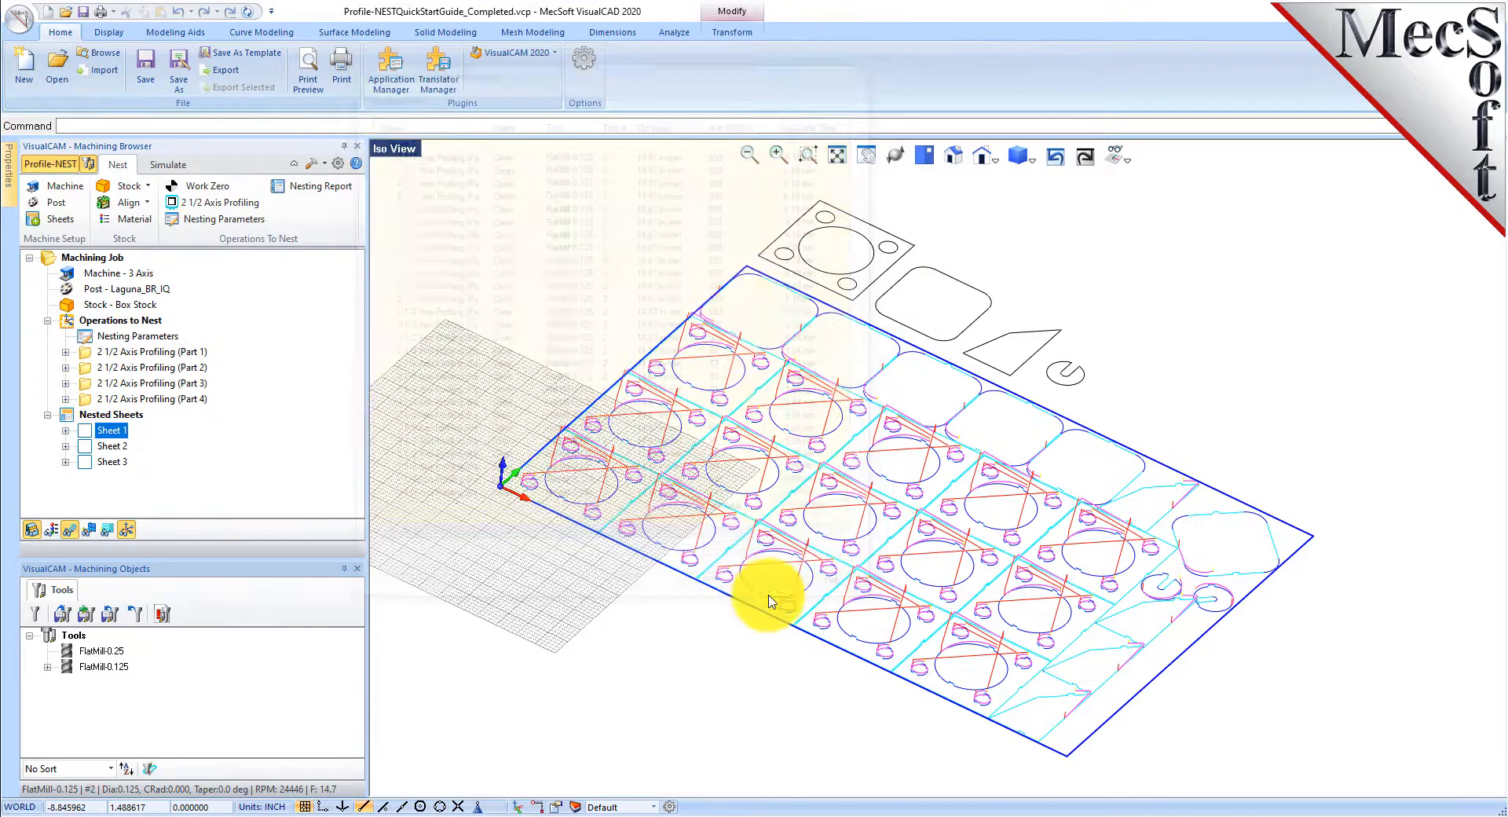
Review the machining operations information for the entire Machining Job, covering the original operations and the nested sheets.
right_click(110, 266)
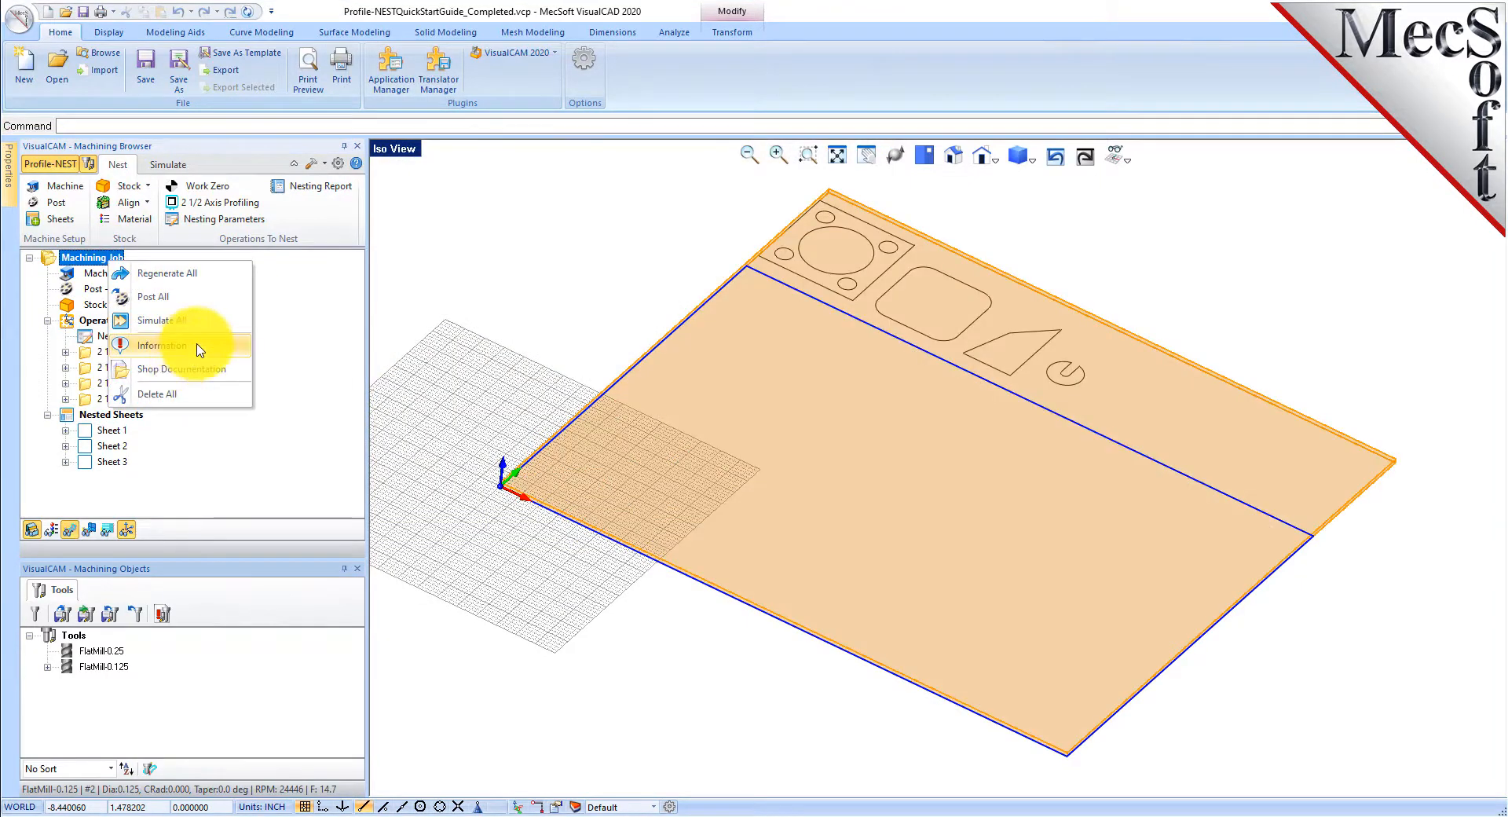
click(208, 350)
drag(239, 29, 519, 75)
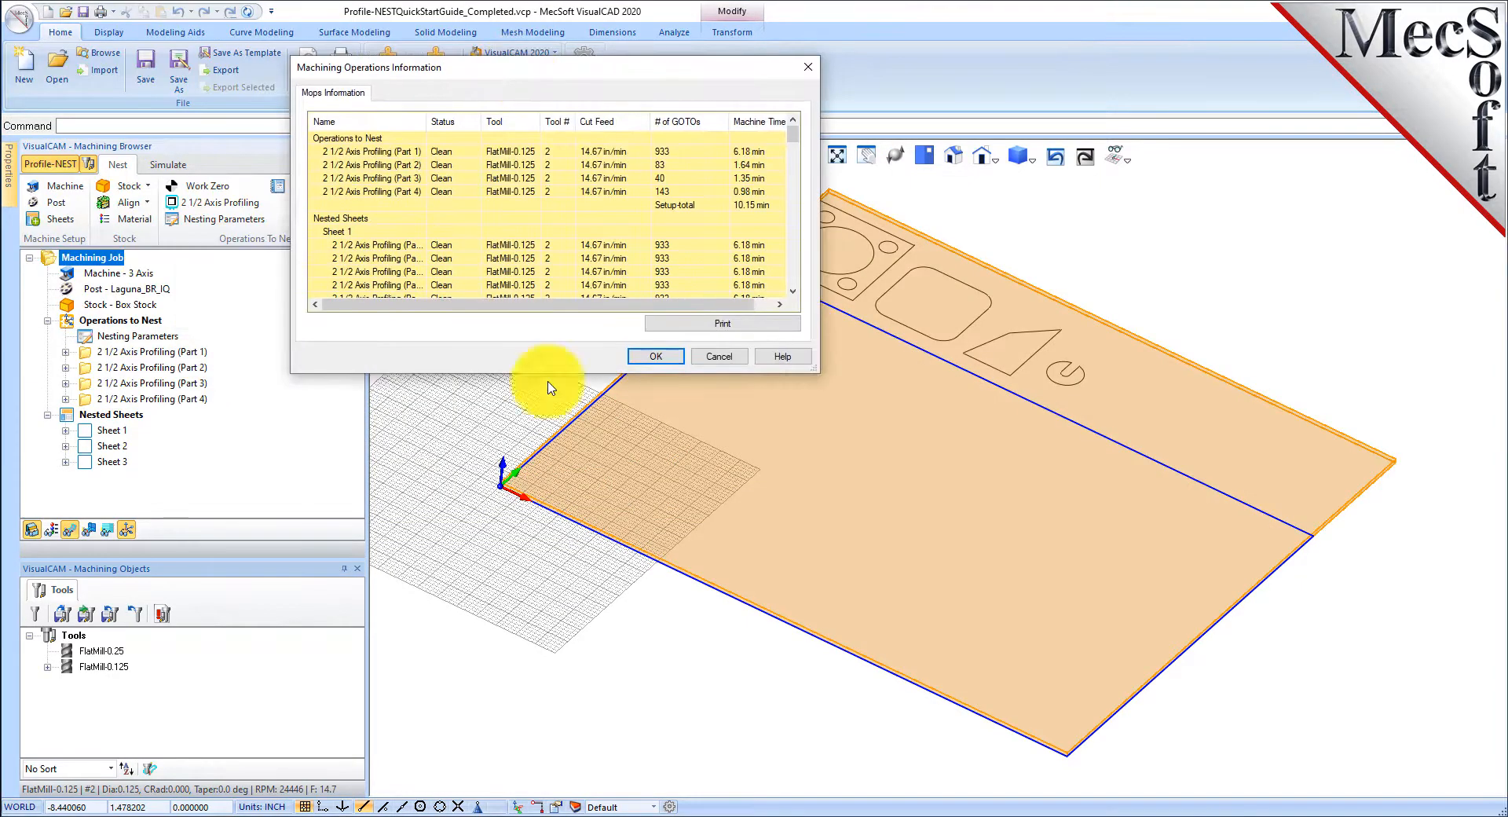
drag(574, 376, 573, 679)
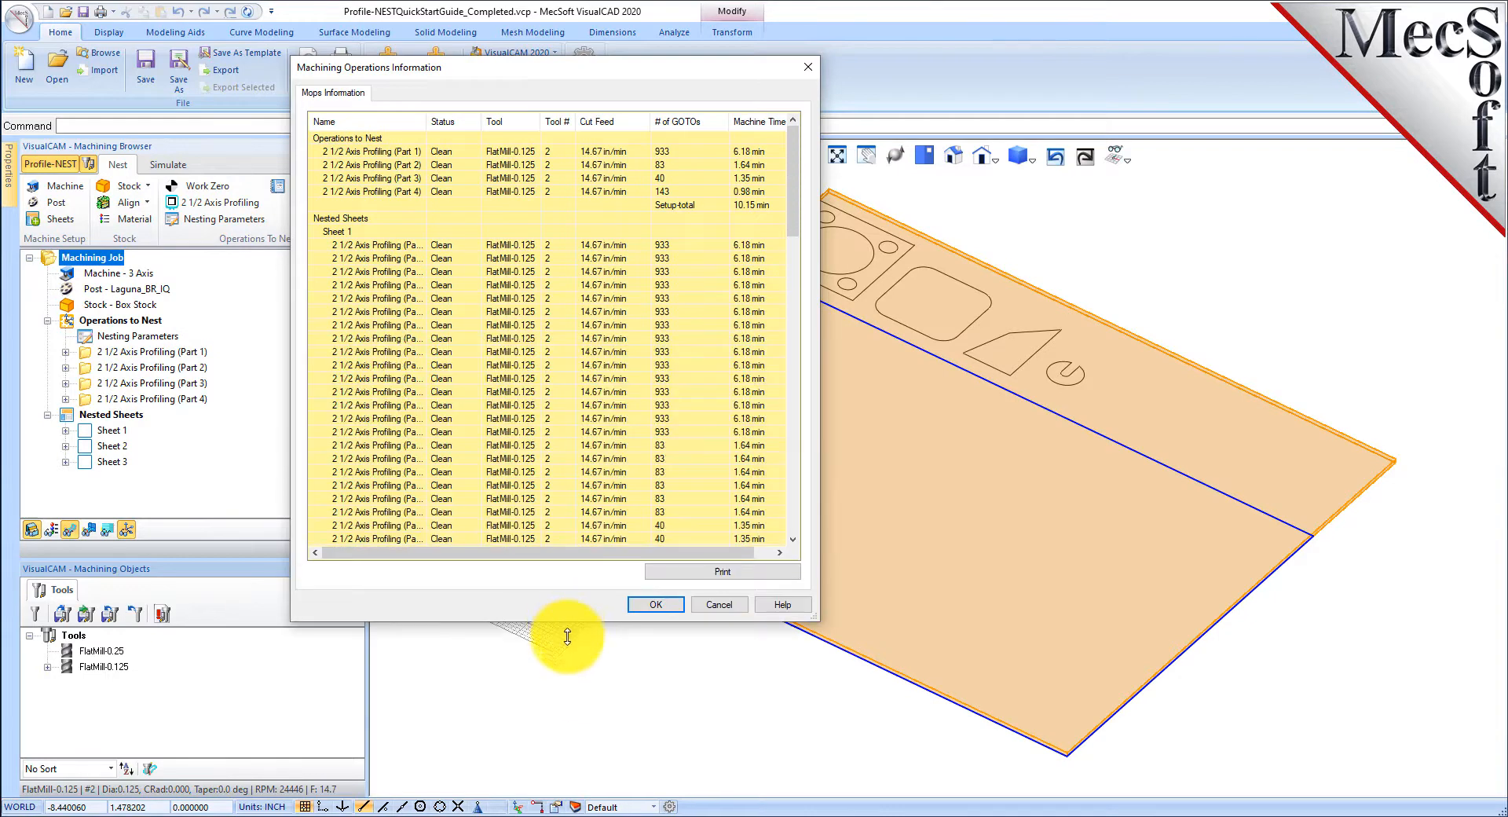
drag(800, 250, 796, 189)
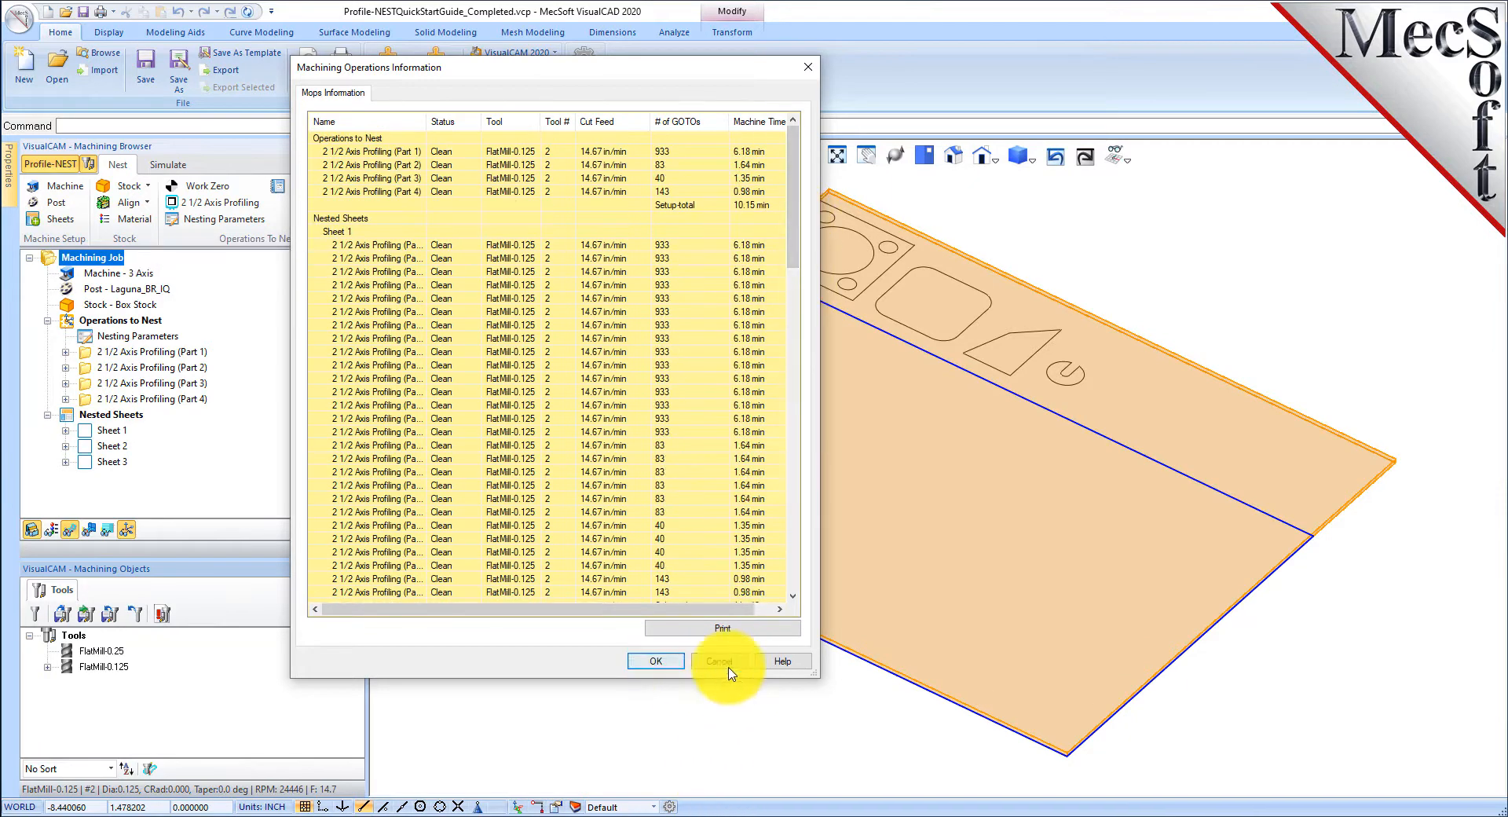
click(664, 662)
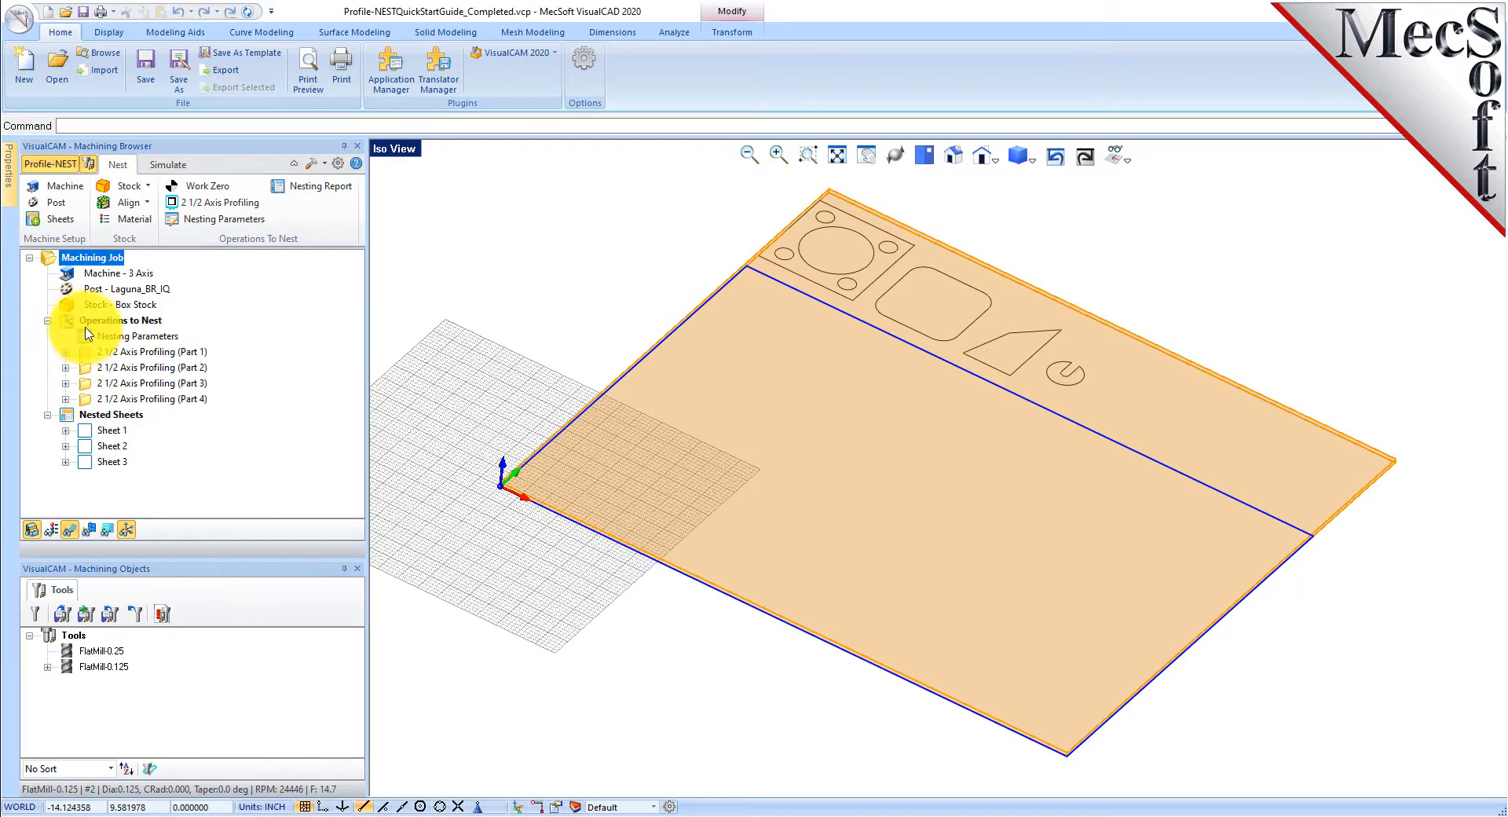
Post the Operations to Nest setup as Profile-NESTQuickStartGuide_Completed_Operations to Nest.nc with the Laguna_BR_IQ post, then check and close the G-code.
right_click(139, 323)
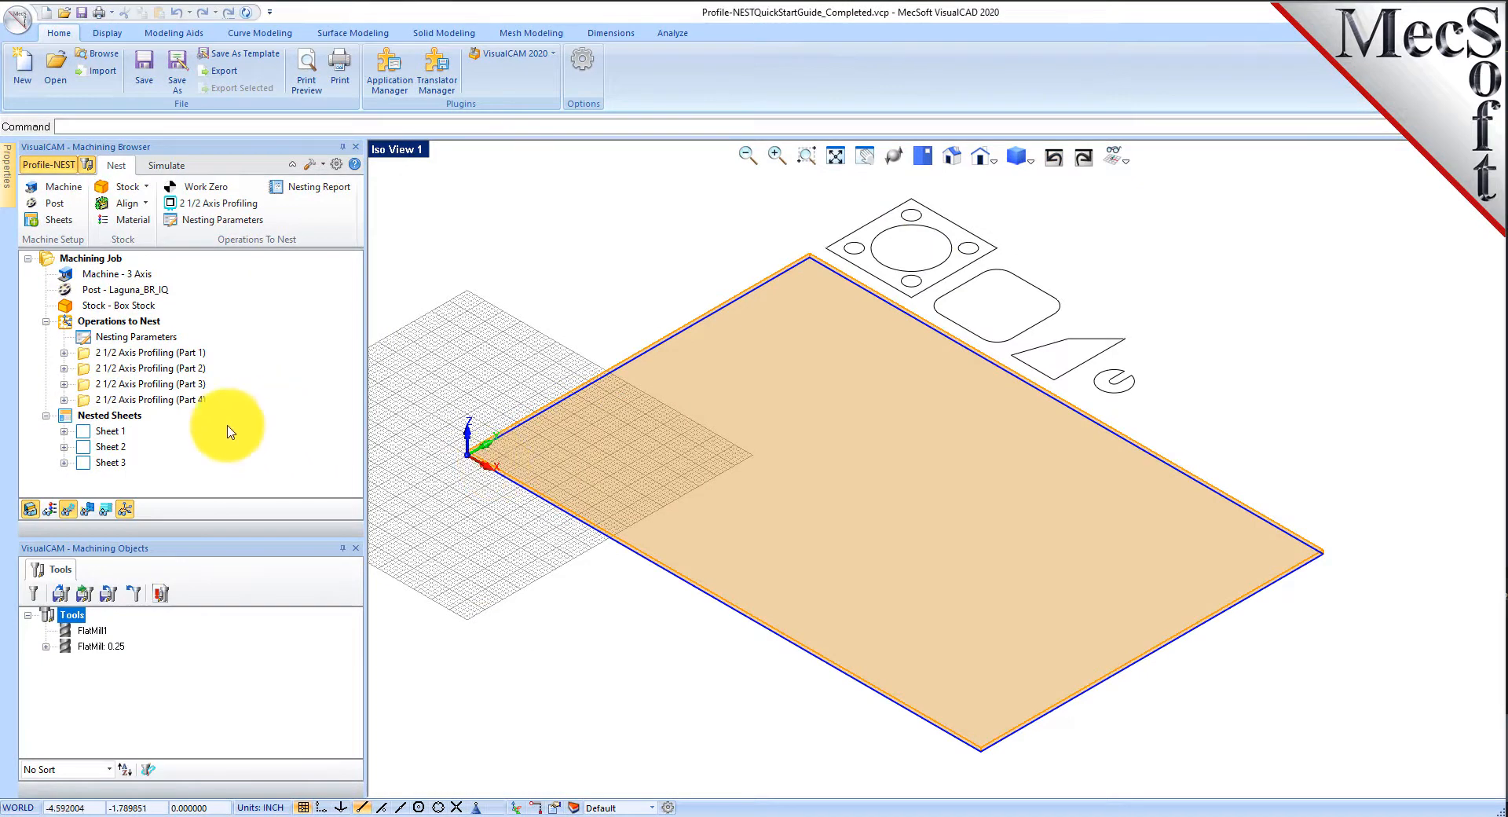
click(85, 353)
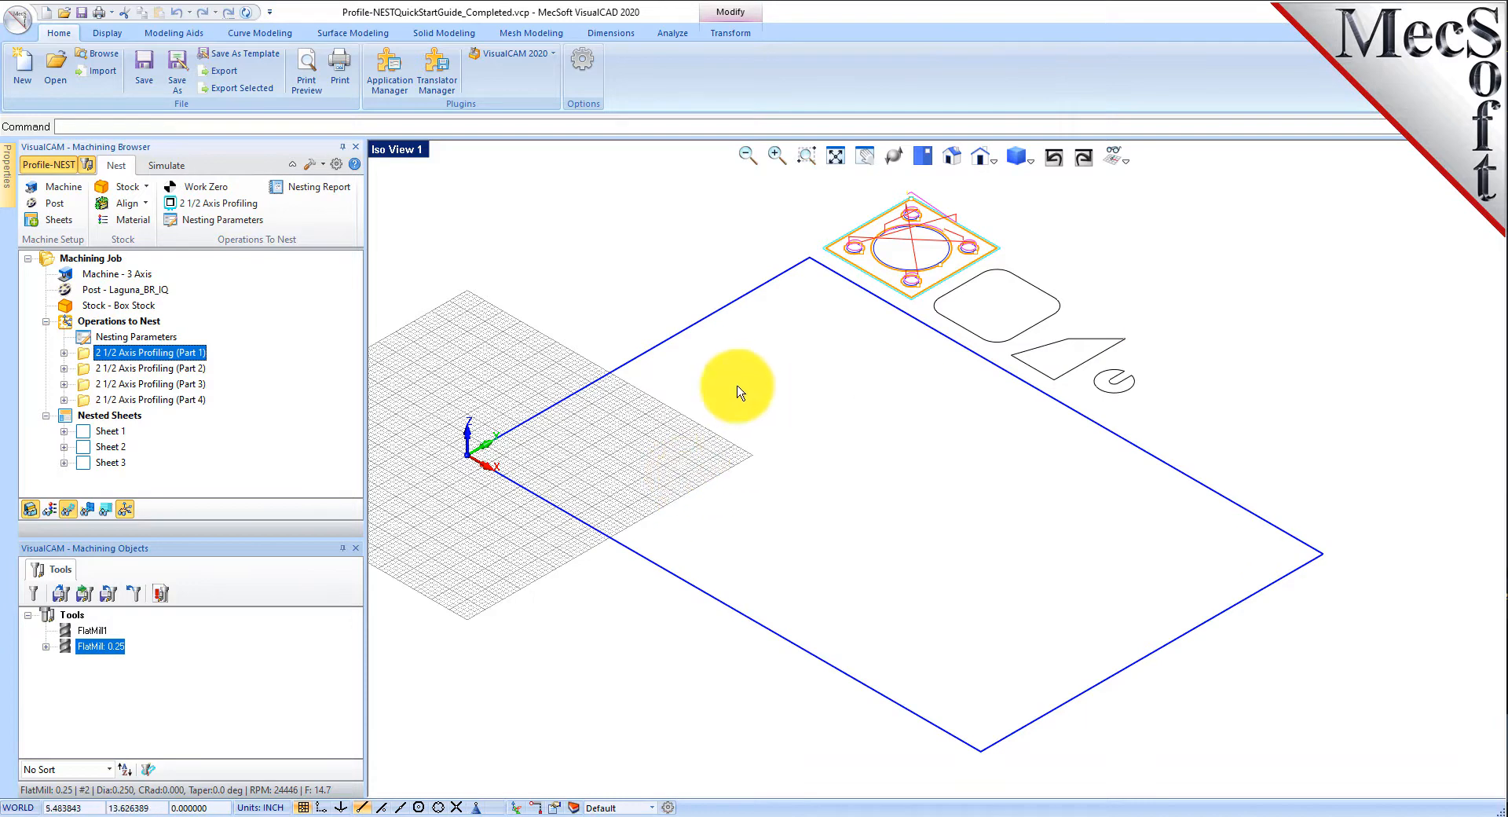
click(86, 322)
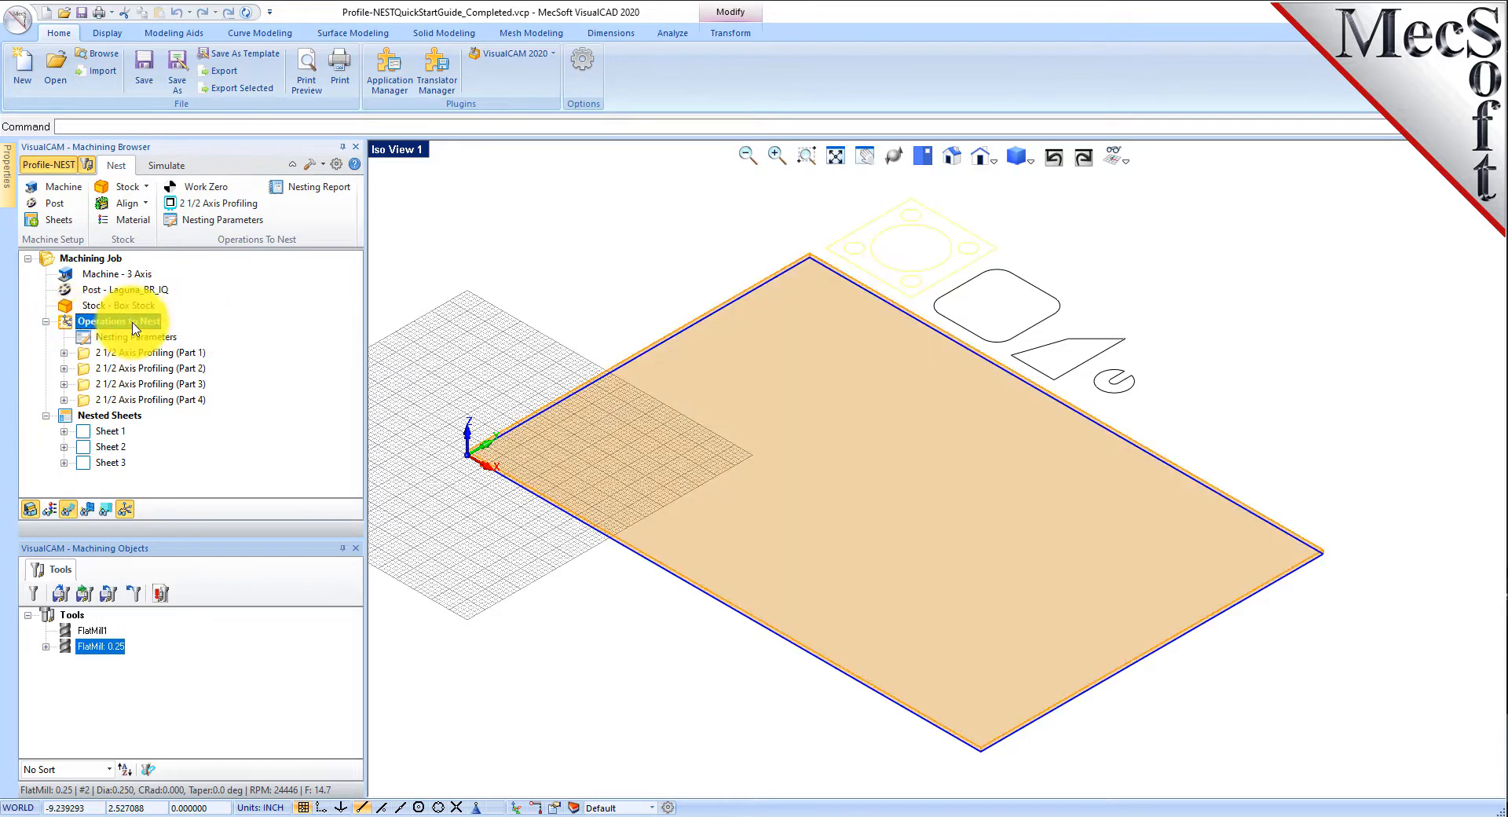
right_click(134, 329)
click(178, 363)
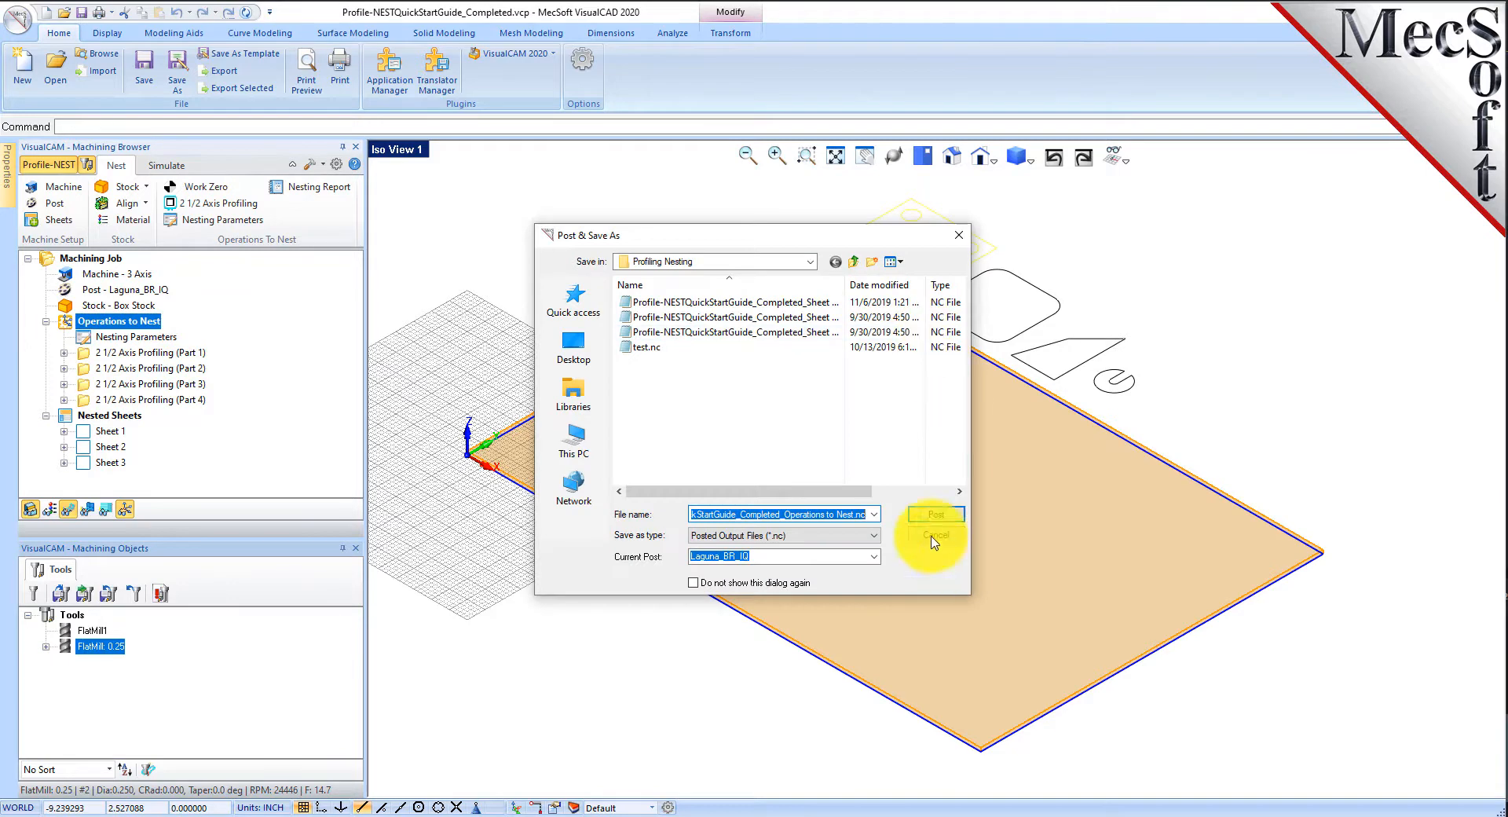
click(931, 515)
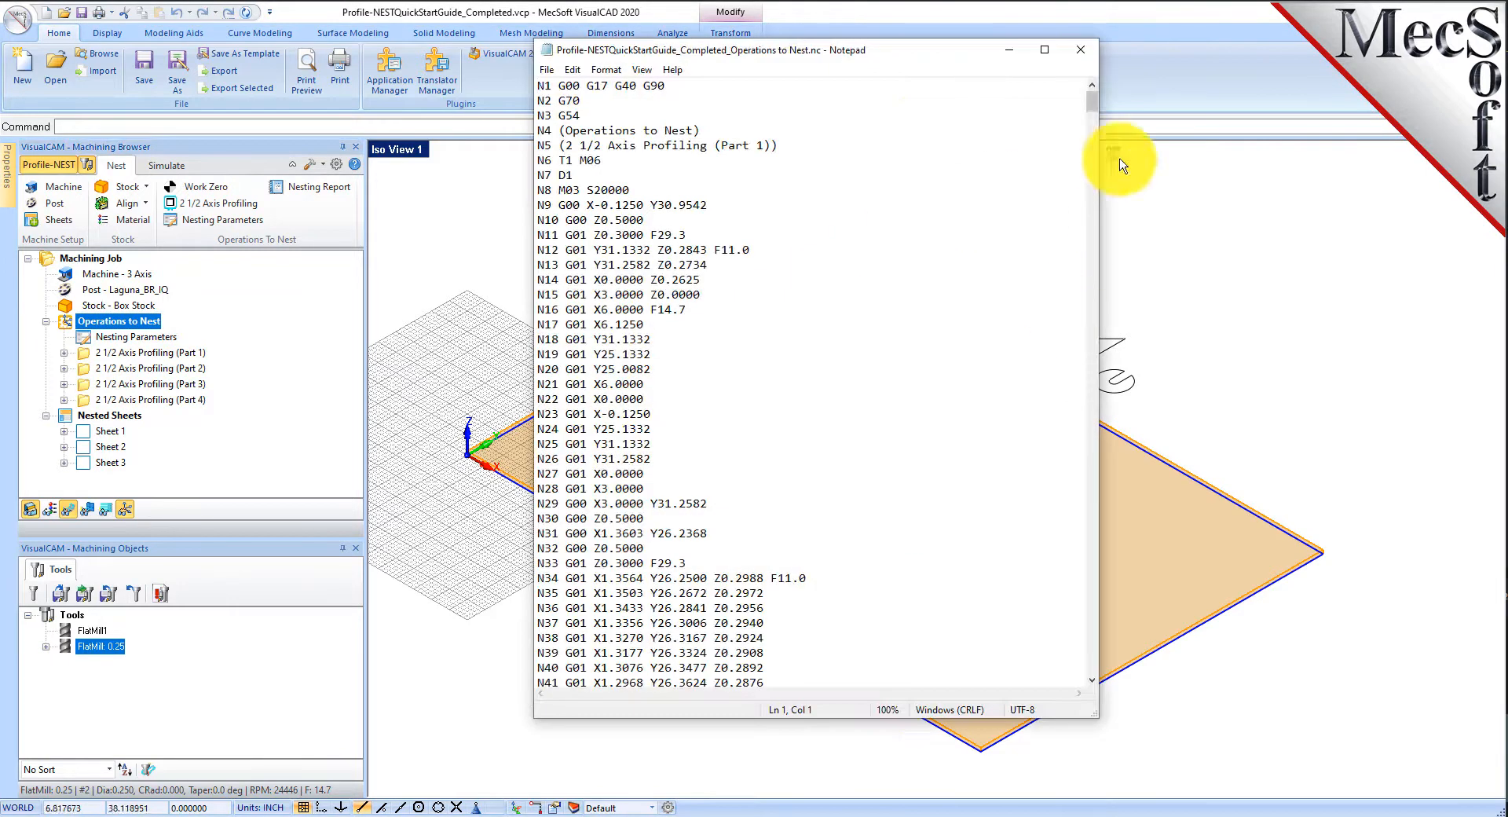
drag(1093, 110, 1053, 101)
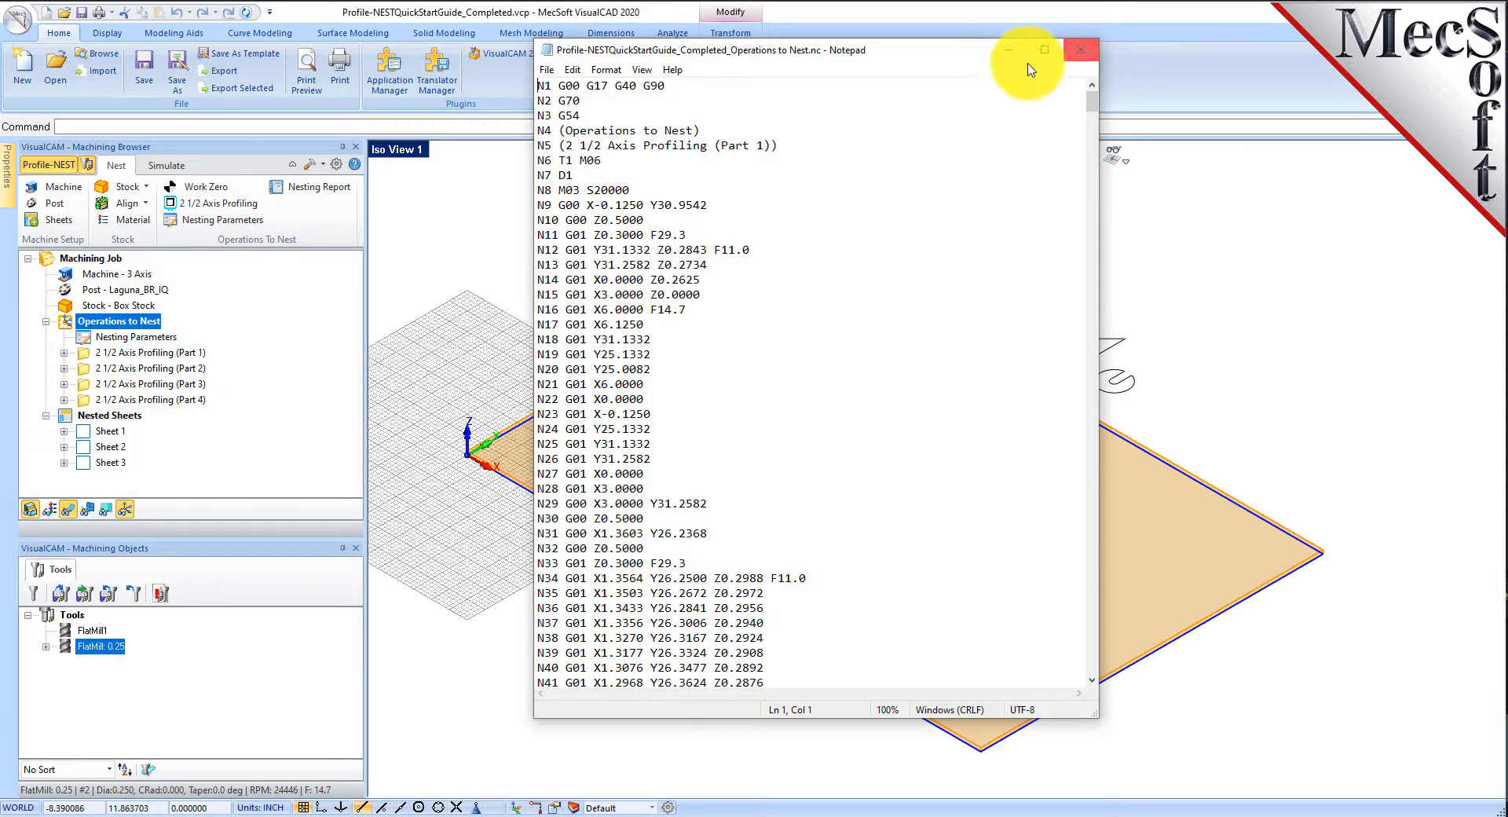
click(1081, 50)
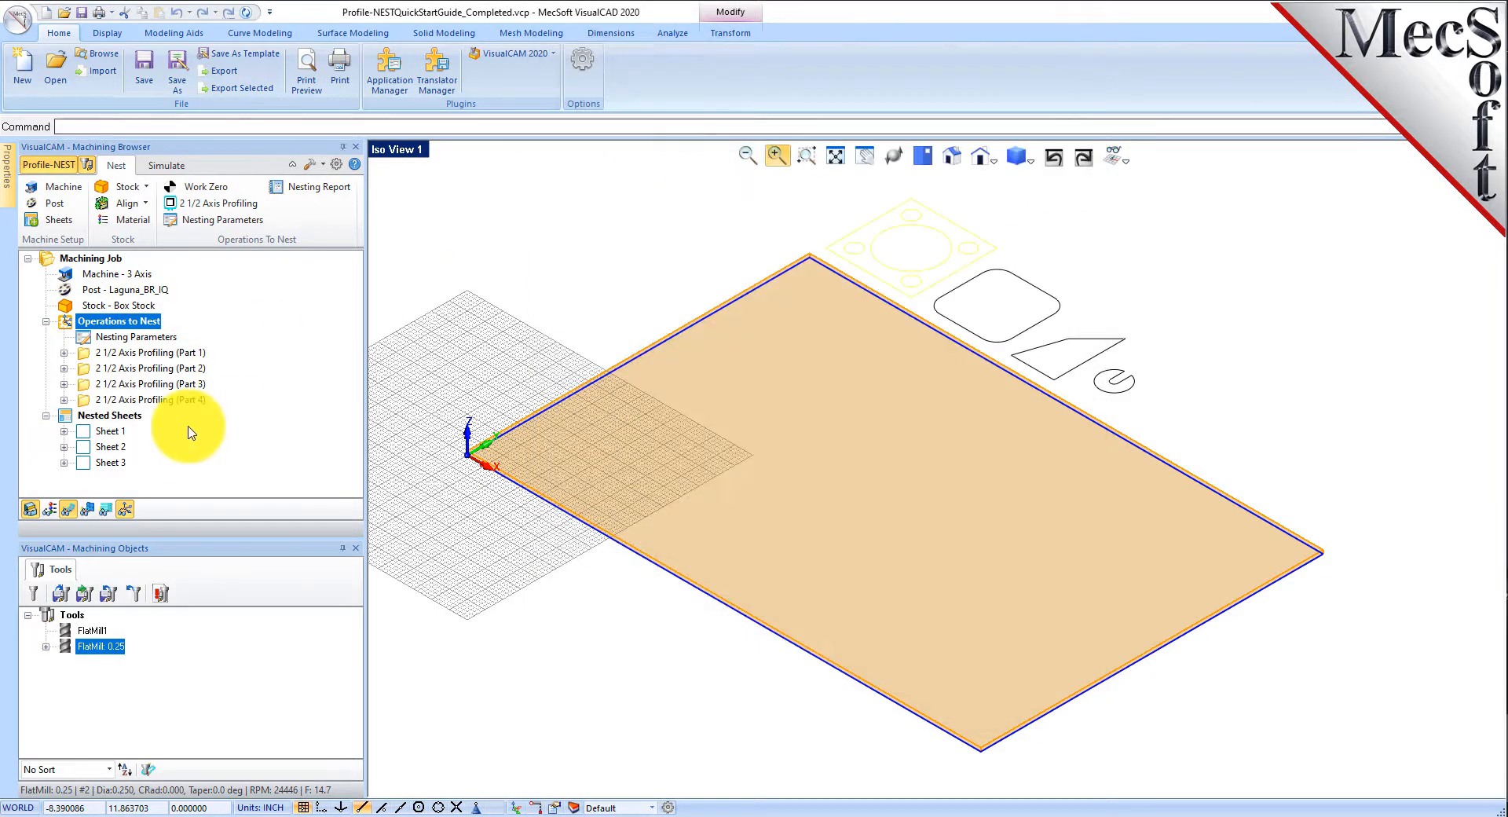
click(98, 353)
right_click(107, 352)
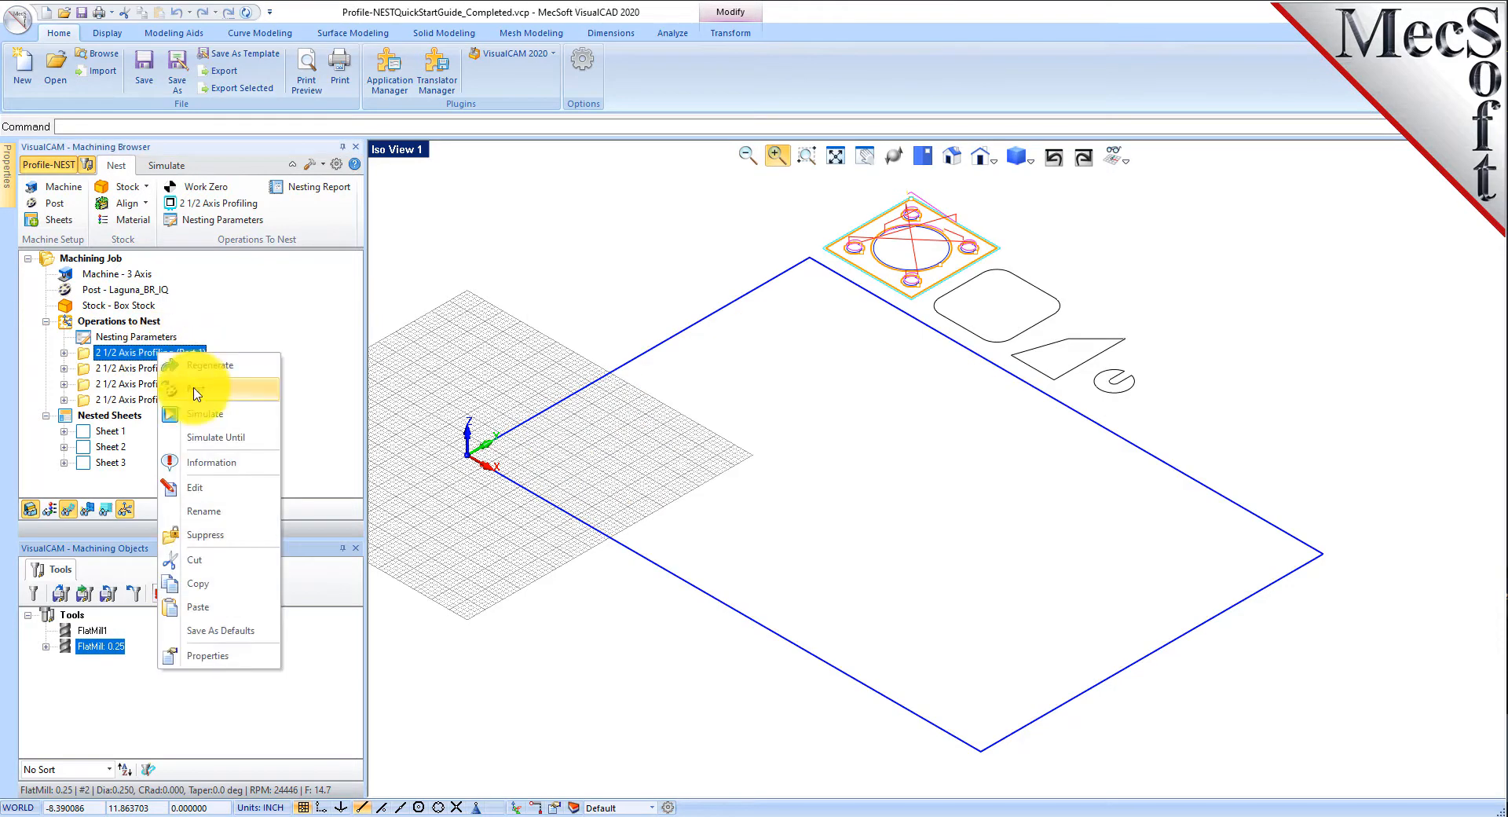
click(83, 360)
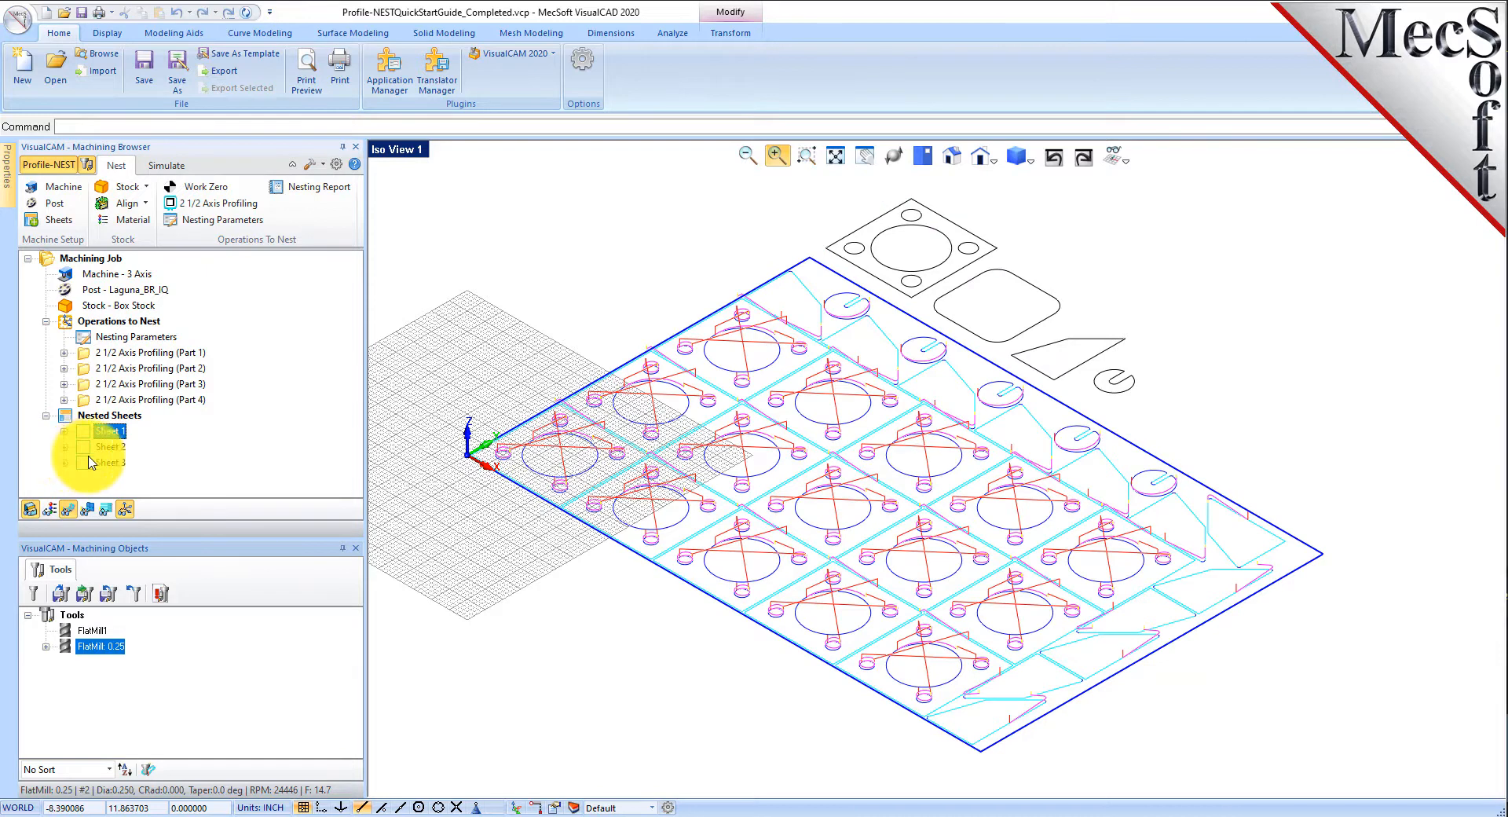
Post nested Sheet 1 as Profile-NESTQuickStartGuide_Completed_Sheet 1.nc, replacing the existing file, and close the resulting G-code.
right_click(126, 440)
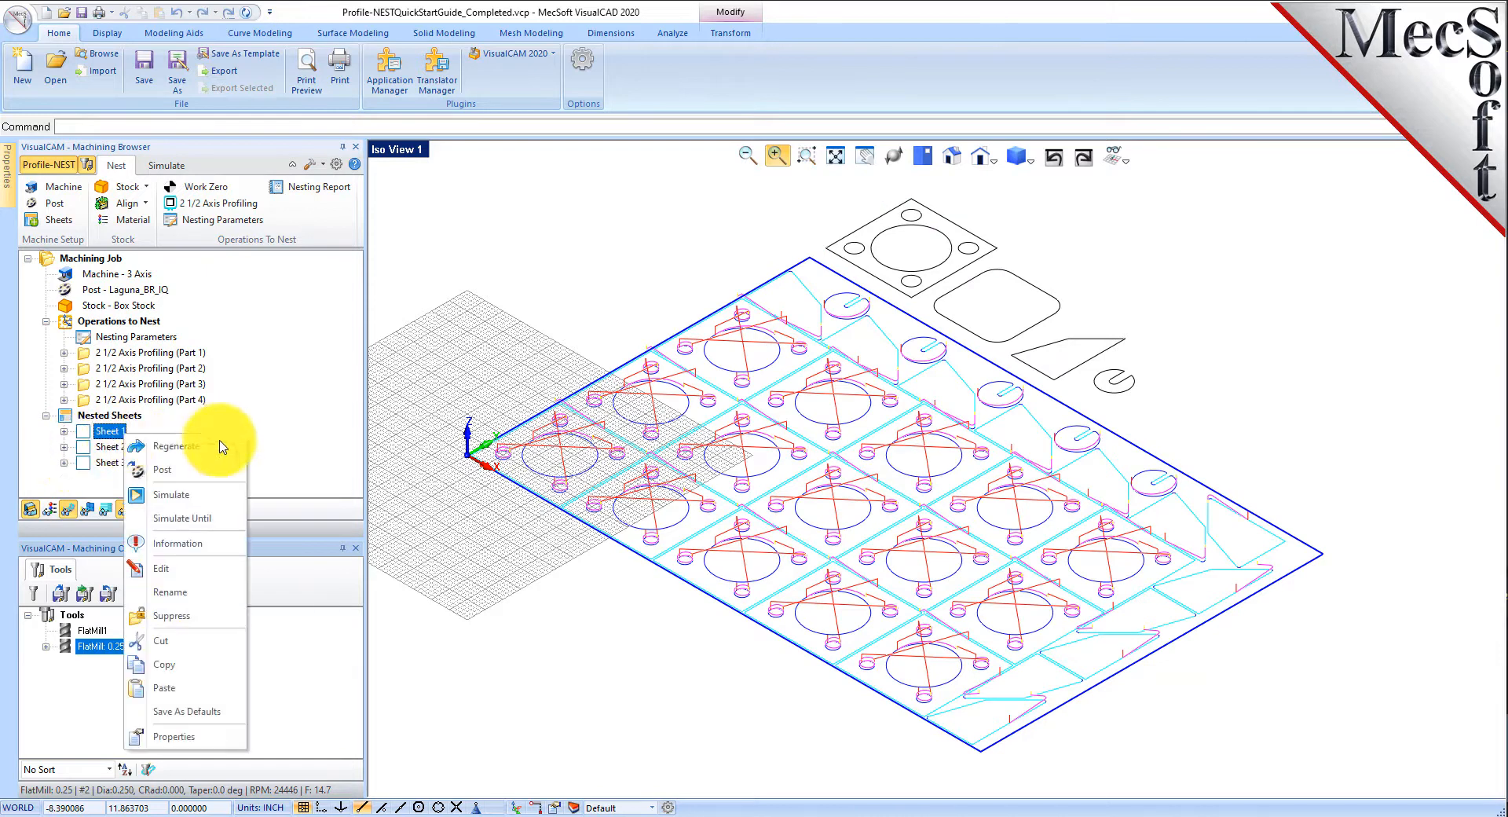
click(196, 479)
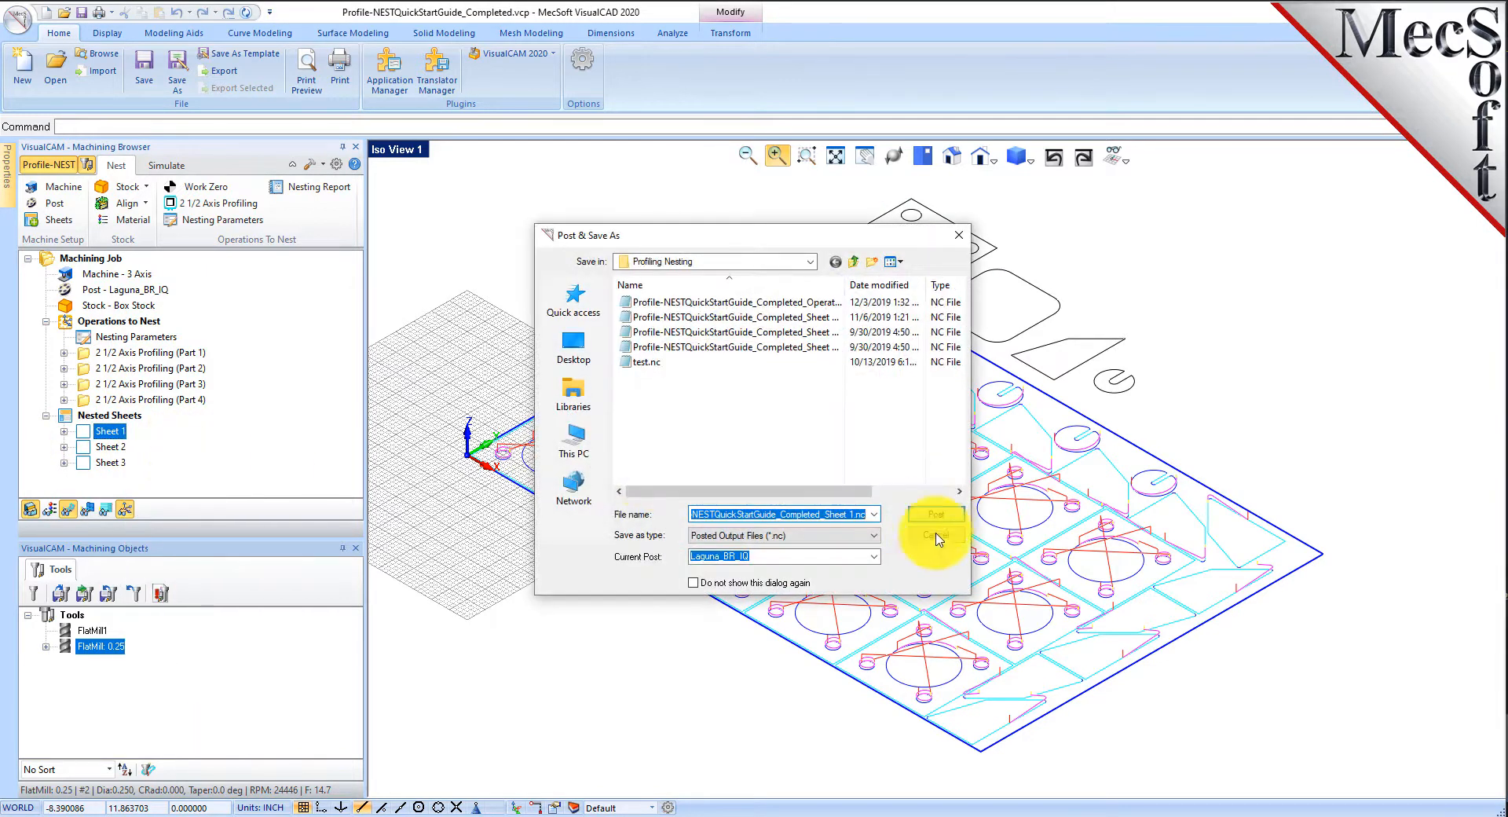
click(943, 521)
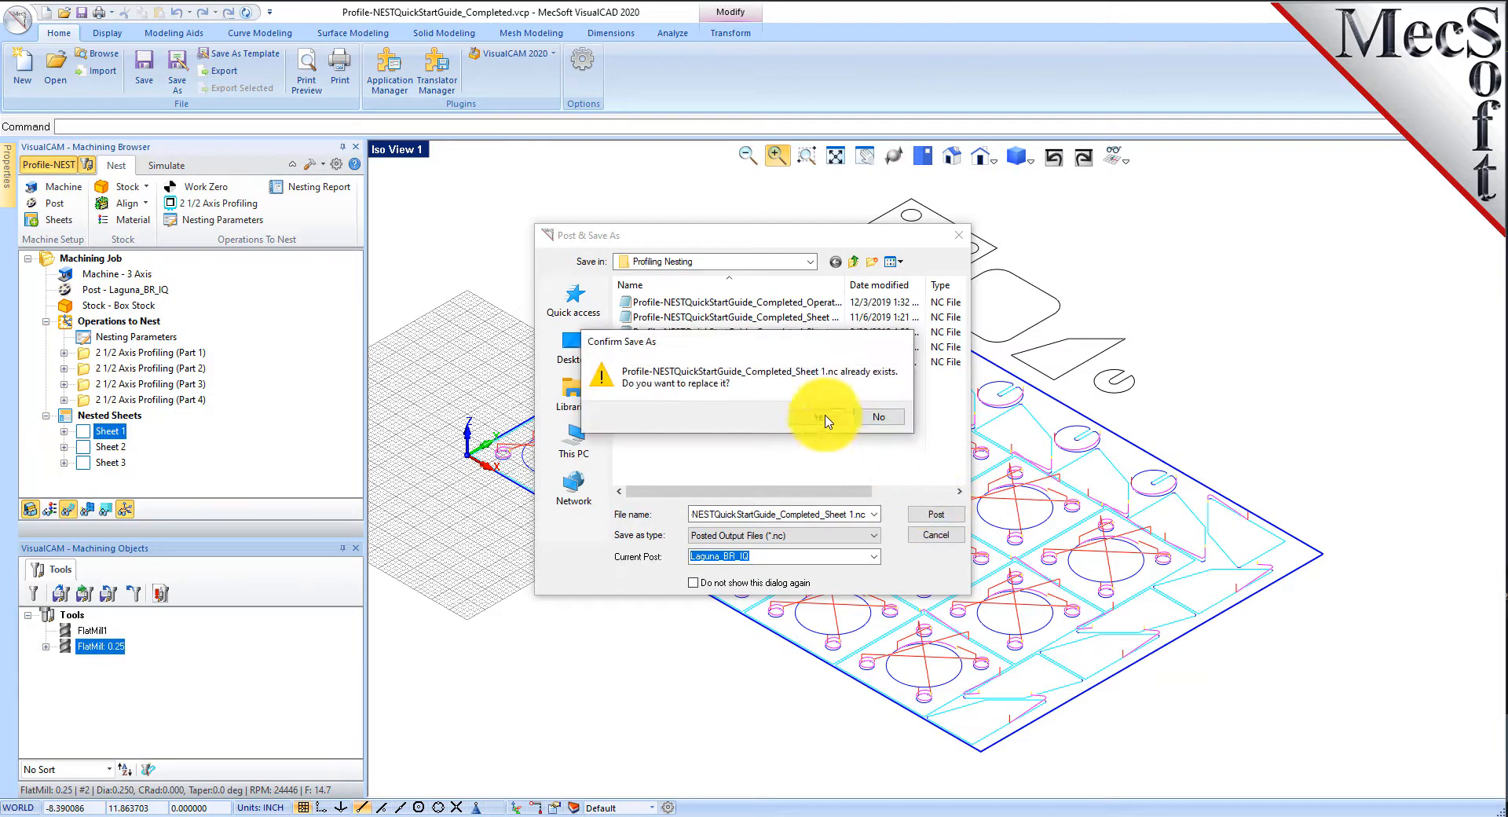
click(818, 415)
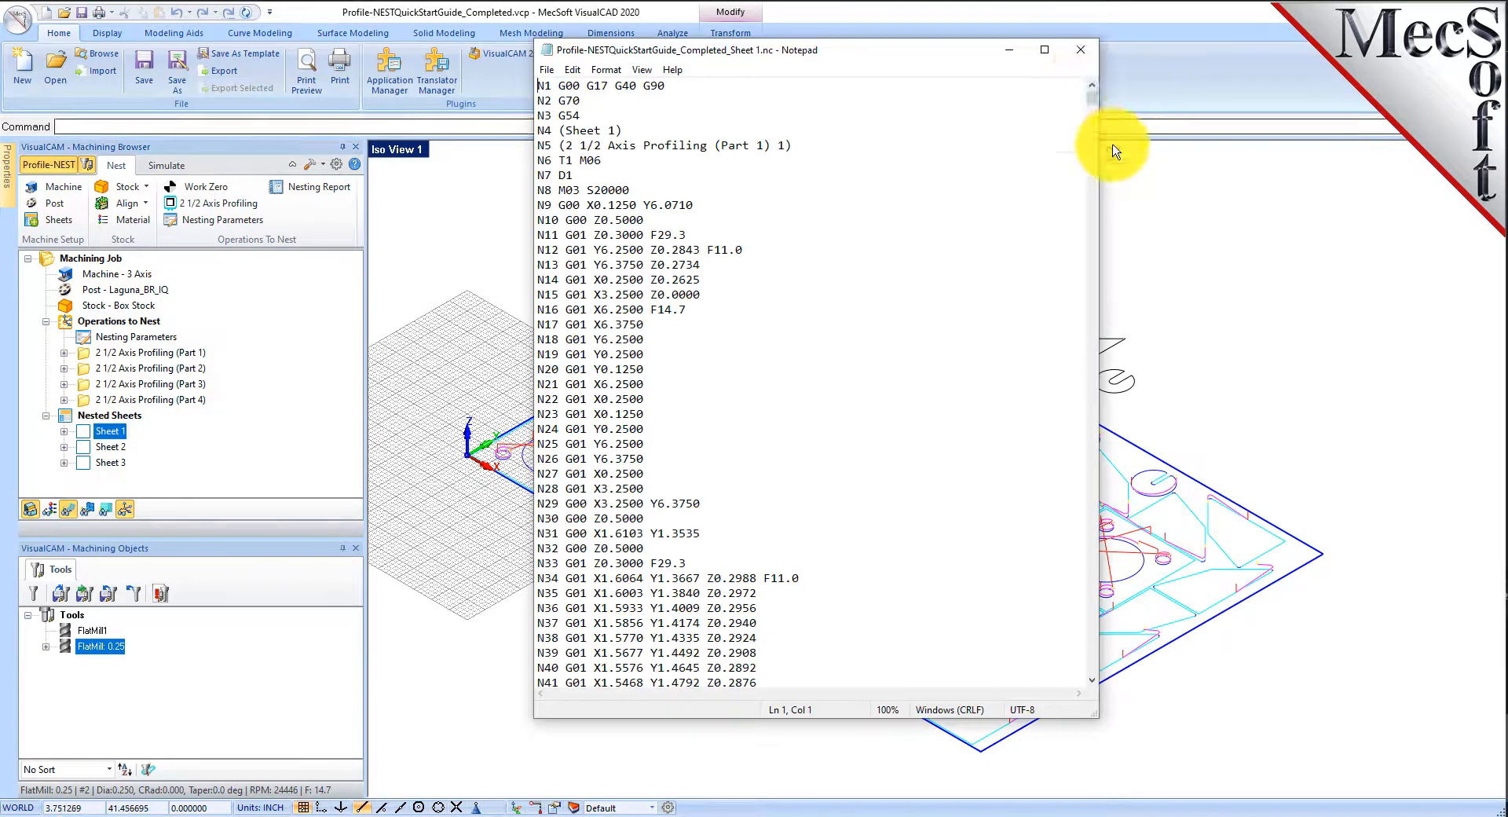
click(1084, 52)
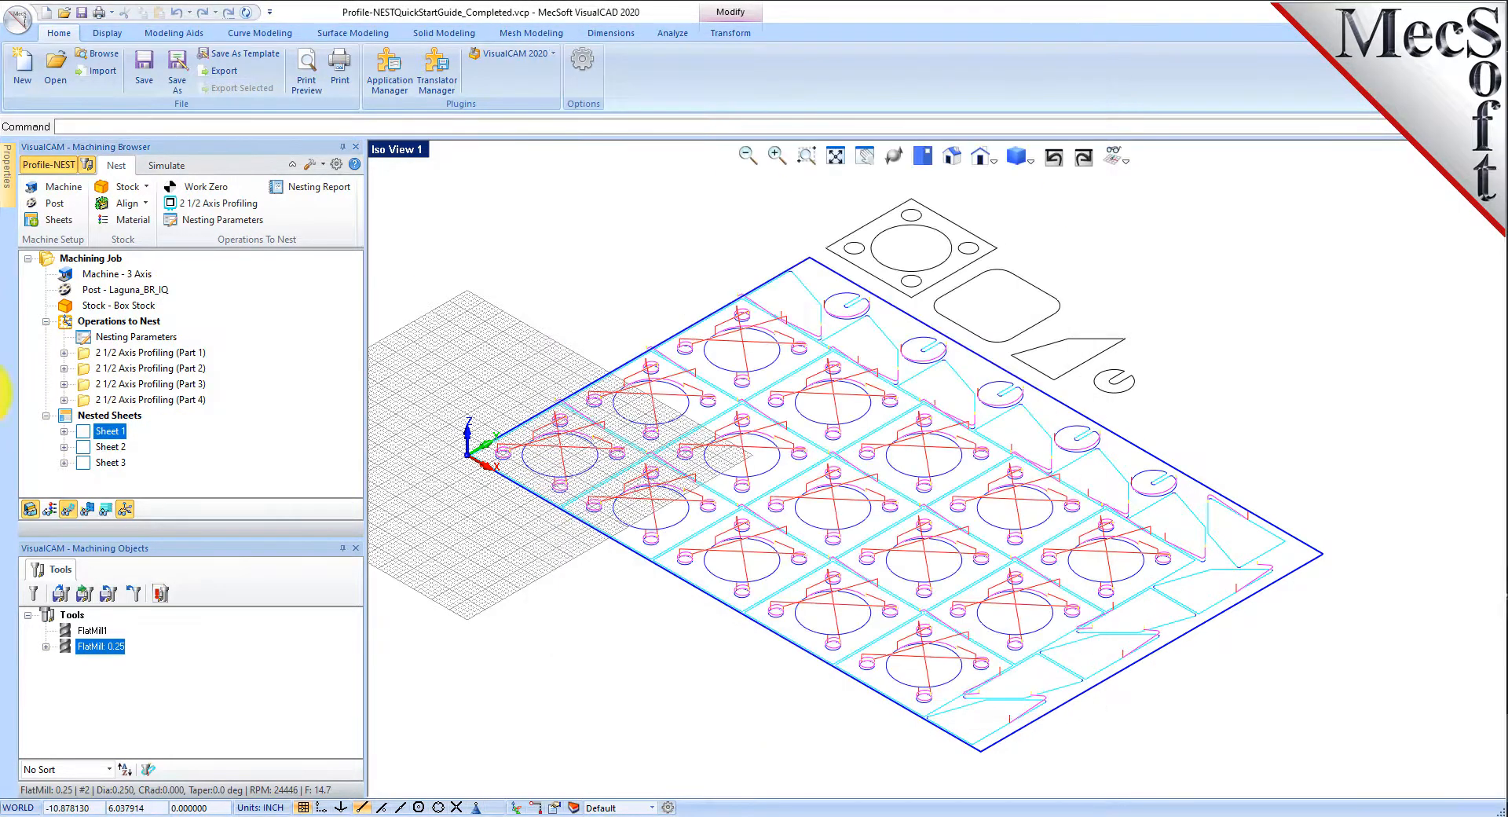
Post only the nested operation 2 1/2 Axis Profiling (Part 1) 6 from Sheet 1 with the Laguna_BR_IQ post, keeping the suggested file name.
click(66, 438)
click(183, 355)
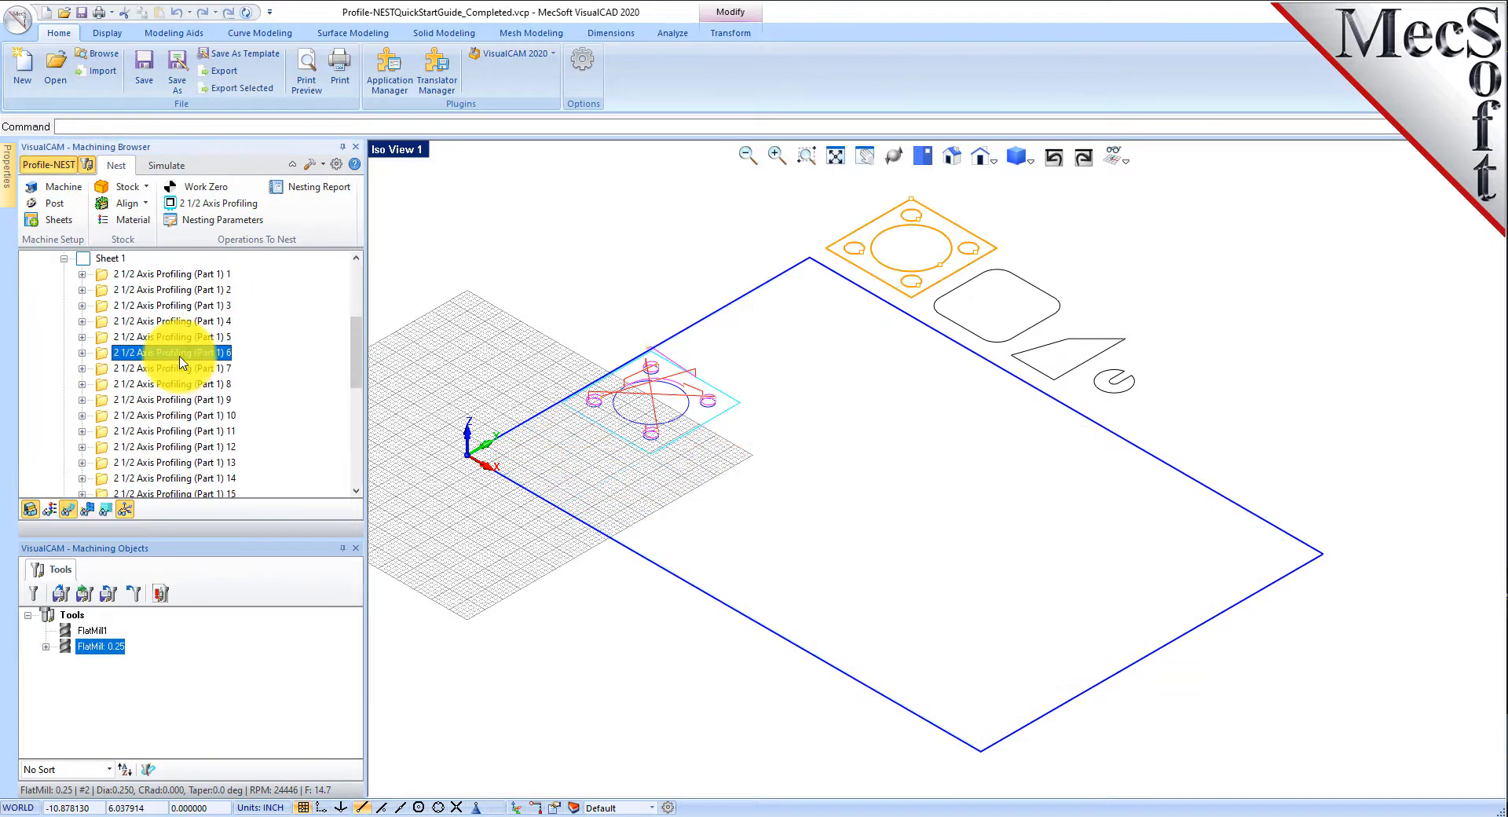
right_click(180, 359)
click(228, 392)
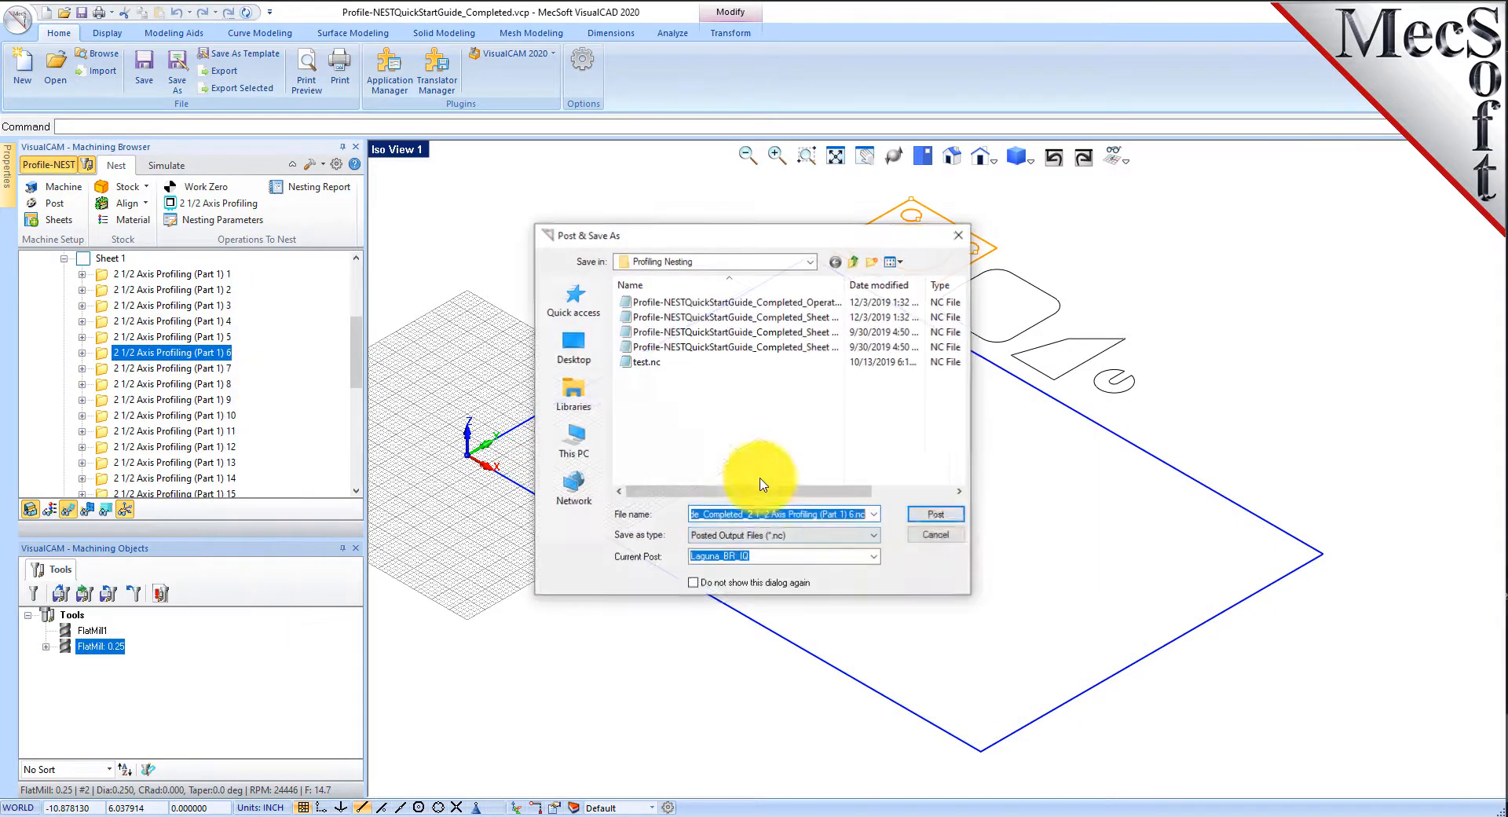
click(930, 514)
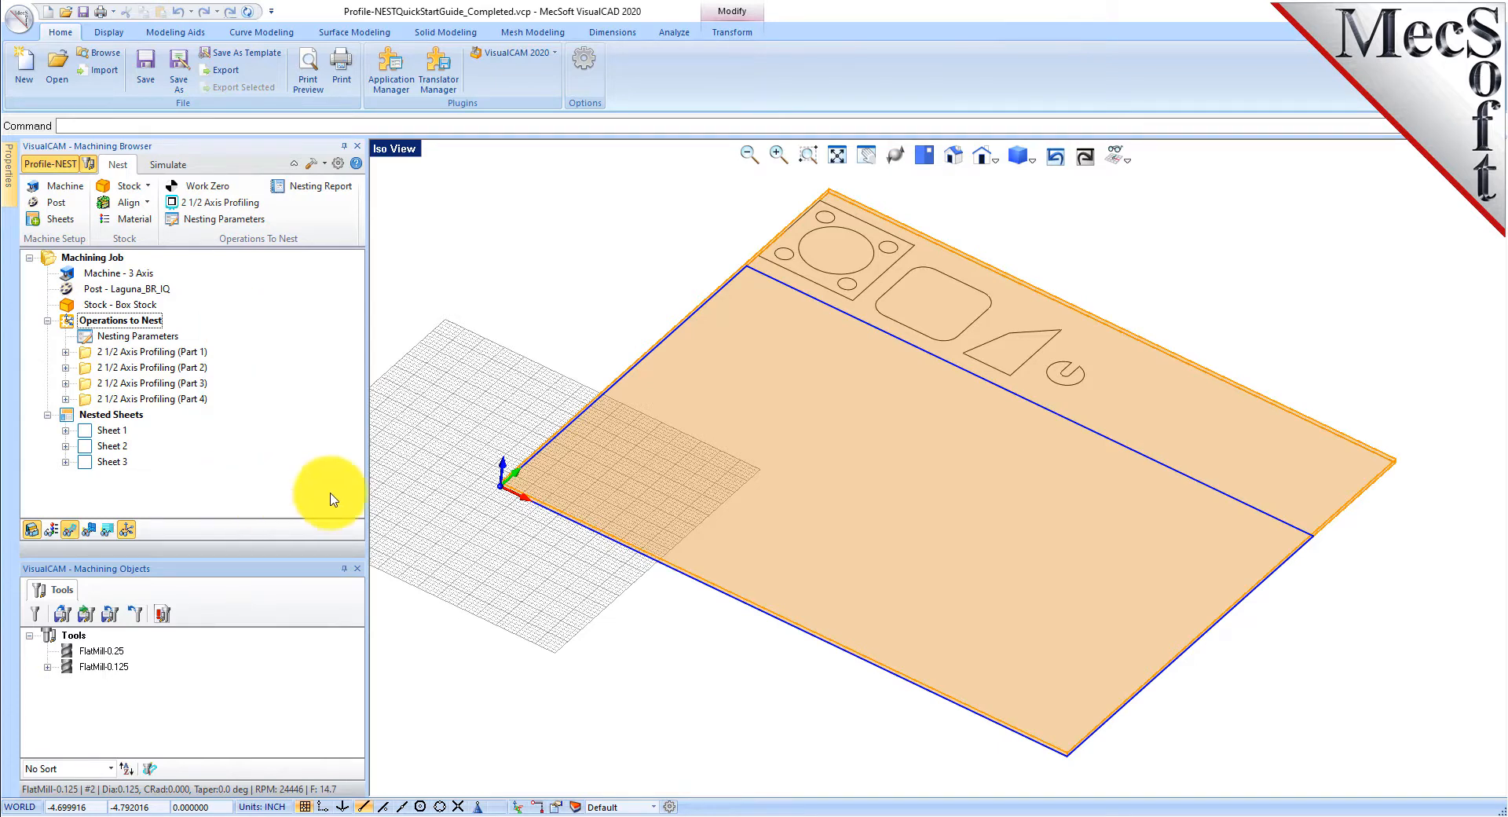
Open the Profile-NEST online help, follow its printed documentation link to the 2020 Resource Guide in the browser, and examine the module and resource list.
click(357, 165)
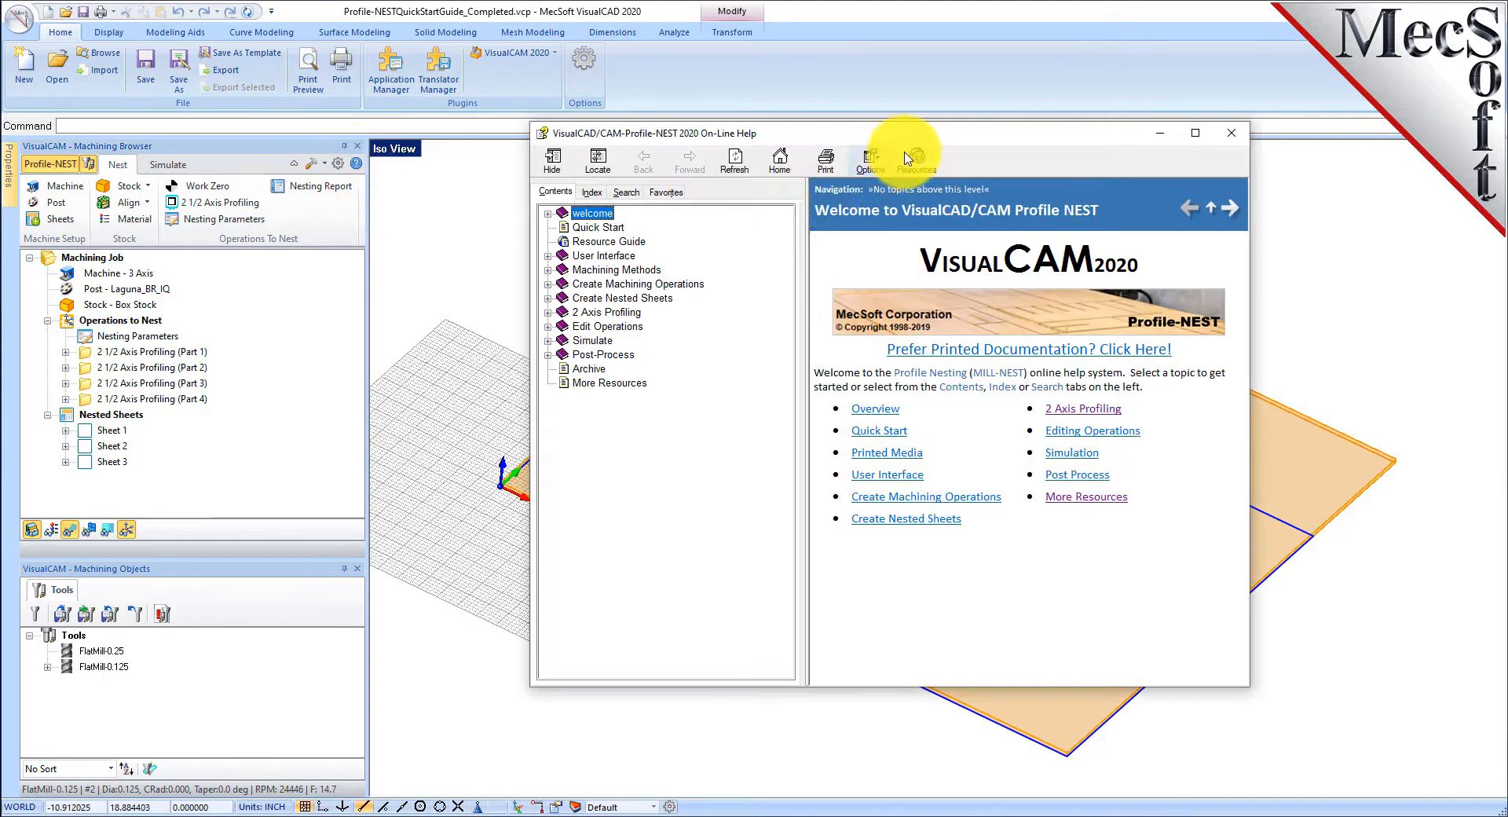
drag(899, 140, 738, 179)
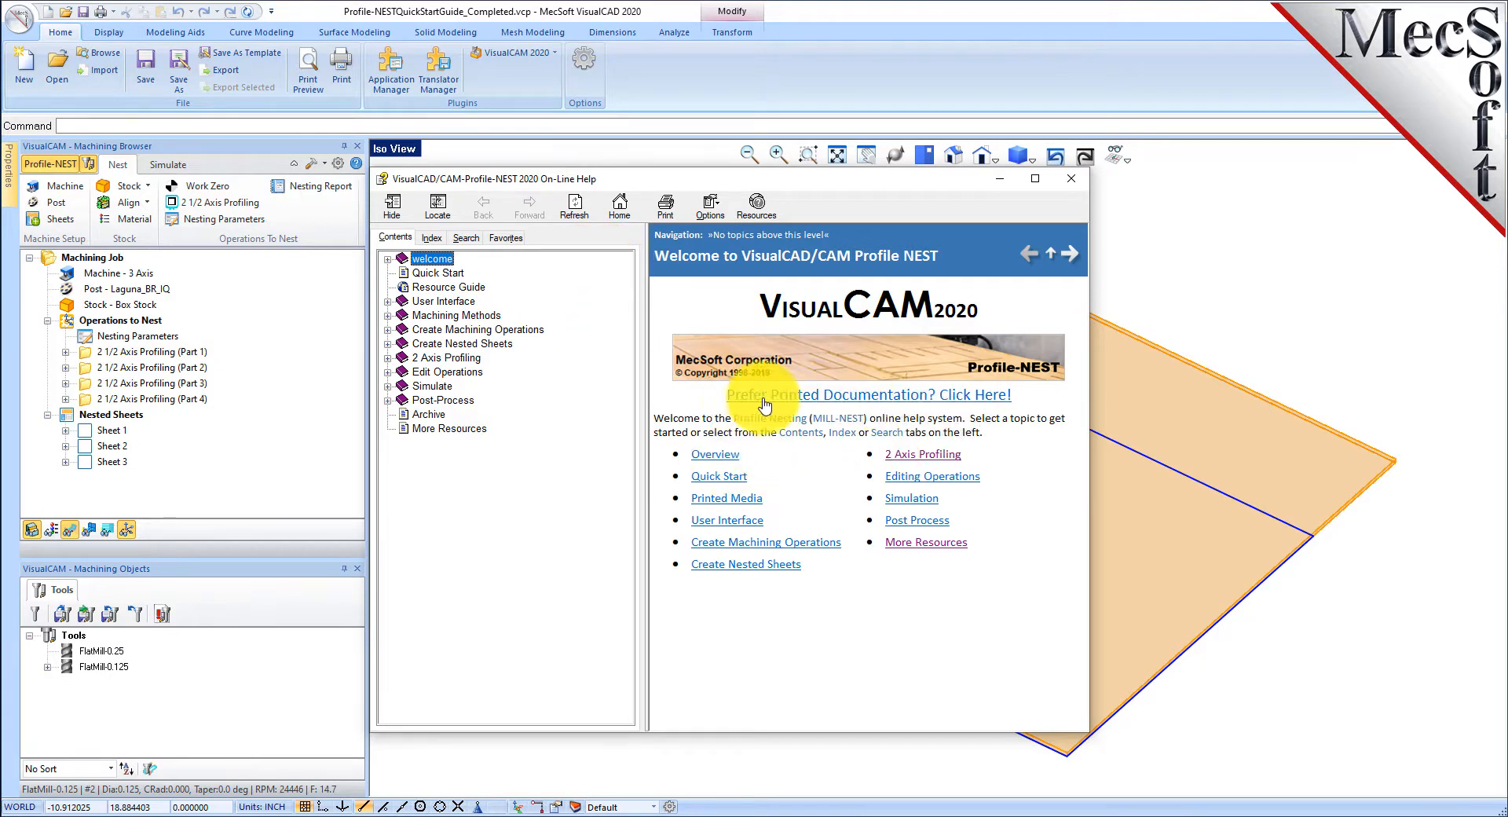
click(826, 396)
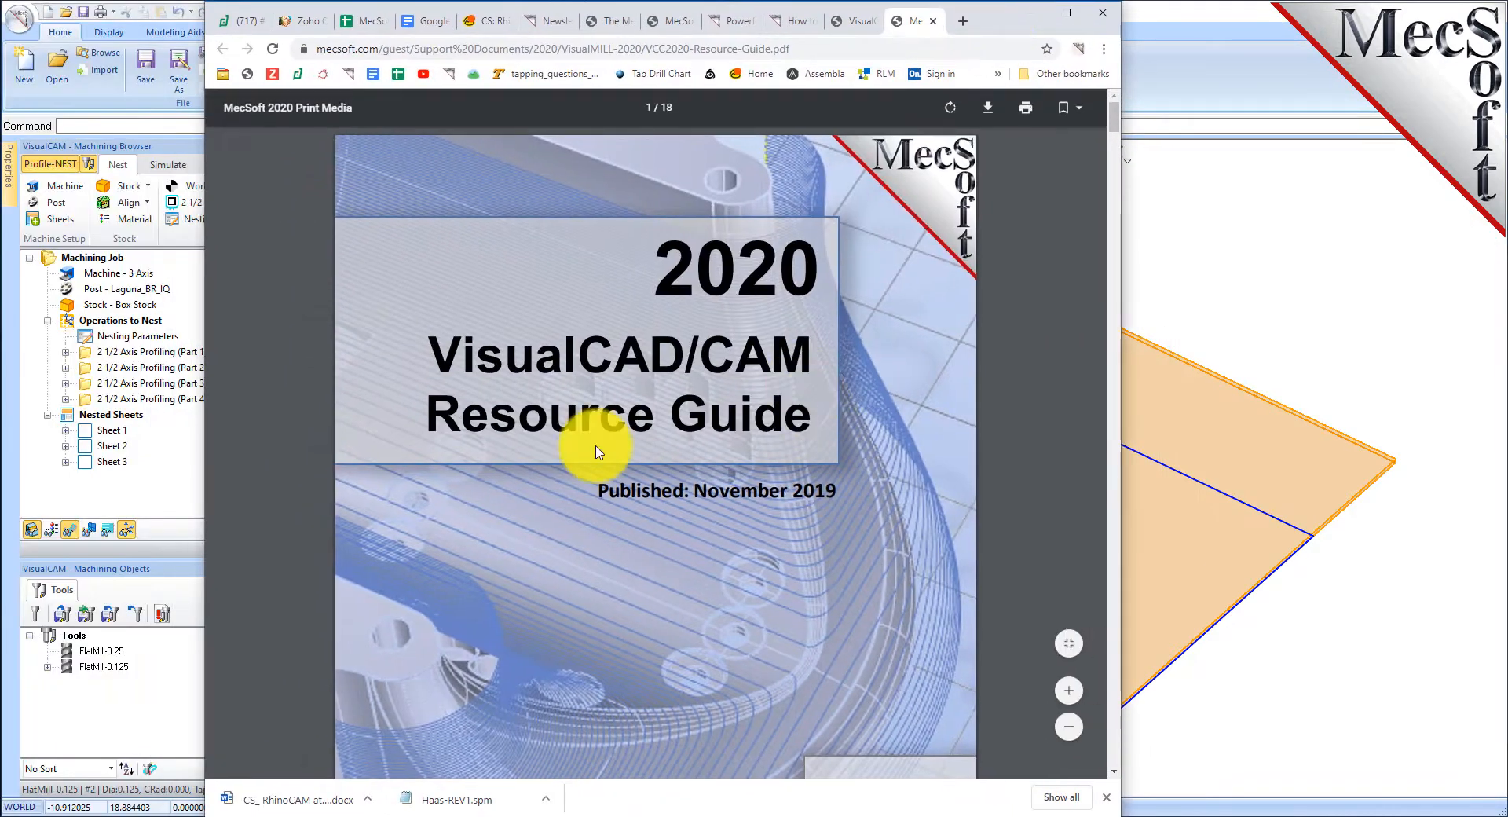
scroll(664, 409, down, 10)
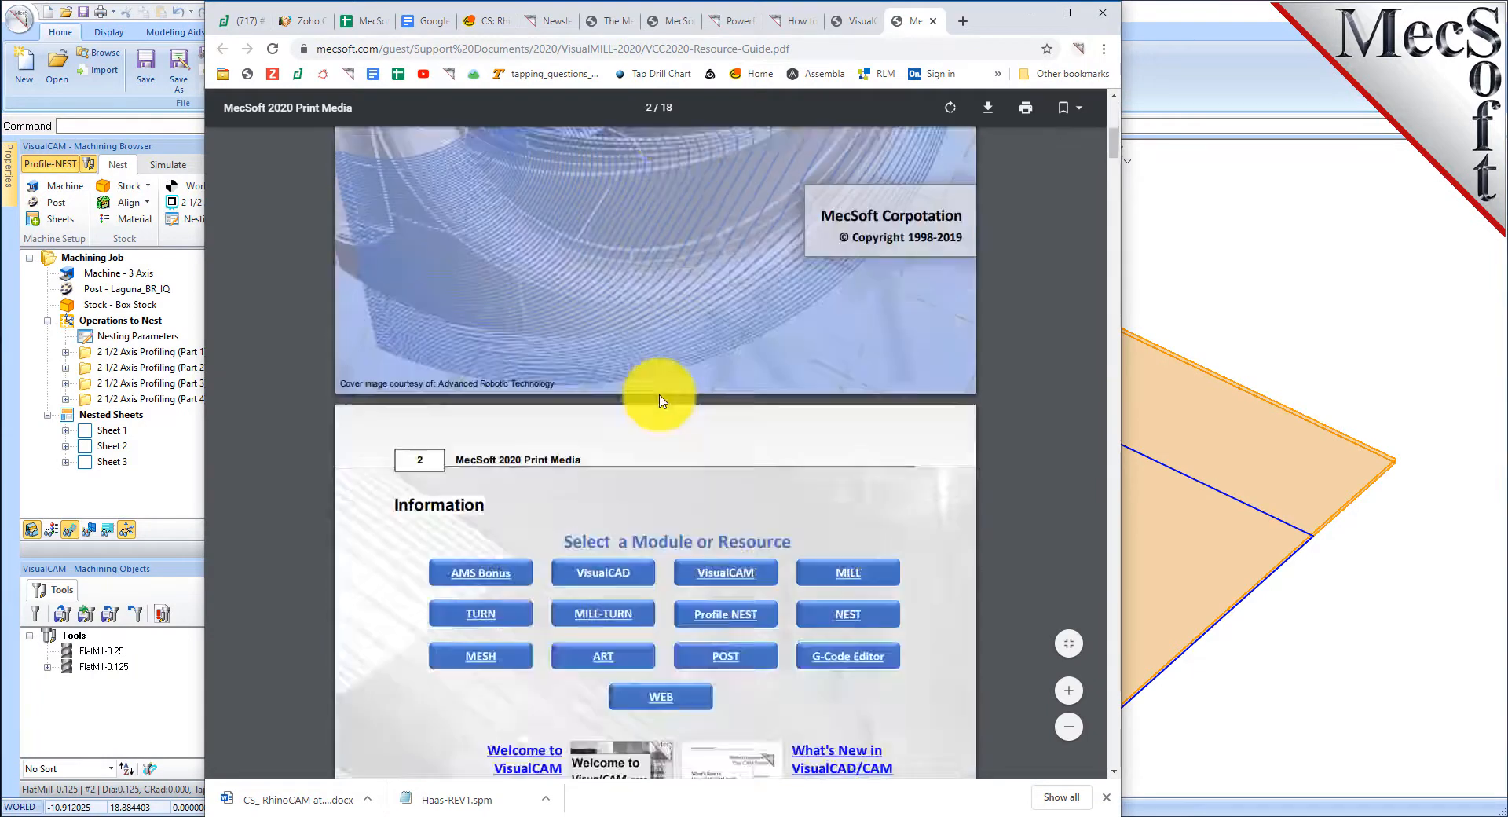
scroll(656, 418, up, 5)
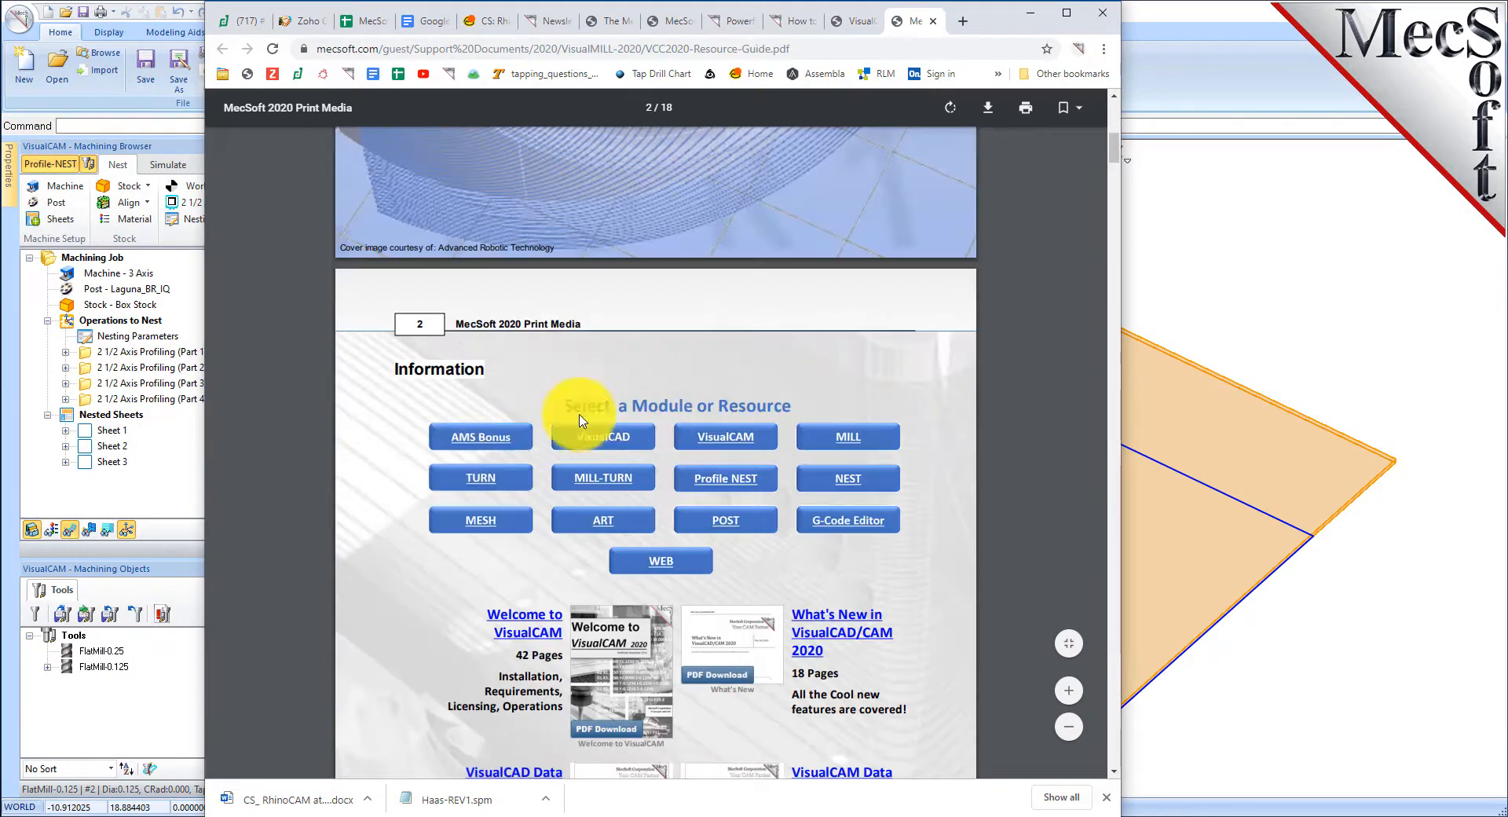
scroll(943, 507, down, 3)
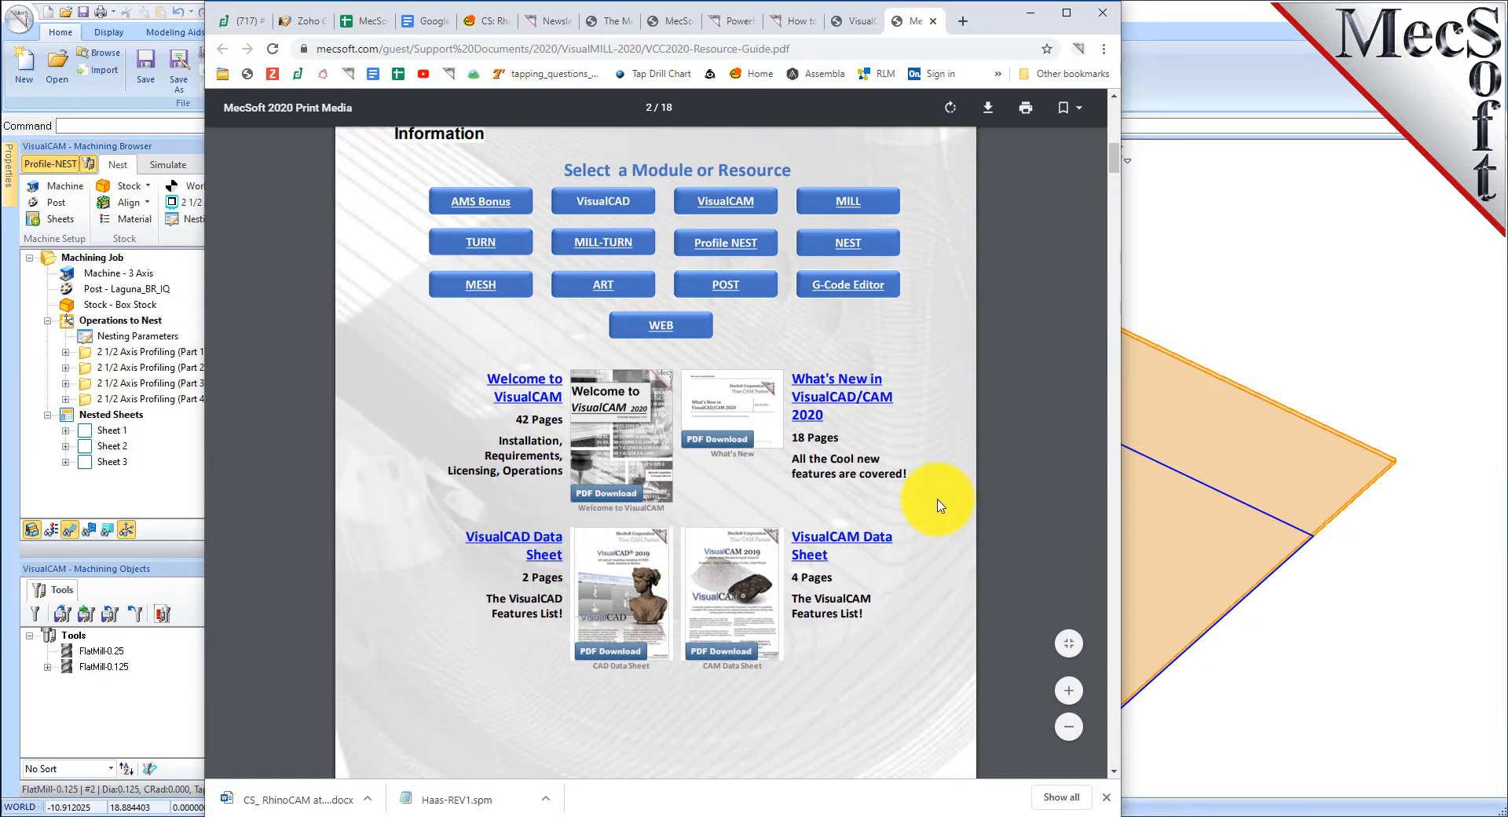